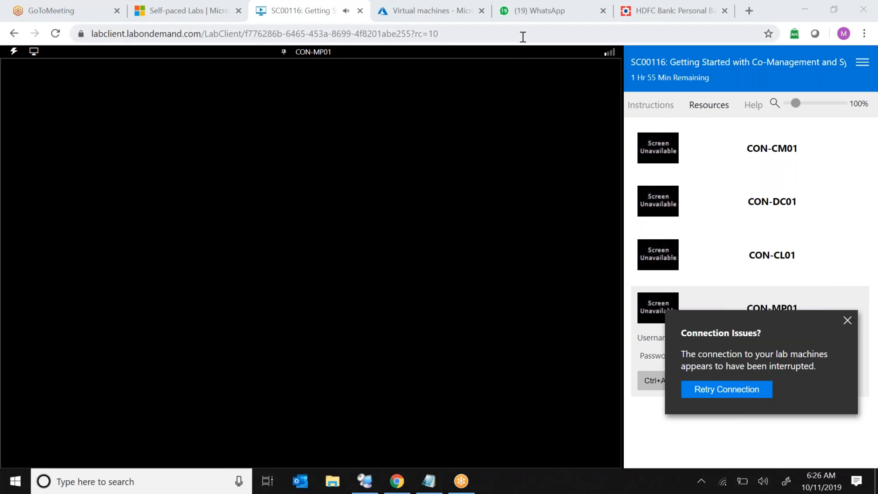
Return to the Self-paced Labs page and clear the lab search box.
{"action": "left_click", "coordinate": [178, 13]}
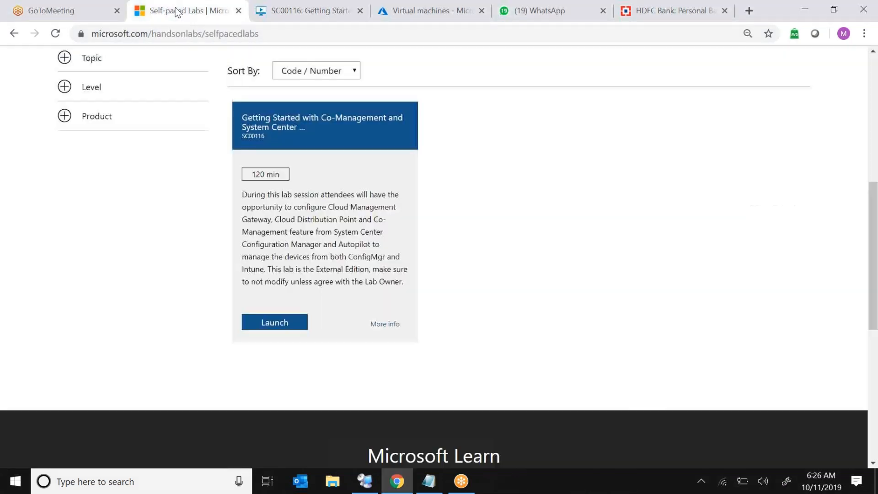
{"action": "left_click", "coordinate": [262, 35]}
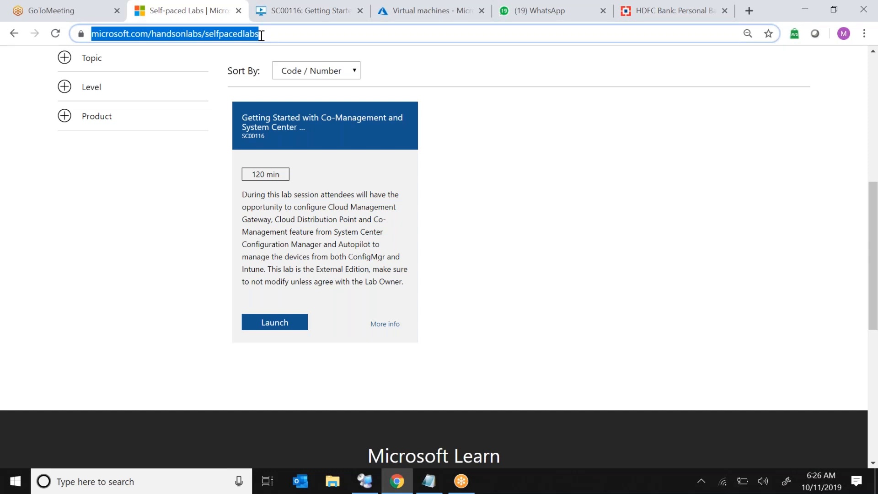
{"action": "left_click", "coordinate": [536, 172]}
{"action": "scroll", "coordinate": [536, 171], "scroll_direction": "up", "scroll_amount": 2}
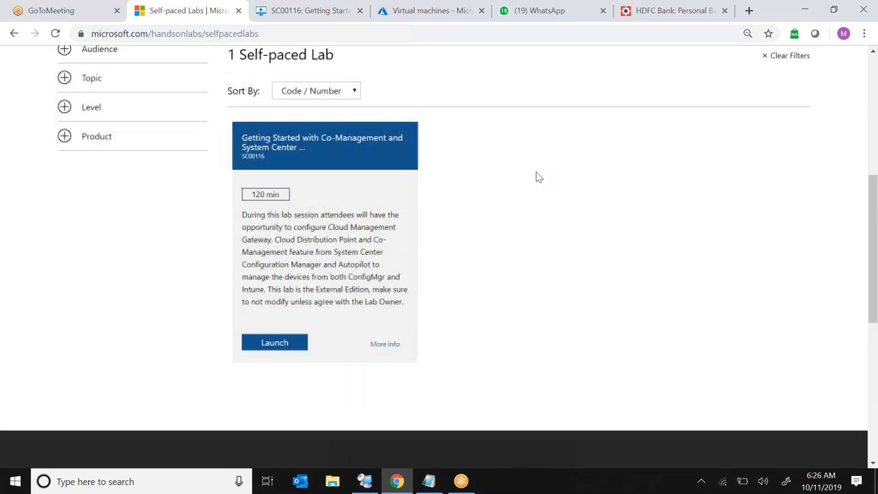
{"action": "scroll", "coordinate": [536, 172], "scroll_direction": "up", "scroll_amount": 7}
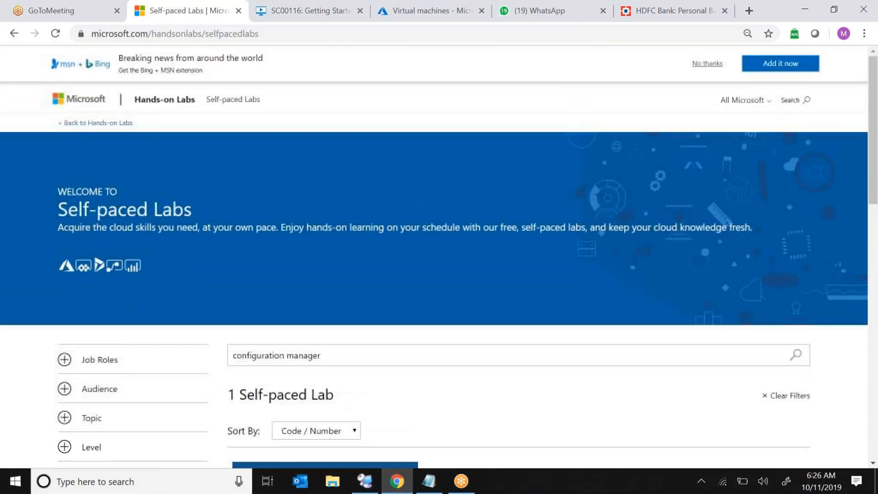
{"action": "left_click", "coordinate": [336, 352]}
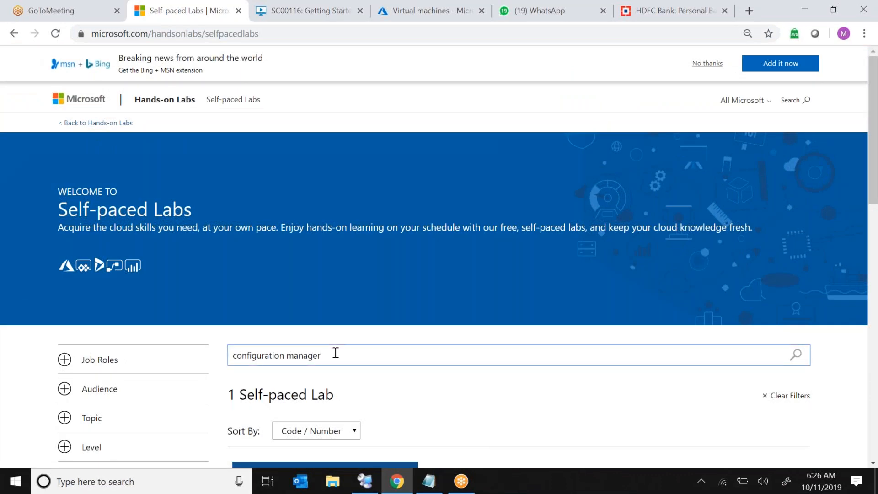
{"action": "triple_click", "coordinate": [336, 352]}
{"action": "key", "text": "BackSpace"}
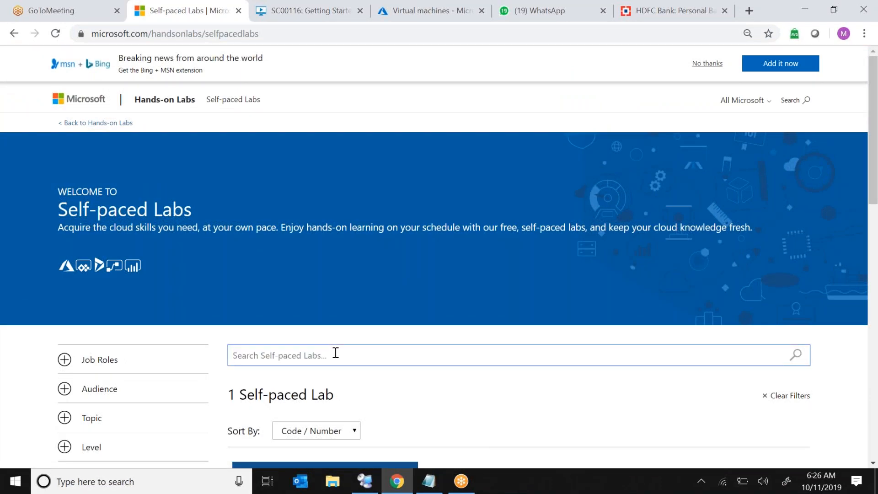
{"action": "left_click_drag", "start_coordinate": [873, 105], "coordinate": [873, 146]}
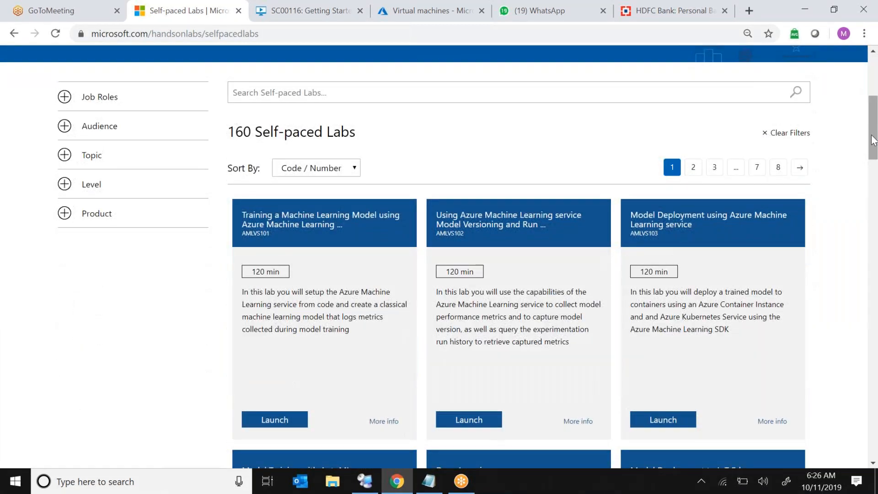
Search the self-paced labs for configuration manager.
{"action": "left_click", "coordinate": [381, 95]}
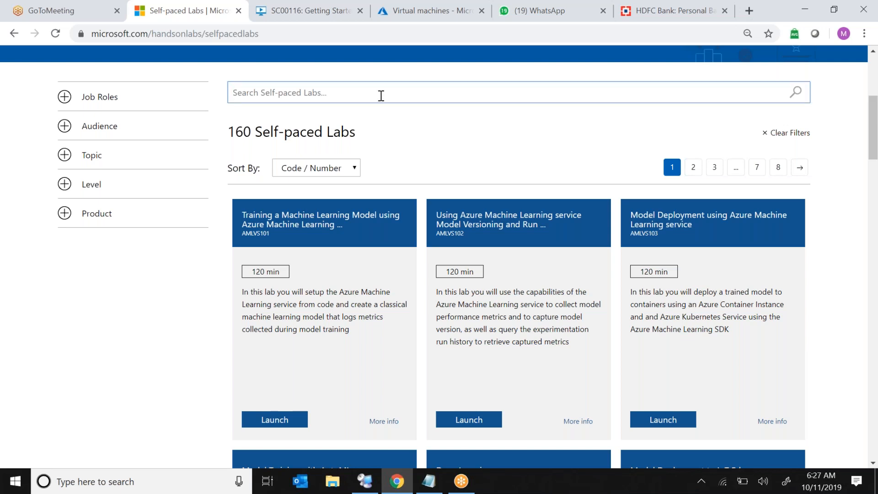
{"action": "type", "text": "con"}
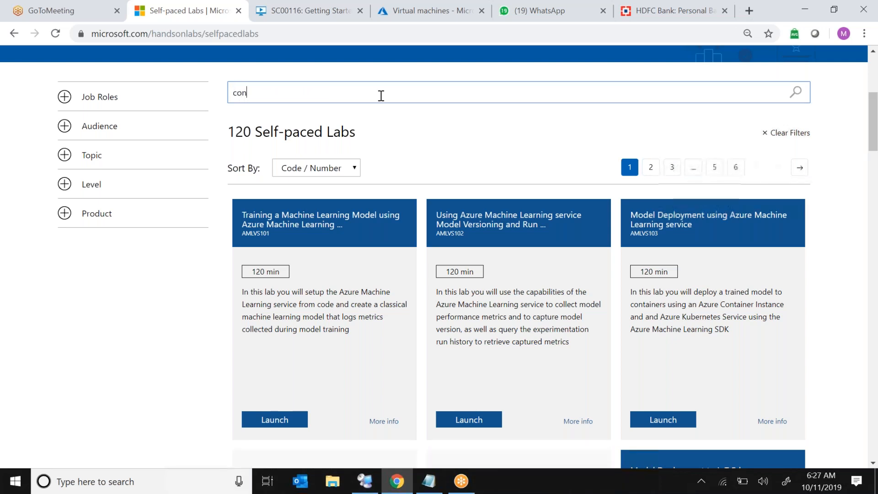
{"action": "type", "text": "figuration"}
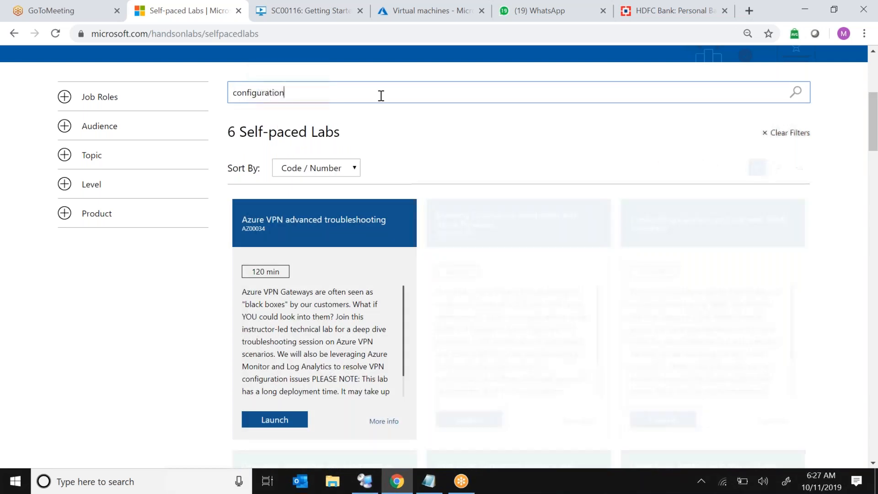
{"action": "type", "text": " manager"}
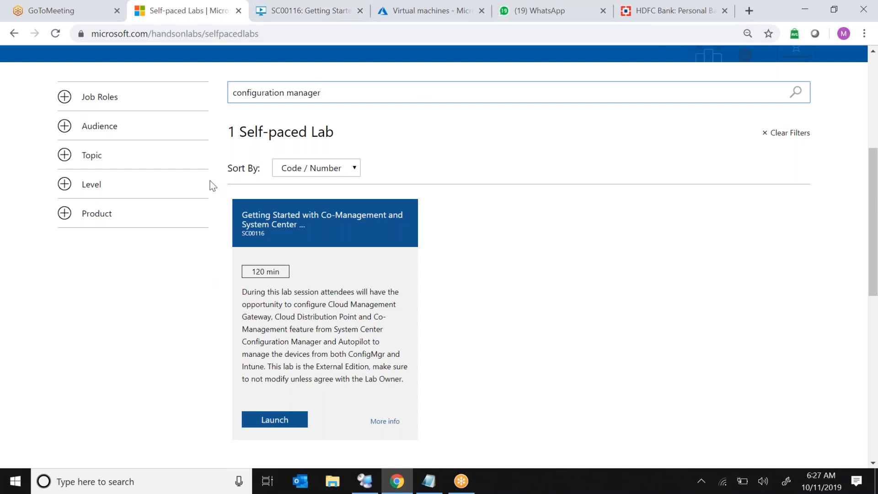
Return to the SC00116 lab tab and dismiss the connection issues notice.
{"action": "left_click", "coordinate": [330, 18]}
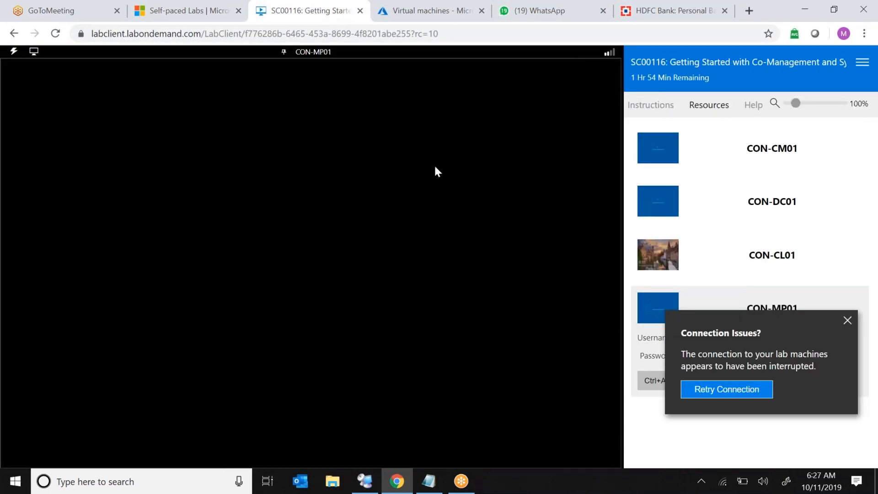
{"action": "left_click", "coordinate": [846, 320]}
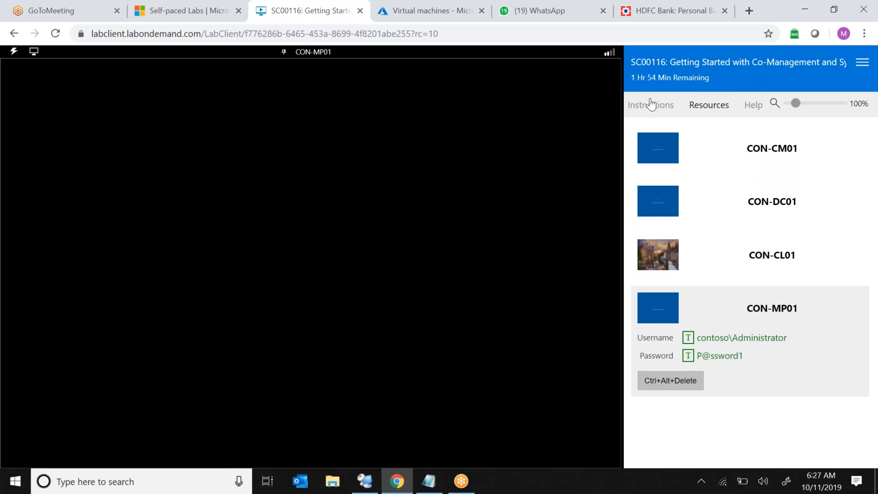
{"action": "left_click", "coordinate": [714, 110]}
{"action": "left_click", "coordinate": [654, 103]}
{"action": "left_click", "coordinate": [716, 109]}
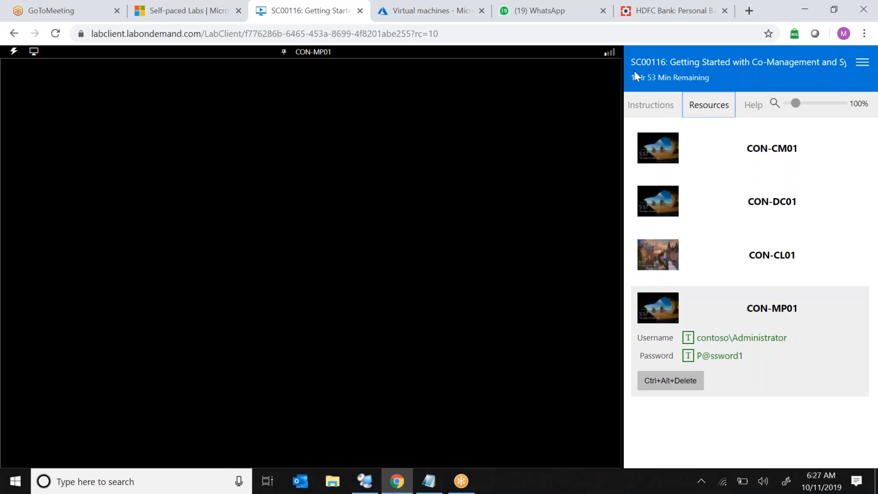
{"action": "left_click_drag", "start_coordinate": [630, 76], "coordinate": [660, 78]}
Open each lab machine in turn, CON-CM01, CON-DC01, CON-CL01 and CON-MP01, to view its sign-in details.
{"action": "left_click", "coordinate": [764, 162]}
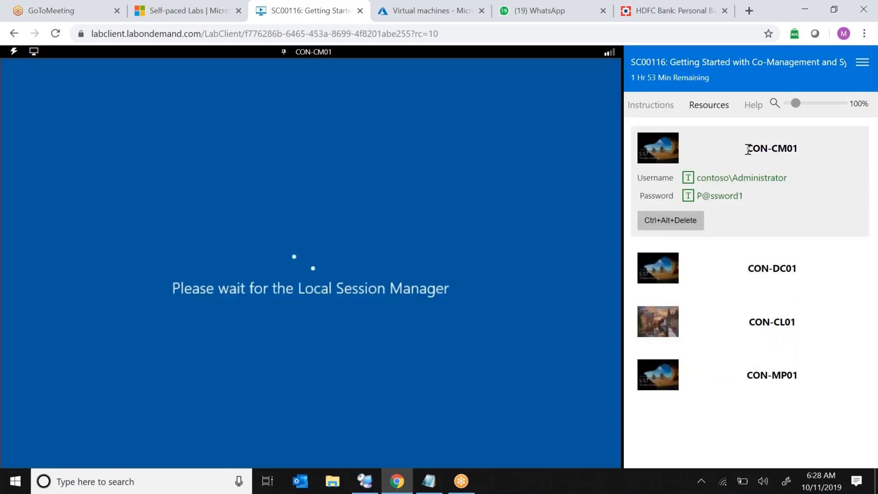
{"action": "left_click_drag", "start_coordinate": [747, 149], "coordinate": [798, 149]}
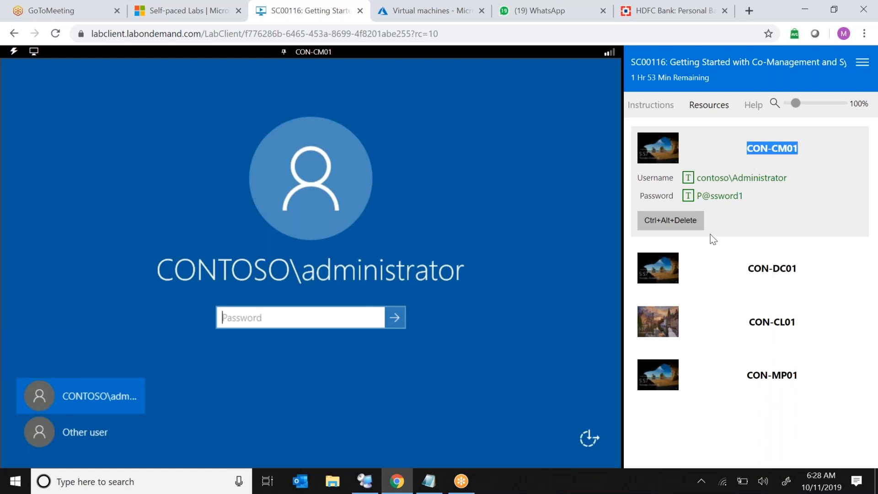
{"action": "left_click", "coordinate": [750, 268]}
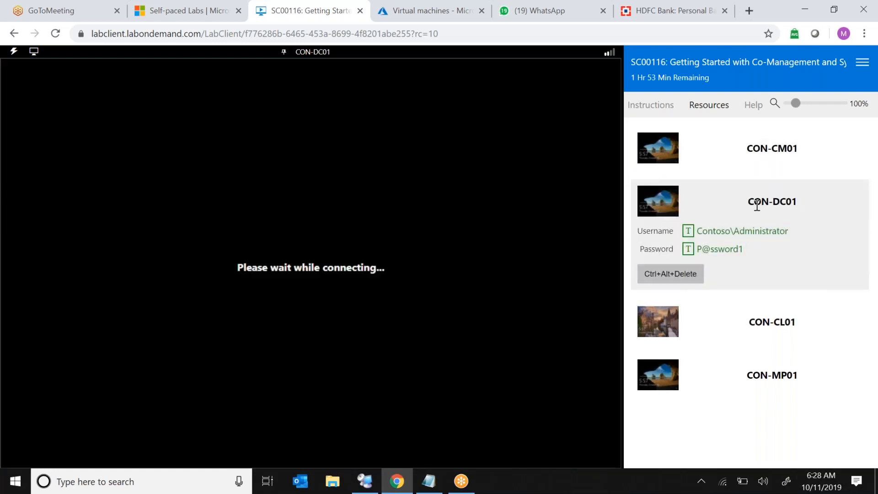
{"action": "left_click_drag", "start_coordinate": [757, 201], "coordinate": [833, 196]}
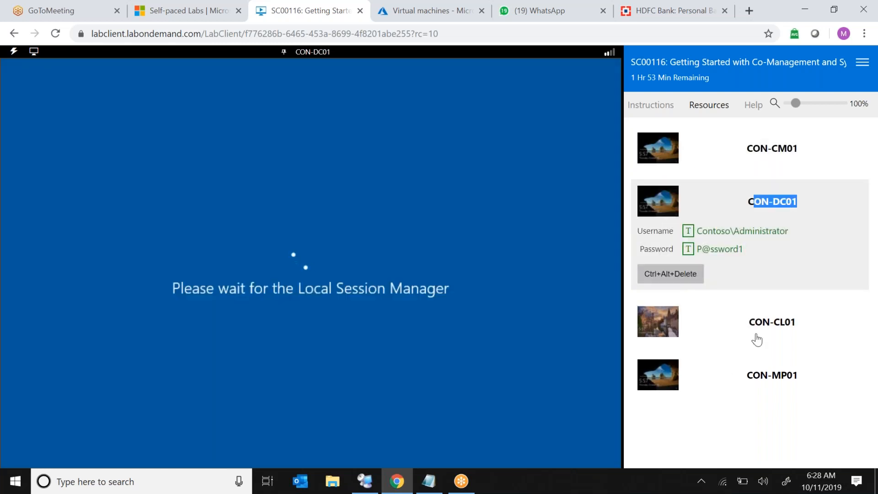
{"action": "left_click", "coordinate": [757, 340]}
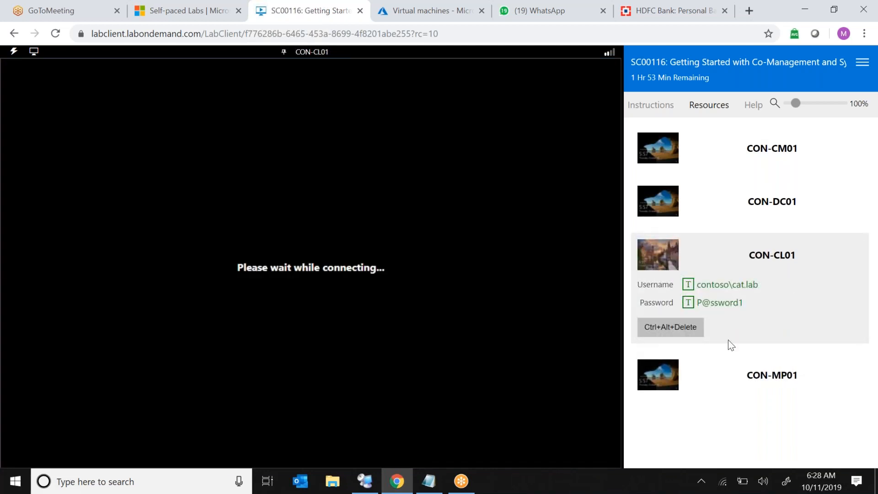
{"action": "left_click", "coordinate": [763, 388]}
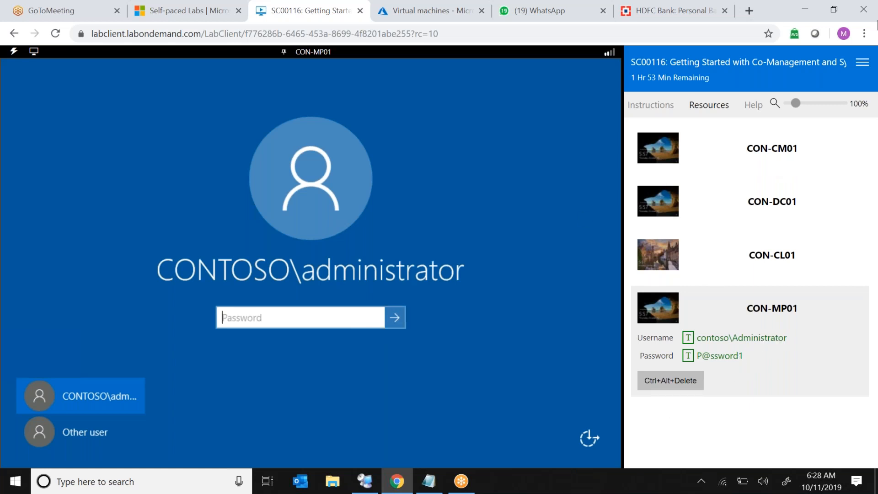
Split the instructions into a separate window, move it aside and minimize it.
{"action": "left_click", "coordinate": [862, 62]}
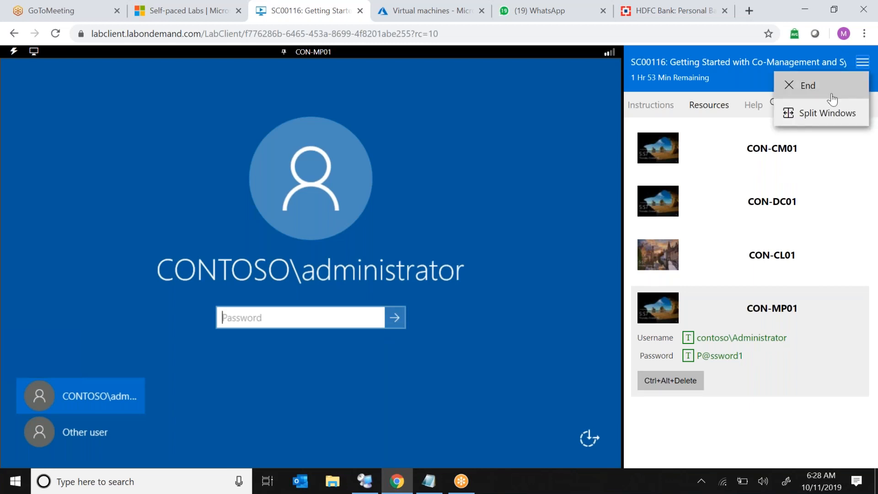
{"action": "left_click", "coordinate": [825, 113]}
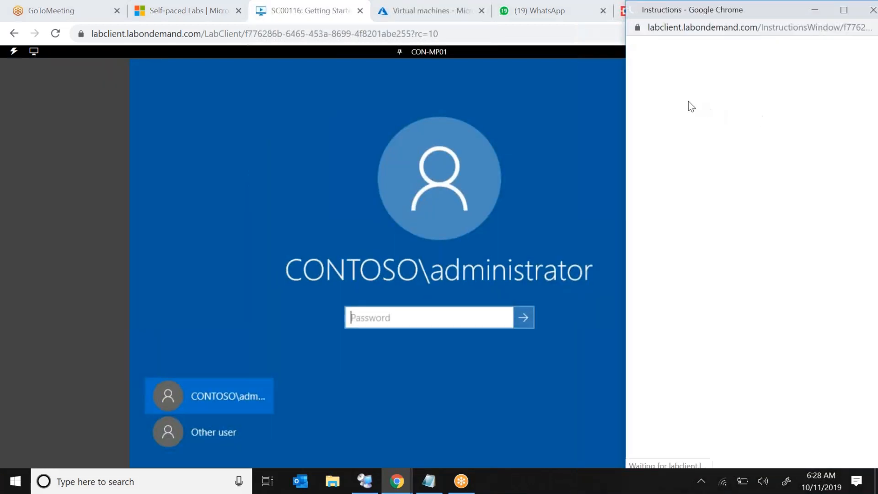
{"action": "left_click_drag", "start_coordinate": [627, 14], "coordinate": [761, 159]}
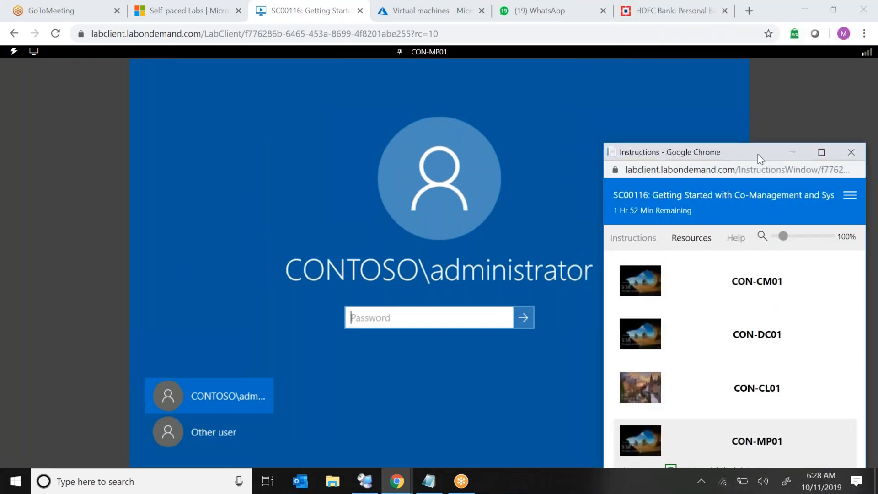
{"action": "left_click", "coordinate": [790, 152]}
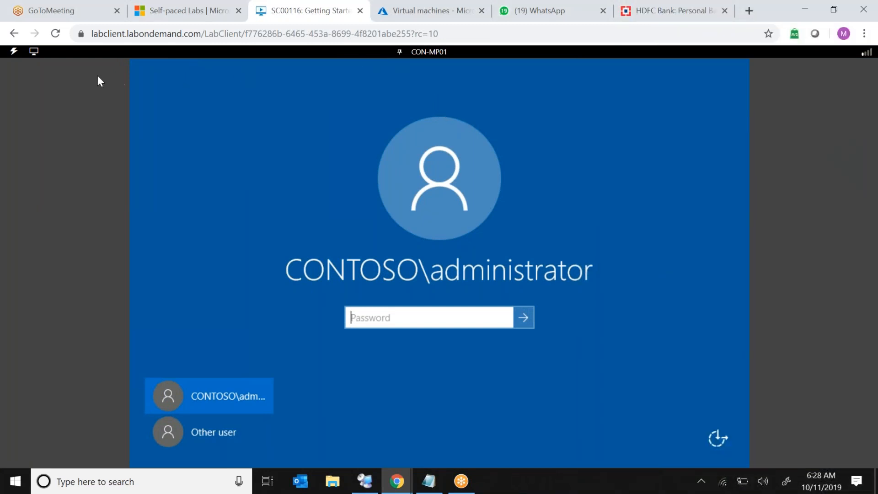
Try full-screen view of CON-MP01, entering a password character before leaving full screen.
{"action": "left_click", "coordinate": [34, 51]}
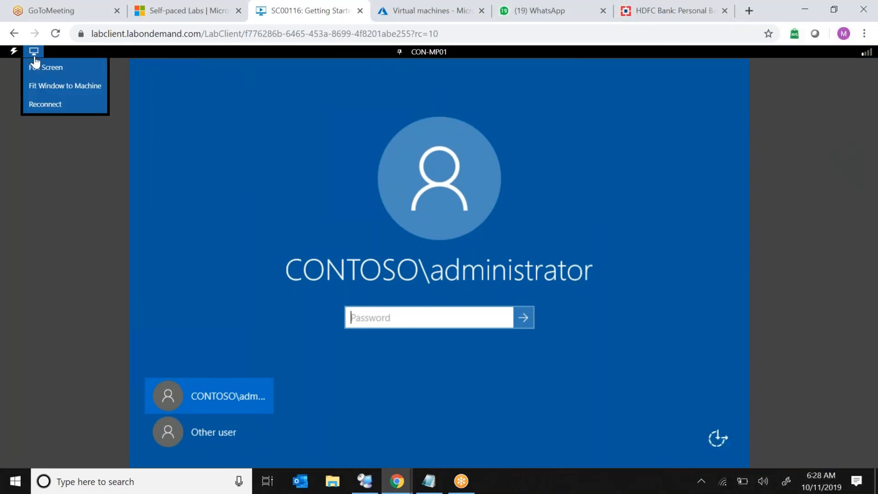
{"action": "left_click", "coordinate": [74, 72]}
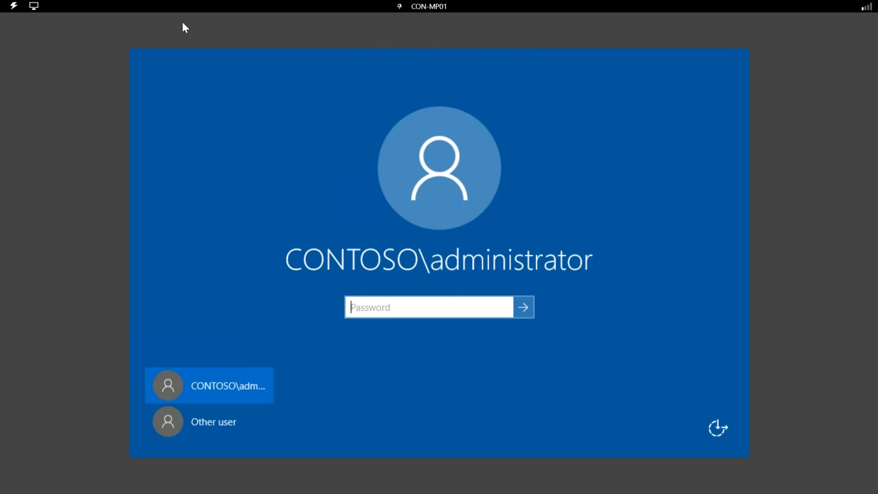
{"action": "type", "text": "•"}
{"action": "key", "text": "Escape"}
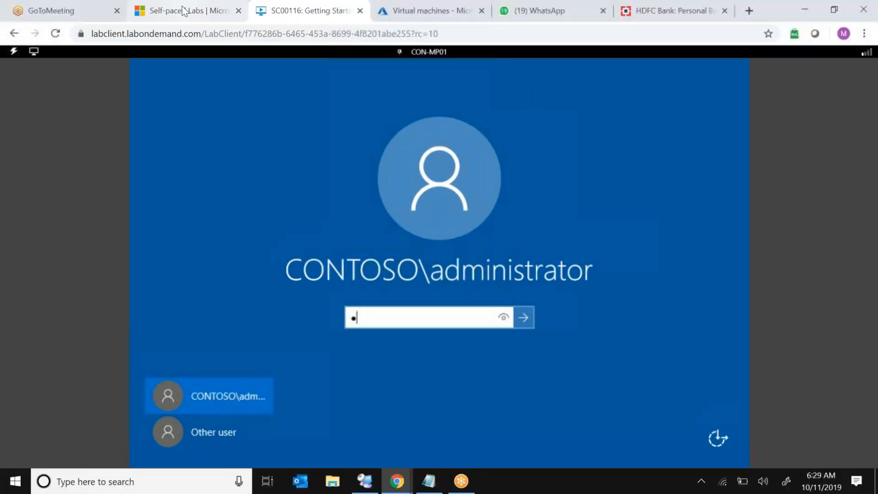
Switch to CON-CM01 and sign in by sending the lab's stored administrator password.
{"action": "left_click", "coordinate": [429, 52]}
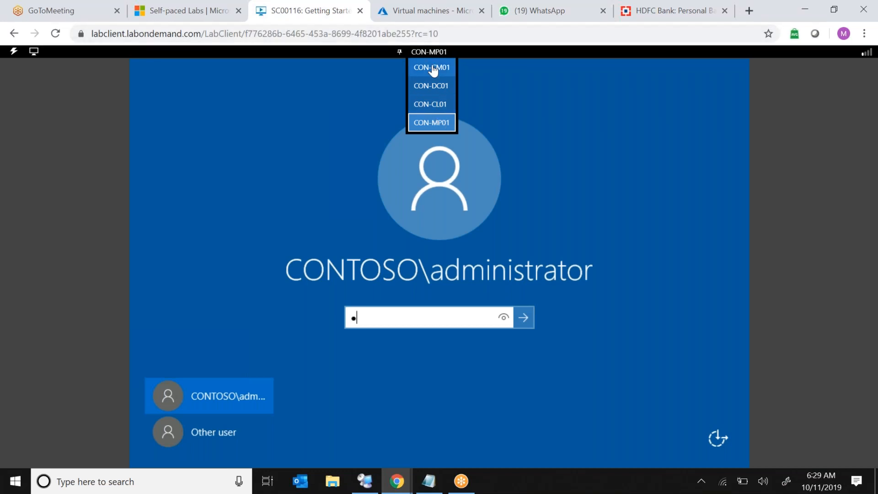
{"action": "left_click", "coordinate": [432, 68]}
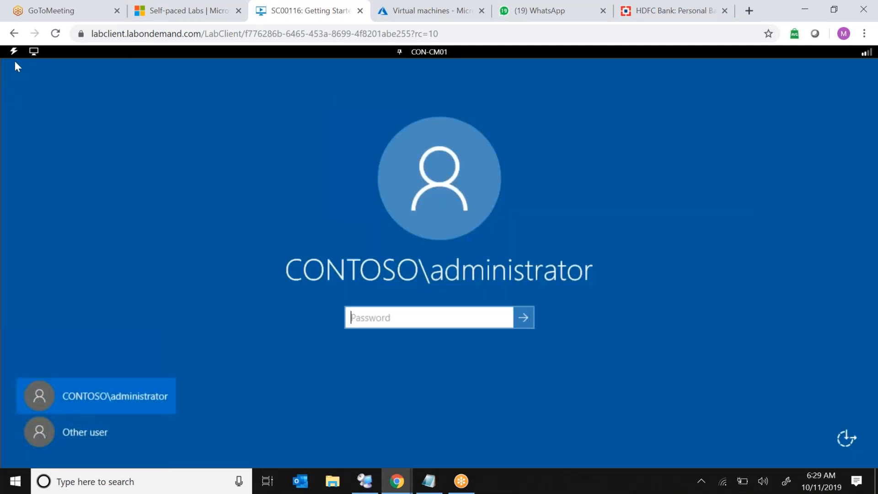
{"action": "left_click", "coordinate": [15, 54]}
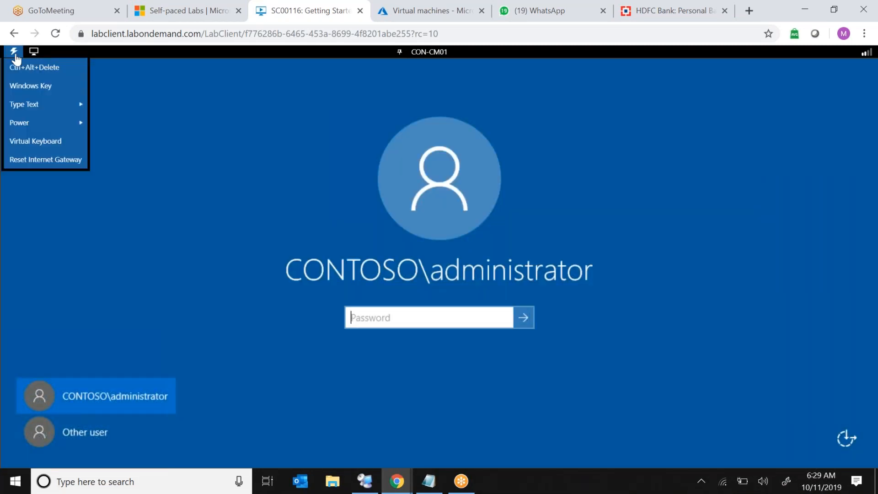
{"action": "mouse_move", "coordinate": [25, 105]}
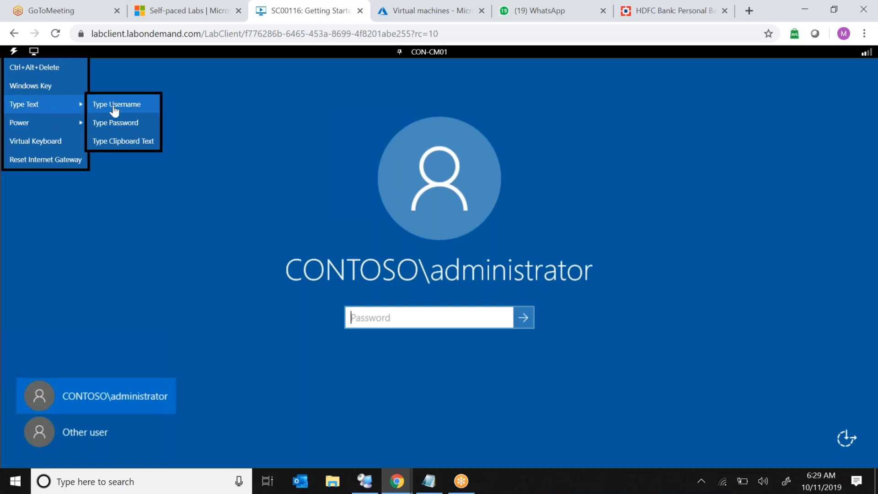
{"action": "left_click", "coordinate": [123, 123]}
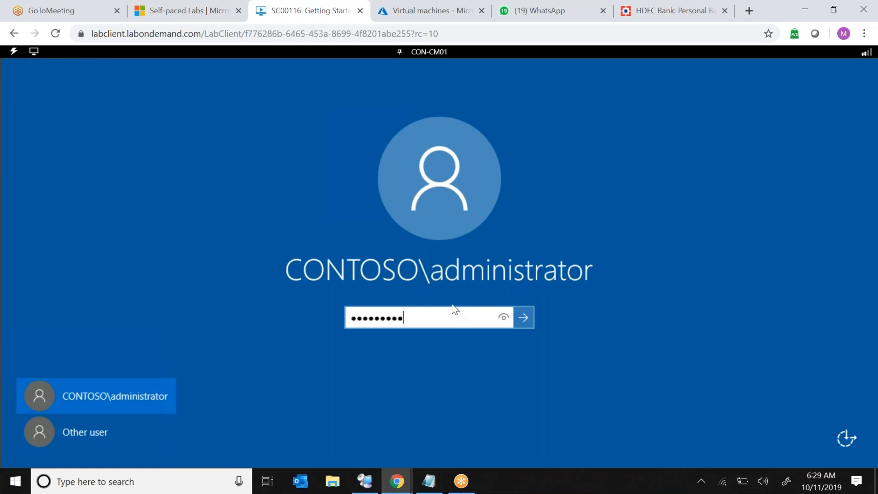
{"action": "left_click", "coordinate": [522, 319]}
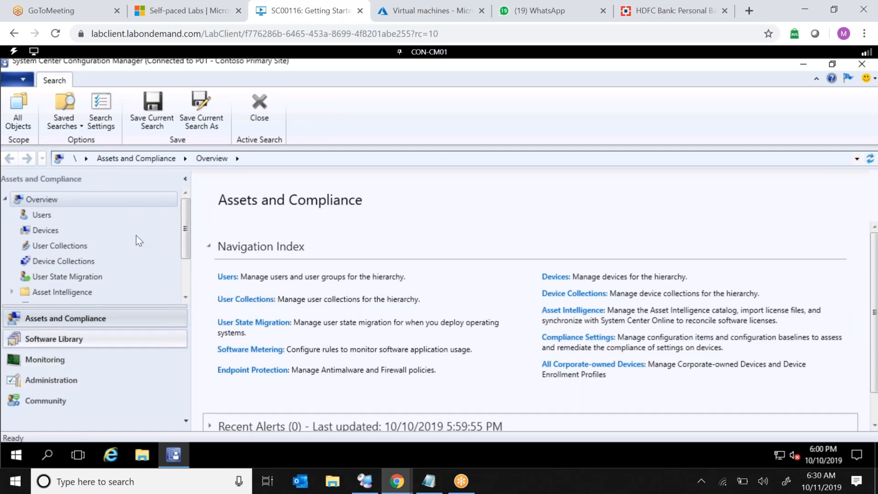
Open the About dialog of System Center Configuration Manager to check its version, then close it.
{"action": "left_click", "coordinate": [23, 81]}
{"action": "left_click", "coordinate": [77, 187]}
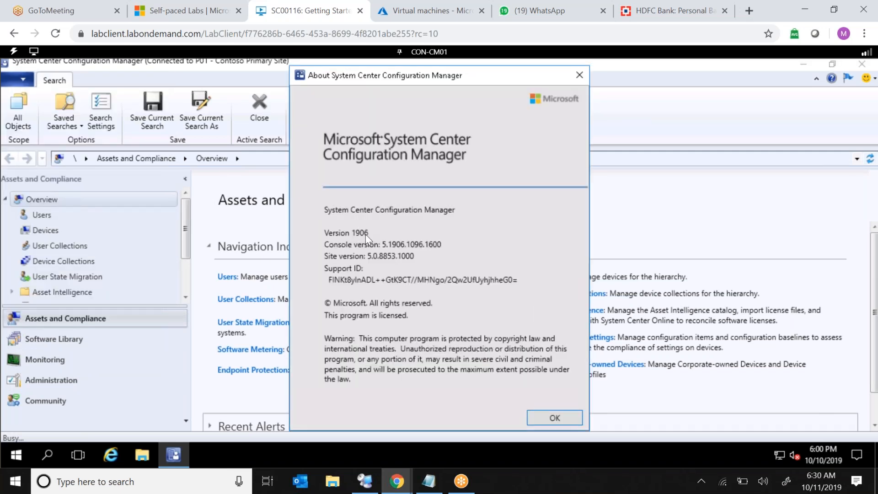
{"action": "left_click", "coordinate": [578, 75]}
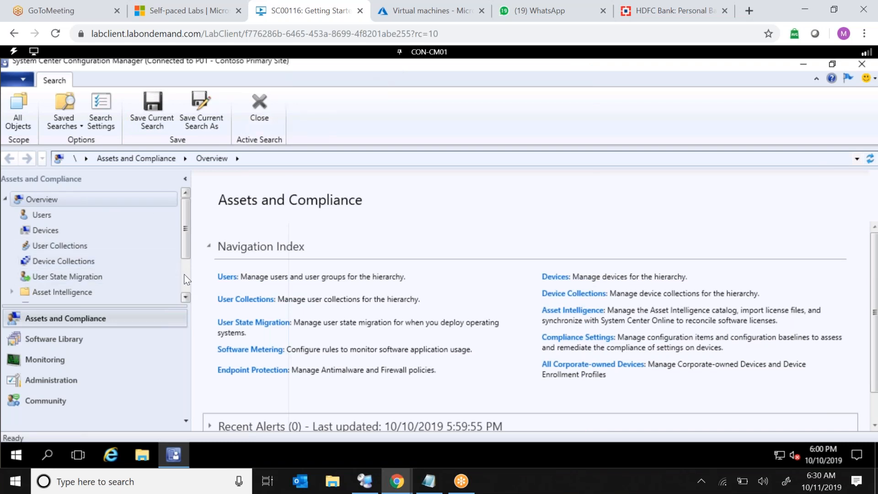
Browse the Software Library workspace and its Desktop Analytics Servicing node, then return to Assets and Compliance.
{"action": "scroll", "coordinate": [187, 280], "scroll_direction": "down", "scroll_amount": 2}
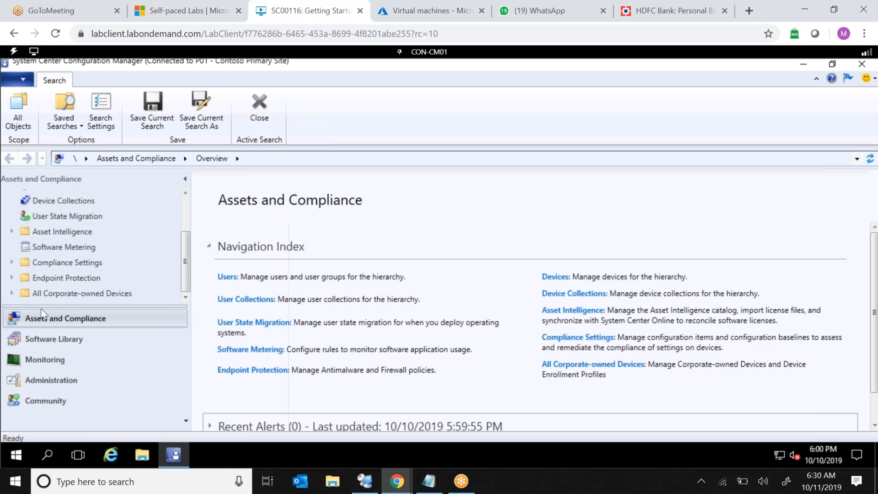
{"action": "left_click", "coordinate": [56, 341]}
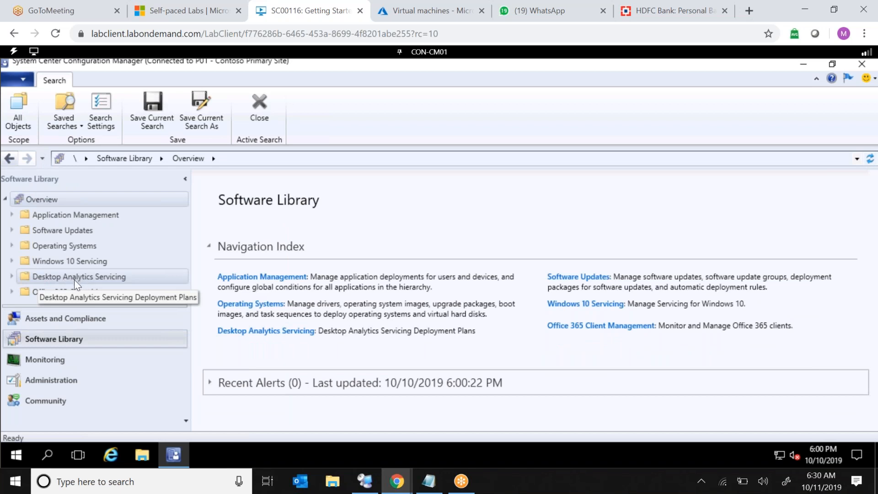
{"action": "left_click", "coordinate": [12, 276]}
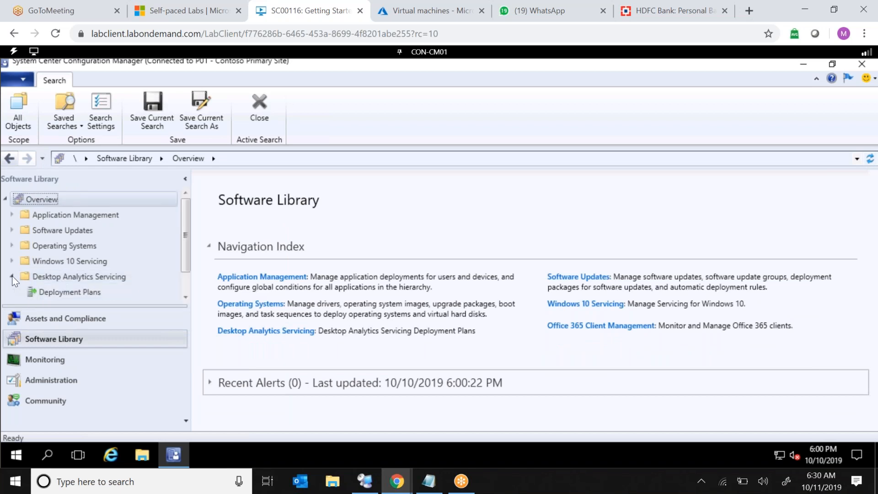
{"action": "left_click", "coordinate": [12, 276]}
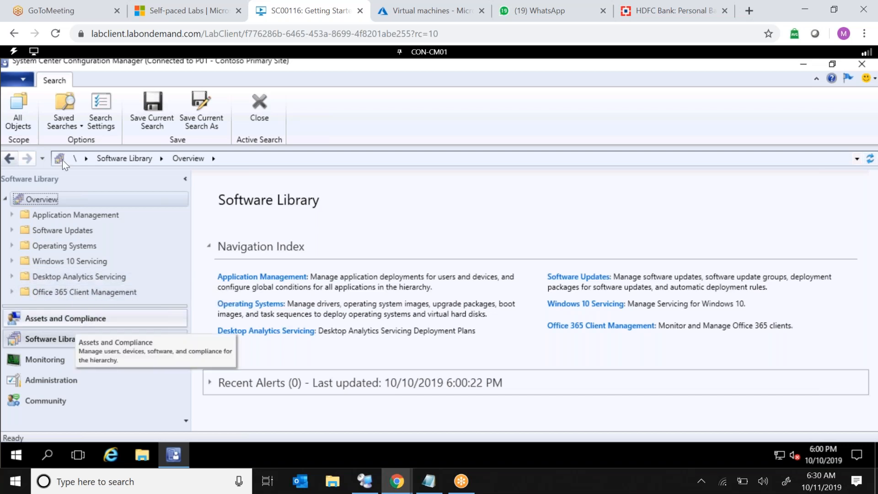
{"action": "left_click", "coordinate": [89, 320]}
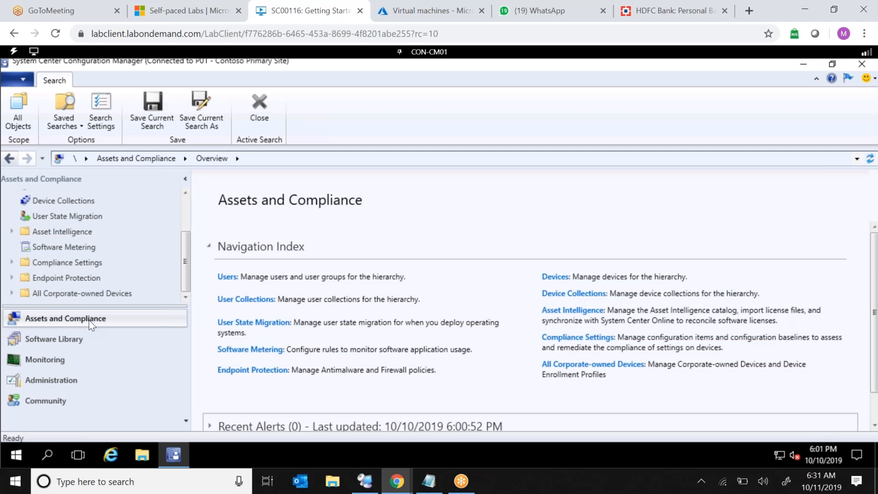
Open the Sketchpad from Windows Ink Workspace and clear the previous drawing.
{"action": "left_click", "coordinate": [788, 488]}
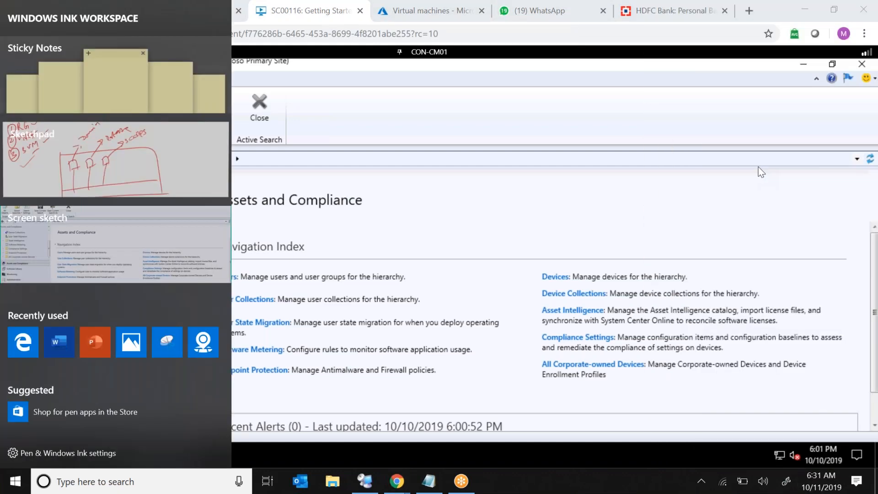
{"action": "left_click", "coordinate": [758, 166]}
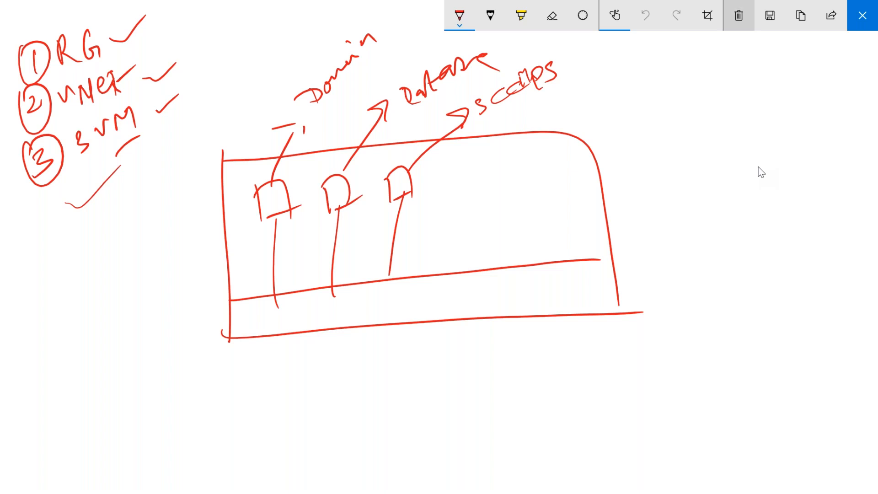
{"action": "left_click", "coordinate": [738, 15]}
Sketch three rows of three device shapes with a circled "2k" label beneath them.
{"action": "left_click_drag", "start_coordinate": [614, 131], "coordinate": [608, 189]}
{"action": "mouse_move", "coordinate": [614, 150]}
{"action": "left_mouse_down"}
{"action": "mouse_move", "coordinate": [632, 177]}
{"action": "mouse_move", "coordinate": [643, 174]}
{"action": "left_mouse_up"}
{"action": "mouse_move", "coordinate": [663, 135]}
{"action": "left_mouse_down"}
{"action": "mouse_move", "coordinate": [661, 168]}
{"action": "mouse_move", "coordinate": [686, 170]}
{"action": "left_mouse_up"}
{"action": "left_click_drag", "start_coordinate": [671, 172], "coordinate": [686, 166]}
{"action": "left_click_drag", "start_coordinate": [712, 136], "coordinate": [717, 163]}
{"action": "mouse_move", "coordinate": [712, 136]}
{"action": "left_mouse_down"}
{"action": "mouse_move", "coordinate": [737, 154]}
{"action": "mouse_move", "coordinate": [729, 167]}
{"action": "left_mouse_up"}
{"action": "mouse_move", "coordinate": [626, 208]}
{"action": "left_mouse_down"}
{"action": "mouse_move", "coordinate": [618, 264]}
{"action": "mouse_move", "coordinate": [655, 249]}
{"action": "left_mouse_up"}
{"action": "mouse_move", "coordinate": [627, 265]}
{"action": "left_mouse_down"}
{"action": "mouse_move", "coordinate": [662, 243]}
{"action": "mouse_move", "coordinate": [673, 269]}
{"action": "left_mouse_up"}
{"action": "left_click_drag", "start_coordinate": [673, 231], "coordinate": [686, 265]}
{"action": "mouse_move", "coordinate": [730, 225]}
{"action": "left_mouse_down"}
{"action": "mouse_move", "coordinate": [729, 276]}
{"action": "mouse_move", "coordinate": [752, 256]}
{"action": "left_mouse_up"}
{"action": "left_click_drag", "start_coordinate": [726, 280], "coordinate": [743, 272]}
{"action": "left_click_drag", "start_coordinate": [616, 316], "coordinate": [614, 368]}
{"action": "mouse_move", "coordinate": [615, 314]}
{"action": "left_mouse_down"}
{"action": "mouse_move", "coordinate": [645, 366]}
{"action": "mouse_move", "coordinate": [663, 358]}
{"action": "left_mouse_up"}
{"action": "mouse_move", "coordinate": [673, 338]}
{"action": "left_mouse_down"}
{"action": "mouse_move", "coordinate": [680, 372]}
{"action": "mouse_move", "coordinate": [703, 361]}
{"action": "left_mouse_up"}
{"action": "left_click_drag", "start_coordinate": [680, 367], "coordinate": [705, 361]}
{"action": "left_click_drag", "start_coordinate": [727, 333], "coordinate": [734, 365]}
{"action": "left_click_drag", "start_coordinate": [730, 330], "coordinate": [768, 361]}
{"action": "left_click_drag", "start_coordinate": [655, 417], "coordinate": [686, 424]}
{"action": "mouse_move", "coordinate": [691, 399]}
{"action": "left_mouse_down"}
{"action": "mouse_move", "coordinate": [703, 425]}
{"action": "mouse_move", "coordinate": [707, 419]}
{"action": "left_mouse_up"}
{"action": "mouse_move", "coordinate": [680, 387]}
{"action": "left_mouse_down"}
{"action": "mouse_move", "coordinate": [632, 407]}
{"action": "mouse_move", "coordinate": [672, 387]}
{"action": "left_mouse_up"}
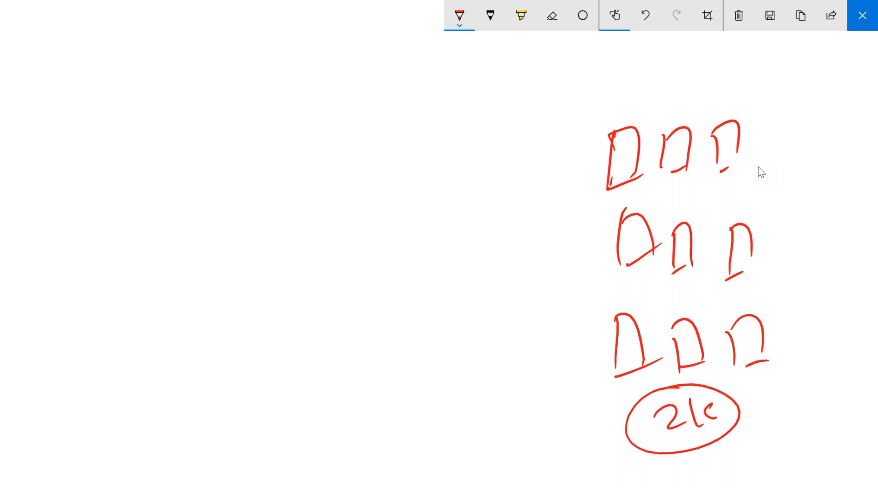
Box the top row of devices, add ticks and label the group "Compliant".
{"action": "left_click_drag", "start_coordinate": [622, 139], "coordinate": [733, 133]}
{"action": "mouse_move", "coordinate": [585, 112]}
{"action": "left_mouse_down"}
{"action": "mouse_move", "coordinate": [585, 192]}
{"action": "mouse_move", "coordinate": [772, 87]}
{"action": "mouse_move", "coordinate": [777, 170]}
{"action": "left_mouse_up"}
{"action": "left_click_drag", "start_coordinate": [578, 198], "coordinate": [798, 163]}
{"action": "left_click_drag", "start_coordinate": [581, 148], "coordinate": [483, 155]}
{"action": "mouse_move", "coordinate": [383, 135]}
{"action": "left_mouse_down"}
{"action": "mouse_move", "coordinate": [376, 140]}
{"action": "mouse_move", "coordinate": [401, 145]}
{"action": "mouse_move", "coordinate": [501, 118]}
{"action": "mouse_move", "coordinate": [521, 96]}
{"action": "left_mouse_up"}
{"action": "mouse_move", "coordinate": [411, 147]}
{"action": "left_mouse_down"}
{"action": "mouse_move", "coordinate": [415, 139]}
{"action": "mouse_move", "coordinate": [421, 146]}
{"action": "left_mouse_up"}
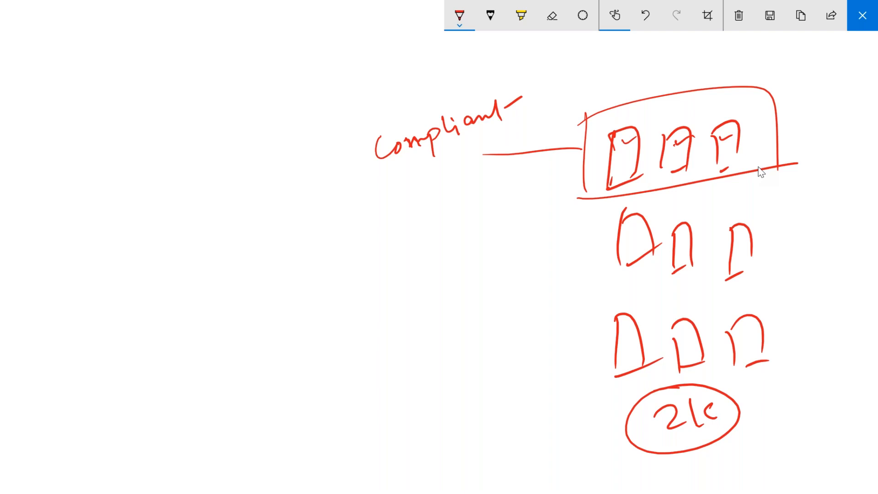
Mark the lower six devices with crosses, box them and label the group "Non-compliant".
{"action": "left_click_drag", "start_coordinate": [627, 229], "coordinate": [651, 240]}
{"action": "mouse_move", "coordinate": [629, 238]}
{"action": "left_mouse_down"}
{"action": "mouse_move", "coordinate": [637, 229]}
{"action": "mouse_move", "coordinate": [685, 243]}
{"action": "left_mouse_up"}
{"action": "left_click_drag", "start_coordinate": [677, 244], "coordinate": [683, 235]}
{"action": "mouse_move", "coordinate": [737, 239]}
{"action": "left_mouse_down"}
{"action": "mouse_move", "coordinate": [747, 250]}
{"action": "mouse_move", "coordinate": [745, 239]}
{"action": "left_mouse_up"}
{"action": "mouse_move", "coordinate": [621, 334]}
{"action": "left_mouse_down"}
{"action": "mouse_move", "coordinate": [631, 347]}
{"action": "mouse_move", "coordinate": [633, 337]}
{"action": "mouse_move", "coordinate": [691, 345]}
{"action": "left_mouse_up"}
{"action": "left_click_drag", "start_coordinate": [687, 343], "coordinate": [694, 337]}
{"action": "left_click_drag", "start_coordinate": [744, 328], "coordinate": [737, 343]}
{"action": "left_click_drag", "start_coordinate": [732, 337], "coordinate": [748, 334]}
{"action": "left_click_drag", "start_coordinate": [593, 216], "coordinate": [591, 362]}
{"action": "mouse_move", "coordinate": [583, 223]}
{"action": "left_mouse_down"}
{"action": "mouse_move", "coordinate": [682, 196]}
{"action": "mouse_move", "coordinate": [810, 377]}
{"action": "left_mouse_up"}
{"action": "mouse_move", "coordinate": [594, 343]}
{"action": "left_mouse_down"}
{"action": "mouse_move", "coordinate": [590, 359]}
{"action": "mouse_move", "coordinate": [810, 360]}
{"action": "left_mouse_up"}
{"action": "mouse_move", "coordinate": [291, 311]}
{"action": "left_mouse_down"}
{"action": "mouse_move", "coordinate": [295, 328]}
{"action": "mouse_move", "coordinate": [314, 316]}
{"action": "left_mouse_up"}
{"action": "mouse_move", "coordinate": [311, 301]}
{"action": "left_mouse_down"}
{"action": "mouse_move", "coordinate": [313, 328]}
{"action": "mouse_move", "coordinate": [320, 323]}
{"action": "left_mouse_up"}
{"action": "mouse_move", "coordinate": [325, 320]}
{"action": "left_mouse_down"}
{"action": "mouse_move", "coordinate": [330, 305]}
{"action": "mouse_move", "coordinate": [339, 315]}
{"action": "left_mouse_up"}
{"action": "left_click_drag", "start_coordinate": [343, 309], "coordinate": [366, 302]}
{"action": "left_click_drag", "start_coordinate": [376, 296], "coordinate": [416, 275]}
{"action": "mouse_move", "coordinate": [411, 269]}
{"action": "left_mouse_down"}
{"action": "mouse_move", "coordinate": [416, 305]}
{"action": "mouse_move", "coordinate": [417, 276]}
{"action": "left_mouse_up"}
{"action": "mouse_move", "coordinate": [423, 276]}
{"action": "left_mouse_down"}
{"action": "mouse_move", "coordinate": [433, 258]}
{"action": "mouse_move", "coordinate": [472, 261]}
{"action": "mouse_move", "coordinate": [481, 272]}
{"action": "left_mouse_up"}
{"action": "left_click_drag", "start_coordinate": [489, 261], "coordinate": [511, 246]}
{"action": "left_click_drag", "start_coordinate": [451, 312], "coordinate": [495, 290]}
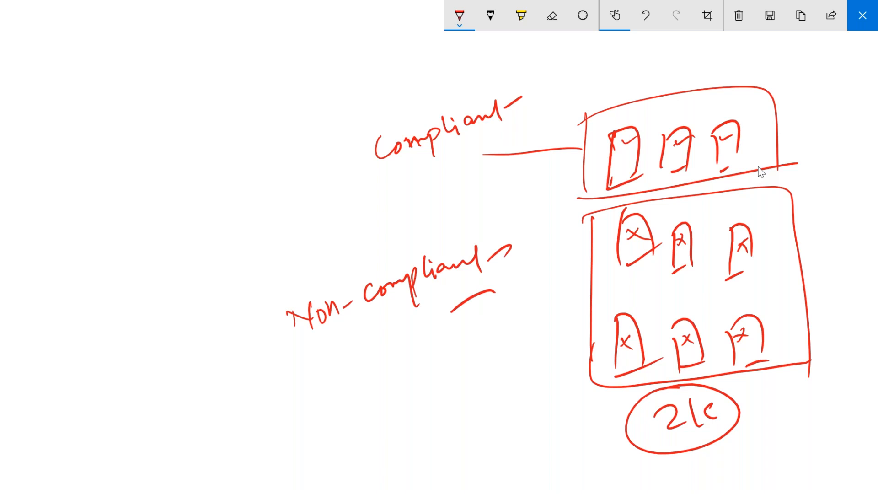
Draw an SCCM box with arrows to both device groups, then close the Sketchpad.
{"action": "left_click_drag", "start_coordinate": [91, 168], "coordinate": [104, 302]}
{"action": "mouse_move", "coordinate": [91, 172]}
{"action": "left_mouse_down"}
{"action": "mouse_move", "coordinate": [140, 160]}
{"action": "mouse_move", "coordinate": [245, 297]}
{"action": "left_mouse_up"}
{"action": "left_click_drag", "start_coordinate": [98, 308], "coordinate": [240, 289]}
{"action": "mouse_move", "coordinate": [120, 189]}
{"action": "left_mouse_down"}
{"action": "mouse_move", "coordinate": [124, 208]}
{"action": "mouse_move", "coordinate": [114, 214]}
{"action": "left_mouse_up"}
{"action": "mouse_move", "coordinate": [144, 187]}
{"action": "left_mouse_down"}
{"action": "mouse_move", "coordinate": [145, 205]}
{"action": "mouse_move", "coordinate": [177, 201]}
{"action": "left_mouse_up"}
{"action": "mouse_move", "coordinate": [178, 203]}
{"action": "left_mouse_down"}
{"action": "mouse_move", "coordinate": [182, 187]}
{"action": "mouse_move", "coordinate": [200, 203]}
{"action": "left_mouse_up"}
{"action": "mouse_move", "coordinate": [238, 224]}
{"action": "left_mouse_down"}
{"action": "mouse_move", "coordinate": [269, 139]}
{"action": "mouse_move", "coordinate": [374, 68]}
{"action": "mouse_move", "coordinate": [552, 80]}
{"action": "left_mouse_up"}
{"action": "left_click_drag", "start_coordinate": [563, 71], "coordinate": [558, 98]}
{"action": "mouse_move", "coordinate": [249, 255]}
{"action": "left_mouse_down"}
{"action": "mouse_move", "coordinate": [439, 203]}
{"action": "mouse_move", "coordinate": [555, 226]}
{"action": "left_mouse_up"}
{"action": "left_click_drag", "start_coordinate": [561, 207], "coordinate": [557, 250]}
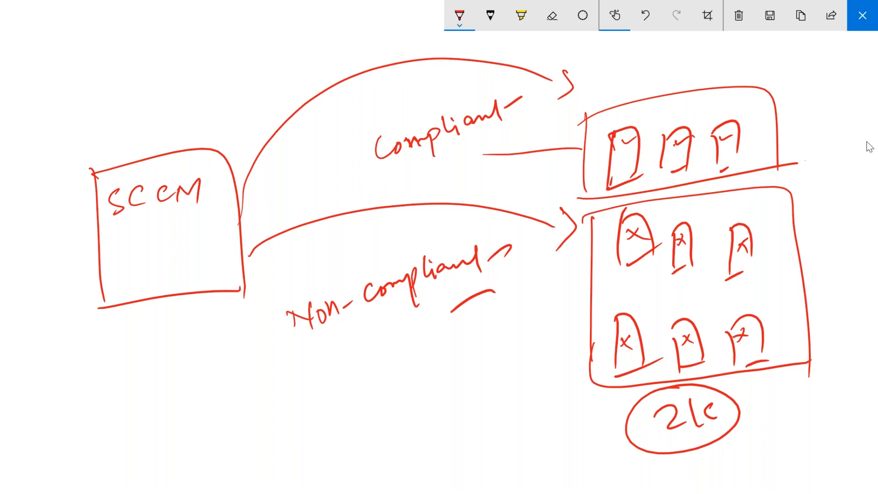
{"action": "left_click", "coordinate": [863, 14]}
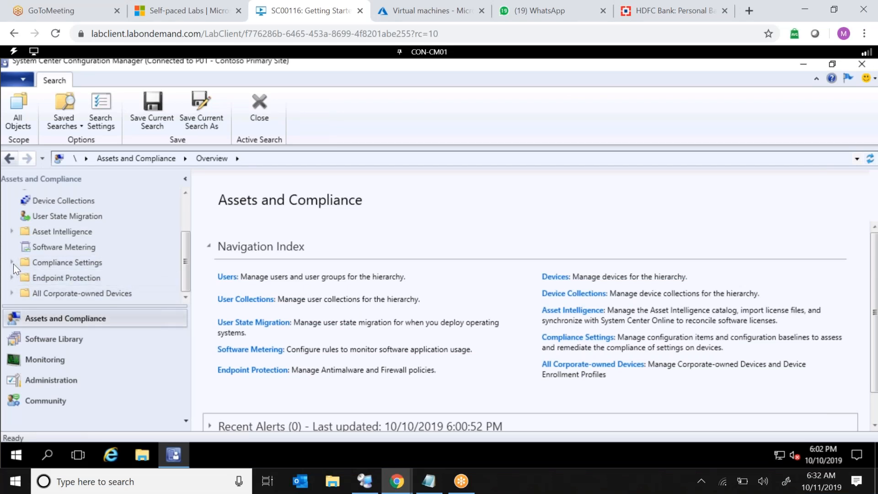
Open Configuration Items under Compliance Settings and start creating a new configuration item.
{"action": "scroll", "coordinate": [18, 265], "scroll_direction": "up", "scroll_amount": 2}
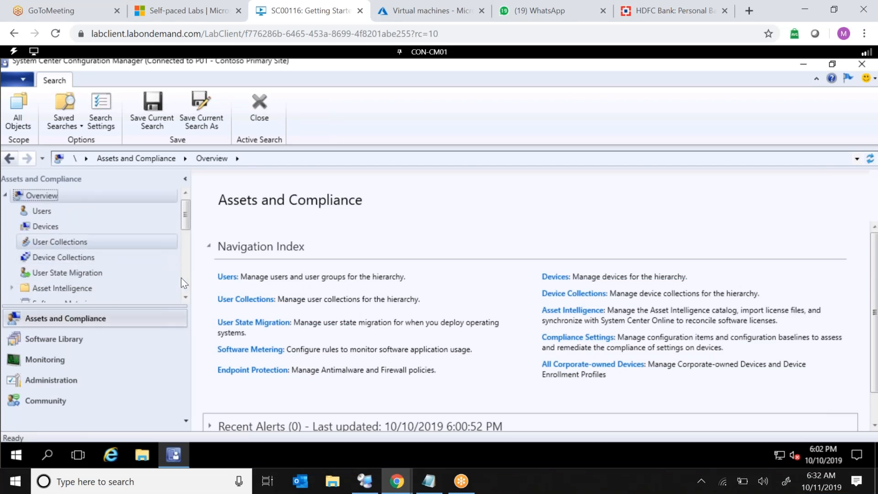
{"action": "scroll", "coordinate": [185, 300], "scroll_direction": "down", "scroll_amount": 3}
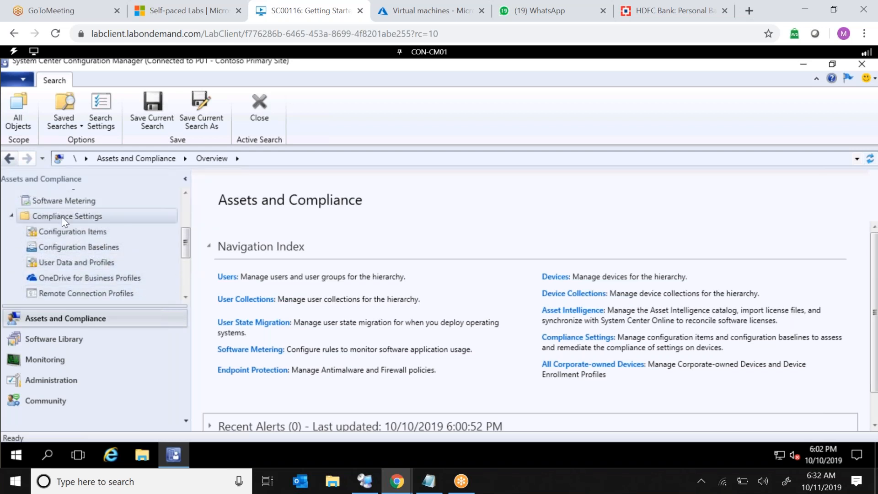
{"action": "left_click", "coordinate": [73, 232]}
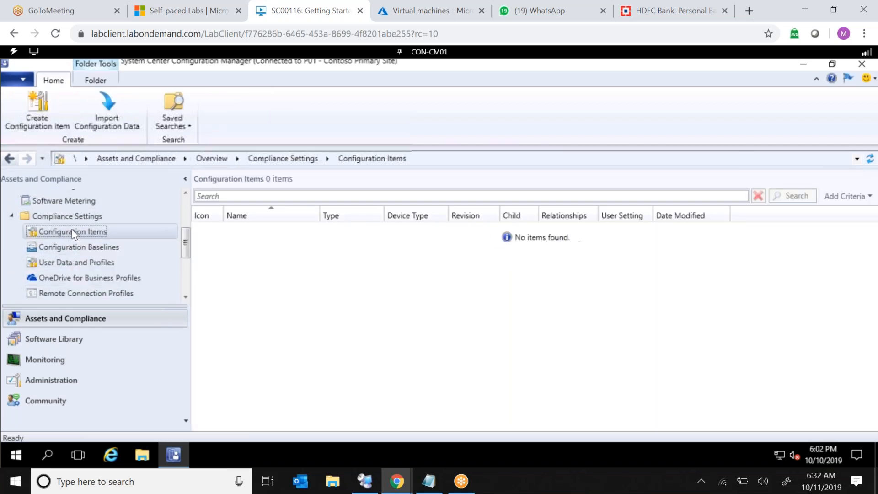
{"action": "right_click", "coordinate": [73, 232]}
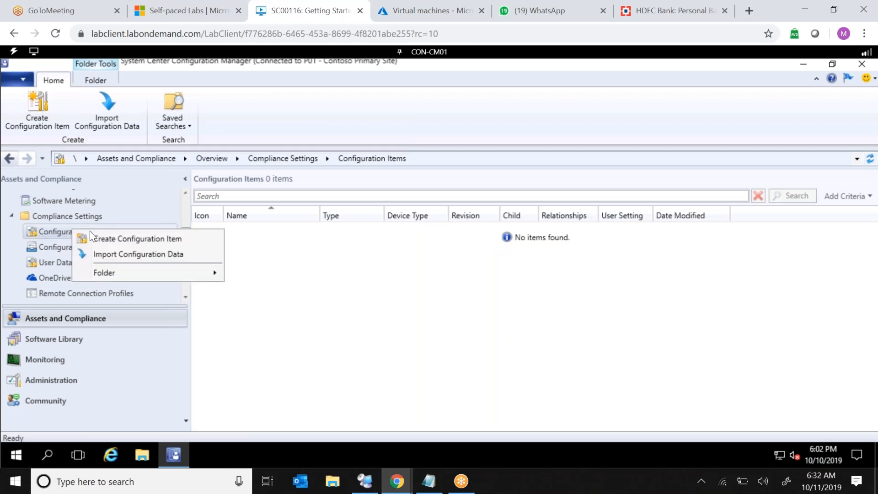
{"action": "left_click", "coordinate": [190, 239]}
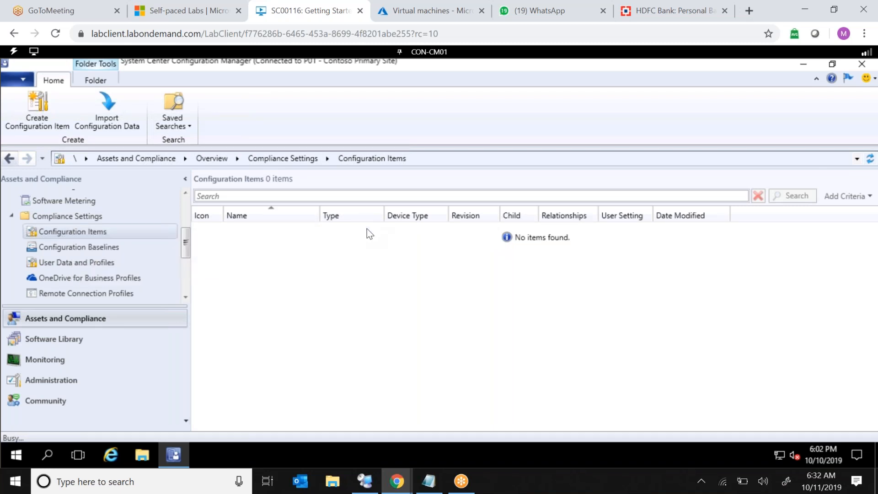
Browse in File Explorer to C:\Program Files (x86)\Internet Explorer and select iexplore.exe.
{"action": "left_click", "coordinate": [142, 455]}
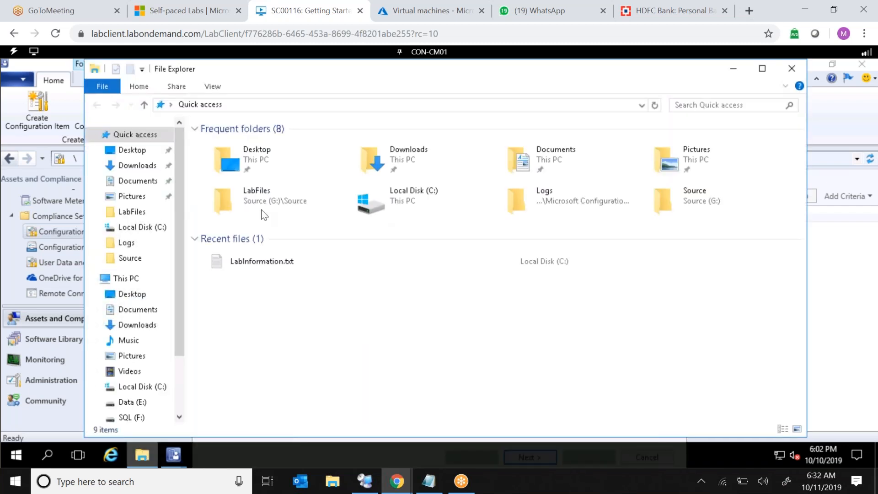
{"action": "double_click", "coordinate": [398, 210]}
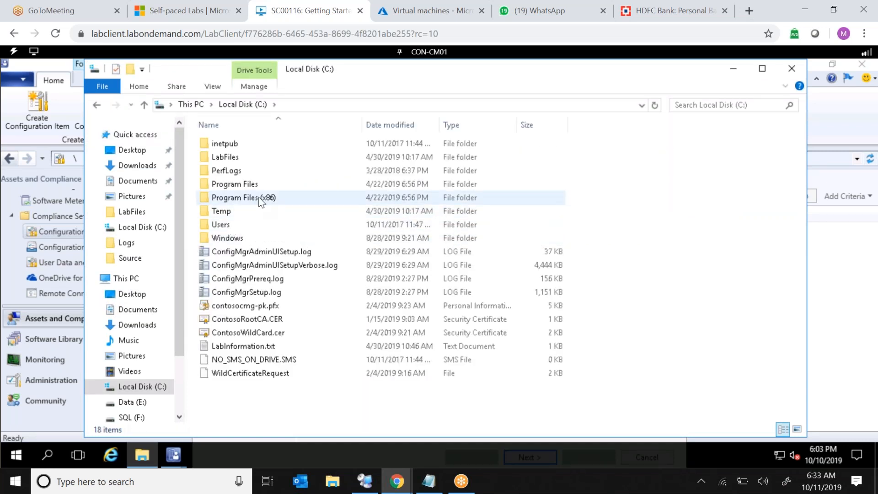
{"action": "left_click", "coordinate": [261, 201]}
{"action": "double_click", "coordinate": [259, 198]}
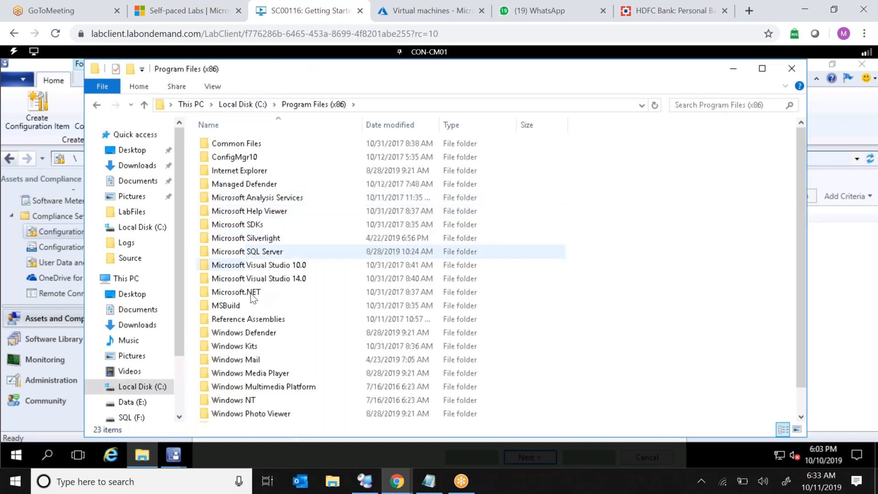
{"action": "left_click", "coordinate": [263, 228]}
{"action": "key", "text": "i"}
{"action": "key", "text": "Return"}
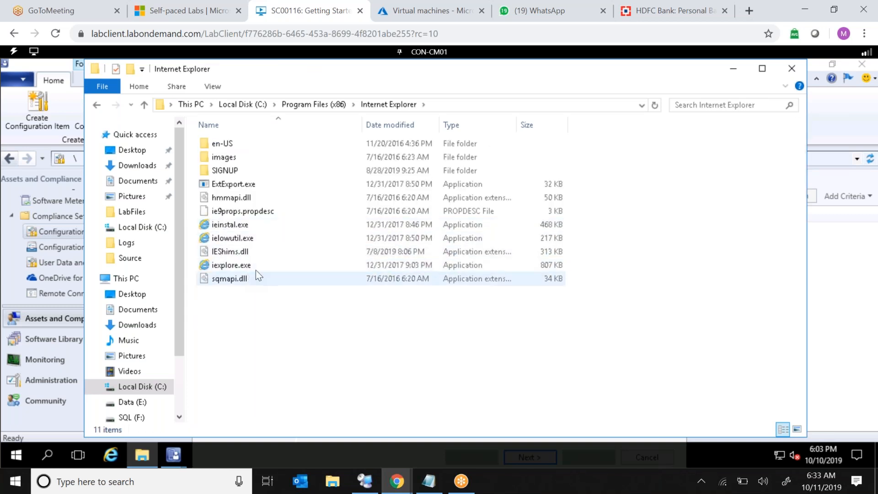
{"action": "left_click", "coordinate": [274, 270]}
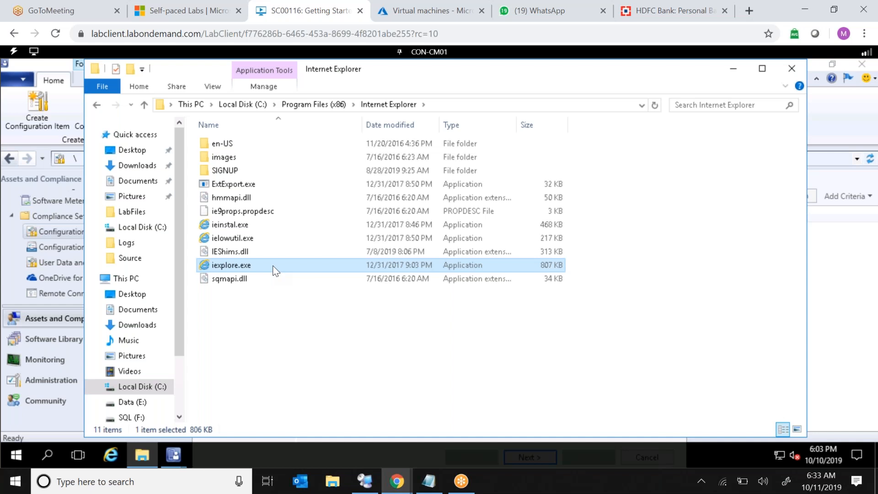
Inspect the file and product versions on iexplore.exe's Details properties, then close the dialog and File Explorer.
{"action": "right_click", "coordinate": [273, 266]}
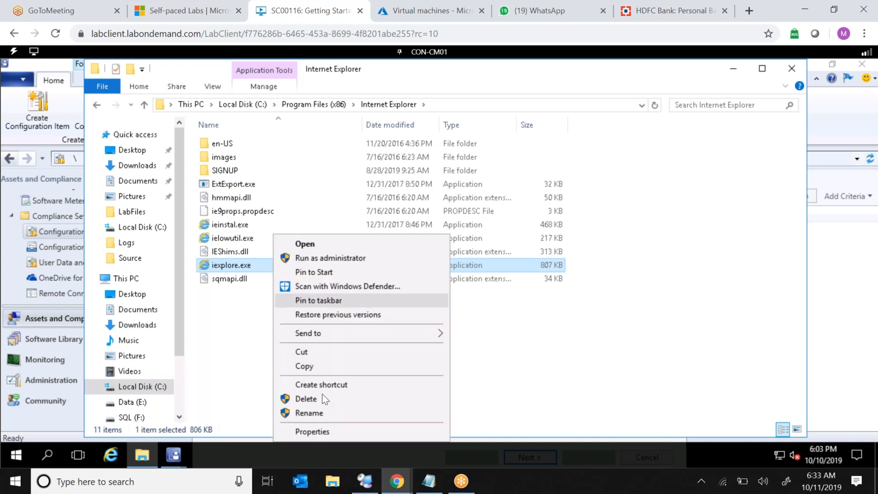
{"action": "left_click", "coordinate": [321, 431]}
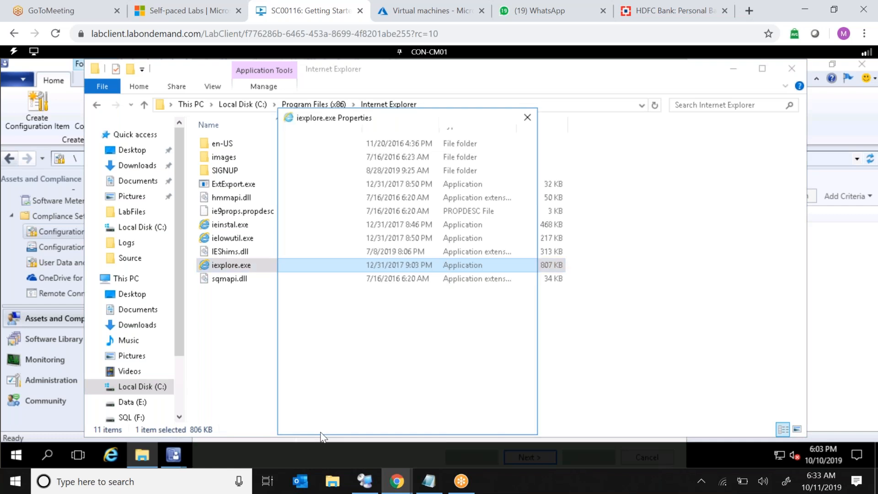
{"action": "left_click", "coordinate": [422, 138]}
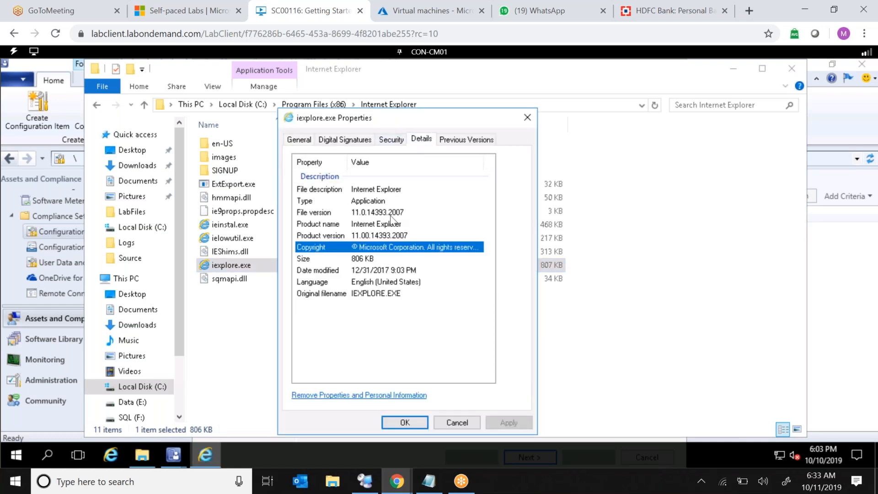
{"action": "left_click", "coordinate": [378, 213]}
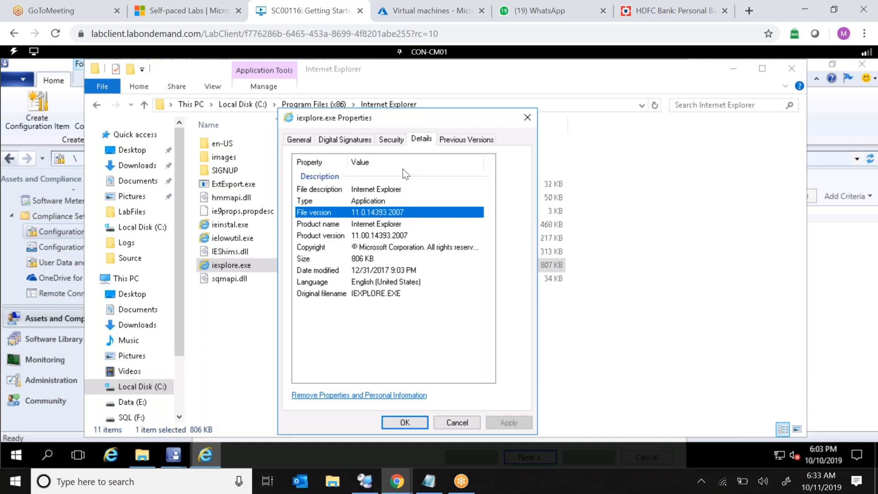
{"action": "left_click", "coordinate": [384, 235]}
{"action": "left_click", "coordinate": [398, 216]}
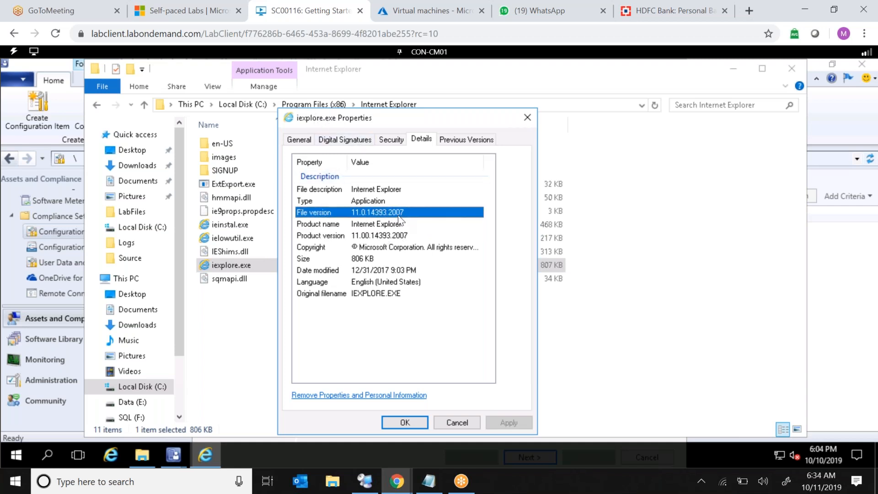
{"action": "left_click", "coordinate": [385, 236]}
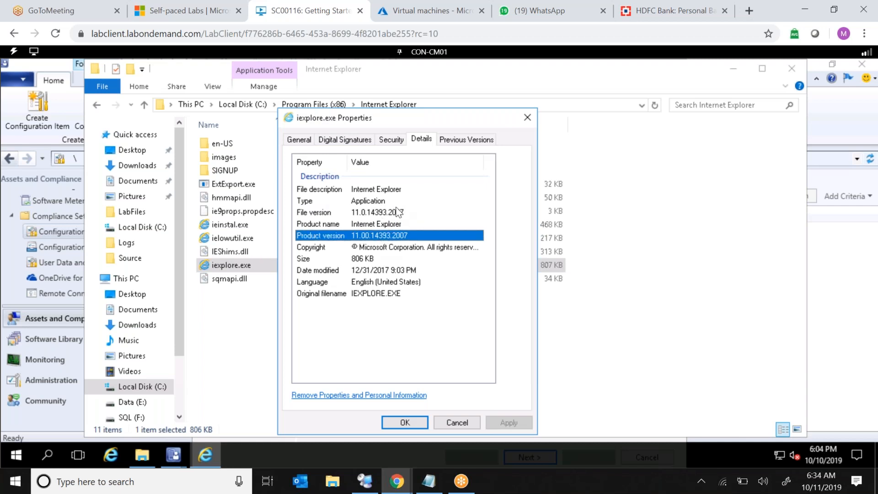
{"action": "left_click", "coordinate": [396, 211]}
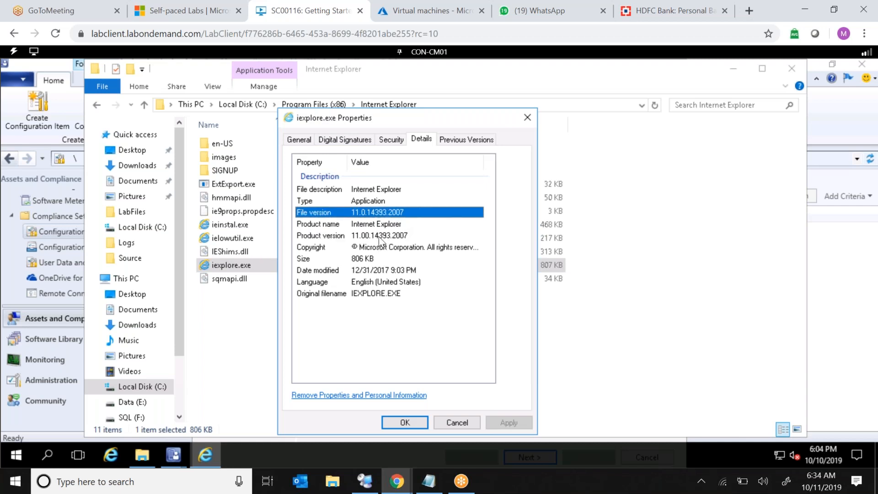
{"action": "left_click", "coordinate": [381, 235]}
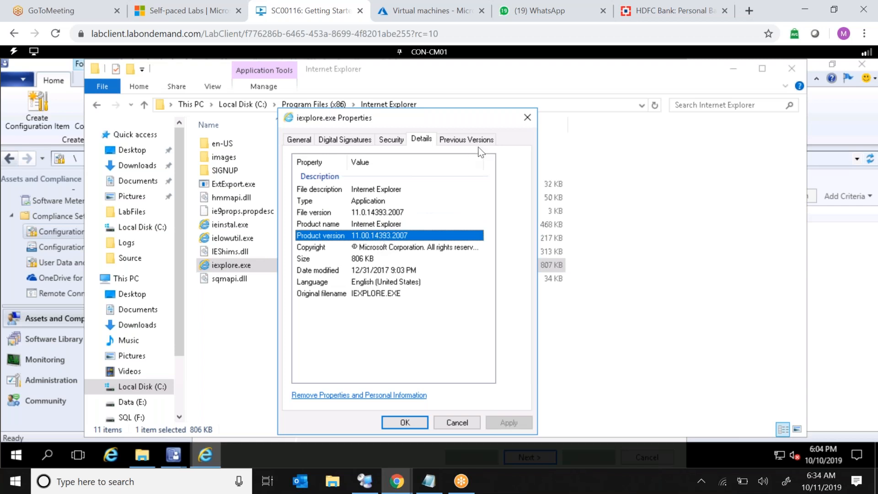
{"action": "left_click", "coordinate": [527, 118]}
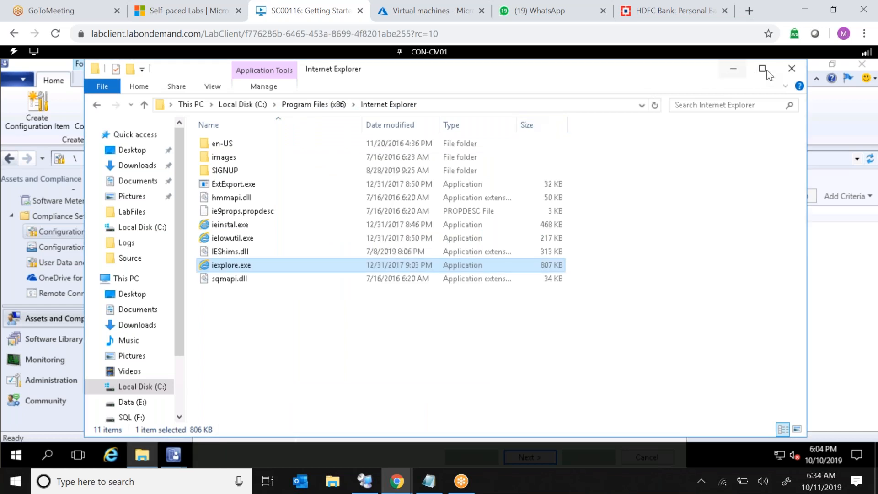
{"action": "left_click", "coordinate": [792, 70]}
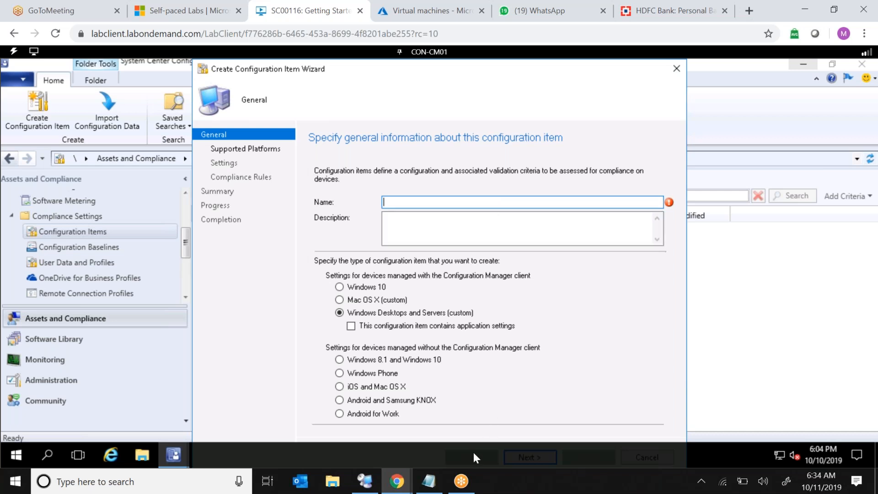
Name the new configuration item "IE Configuration Item" for Windows Desktops and Servers and continue to the next page.
{"action": "left_click_drag", "start_coordinate": [473, 451], "coordinate": [846, 275]}
{"action": "mouse_move", "coordinate": [429, 481]}
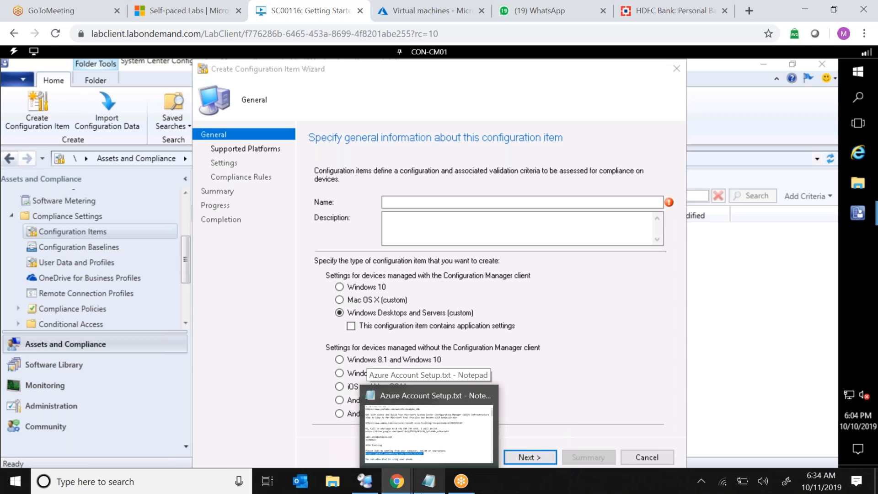
{"action": "left_click", "coordinate": [578, 202]}
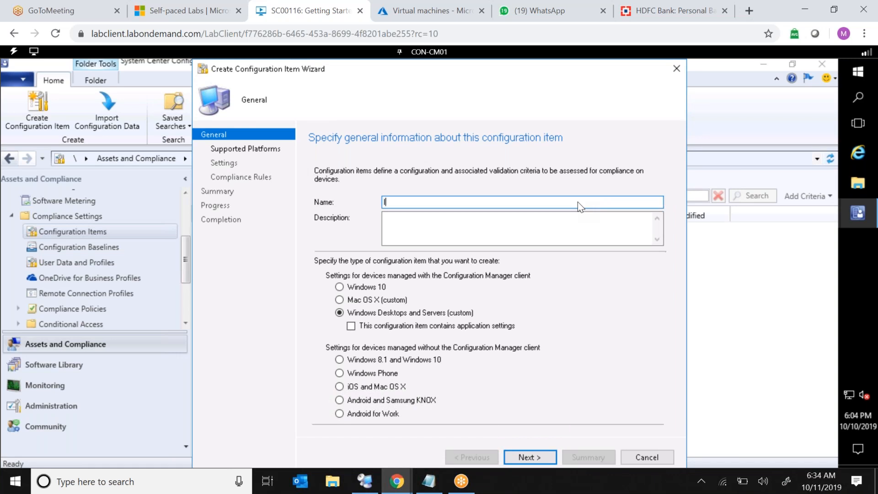
{"action": "type", "text": "I"}
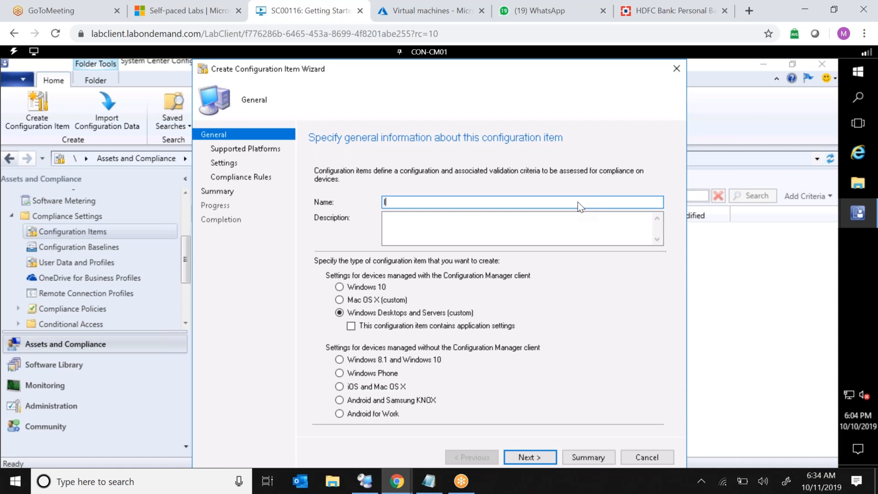
{"action": "type", "text": "E Configuration Item"}
{"action": "left_click", "coordinate": [529, 456]}
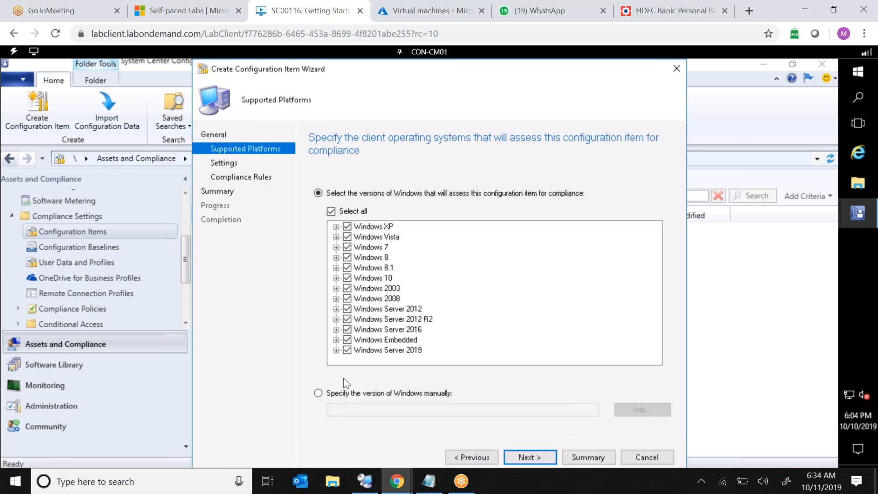
Keep all supported Windows platforms and start a new setting named "IE Setting".
{"action": "left_click", "coordinate": [540, 457]}
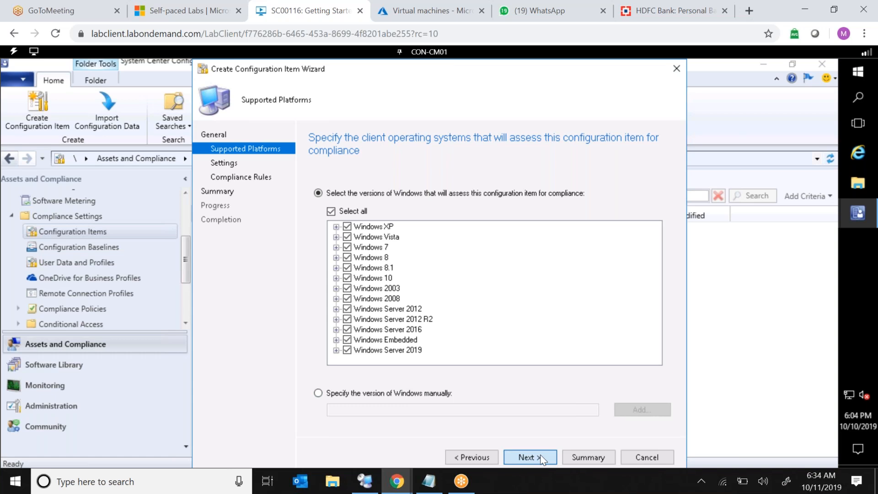
{"action": "left_click", "coordinate": [520, 407]}
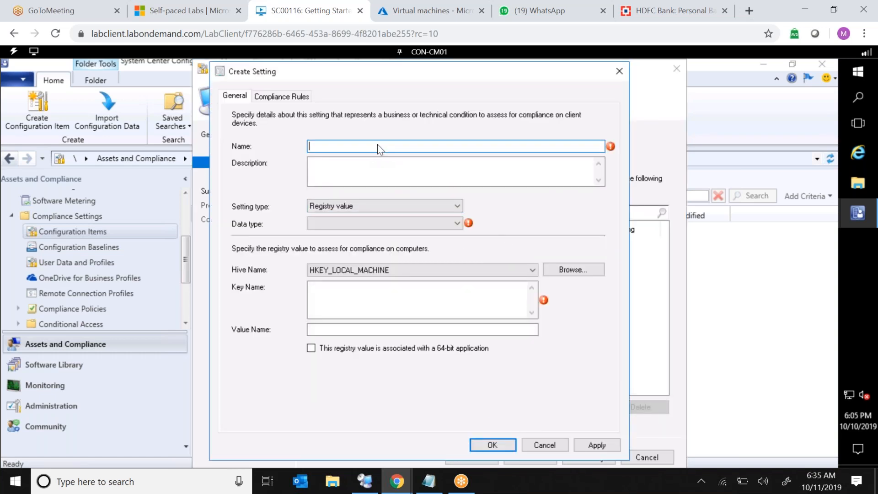
{"action": "type", "text": "IE Setting"}
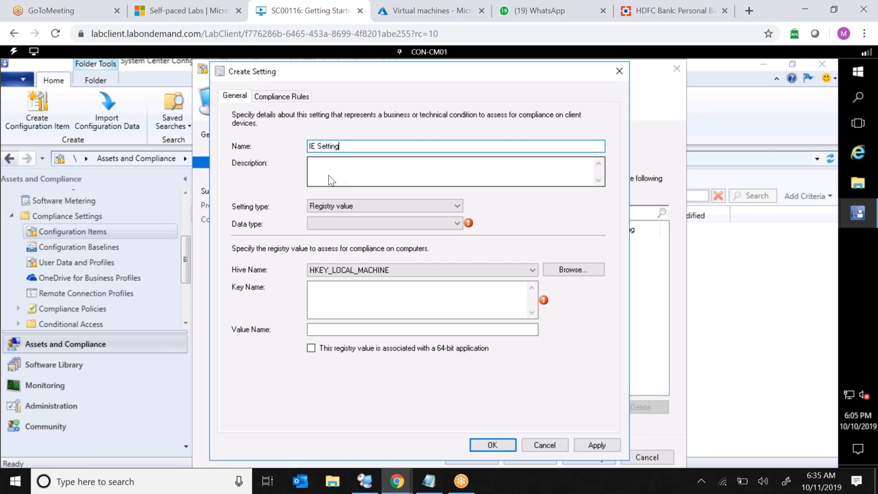
Set the setting type to File system and browse to the Internet Explorer folder under C:\Program Files.
{"action": "left_click", "coordinate": [393, 210]}
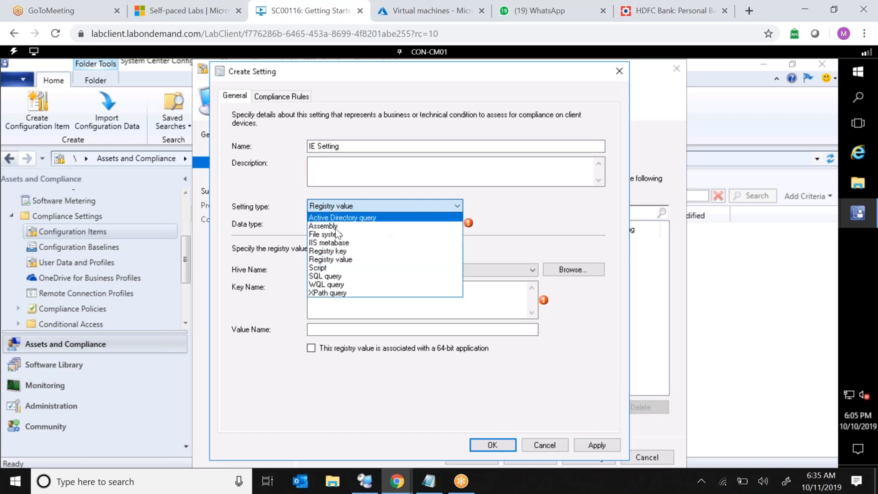
{"action": "left_click", "coordinate": [329, 234]}
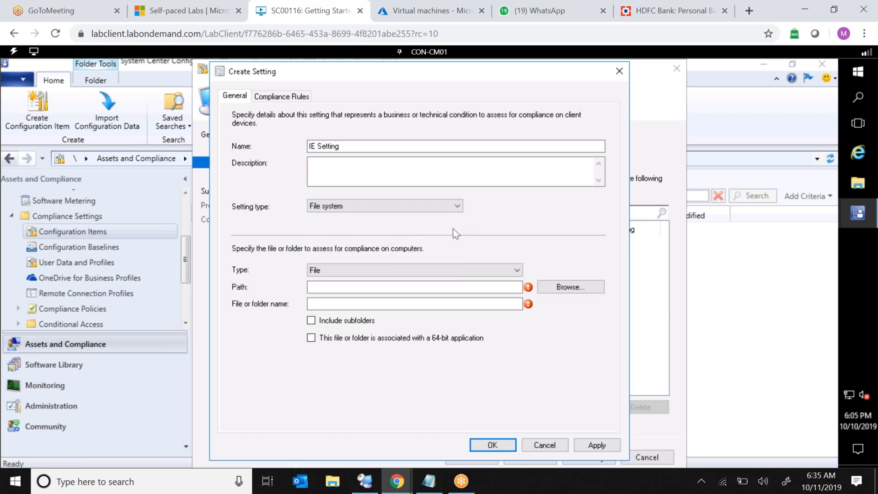
{"action": "left_click", "coordinate": [568, 288]}
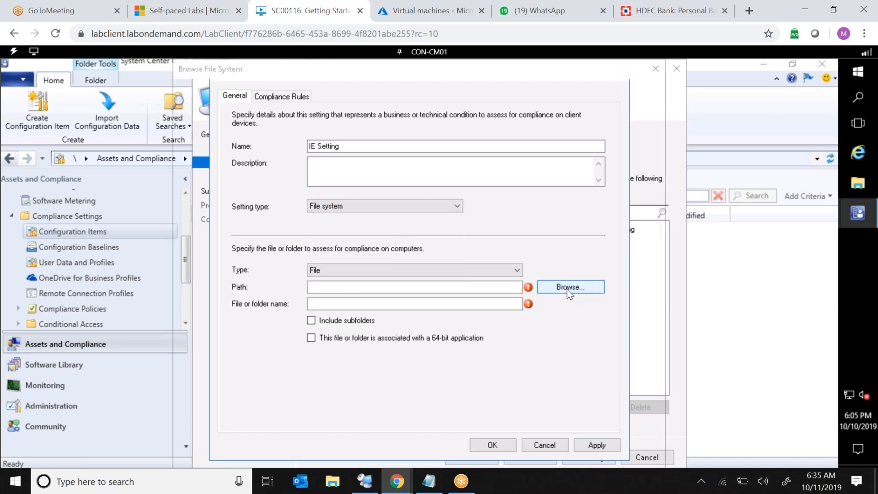
{"action": "left_click", "coordinate": [191, 126]}
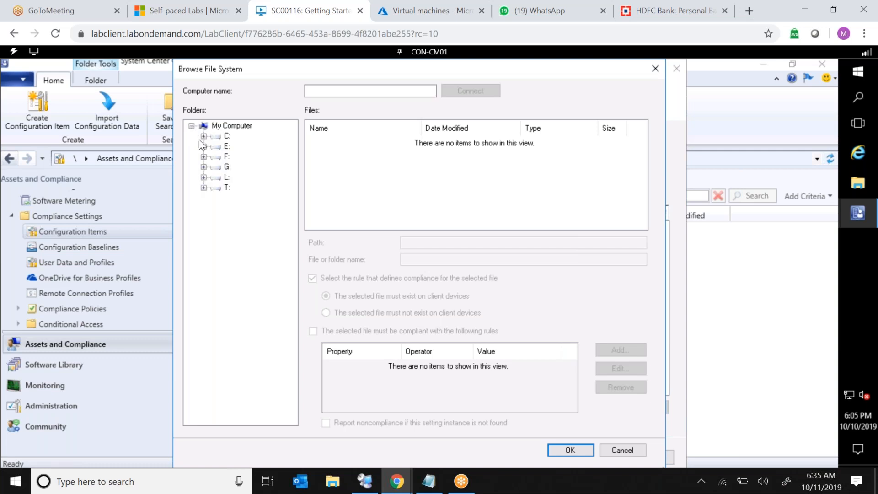
{"action": "left_click", "coordinate": [203, 136]}
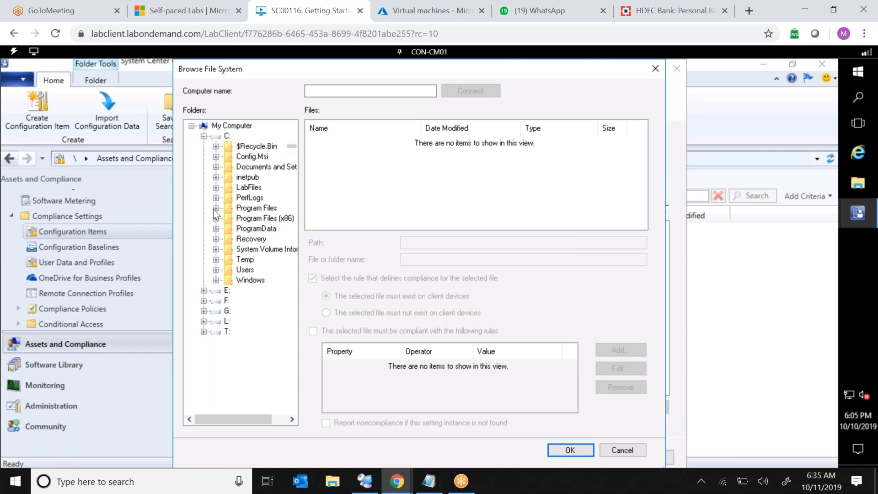
{"action": "left_click", "coordinate": [215, 208]}
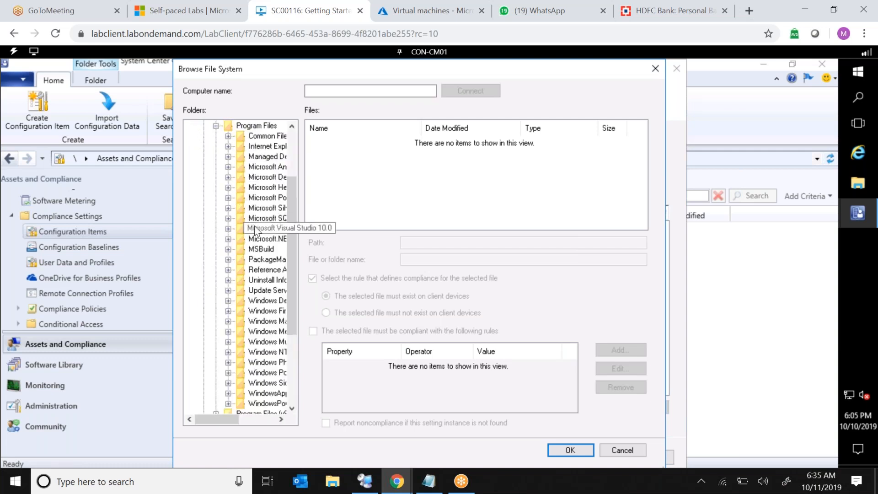
{"action": "left_click", "coordinate": [261, 147]}
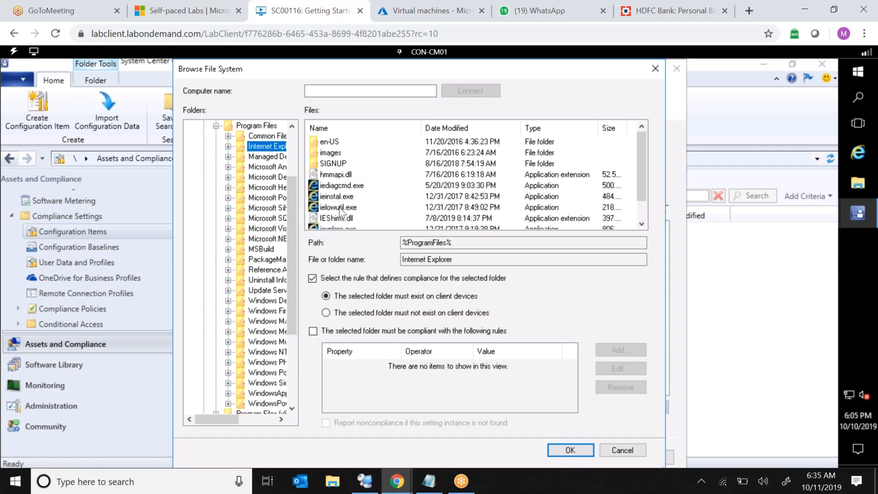
Select iexplore.exe as the file to assess in the Internet Explorer folder.
{"action": "left_click", "coordinate": [343, 224]}
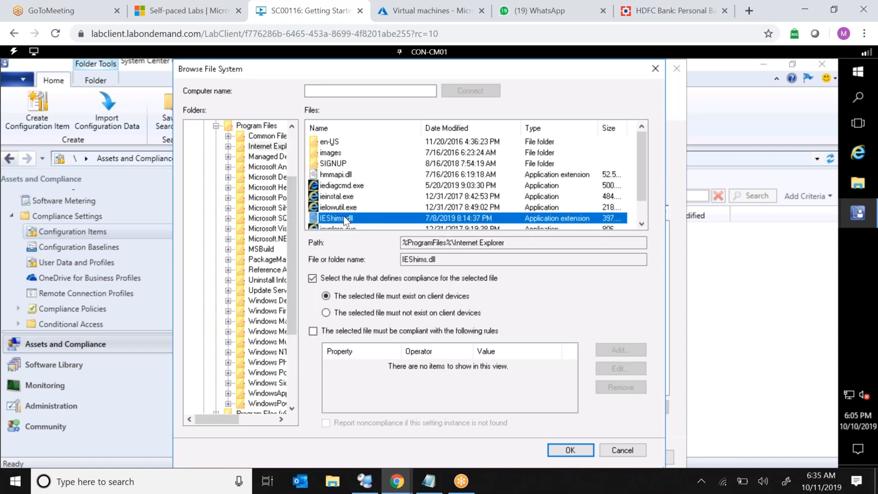
{"action": "key", "text": "Down"}
{"action": "key", "text": "Up"}
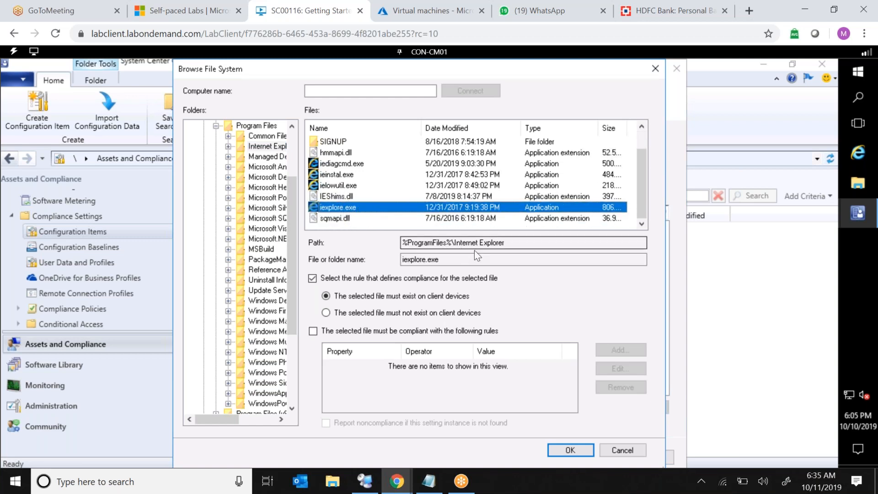
{"action": "left_click", "coordinate": [411, 243]}
{"action": "left_click_drag", "start_coordinate": [442, 244], "coordinate": [507, 240]}
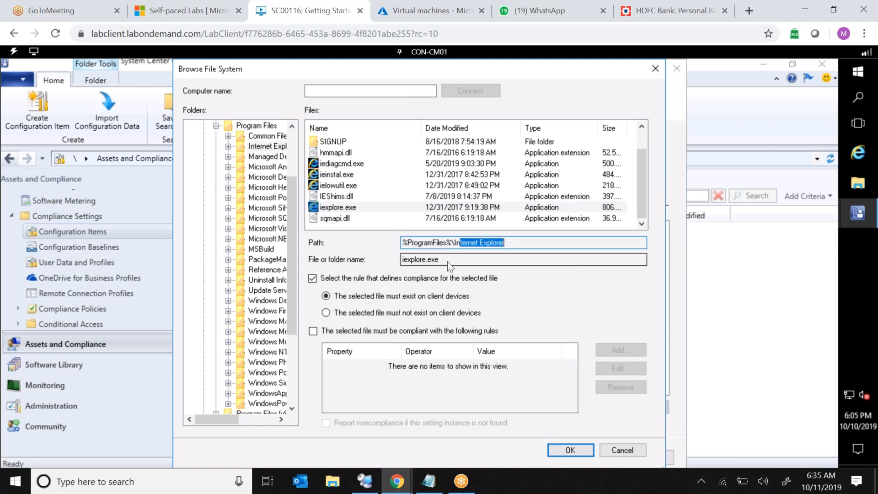
{"action": "key", "text": "Tab"}
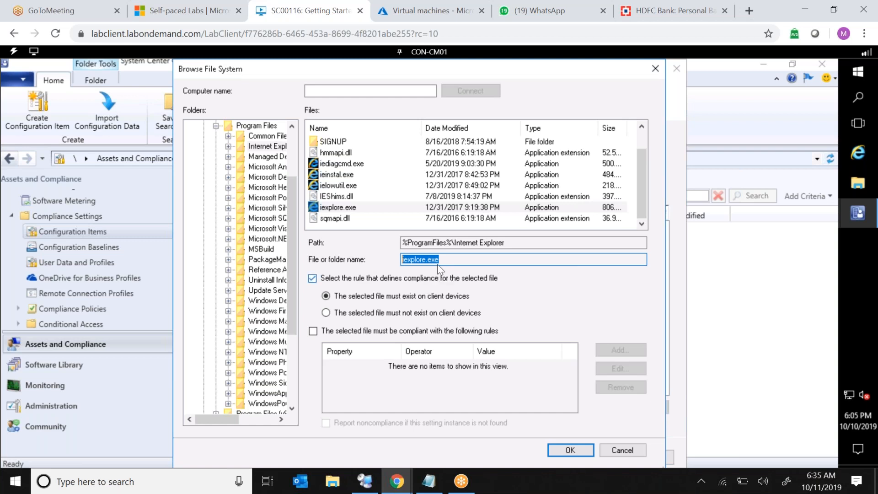
Require the file to be compliant with a rule: File version Greater than or equal to 11.00.14393.0.
{"action": "left_click", "coordinate": [313, 332]}
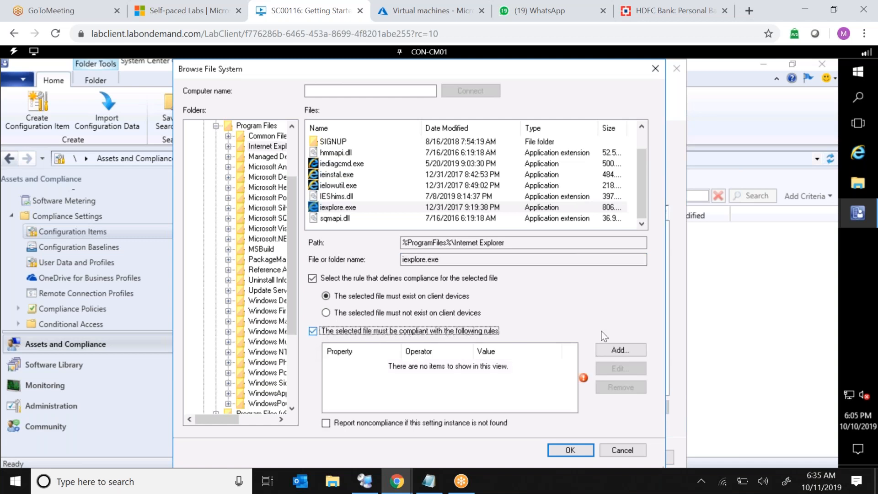
{"action": "left_click", "coordinate": [609, 351]}
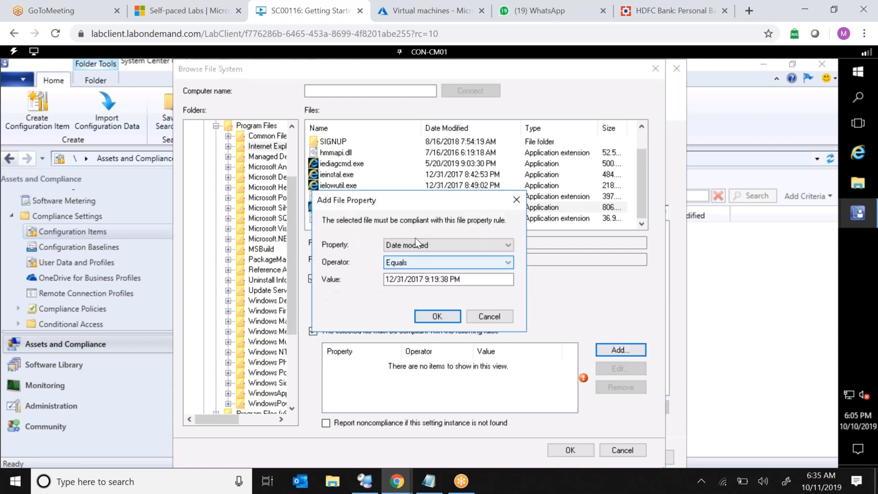
{"action": "left_click", "coordinate": [419, 246]}
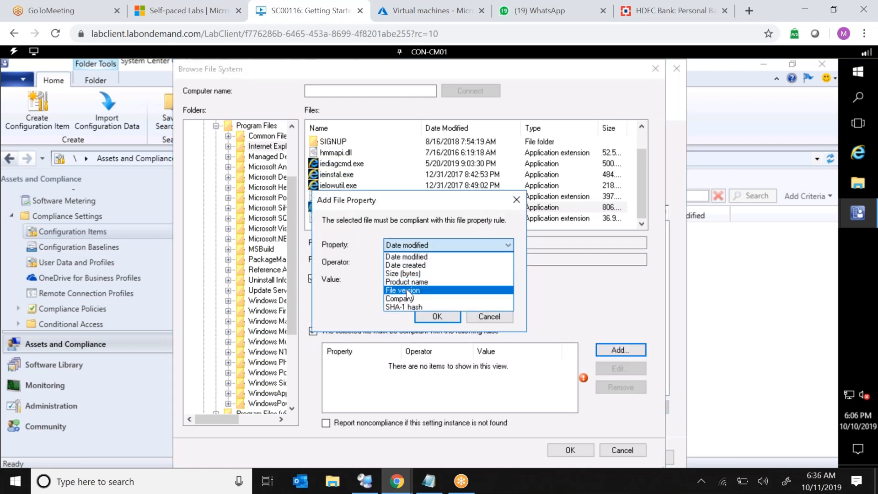
{"action": "left_click", "coordinate": [406, 290]}
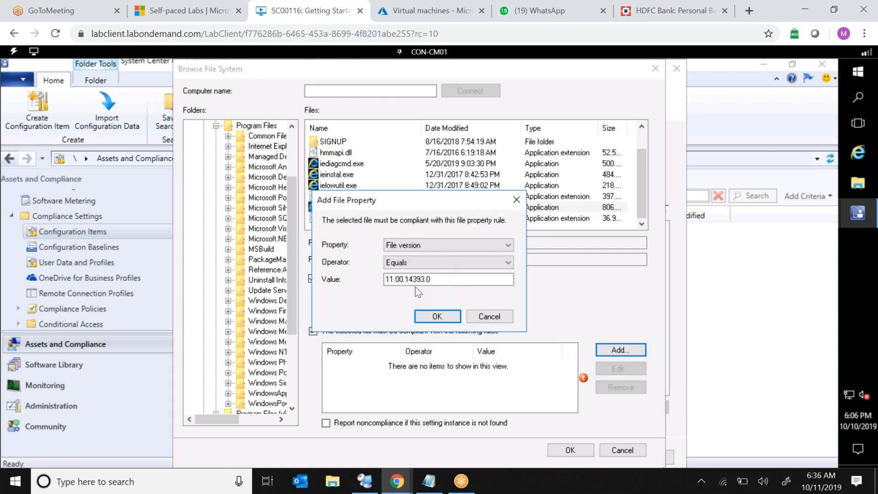
{"action": "left_click", "coordinate": [412, 262]}
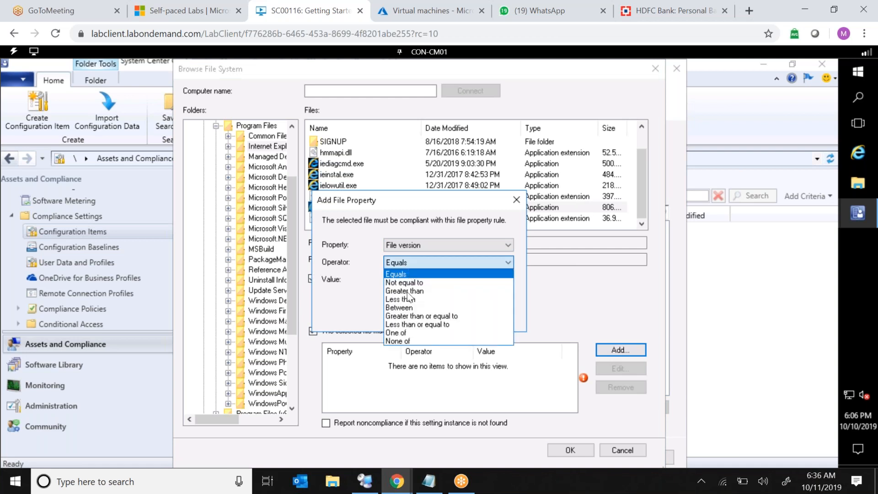
{"action": "left_click", "coordinate": [414, 317]}
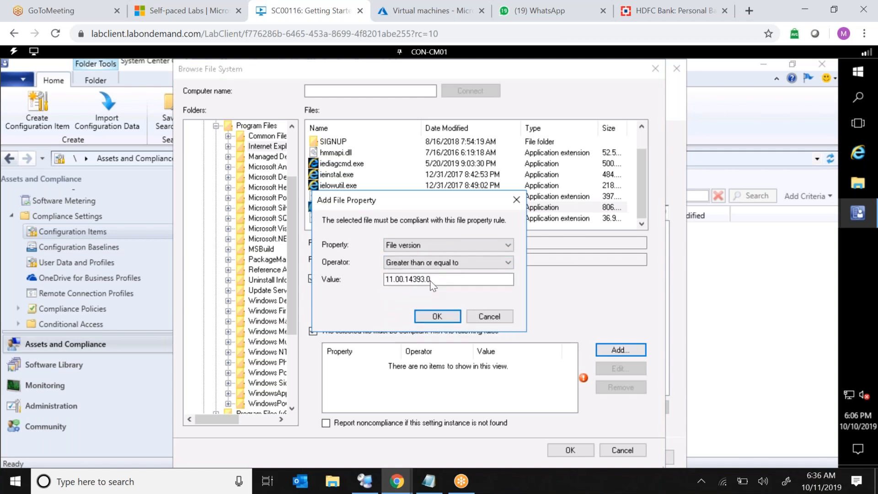
{"action": "double_click", "coordinate": [397, 282]}
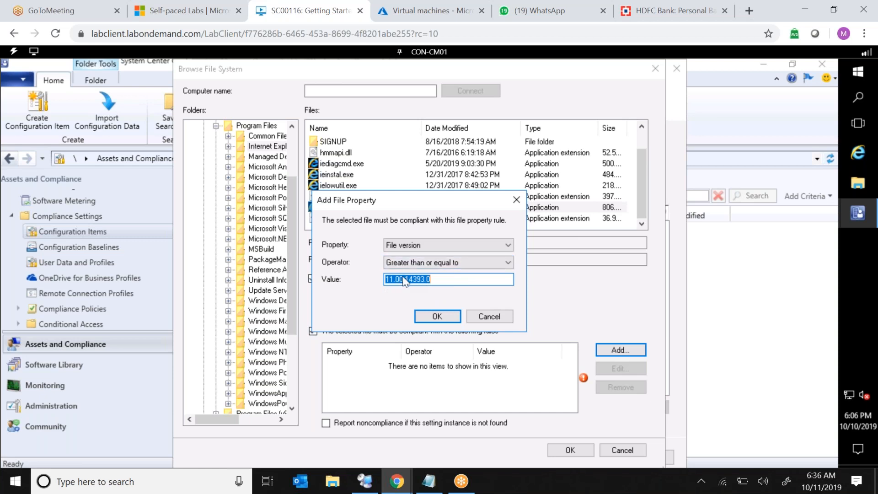
{"action": "left_click", "coordinate": [425, 317]}
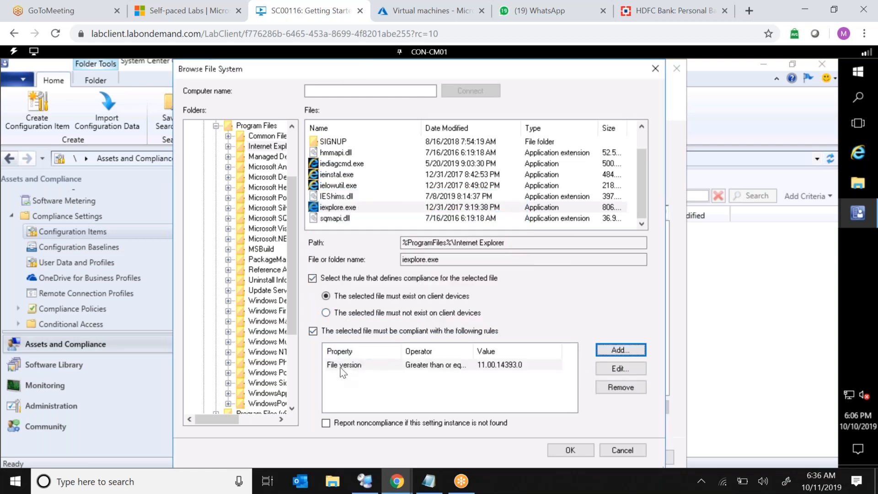
Save the IE Setting and finish the wizard to create the configuration item.
{"action": "left_click", "coordinate": [391, 365]}
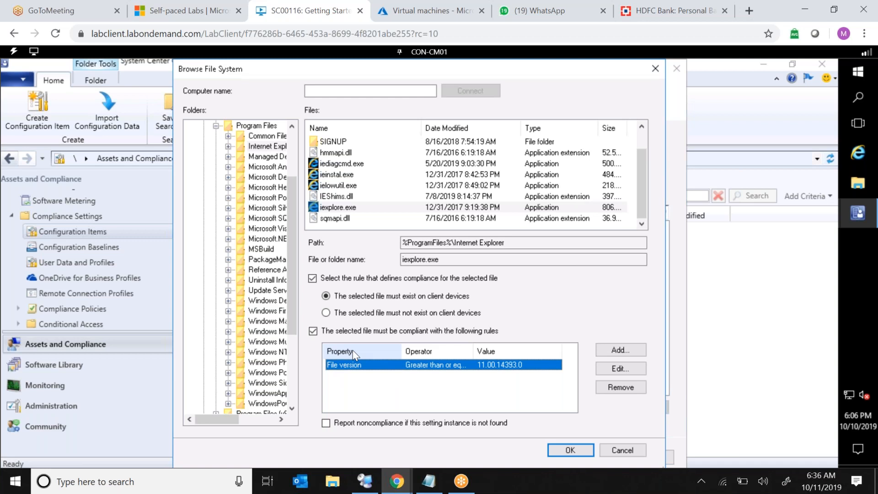
{"action": "left_click", "coordinate": [557, 450]}
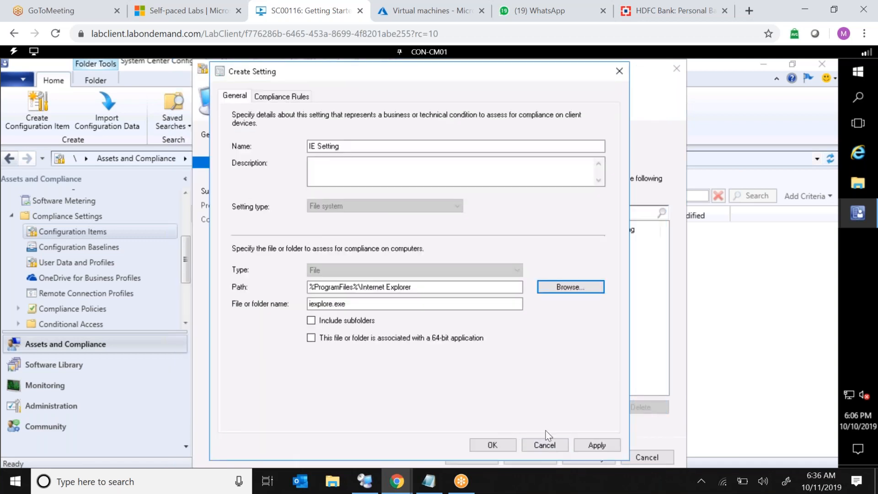
{"action": "left_click", "coordinate": [594, 451]}
{"action": "left_click", "coordinate": [473, 446]}
{"action": "left_click", "coordinate": [541, 461]}
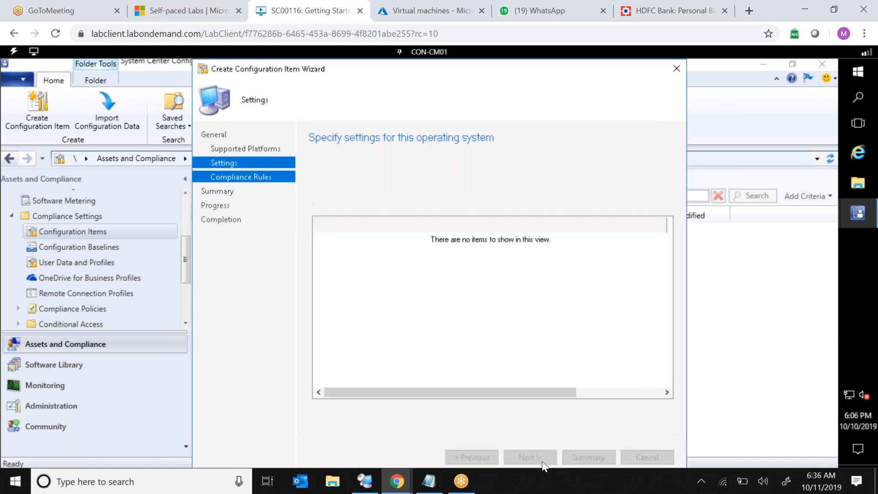
{"action": "left_click", "coordinate": [542, 461]}
{"action": "left_click", "coordinate": [542, 461]}
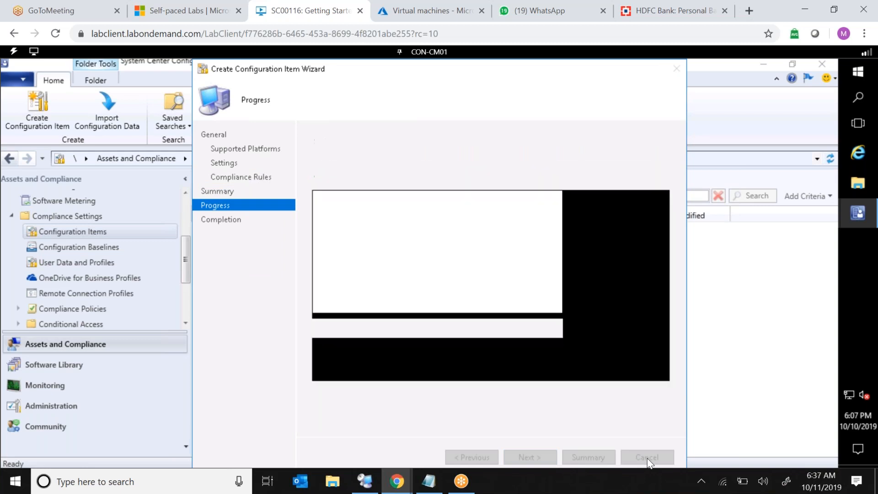
{"action": "left_click", "coordinate": [646, 457]}
Rename the configuration item to "1. IE Configuration Item" in its properties and apply.
{"action": "left_click", "coordinate": [257, 229]}
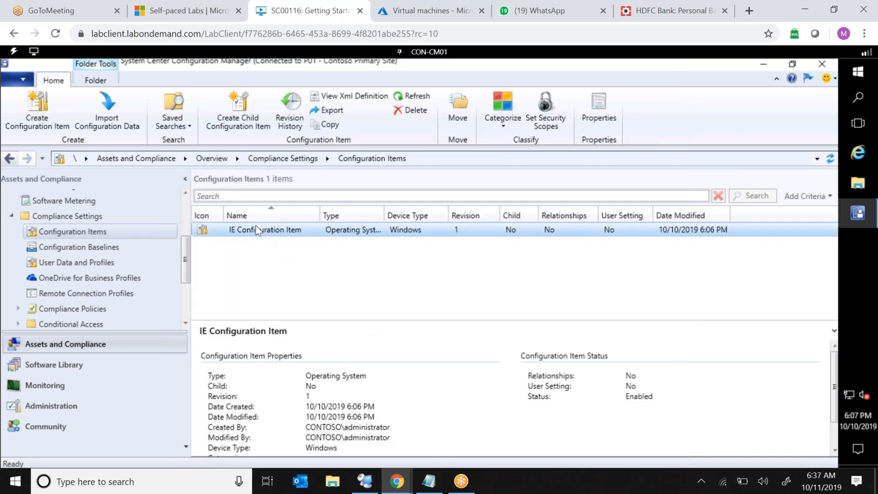
{"action": "right_click", "coordinate": [257, 229]}
{"action": "left_click", "coordinate": [293, 399]}
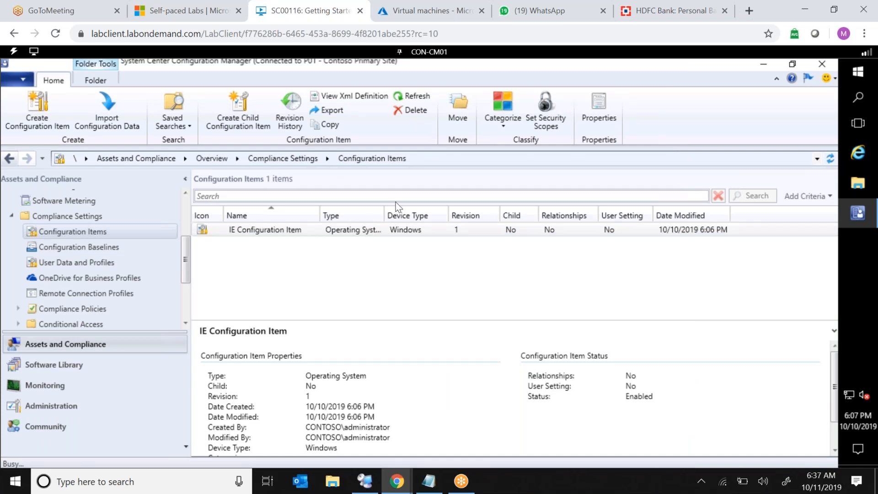
{"action": "left_click", "coordinate": [356, 126]}
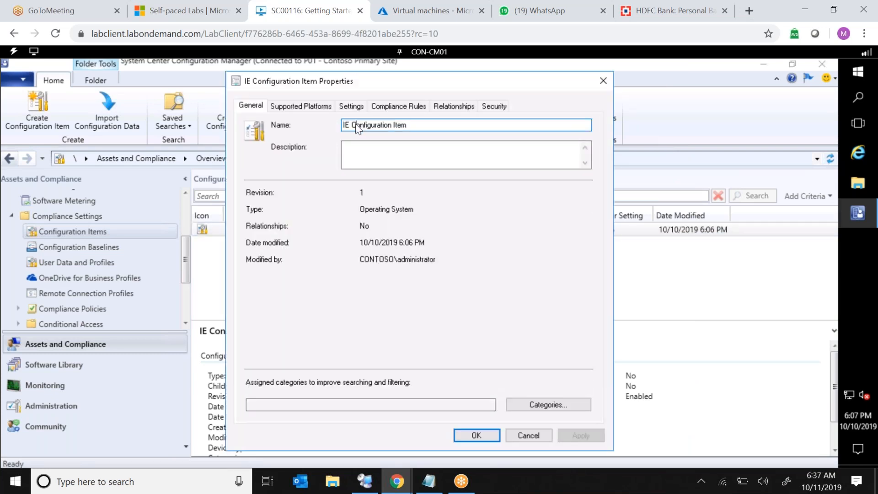
{"action": "key", "text": "Home"}
{"action": "type", "text": "1."}
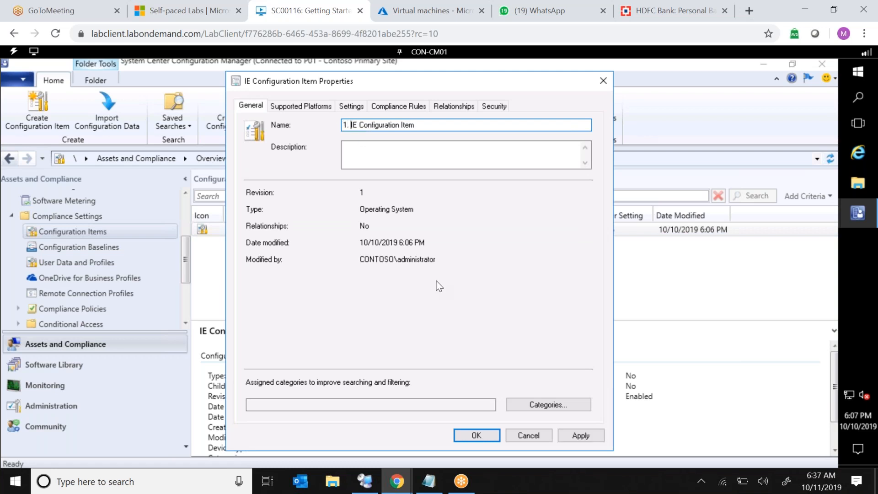
{"action": "left_click", "coordinate": [566, 437]}
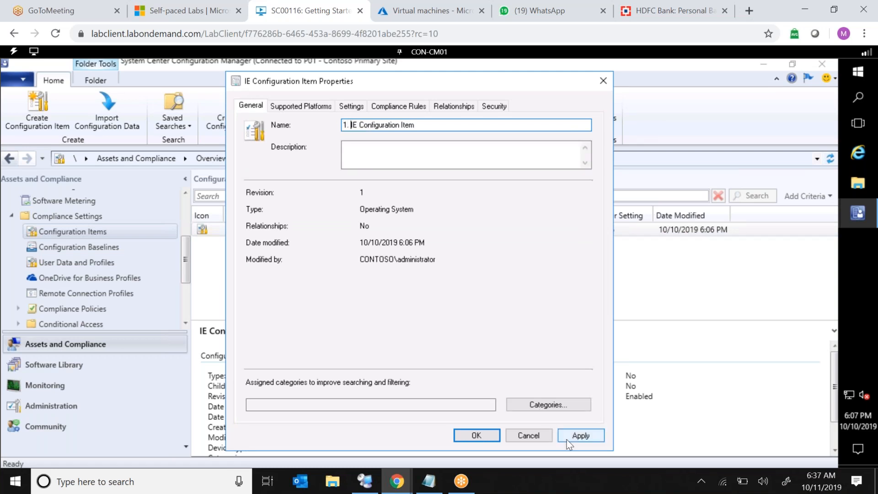
{"action": "left_click", "coordinate": [475, 435]}
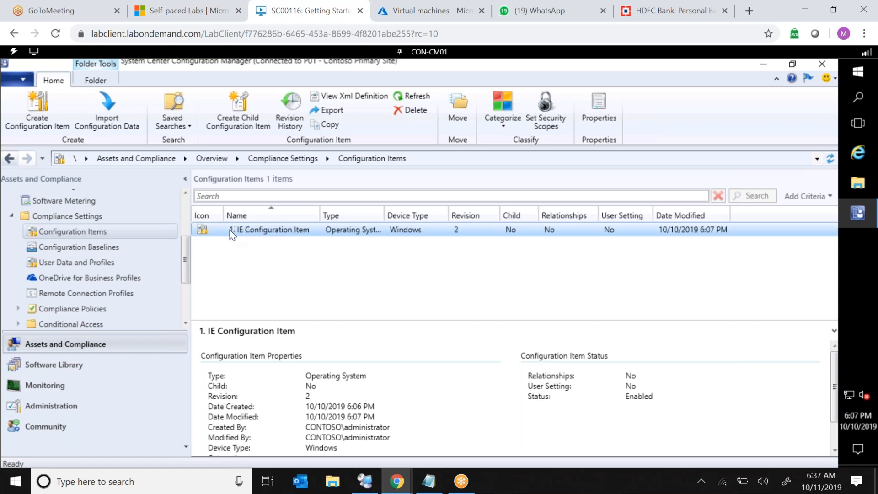
Start a new configuration baseline and name it "1. IE Version Baseline".
{"action": "left_click", "coordinate": [94, 253]}
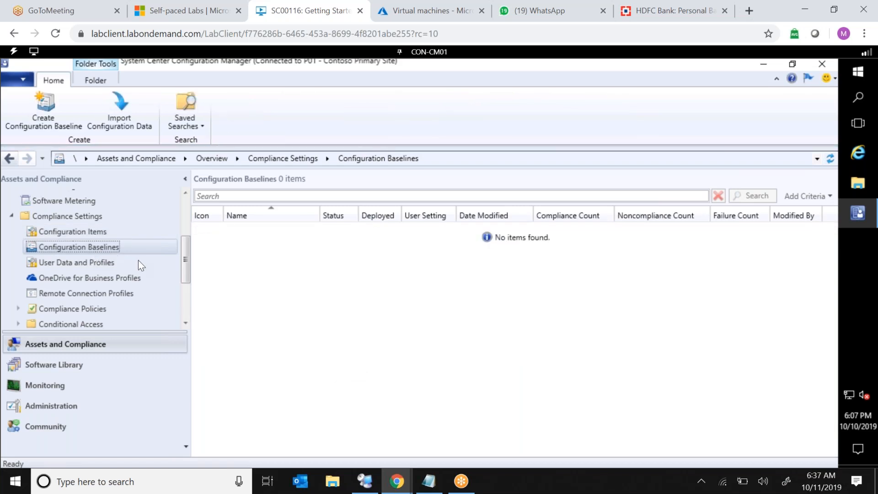
{"action": "right_click", "coordinate": [157, 248]}
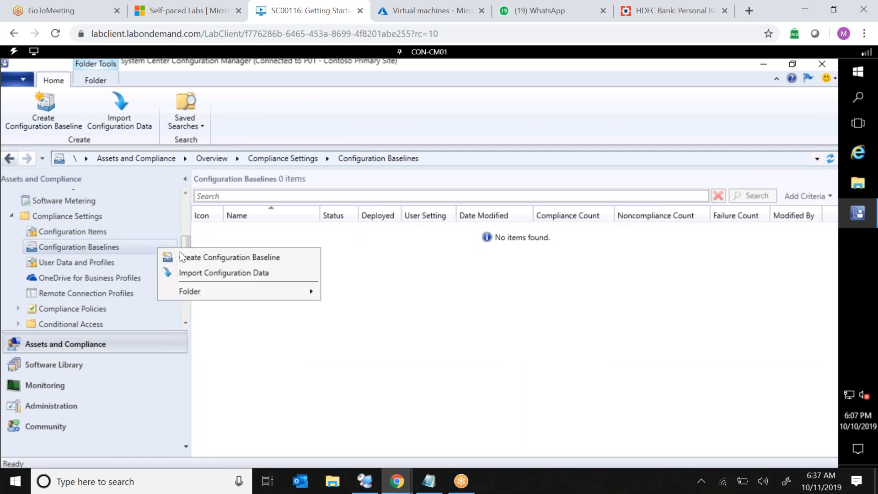
{"action": "left_click", "coordinate": [180, 257]}
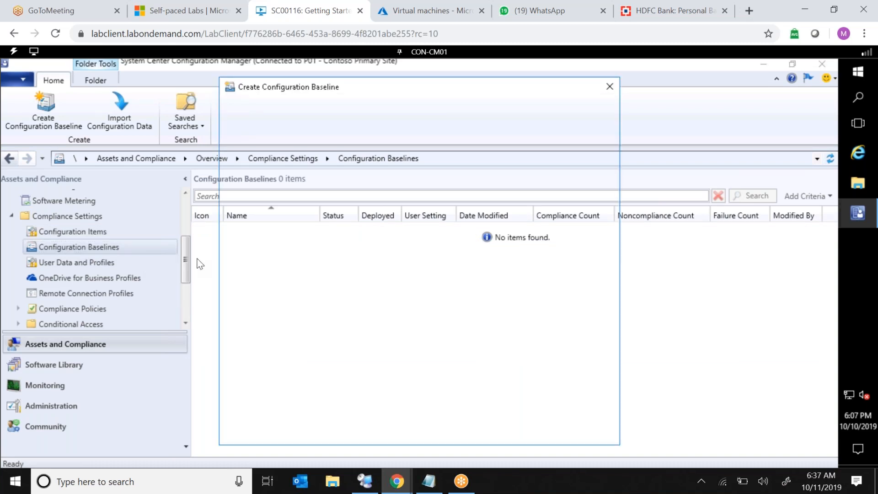
{"action": "type", "text": "1. I"}
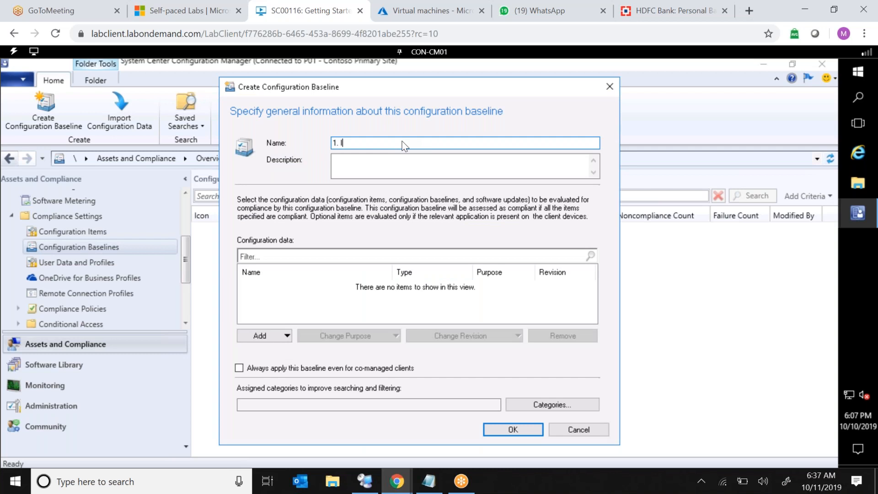
{"action": "type", "text": "E Version Baseline"}
Add "1. IE Configuration Item" to the baseline's configuration data and save the baseline.
{"action": "left_click", "coordinate": [287, 337]}
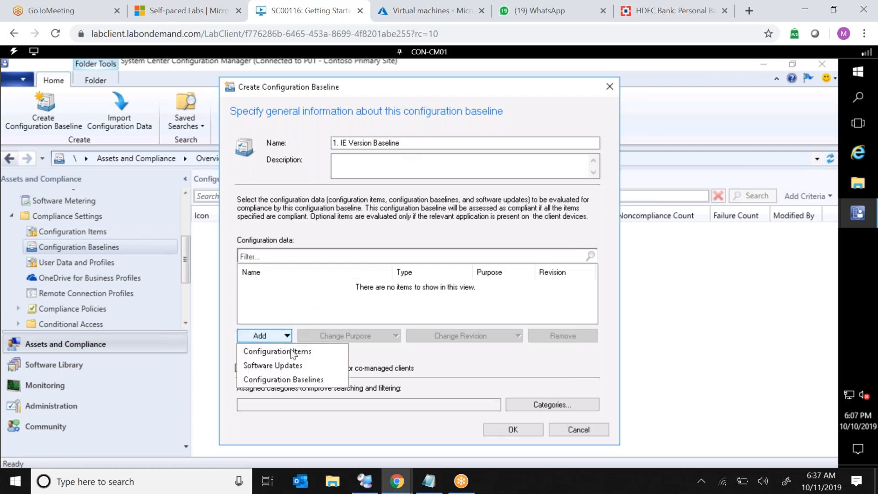
{"action": "left_click", "coordinate": [300, 357]}
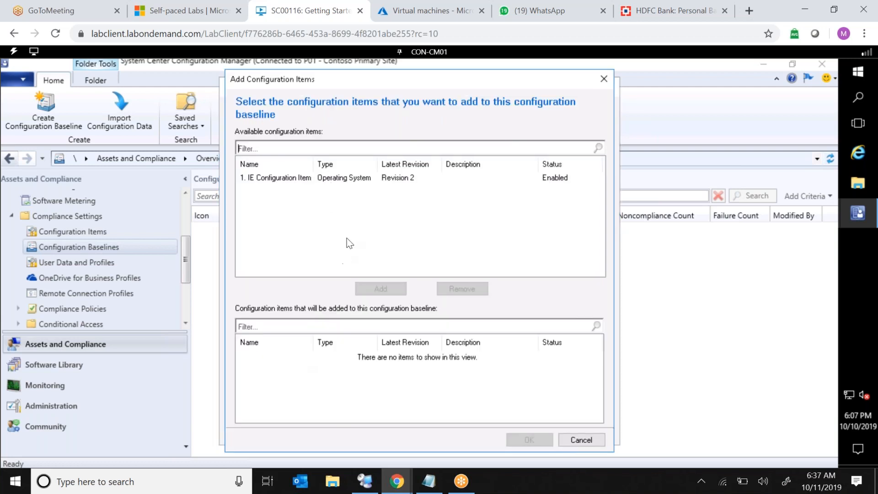
{"action": "left_click", "coordinate": [305, 177]}
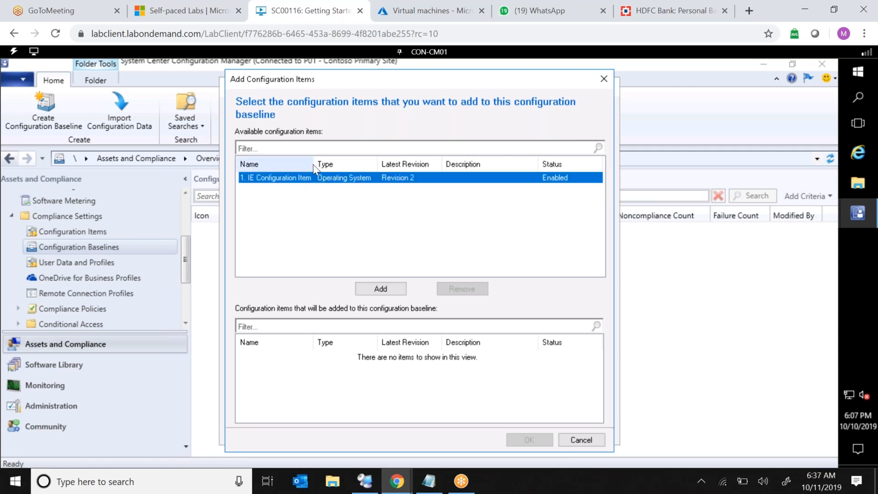
{"action": "left_click", "coordinate": [377, 290]}
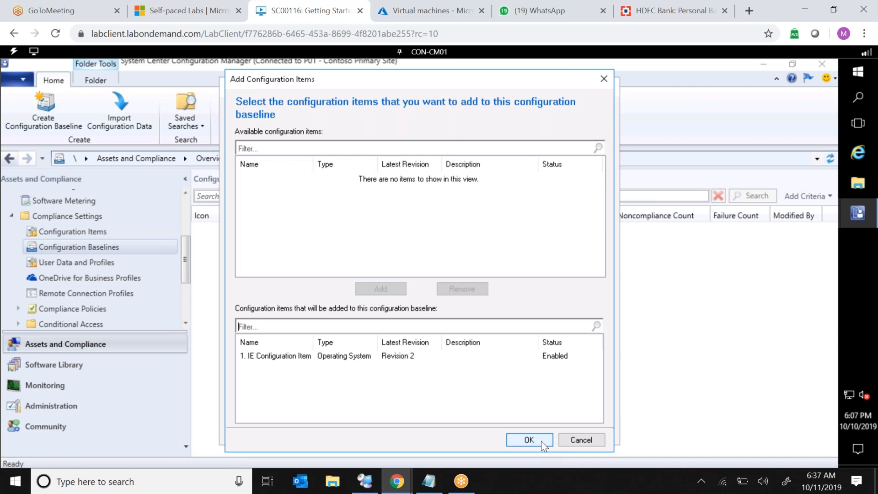
{"action": "left_click", "coordinate": [542, 443]}
{"action": "left_click", "coordinate": [515, 430]}
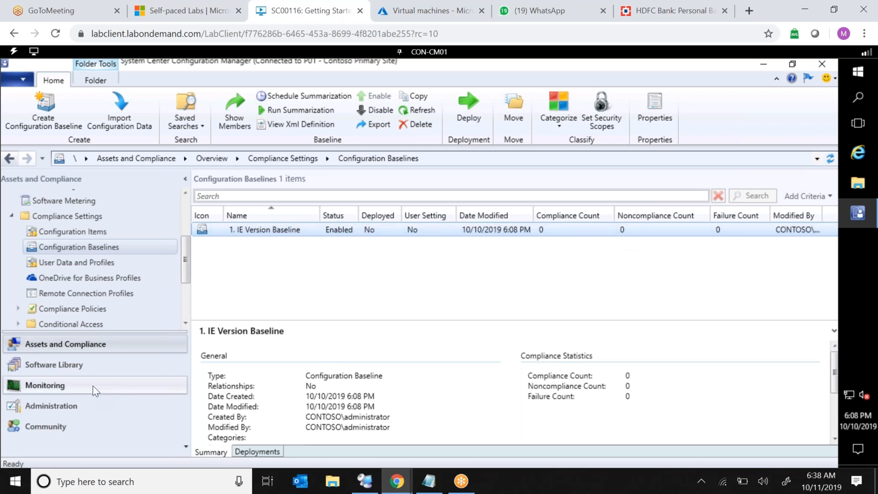
Deploy the baseline to the All Systems collection with a simple schedule running every 7 Minutes.
{"action": "right_click", "coordinate": [317, 229]}
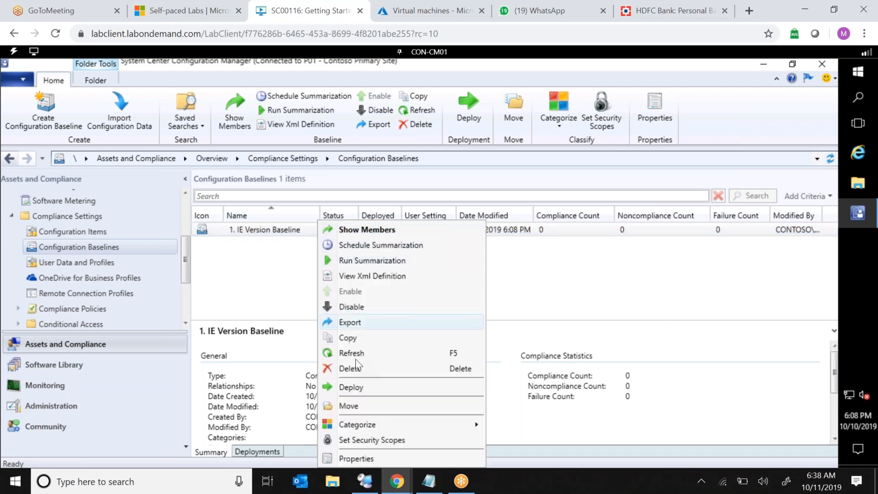
{"action": "left_click", "coordinate": [351, 388]}
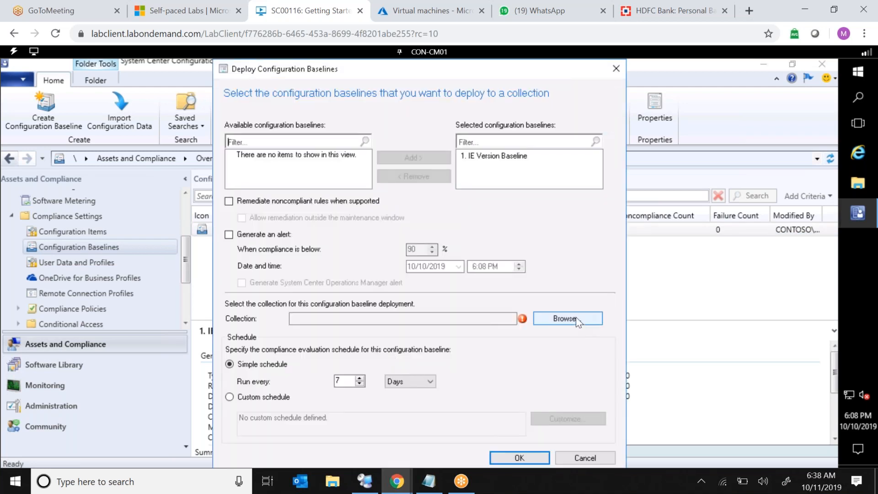
{"action": "left_click", "coordinate": [567, 318]}
{"action": "left_click", "coordinate": [295, 143]}
{"action": "left_click", "coordinate": [240, 160]}
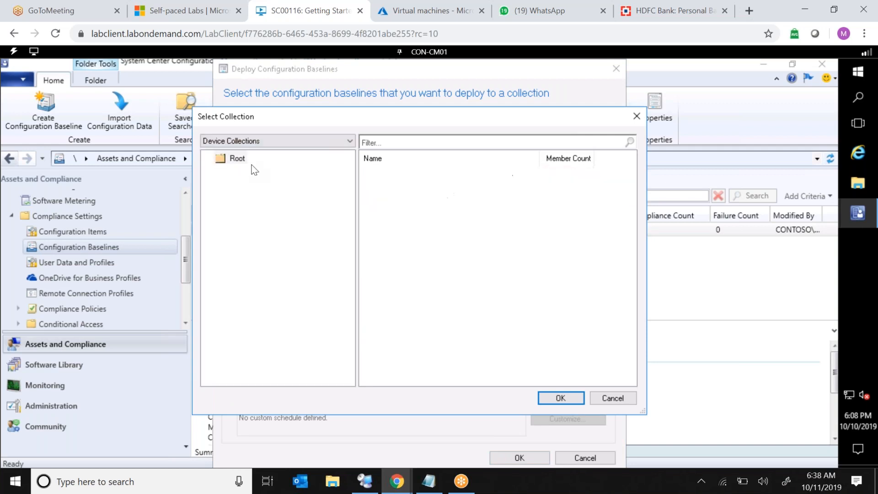
{"action": "double_click", "coordinate": [384, 193]}
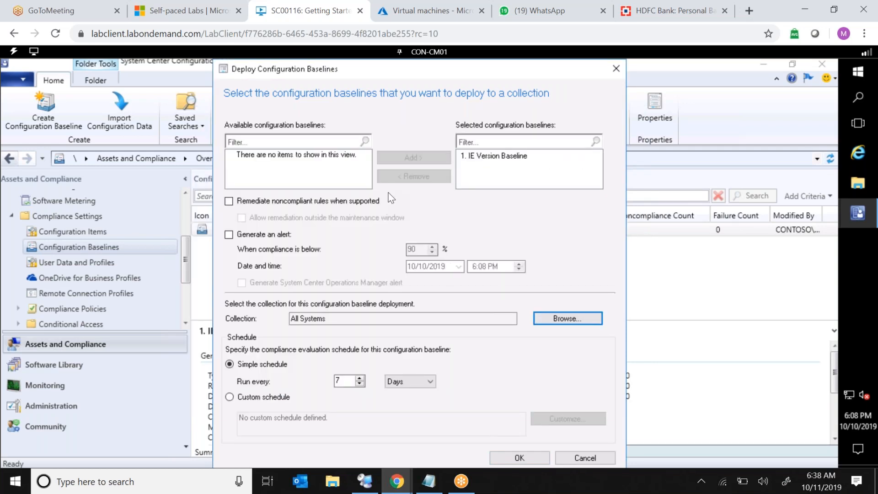
{"action": "left_click", "coordinate": [402, 382]}
{"action": "left_click", "coordinate": [399, 393]}
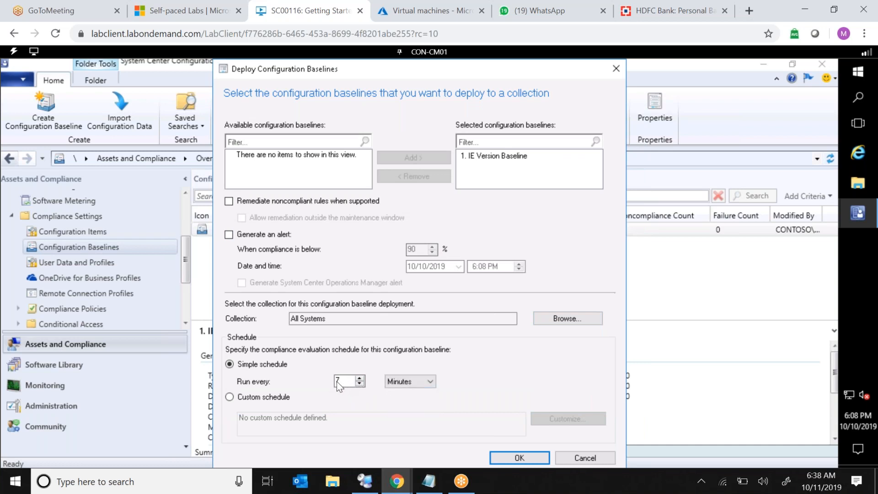
{"action": "left_click", "coordinate": [516, 461]}
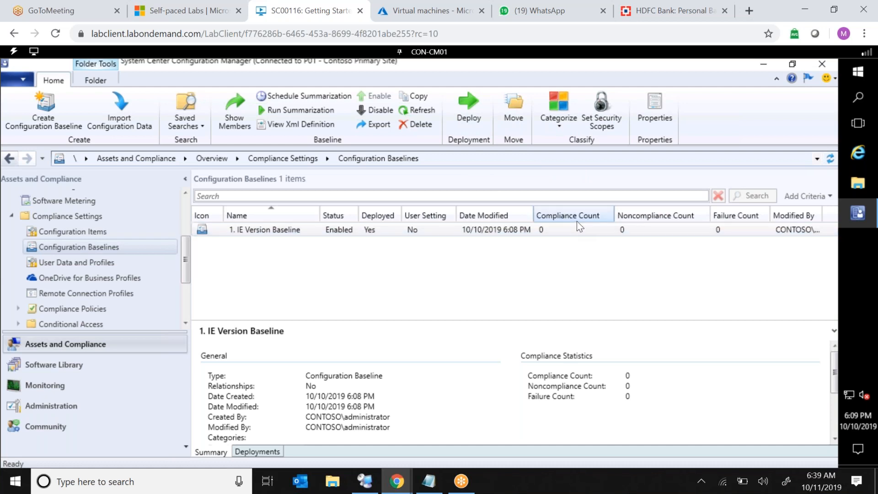
Switch to the CON-CL01 machine and sign in as administrator by entering the account password.
{"action": "left_click", "coordinate": [437, 53]}
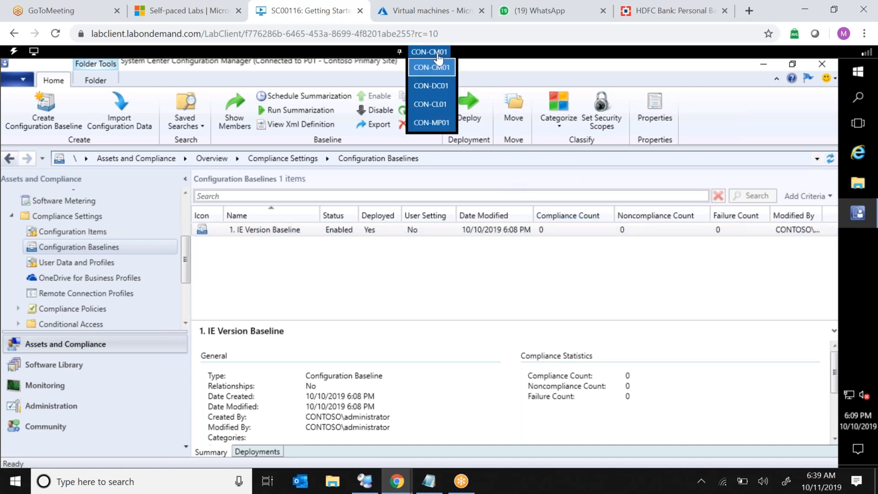
{"action": "left_click", "coordinate": [439, 111]}
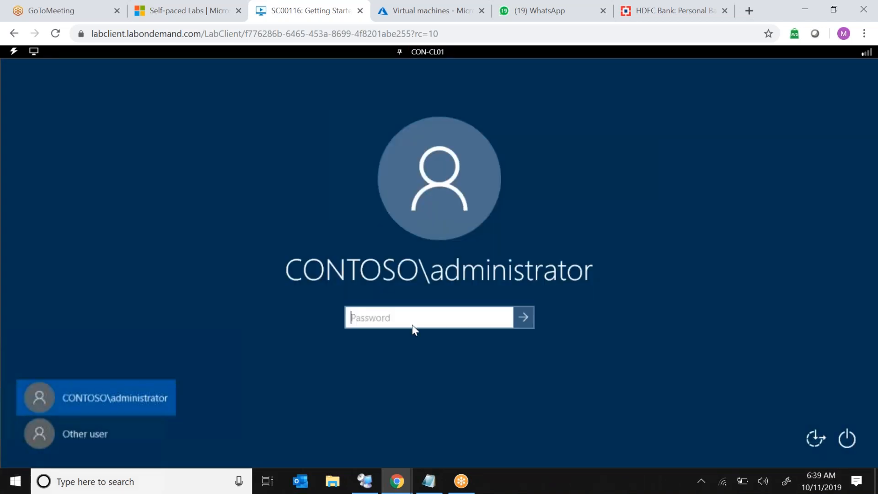
{"action": "left_click", "coordinate": [14, 51]}
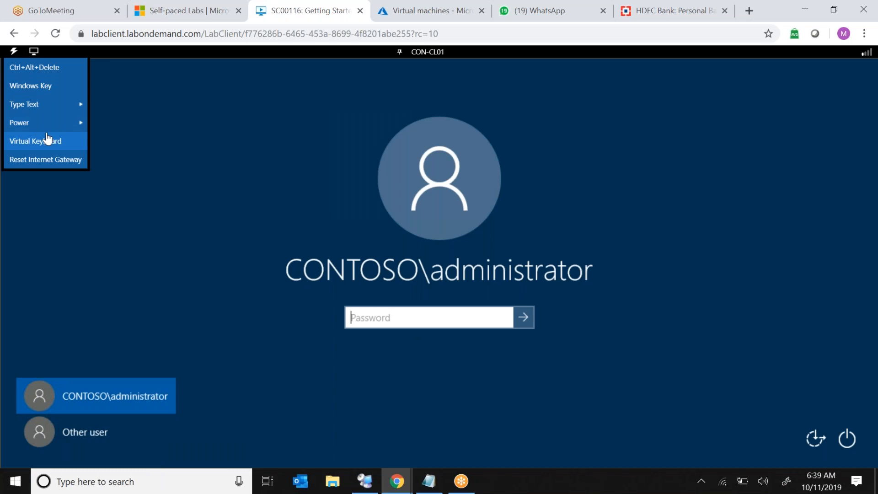
{"action": "mouse_move", "coordinate": [73, 112]}
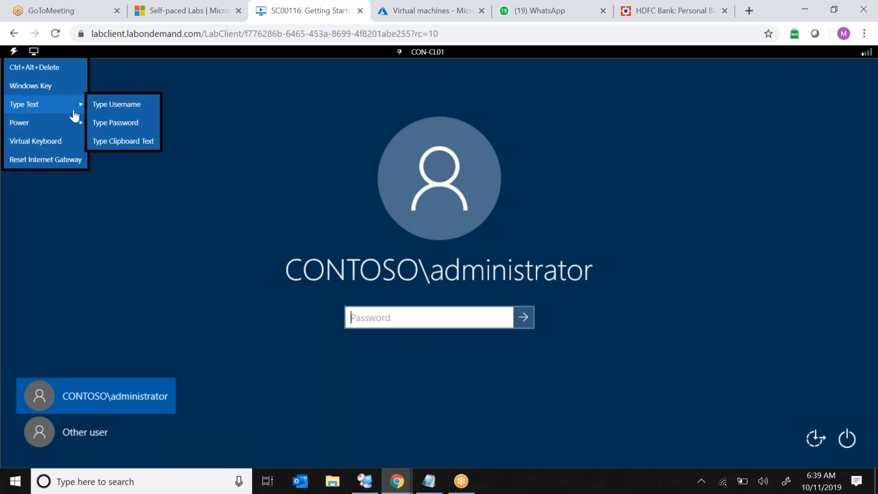
{"action": "left_click", "coordinate": [119, 122]}
{"action": "left_click", "coordinate": [528, 326]}
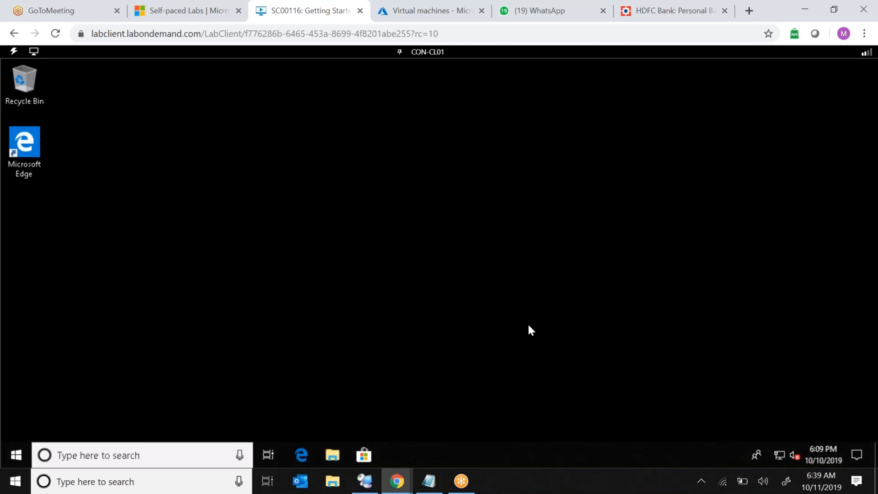
Run winver to check the client's Windows version, then close the About Windows dialog.
{"action": "right_click", "coordinate": [10, 454]}
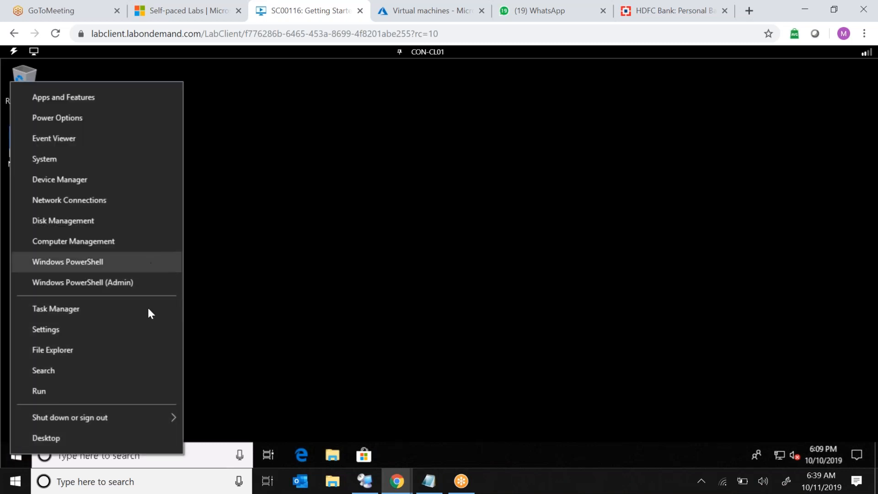
{"action": "left_click", "coordinate": [95, 396]}
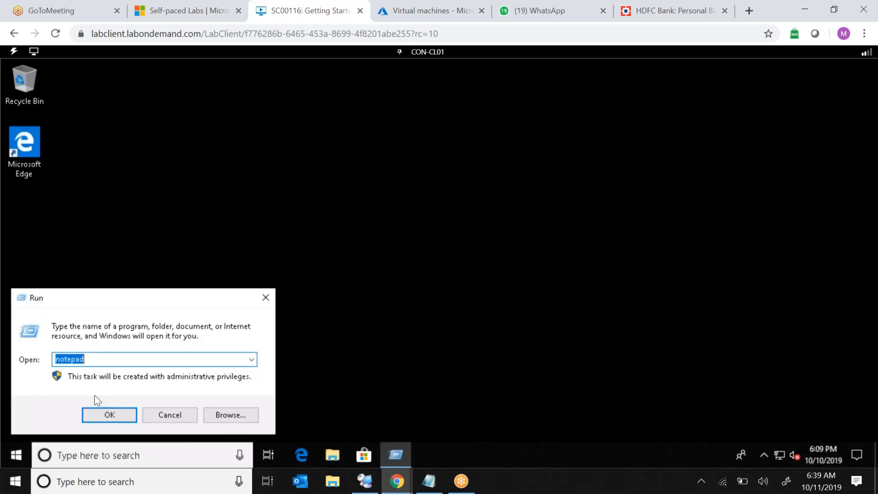
{"action": "type", "text": "winver"}
{"action": "key", "text": "Return"}
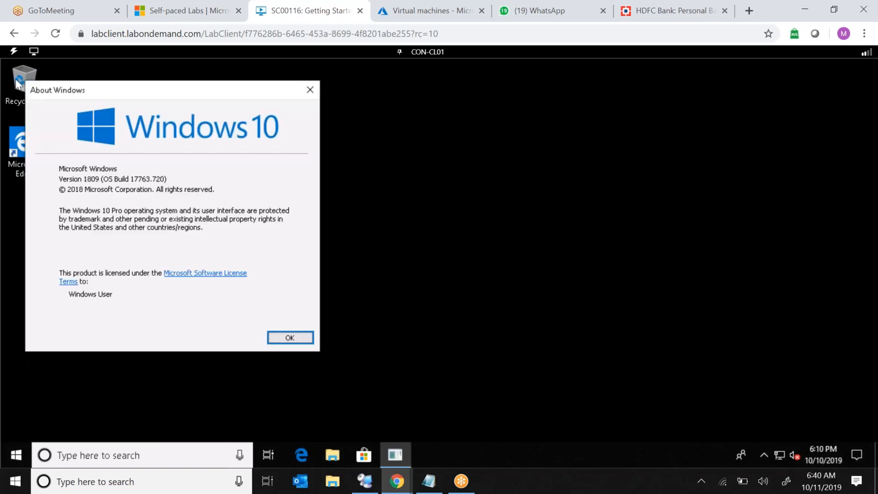
{"action": "left_click", "coordinate": [282, 338]}
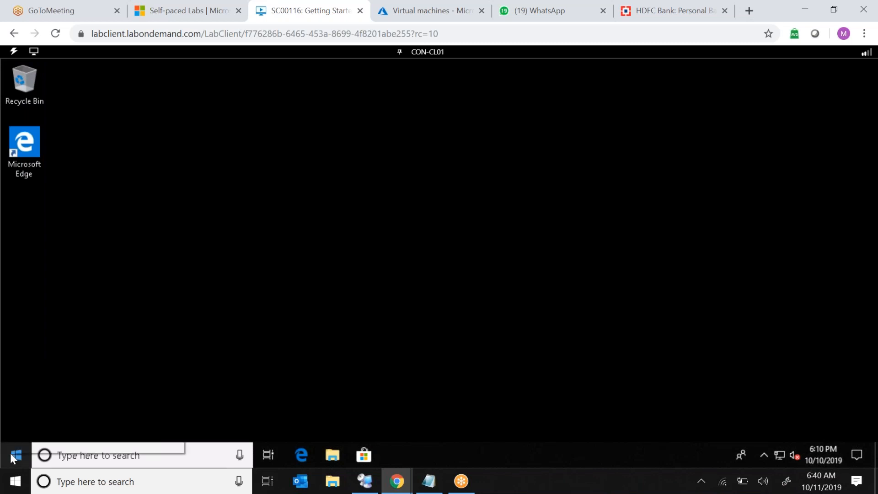
Open Control Panel through Run with "control" and switch its view to Small icons.
{"action": "right_click", "coordinate": [10, 453]}
{"action": "left_click", "coordinate": [72, 399]}
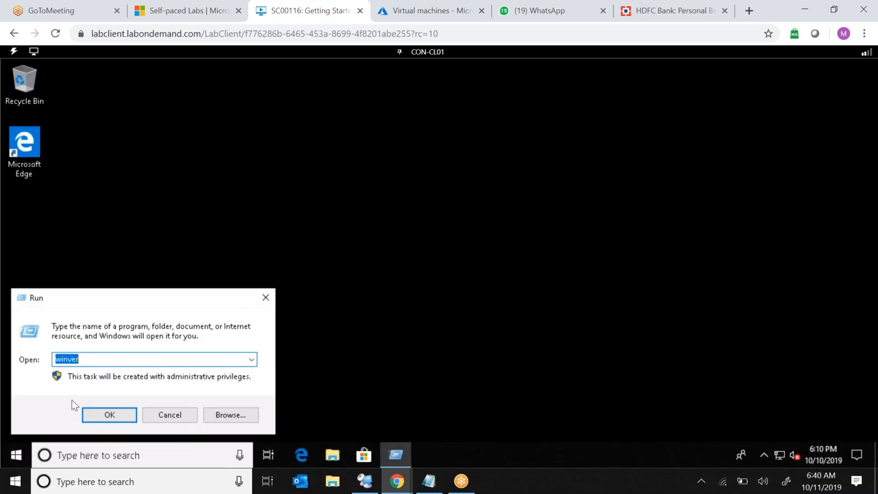
{"action": "type", "text": "control"}
{"action": "key", "text": "Return"}
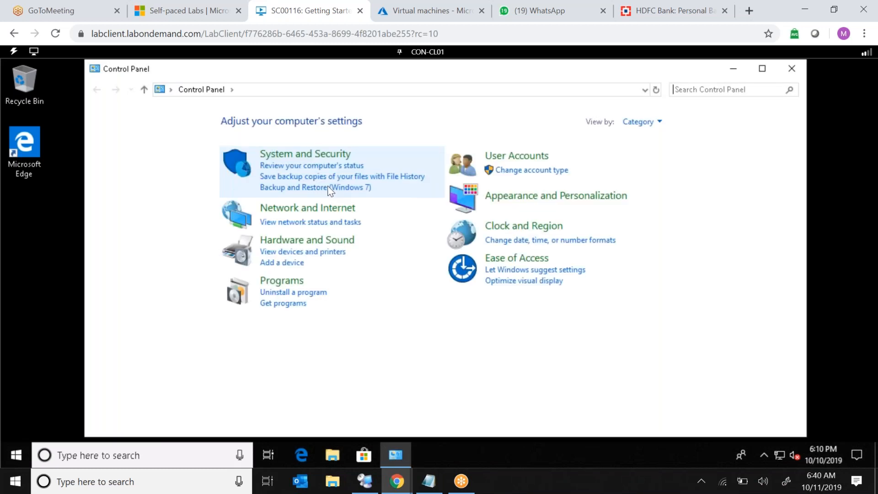
{"action": "left_click", "coordinate": [641, 123]}
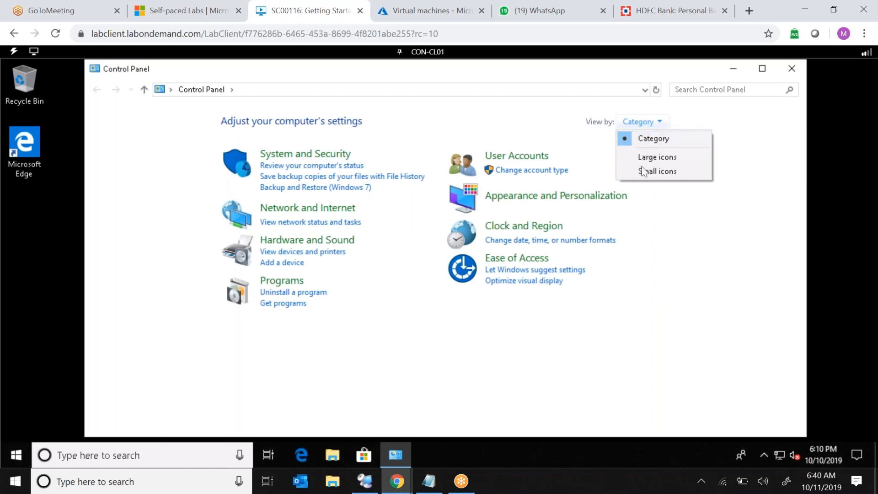
{"action": "left_click", "coordinate": [639, 176]}
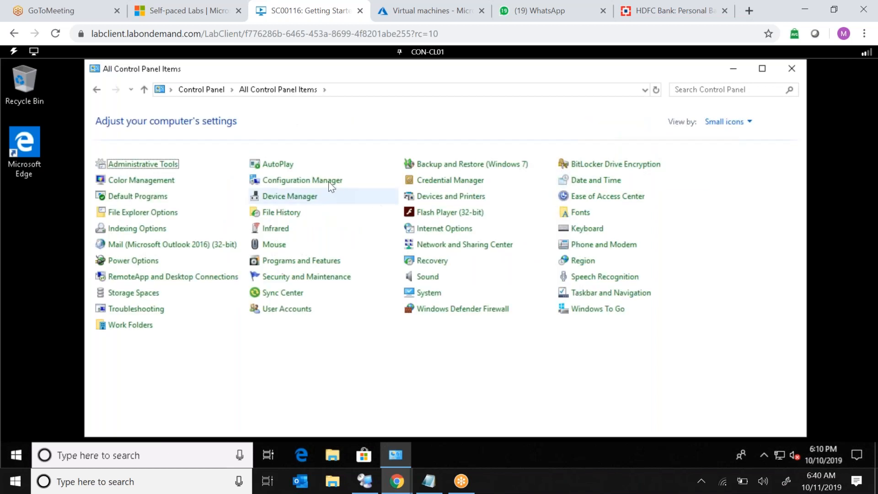
Create a desktop shortcut for Configuration Manager and close Control Panel.
{"action": "right_click", "coordinate": [328, 182]}
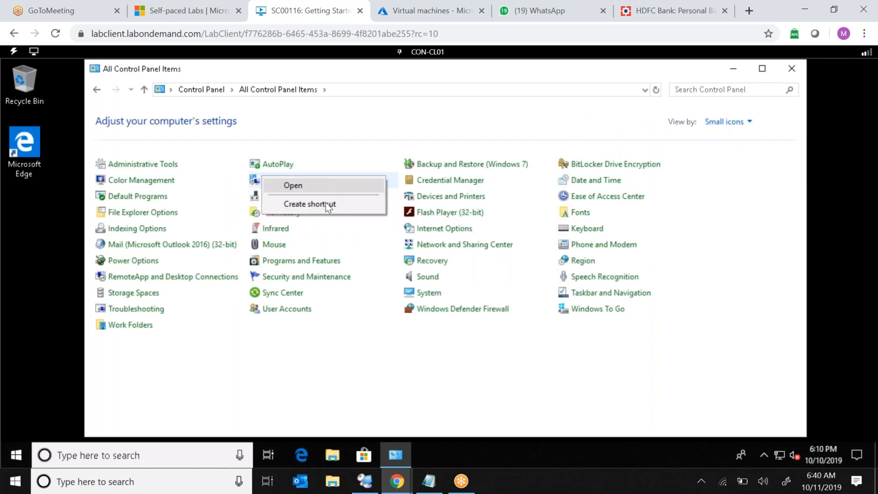
{"action": "left_click", "coordinate": [327, 205]}
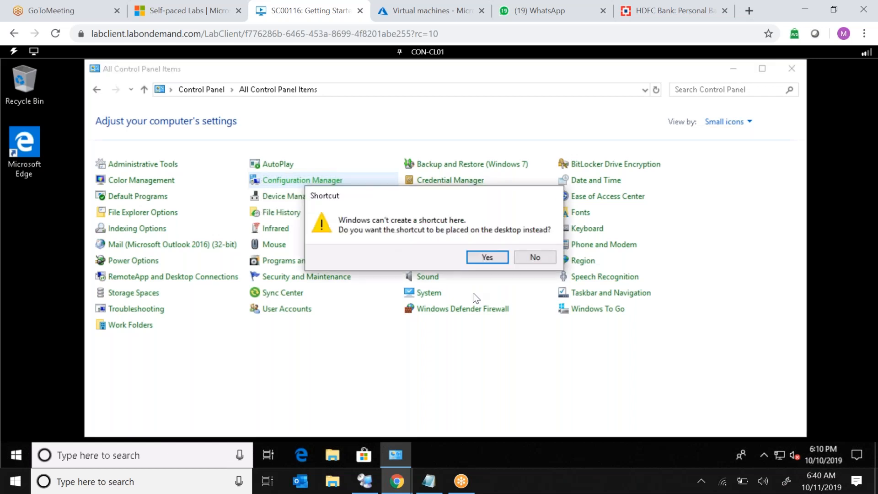
{"action": "left_click", "coordinate": [487, 257]}
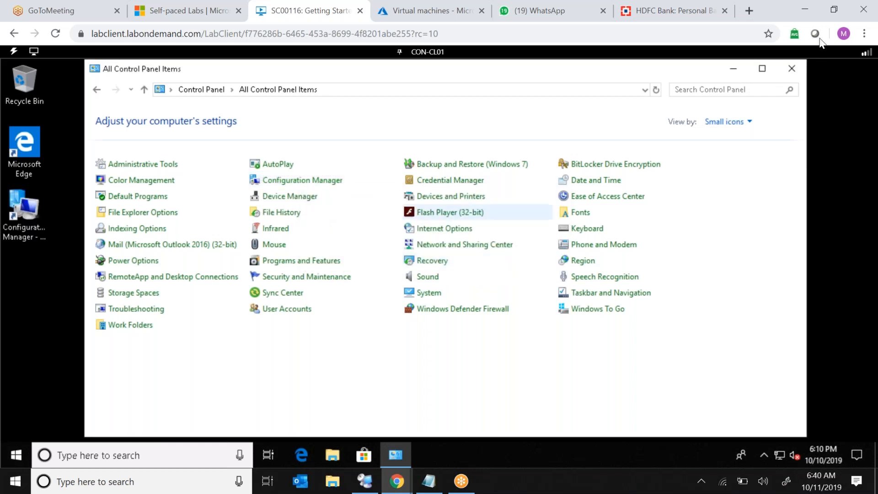
{"action": "left_click", "coordinate": [793, 70]}
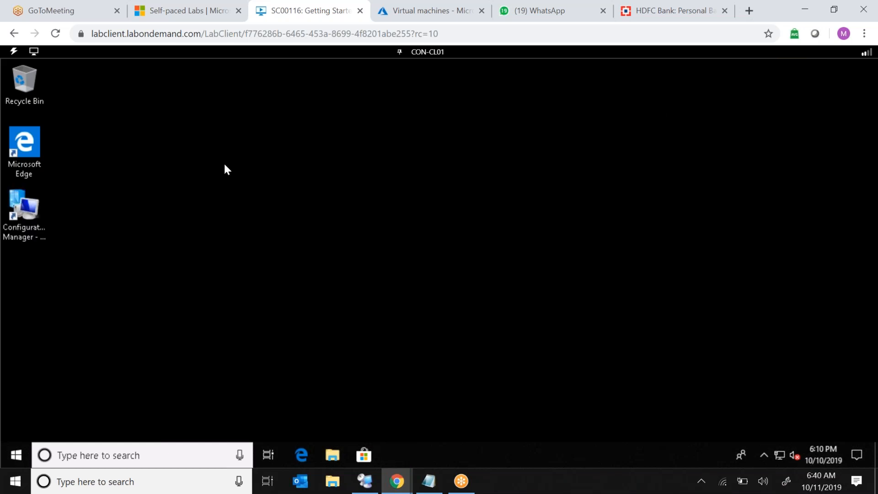
Open the Configuration Manager client properties and run the Machine Policy Retrieval & Evaluation Cycle.
{"action": "double_click", "coordinate": [25, 211]}
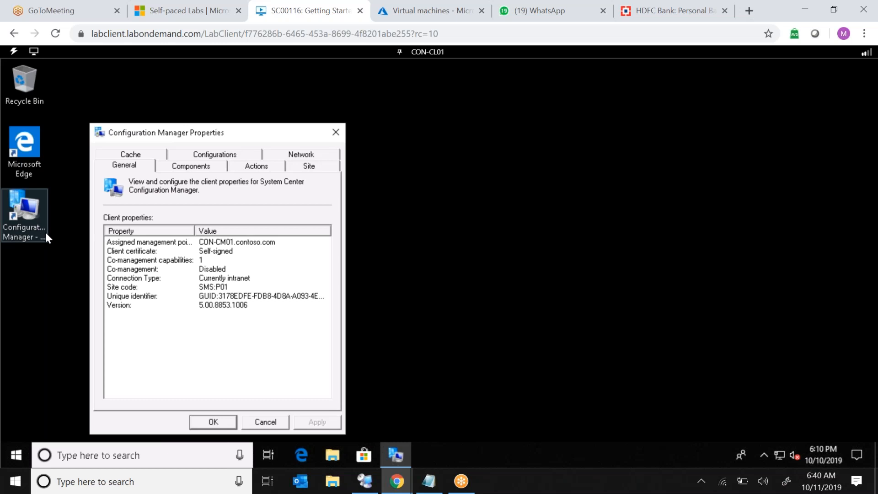
{"action": "left_click", "coordinate": [262, 167]}
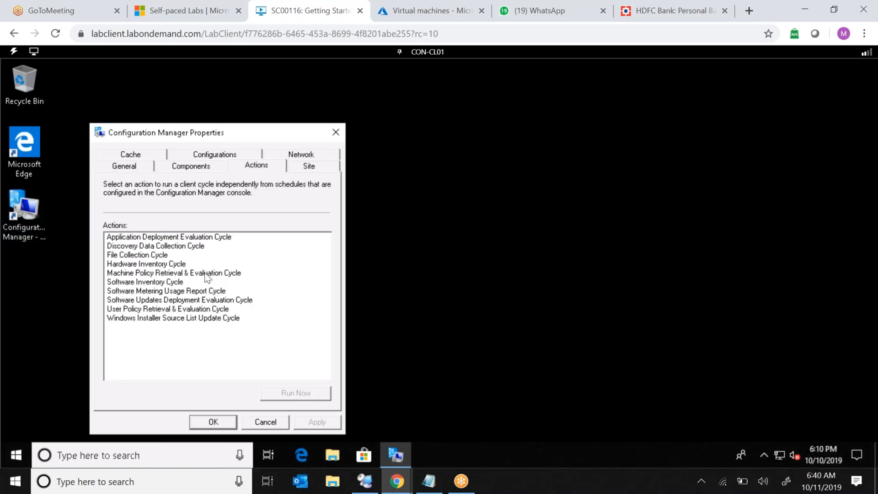
{"action": "left_click", "coordinate": [206, 274]}
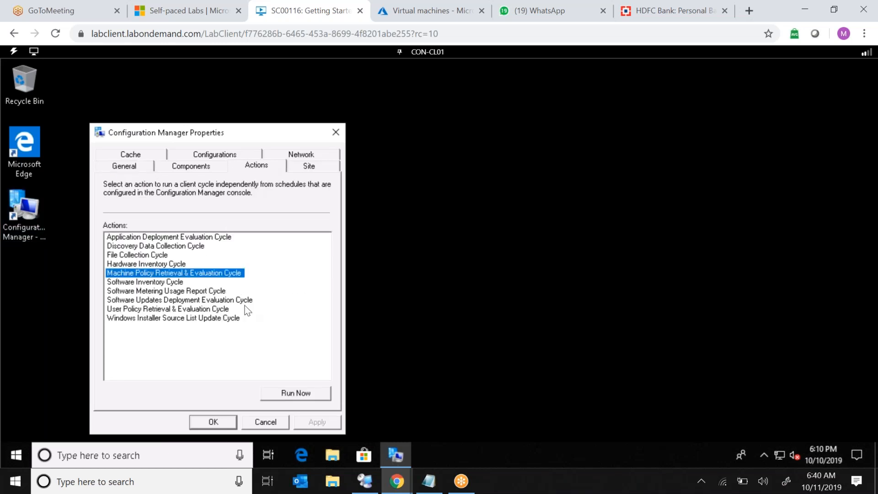
{"action": "left_click", "coordinate": [290, 394]}
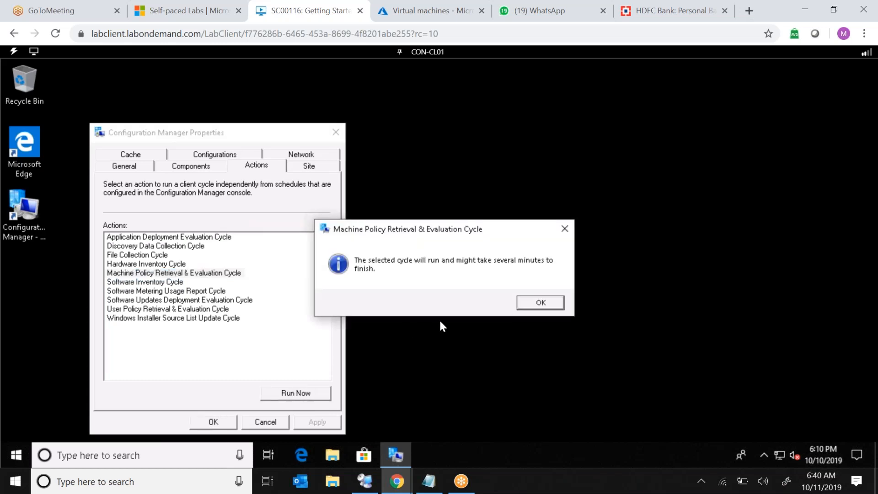
{"action": "left_click", "coordinate": [540, 303]}
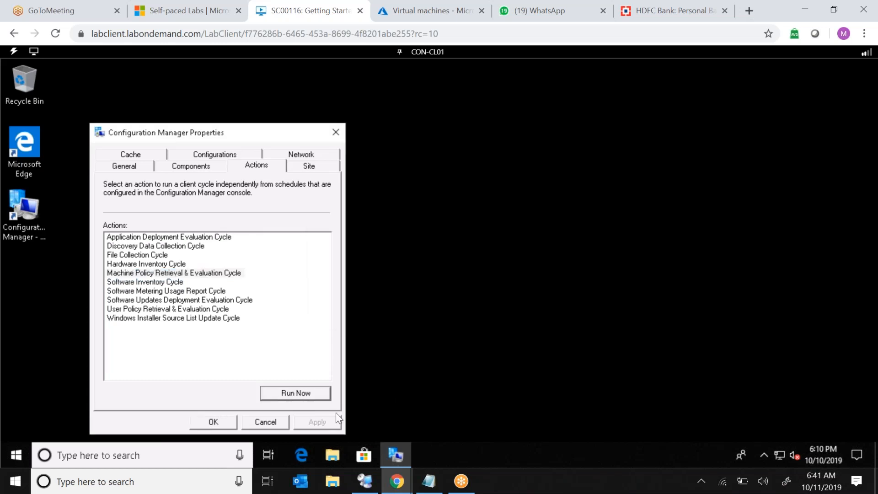
{"action": "left_click", "coordinate": [289, 396]}
{"action": "key", "text": "Return"}
Refresh the assigned configuration baselines and evaluate the IE Version Baseline.
{"action": "left_click", "coordinate": [228, 157]}
{"action": "left_click", "coordinate": [298, 395]}
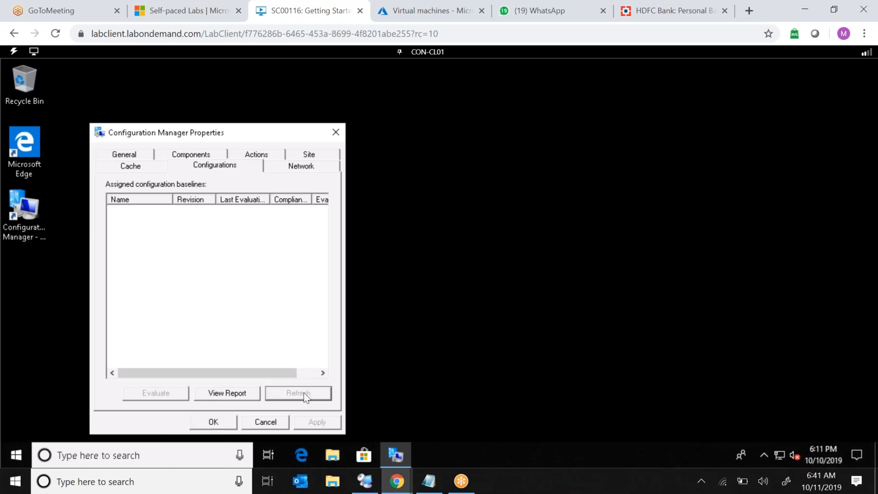
{"action": "double_click", "coordinate": [171, 197]}
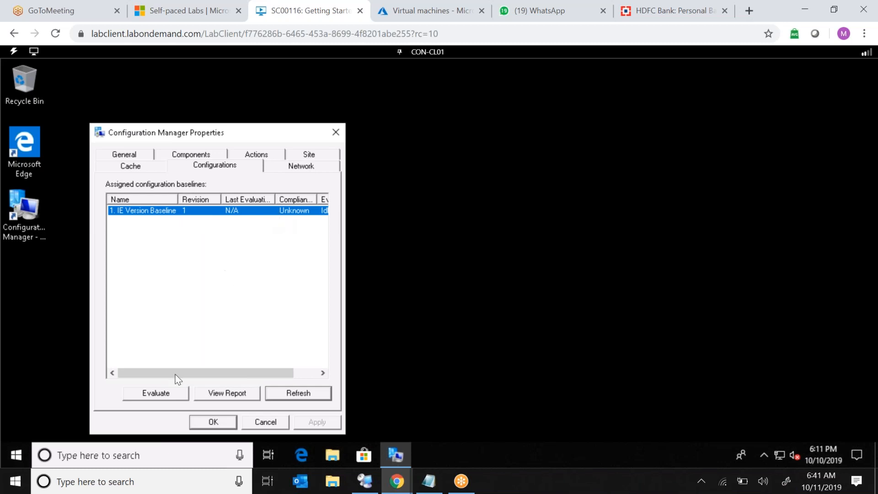
{"action": "left_click", "coordinate": [157, 393]}
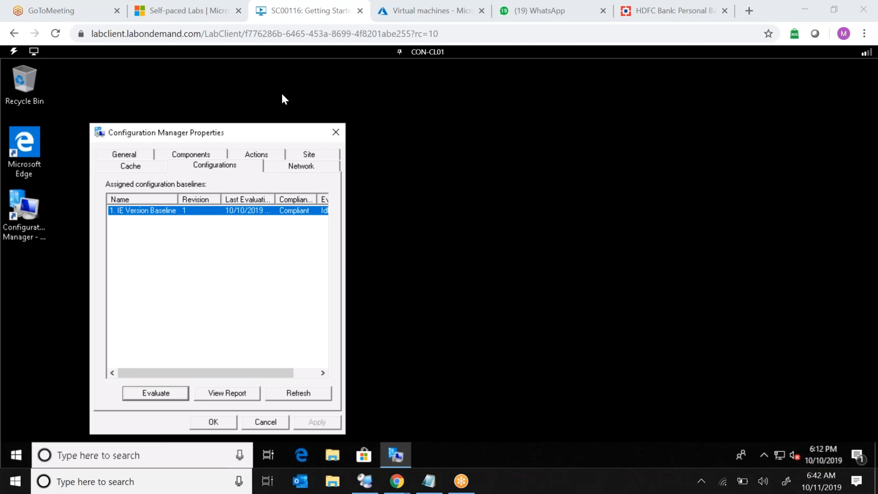
Switch to the CON-CM01 machine and sign in as administrator by entering the account password.
{"action": "left_click", "coordinate": [430, 54]}
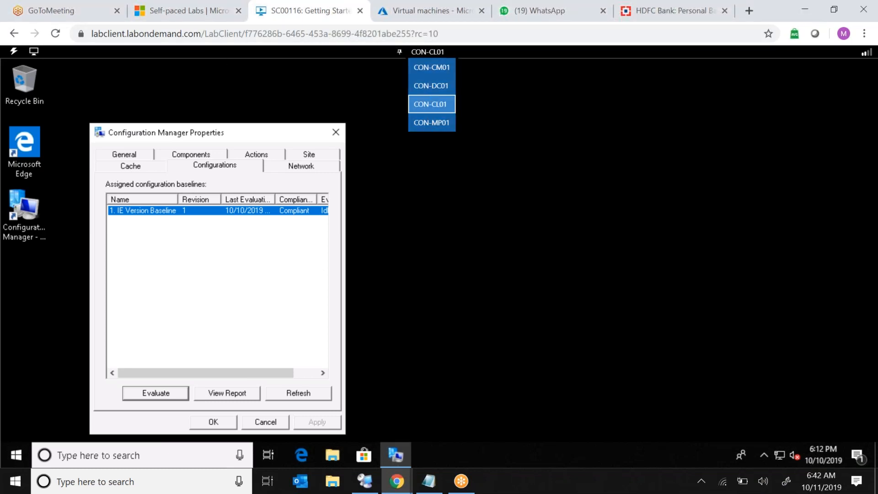
{"action": "left_click", "coordinate": [432, 69]}
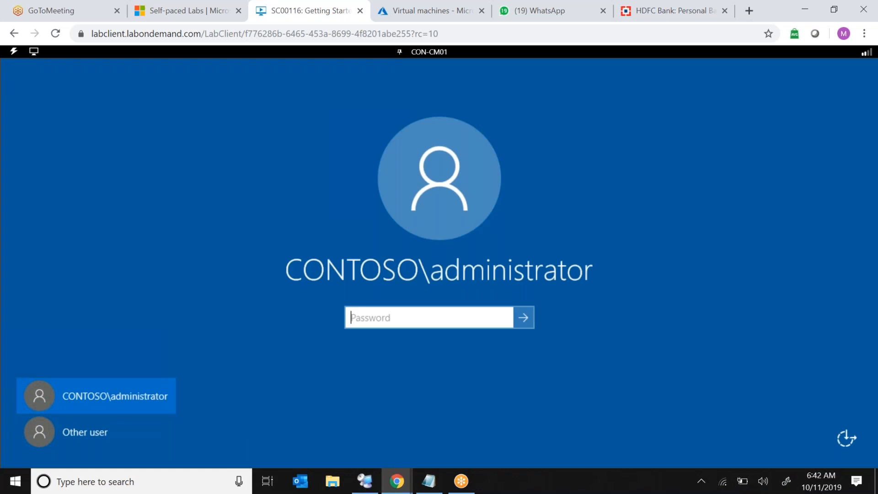
{"action": "left_click", "coordinate": [12, 53]}
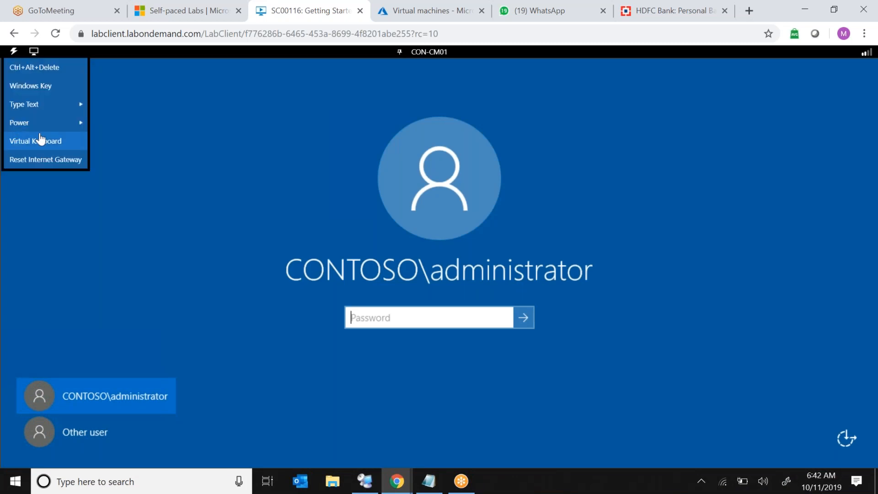
{"action": "mouse_move", "coordinate": [67, 111]}
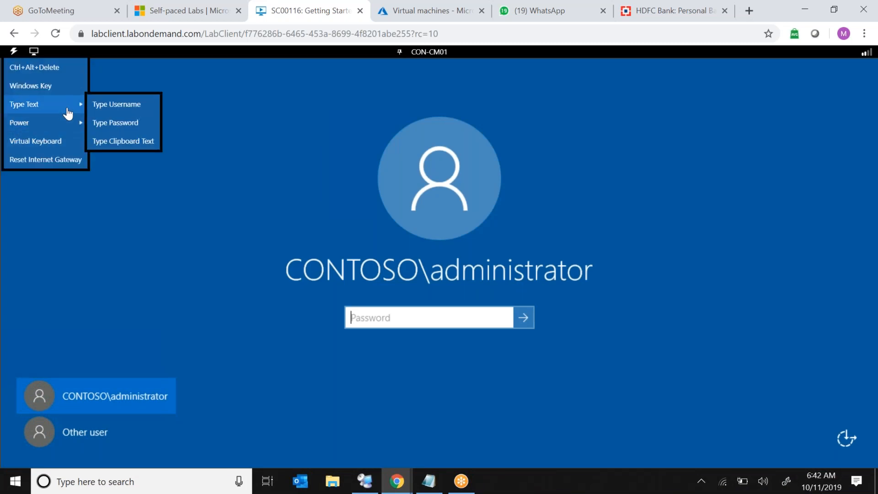
{"action": "left_click", "coordinate": [137, 124]}
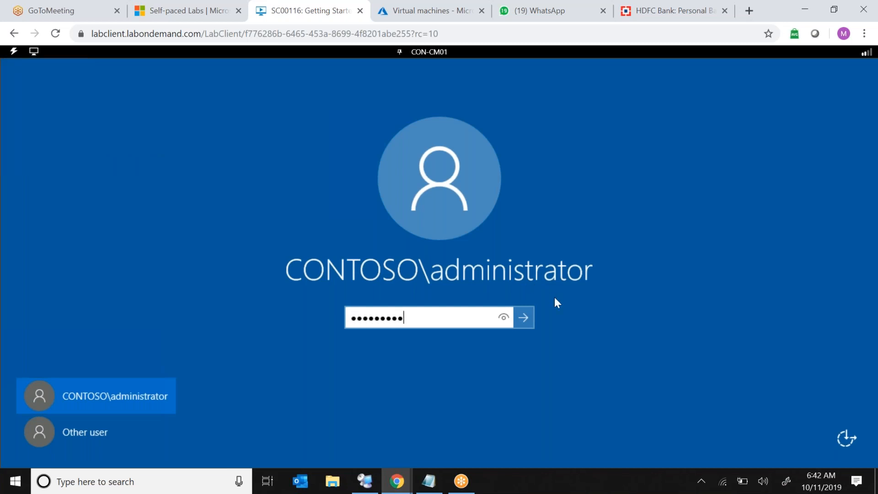
{"action": "left_click", "coordinate": [526, 320]}
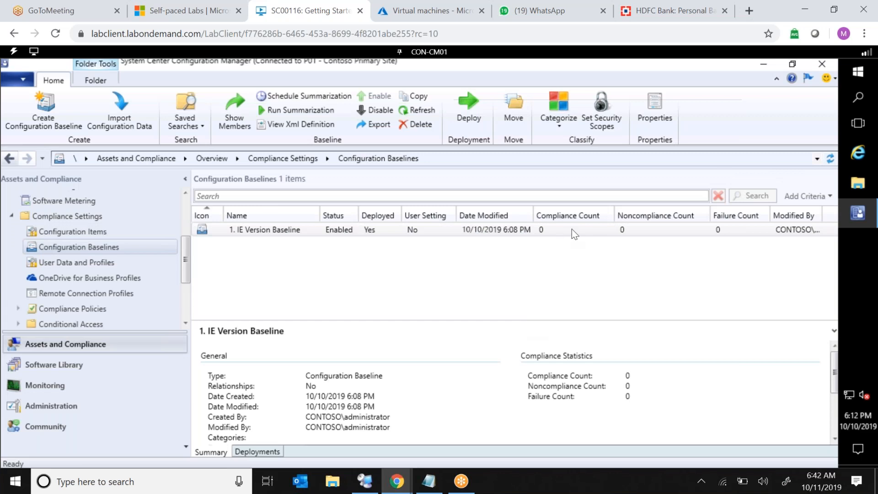
Check the IE Version Baseline's compliance counts in the console, then open the Configuration Items node.
{"action": "left_click", "coordinate": [555, 230]}
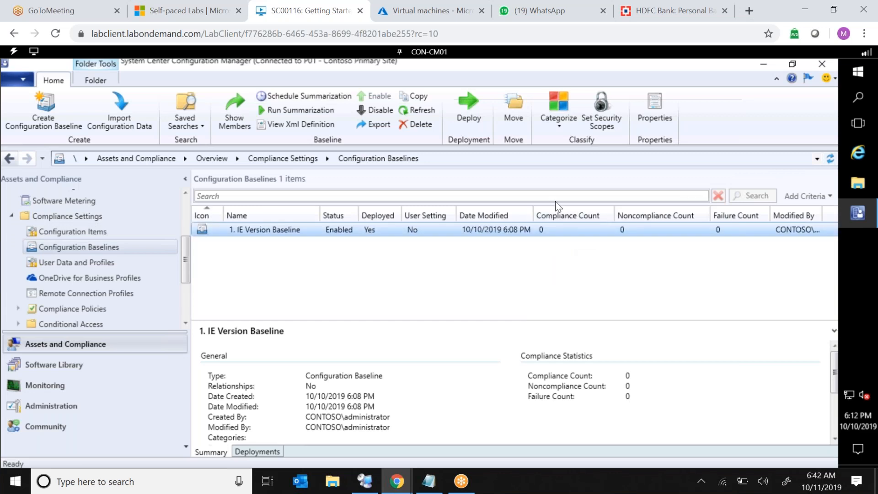
{"action": "left_click", "coordinate": [575, 215]}
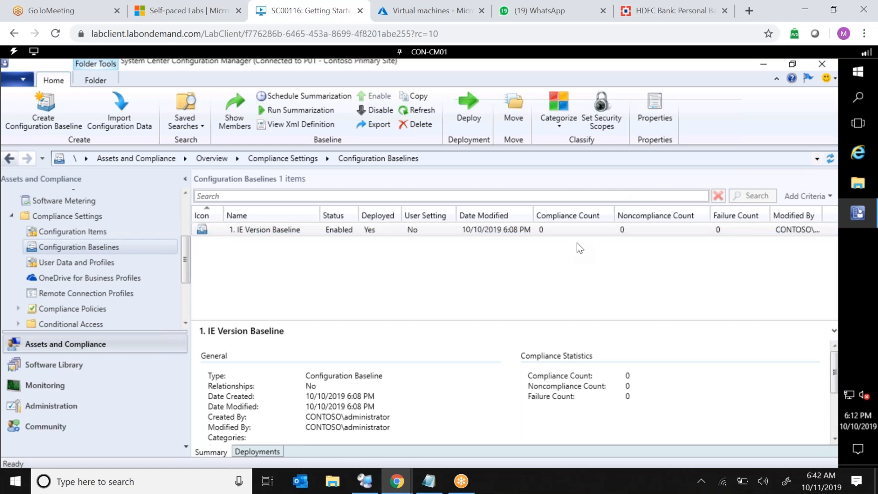
{"action": "left_click", "coordinate": [82, 223]}
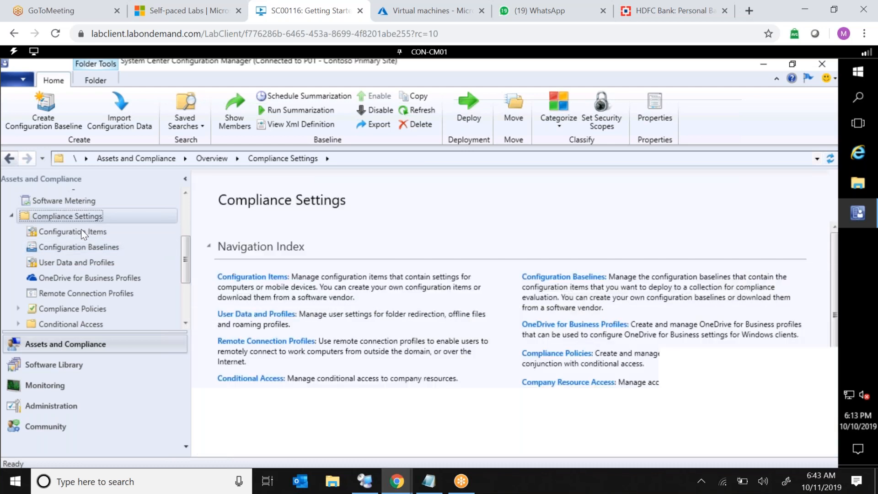
{"action": "left_click", "coordinate": [82, 232]}
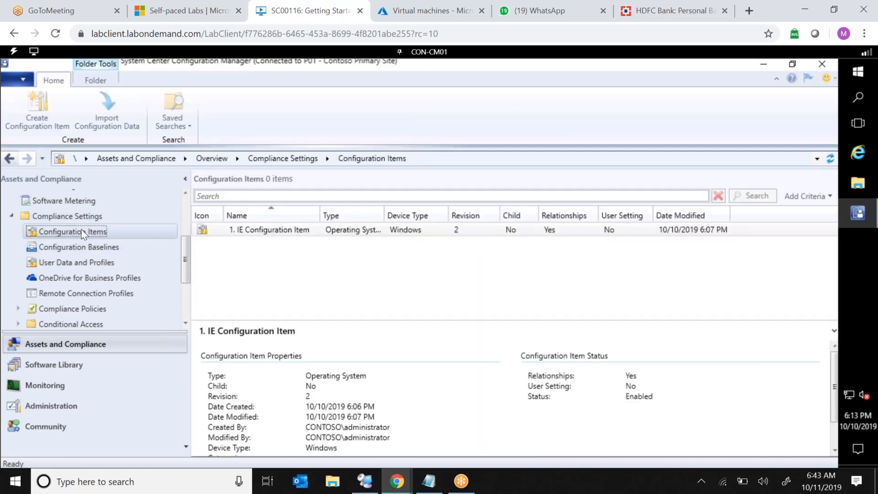
Launch Registry Editor with "regedit" from the Run dialog.
{"action": "right_click", "coordinate": [858, 76]}
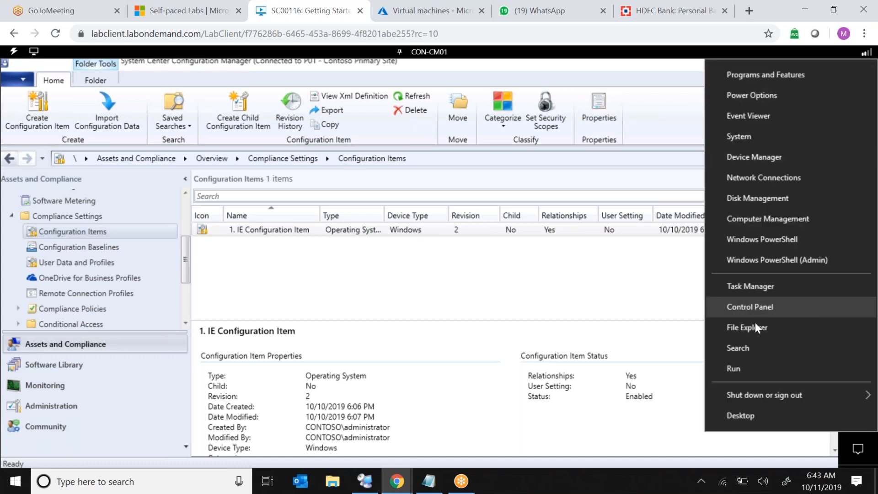
{"action": "left_click", "coordinate": [740, 366]}
{"action": "type", "text": "reg"}
{"action": "key", "text": "Down"}
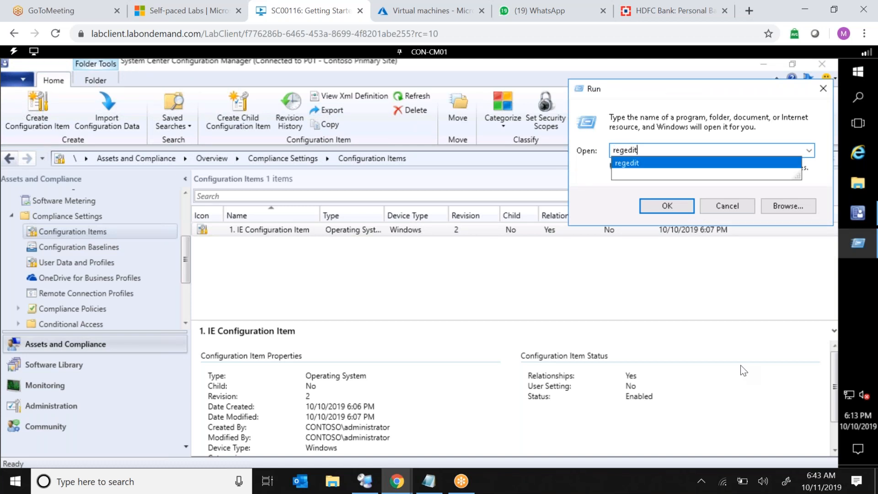
{"action": "key", "text": "Return"}
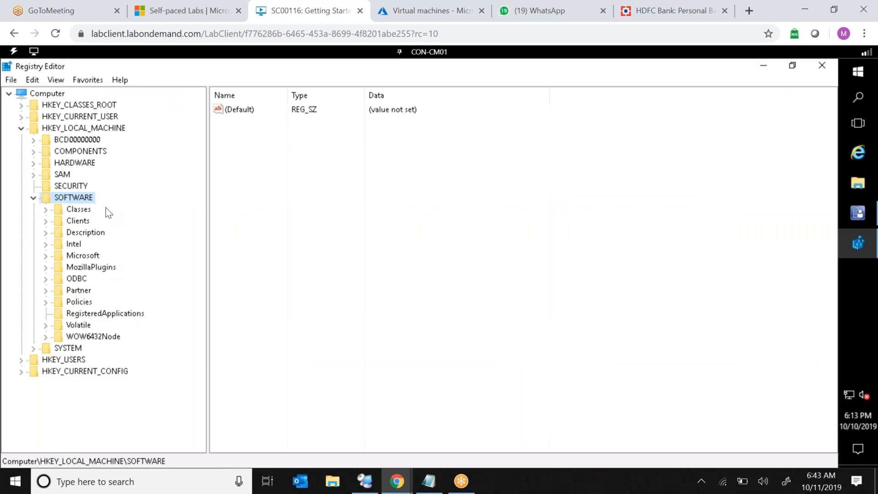
Create a DWORD (32-bit) value named DisableHacking with data 1 under HKEY_LOCAL_MACHINE\SOFTWARE\RegisteredApplications.
{"action": "left_click", "coordinate": [92, 316]}
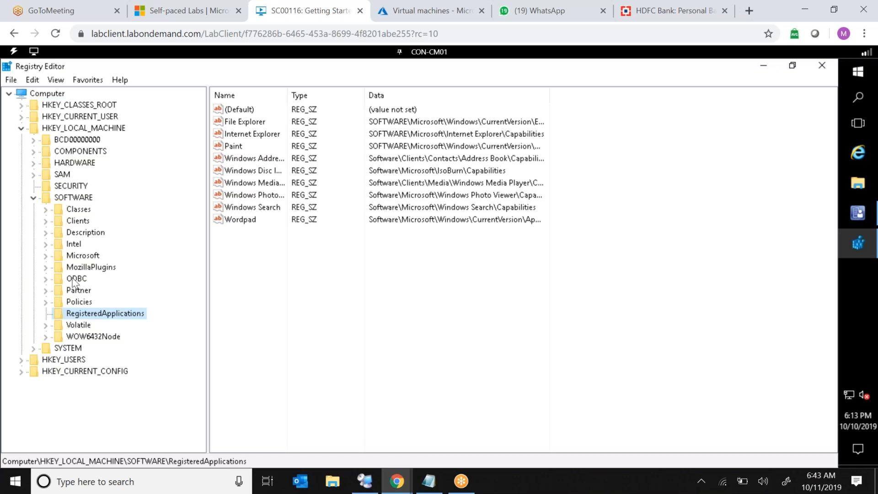
{"action": "right_click", "coordinate": [285, 238]}
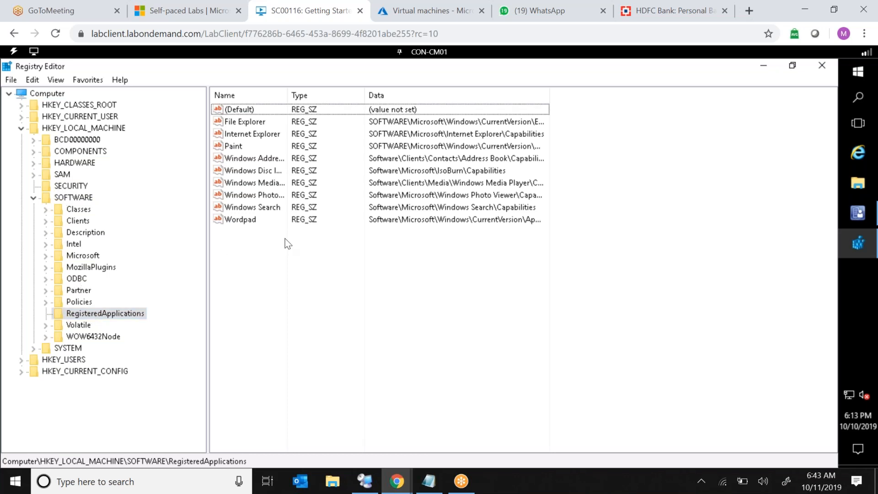
{"action": "mouse_move", "coordinate": [329, 252]}
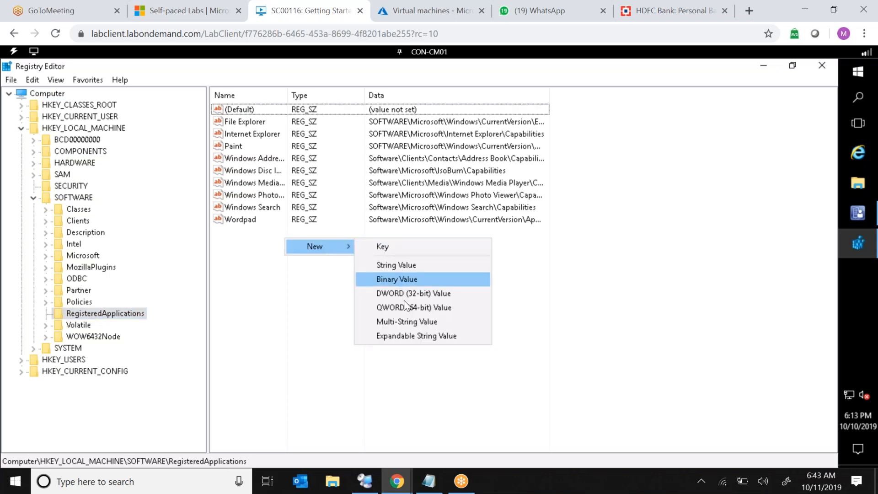
{"action": "left_click", "coordinate": [423, 294]}
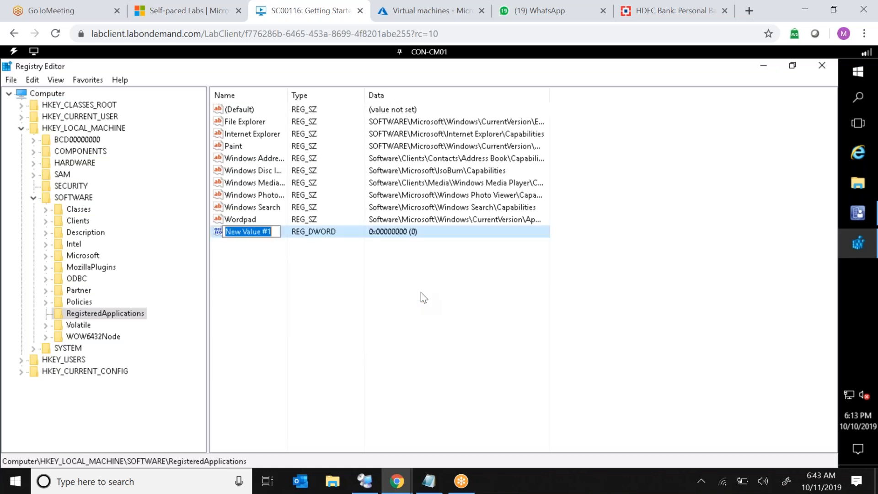
{"action": "type", "text": "DisableHacking"}
{"action": "key", "text": "Return"}
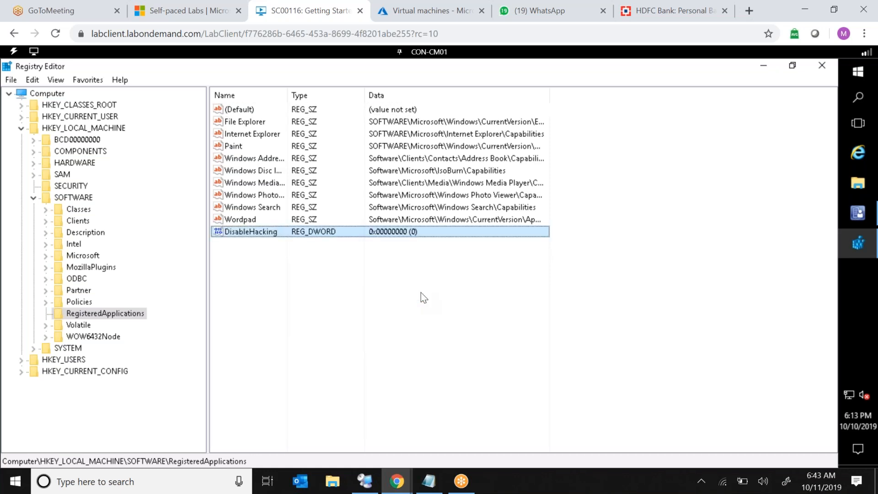
{"action": "key", "text": "Return"}
{"action": "type", "text": "1"}
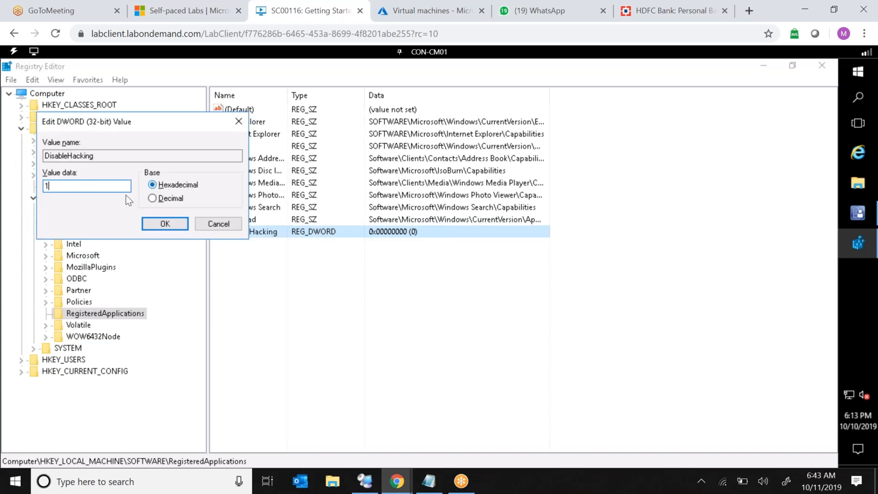
{"action": "left_click", "coordinate": [152, 226]}
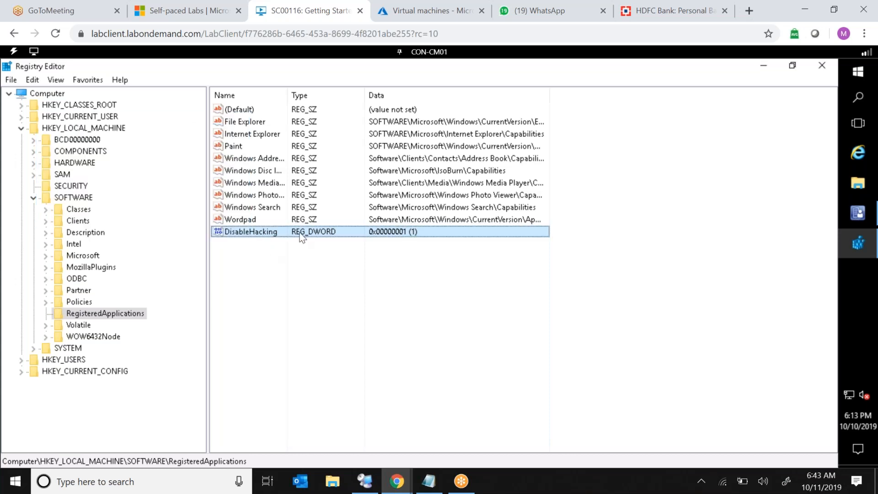
Start creating a new configuration item named "2. Registry Configuration Item" in the Configuration Manager console.
{"action": "left_click_drag", "start_coordinate": [288, 97], "coordinate": [323, 97]}
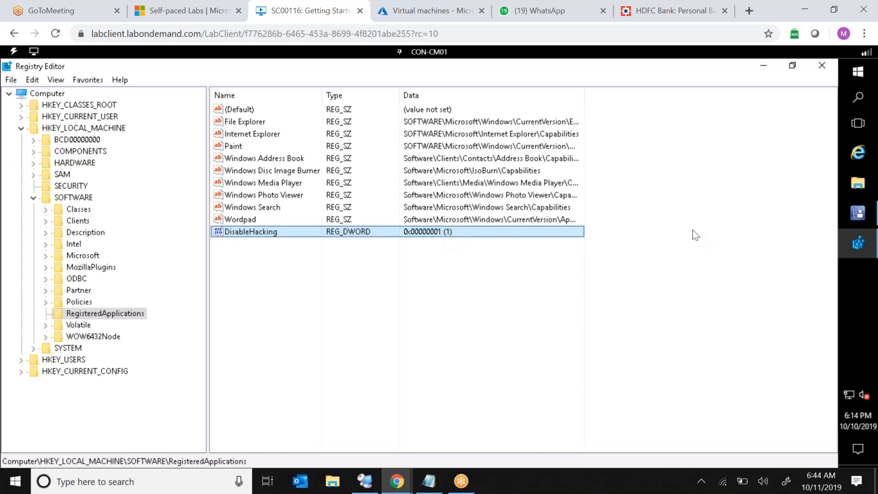
{"action": "left_click", "coordinate": [859, 220]}
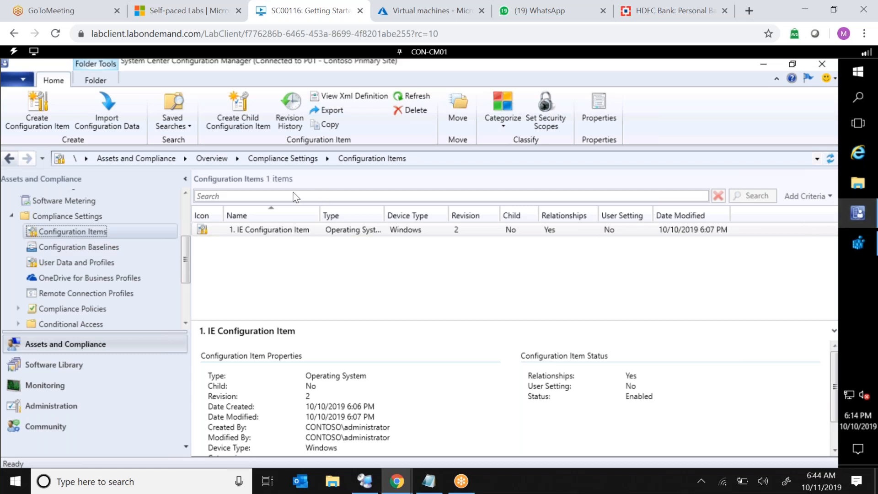
{"action": "right_click", "coordinate": [124, 233]}
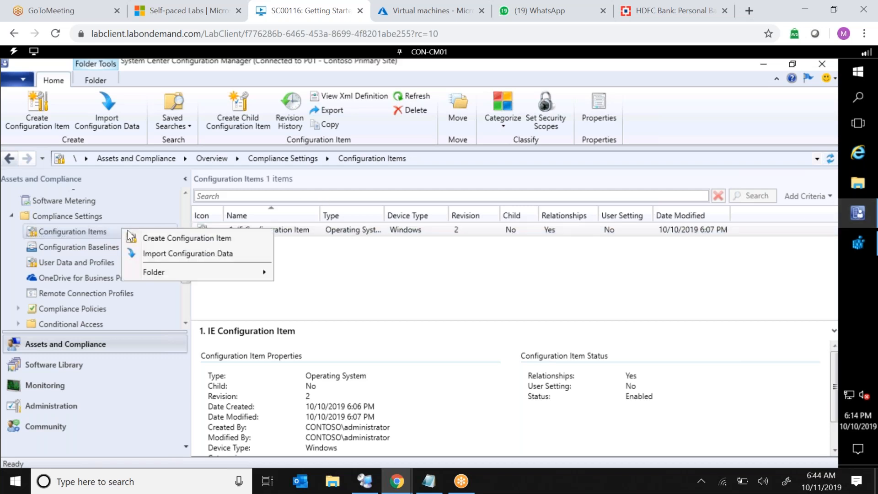
{"action": "left_click", "coordinate": [165, 244]}
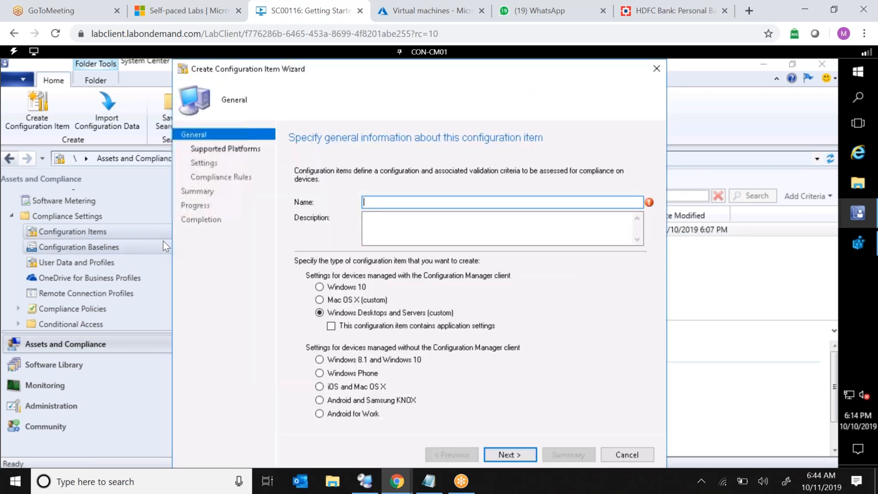
{"action": "type", "text": "2."}
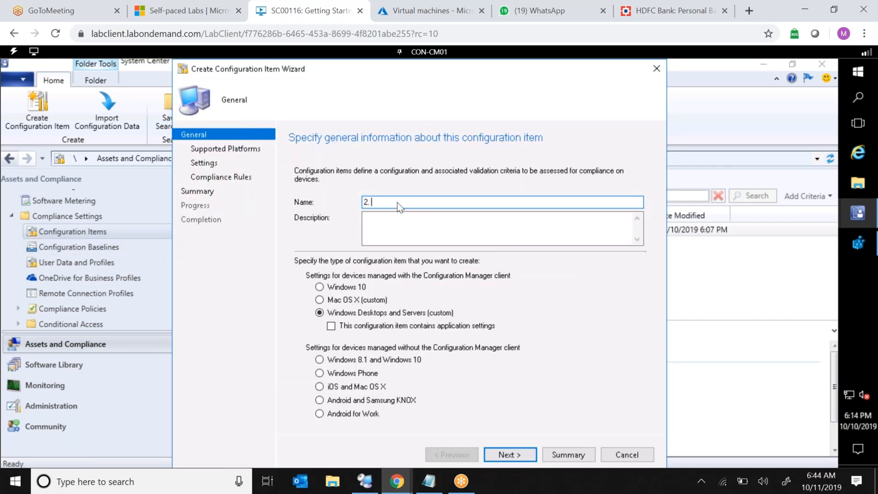
{"action": "type", "text": " Registry Configuration ITem"}
{"action": "key", "text": "BackSpace"}
{"action": "key", "text": "BackSpace"}
{"action": "key", "text": "BackSpace"}
{"action": "key", "text": "BackSpace"}
{"action": "type", "text": "Item"}
Advance the wizard to the Settings page and begin creating a new setting.
{"action": "left_click", "coordinate": [509, 450]}
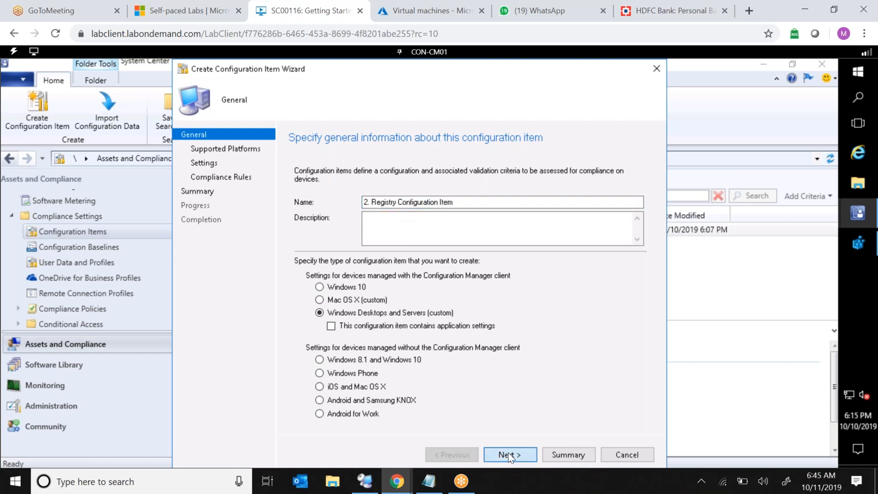
{"action": "left_click", "coordinate": [508, 452]}
{"action": "left_click", "coordinate": [513, 407]}
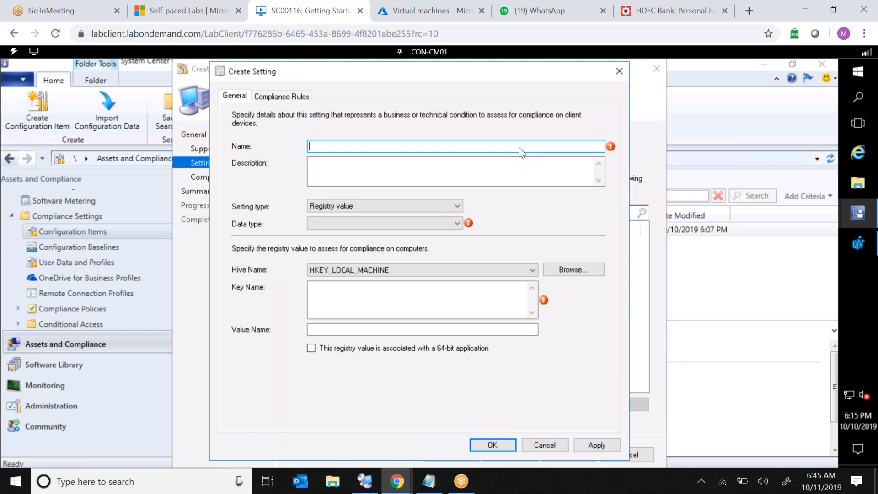
Name the setting "Registry Setting" and browse to the DisableHacking value under HKEY_LOCAL_MACHINE\SOFTWARE\RegisteredApplications.
{"action": "type", "text": "Registry Setting"}
{"action": "left_click", "coordinate": [575, 271]}
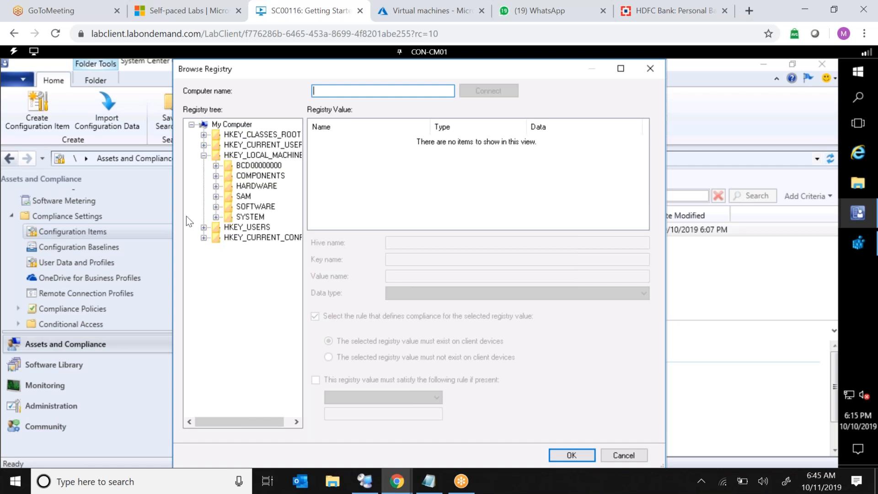
{"action": "left_click", "coordinate": [215, 207]}
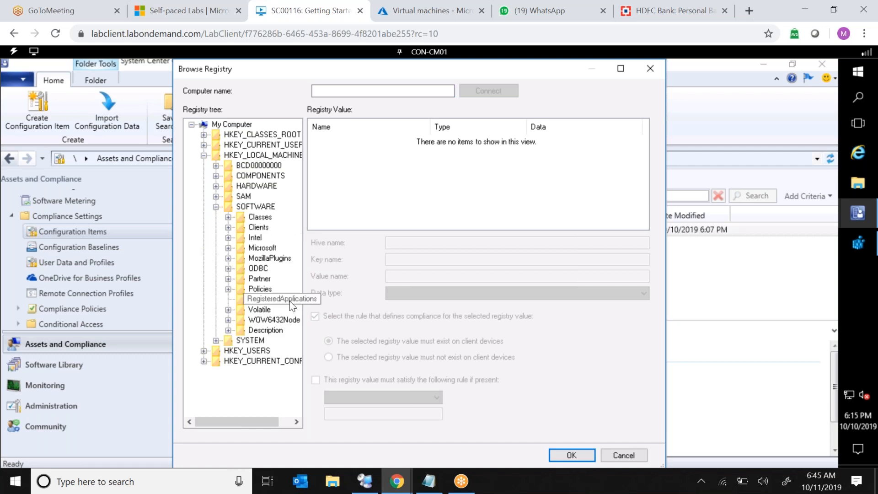
{"action": "left_click", "coordinate": [289, 301]}
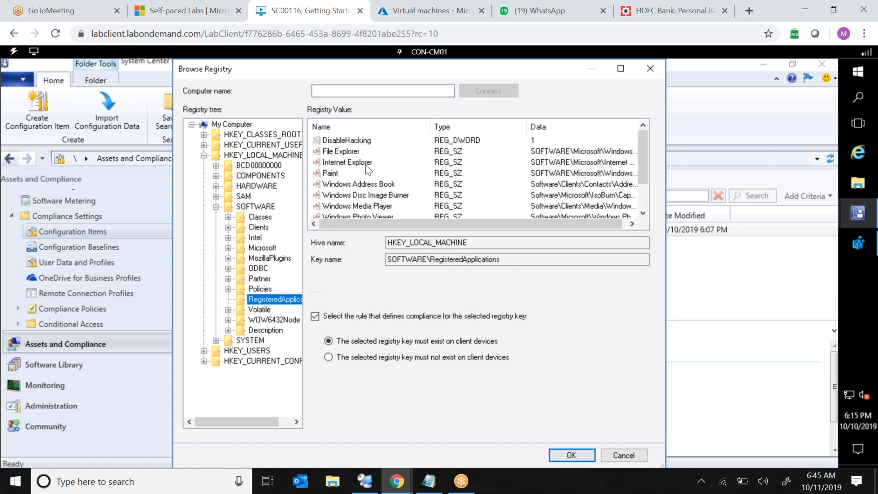
{"action": "left_click", "coordinate": [363, 142]}
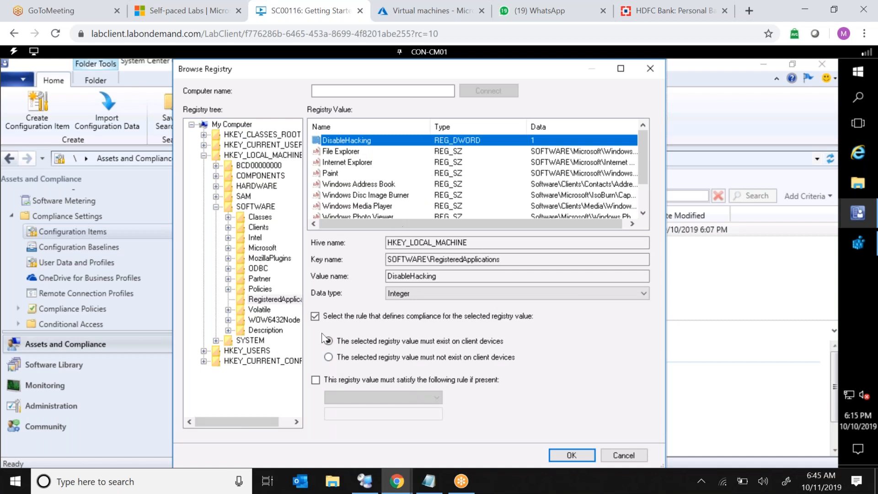
Require the registry value to equal 1 and save the new setting.
{"action": "left_click", "coordinate": [315, 380]}
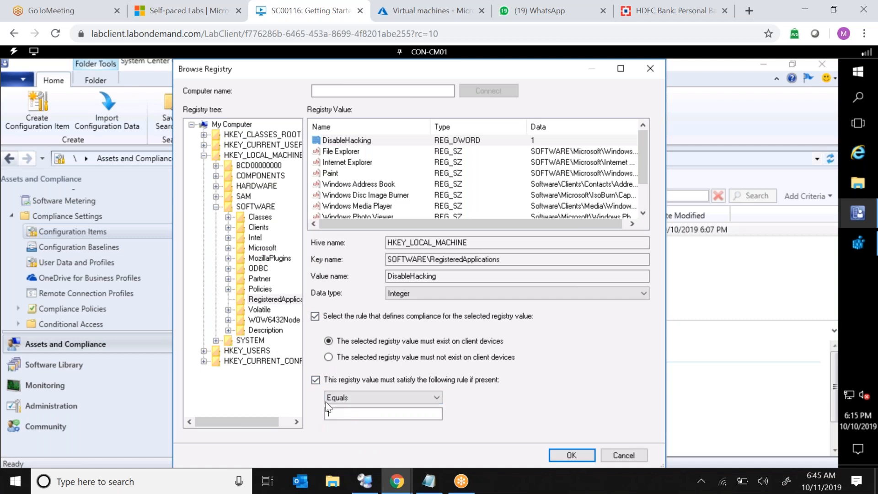
{"action": "left_click", "coordinate": [385, 140]}
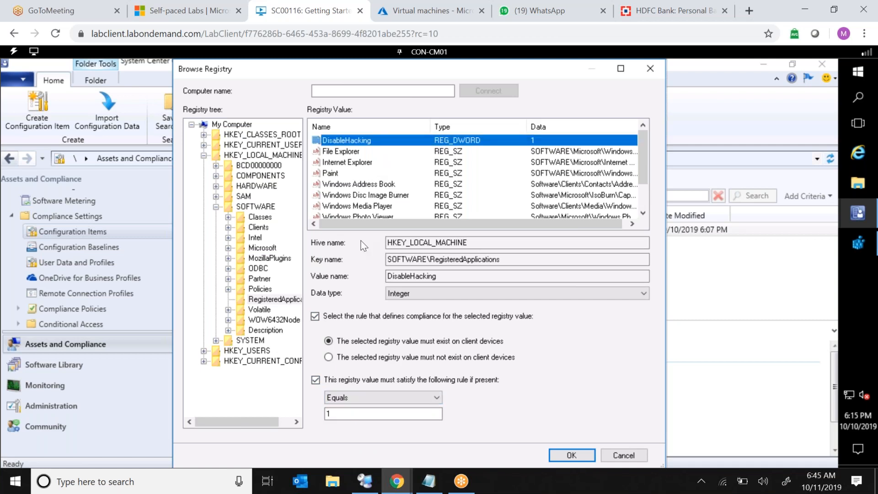
{"action": "left_click", "coordinate": [564, 452]}
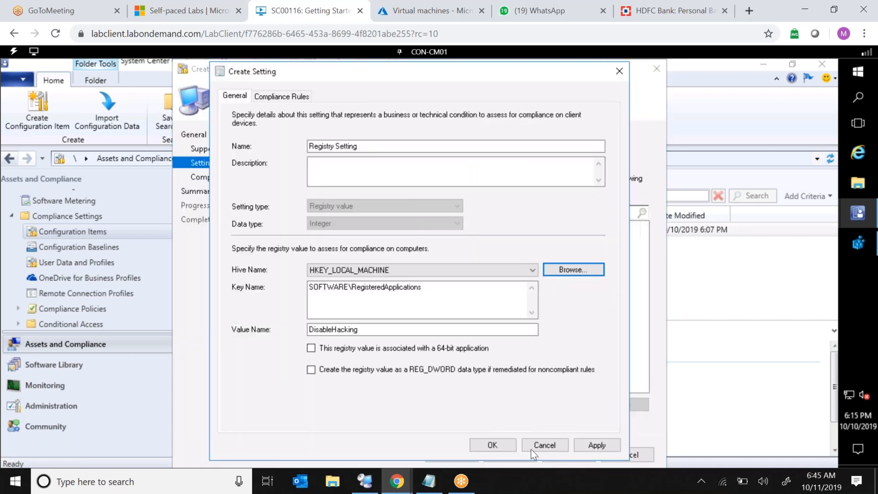
{"action": "left_click", "coordinate": [596, 445]}
{"action": "left_click", "coordinate": [487, 445]}
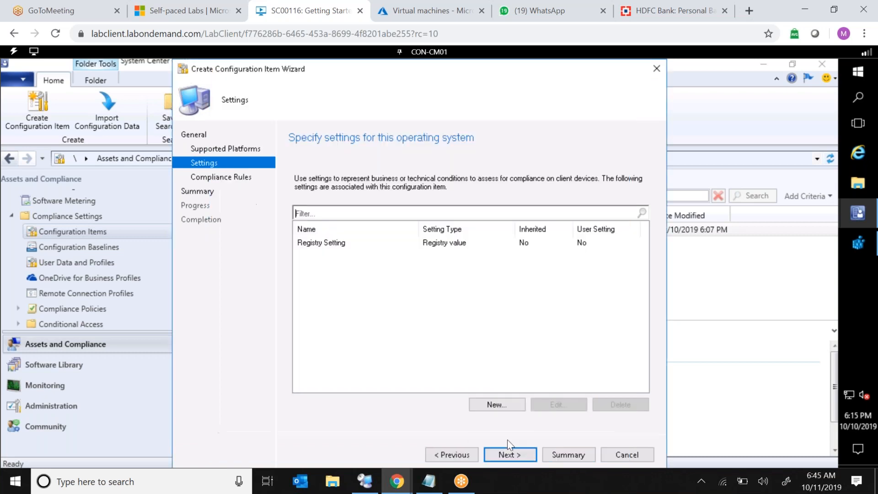
Finish the configuration item wizard, accepting the DisableHacking compliance rules.
{"action": "left_click", "coordinate": [509, 454]}
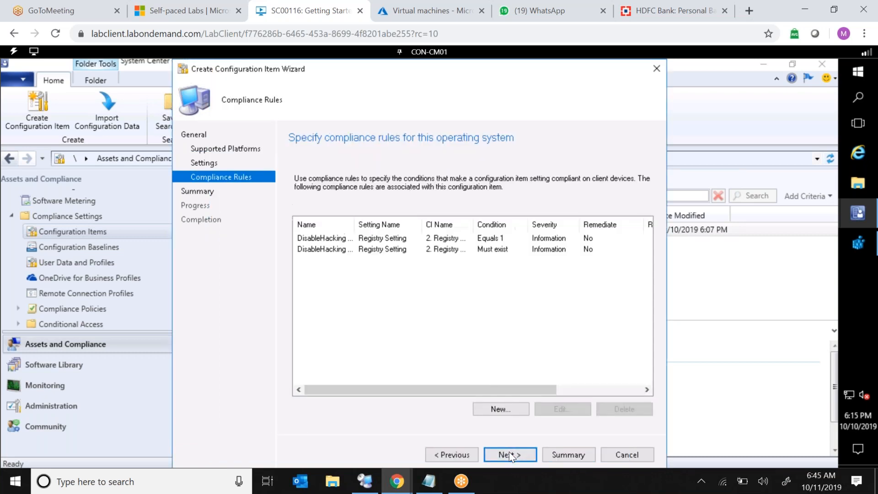
{"action": "left_click", "coordinate": [509, 454]}
{"action": "left_click", "coordinate": [509, 454]}
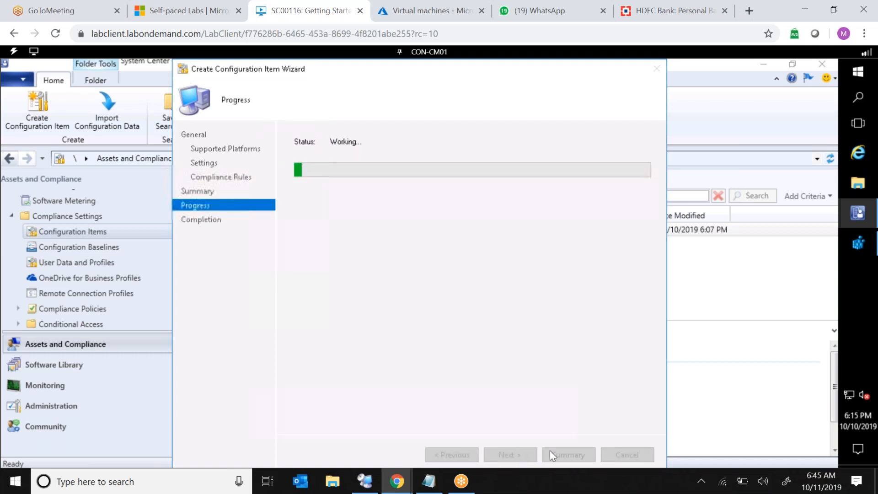
{"action": "left_click", "coordinate": [617, 454]}
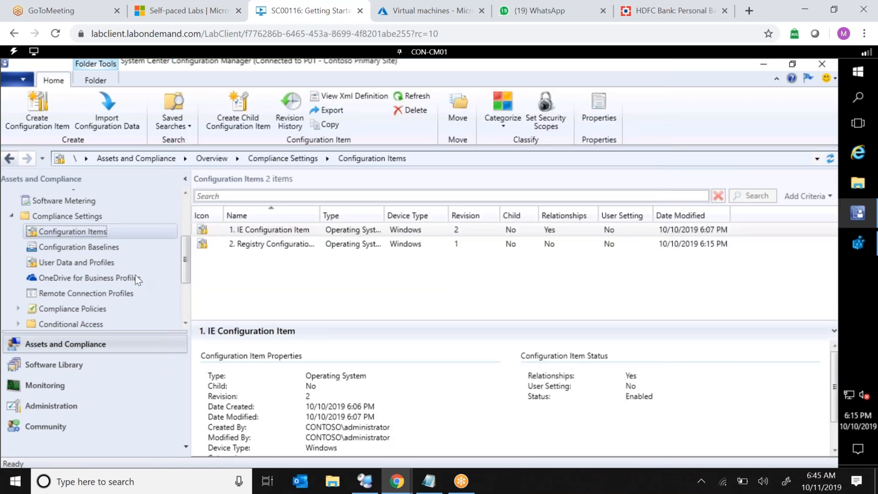
Start a new configuration baseline named "2. Registry Baseline" from Configuration Baselines.
{"action": "left_click", "coordinate": [94, 246]}
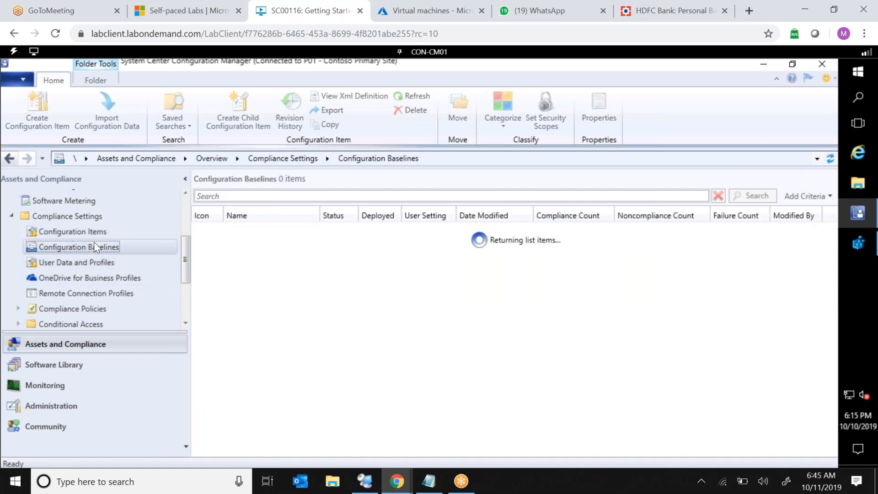
{"action": "right_click", "coordinate": [102, 249]}
{"action": "left_click", "coordinate": [147, 257]}
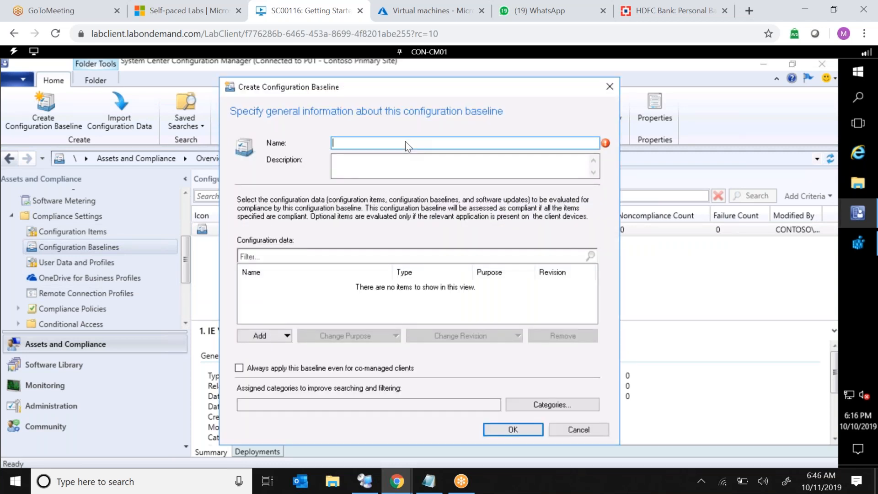
{"action": "type", "text": "2. Registry Ba"}
Add the "2. Registry Configuration Item" to the baseline and save it.
{"action": "left_click", "coordinate": [286, 336]}
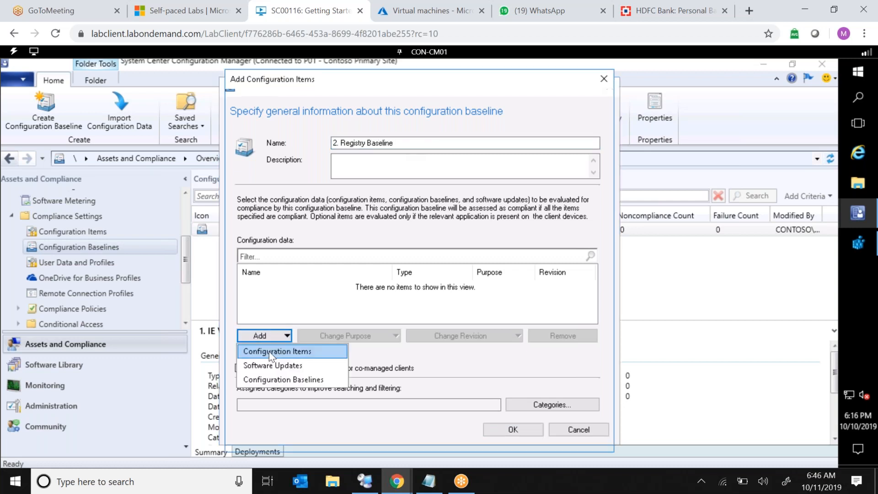
{"action": "left_click", "coordinate": [269, 352]}
{"action": "left_click", "coordinate": [301, 189]}
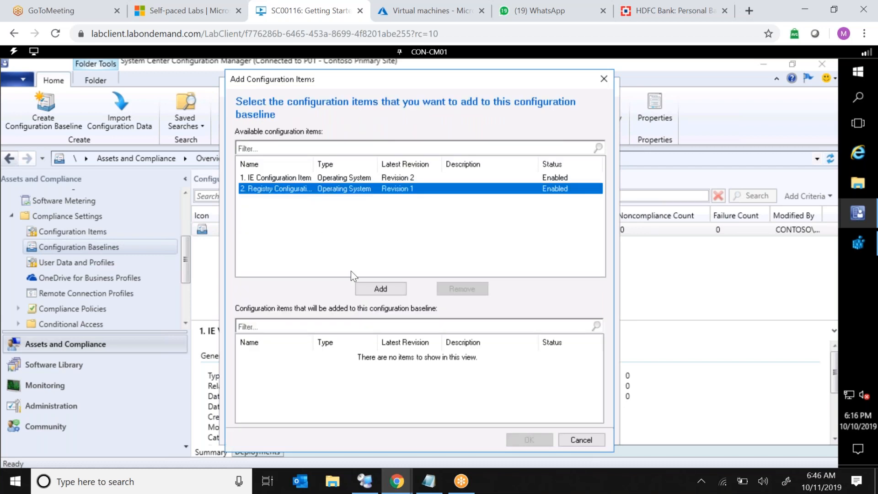
{"action": "left_click", "coordinate": [381, 288]}
{"action": "left_click", "coordinate": [529, 440]}
{"action": "left_click", "coordinate": [513, 430]}
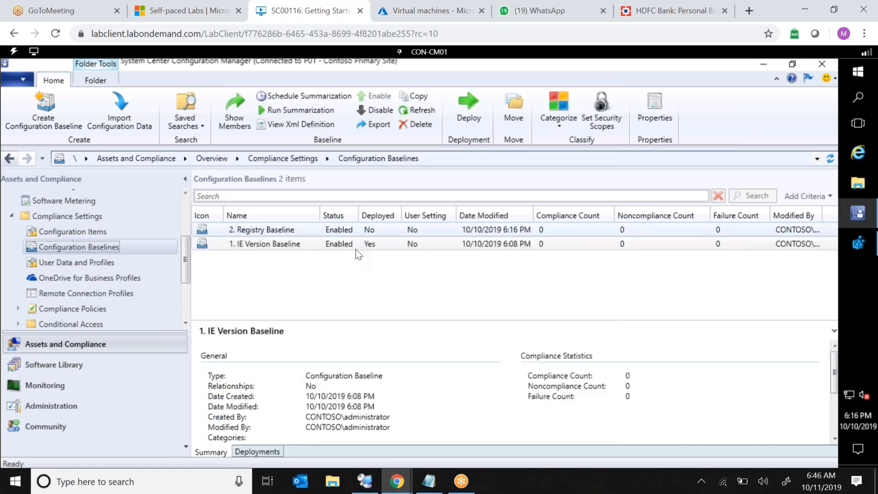
Deploy "2. Registry Baseline" to the All Systems device collection.
{"action": "left_click", "coordinate": [380, 234]}
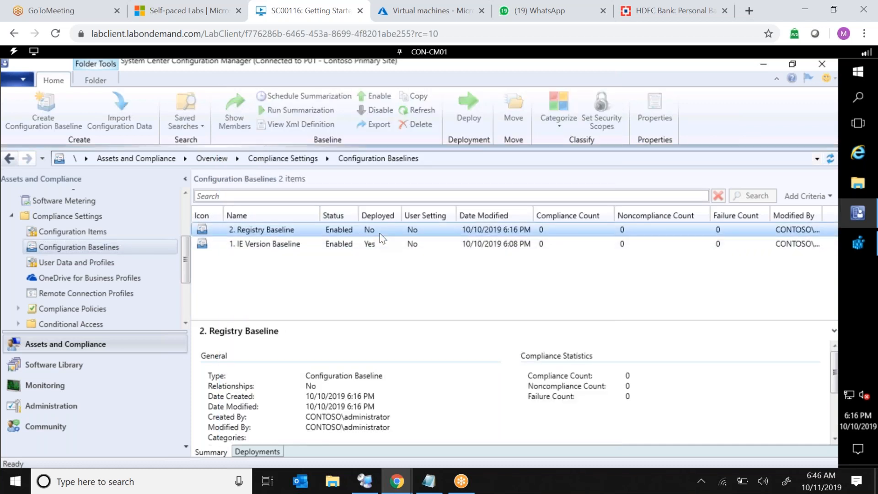
{"action": "right_click", "coordinate": [380, 234]}
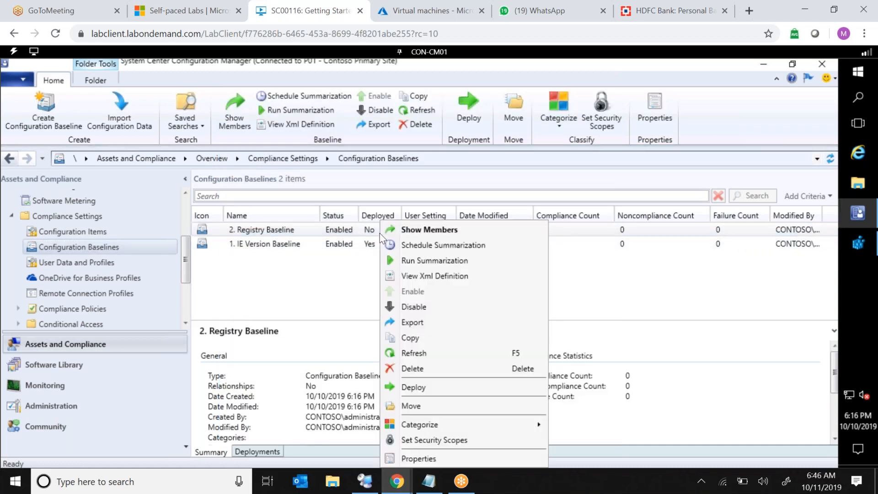
{"action": "left_click", "coordinate": [406, 388]}
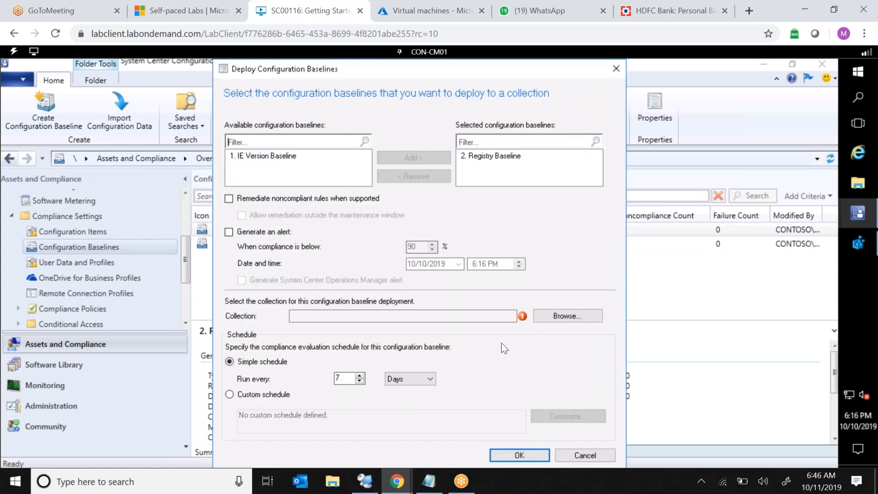
{"action": "left_click", "coordinate": [555, 316]}
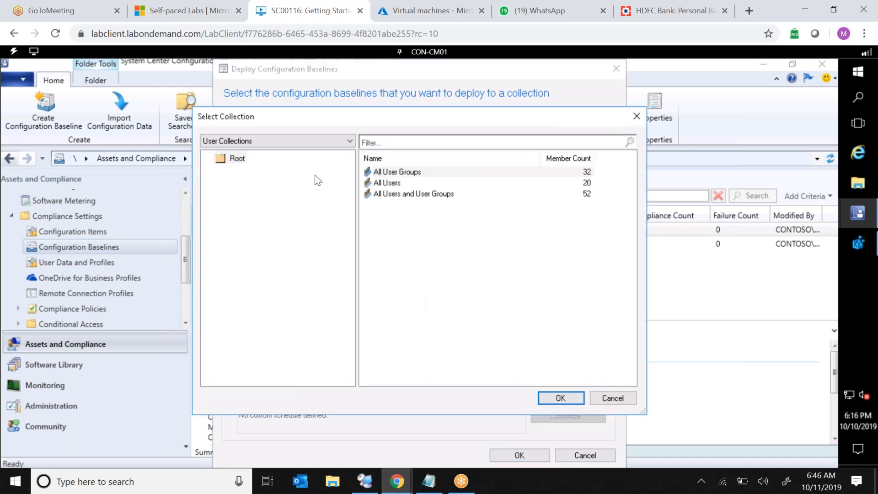
{"action": "left_click", "coordinate": [302, 140]}
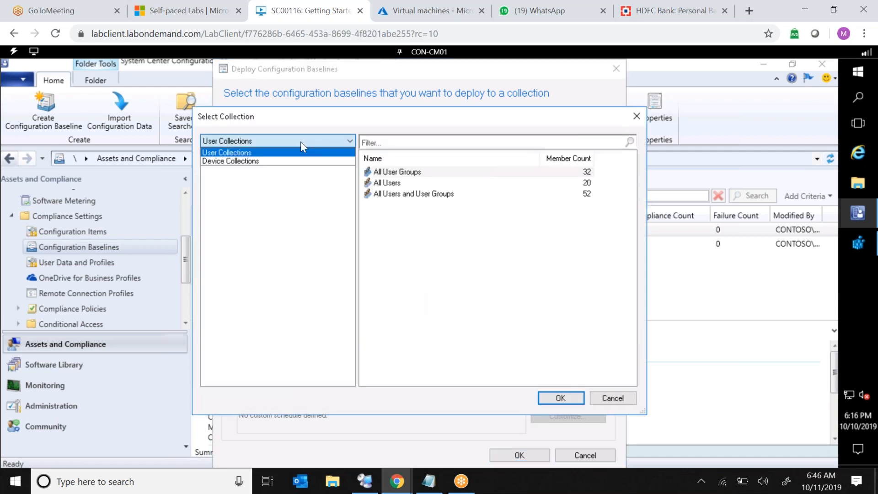
{"action": "left_click", "coordinate": [286, 161]}
{"action": "double_click", "coordinate": [400, 194]}
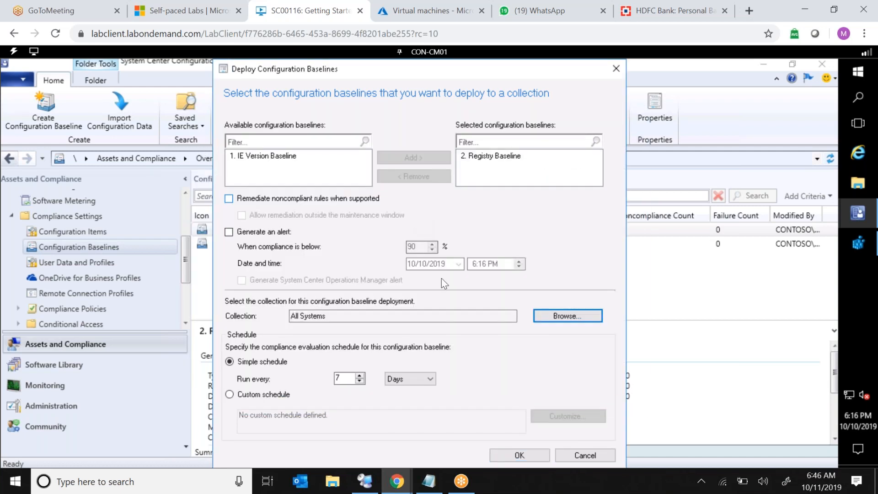
Set the compliance evaluation schedule to run every 7 minutes and confirm the deployment.
{"action": "left_click", "coordinate": [399, 383]}
{"action": "left_click", "coordinate": [397, 391]}
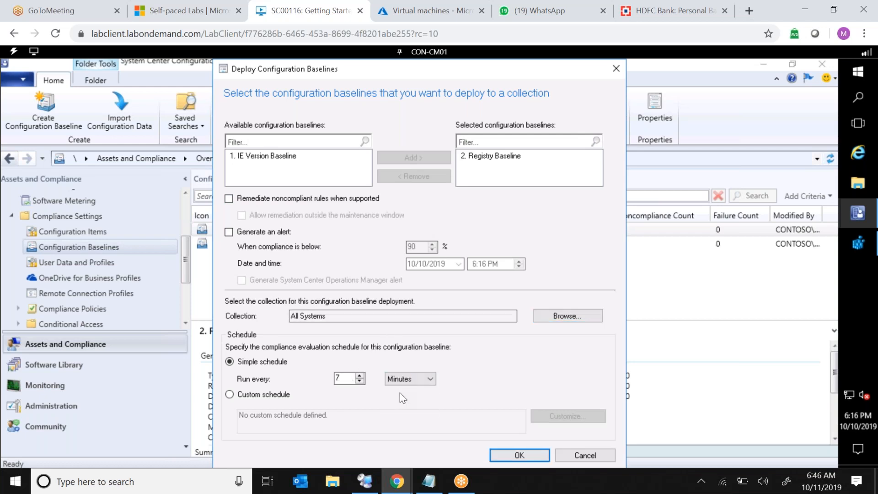
{"action": "left_click", "coordinate": [504, 457]}
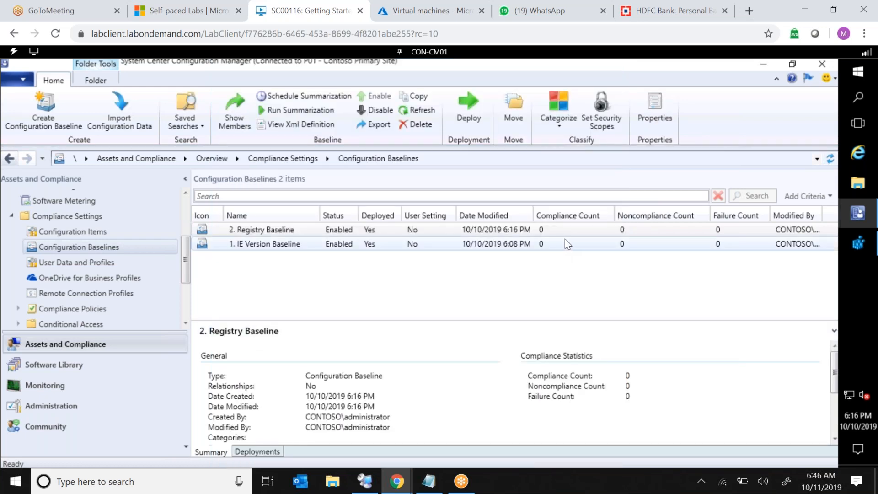
Switch the lab session to the CON-CL01 virtual machine.
{"action": "left_click", "coordinate": [541, 227]}
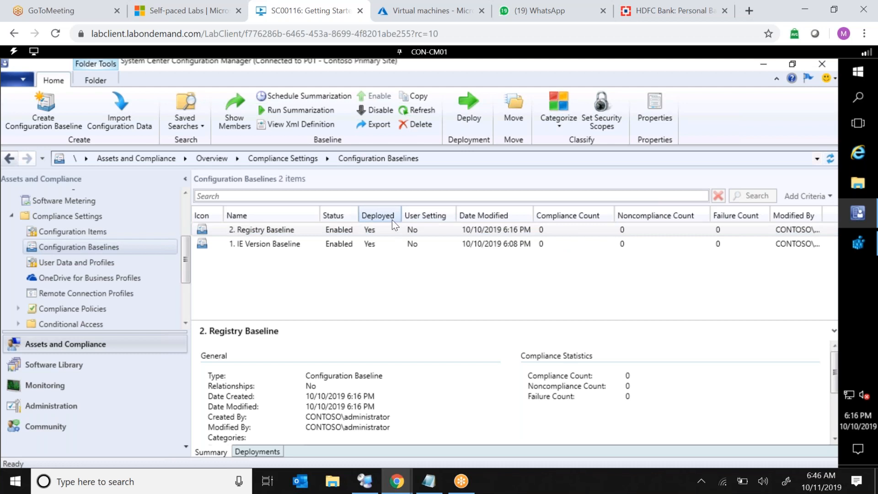
{"action": "left_click", "coordinate": [315, 232]}
{"action": "left_click", "coordinate": [429, 54]}
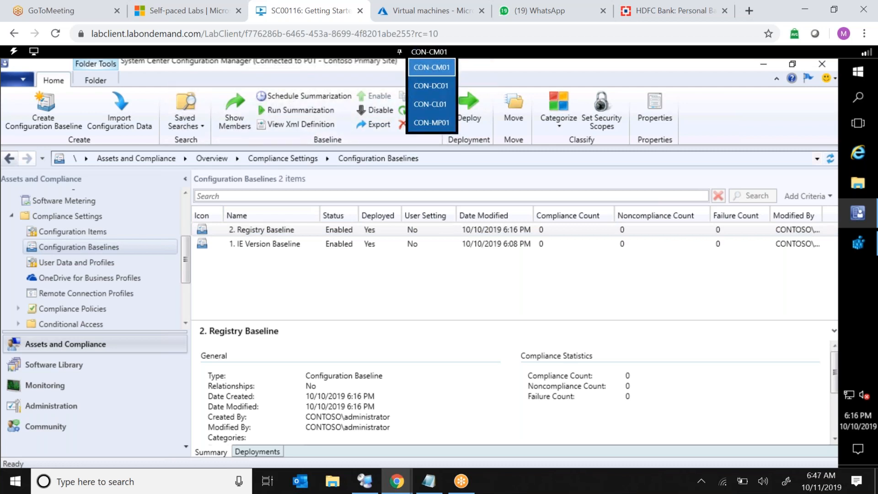
{"action": "left_click", "coordinate": [423, 108]}
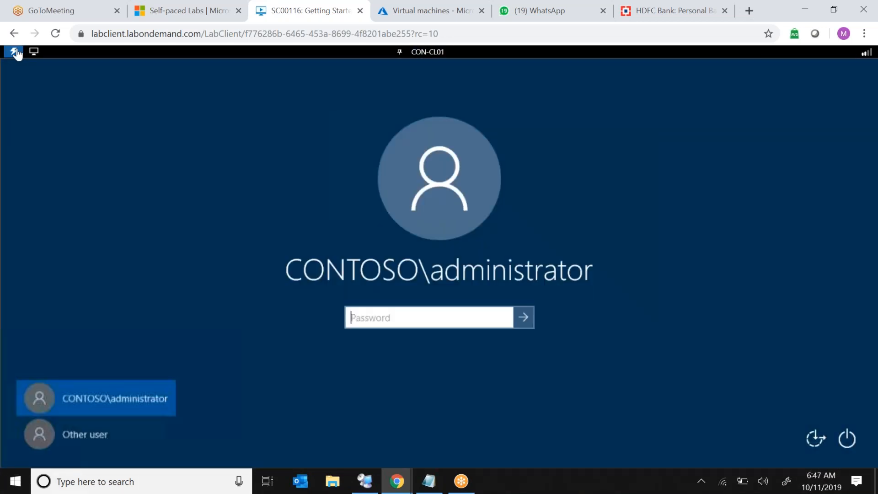
Sign in to CON-CL01 as CONTOSO\administrator by entering the account password.
{"action": "left_click", "coordinate": [14, 51]}
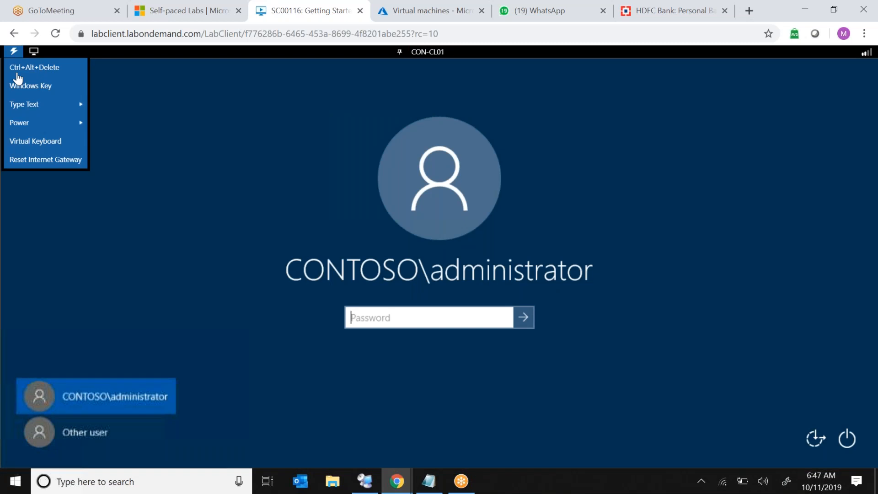
{"action": "mouse_move", "coordinate": [66, 106]}
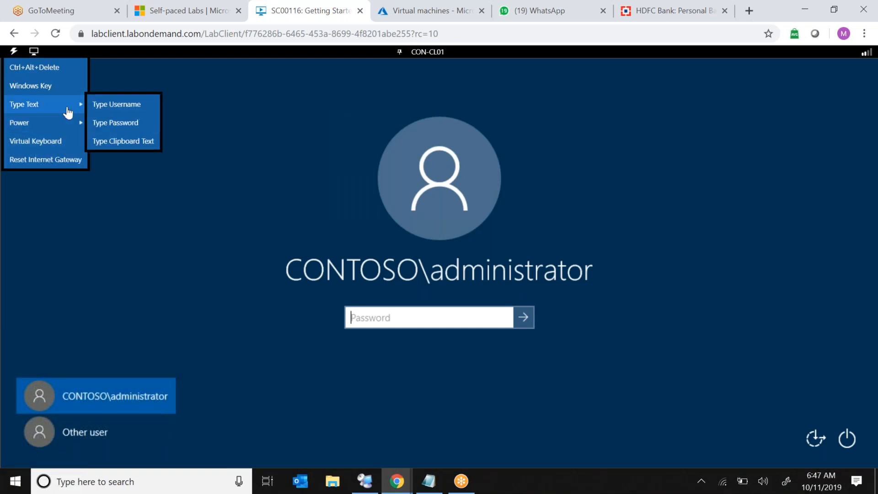
{"action": "left_click", "coordinate": [124, 128]}
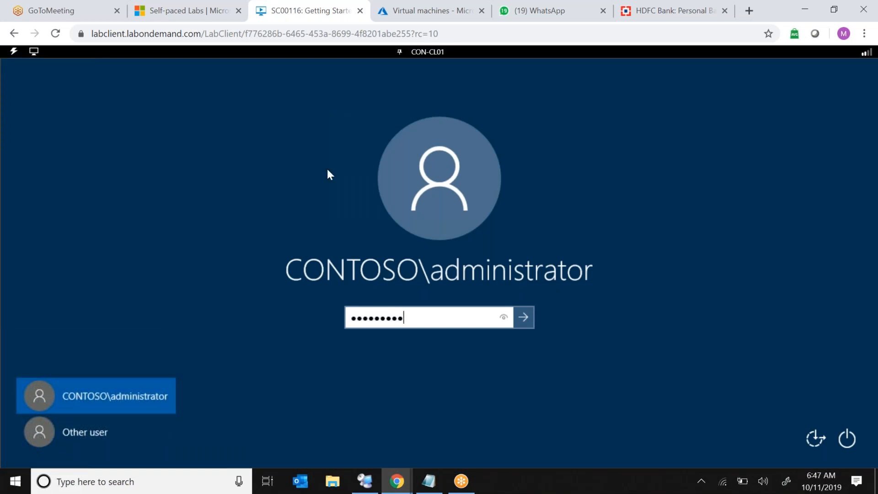
{"action": "left_click", "coordinate": [528, 324]}
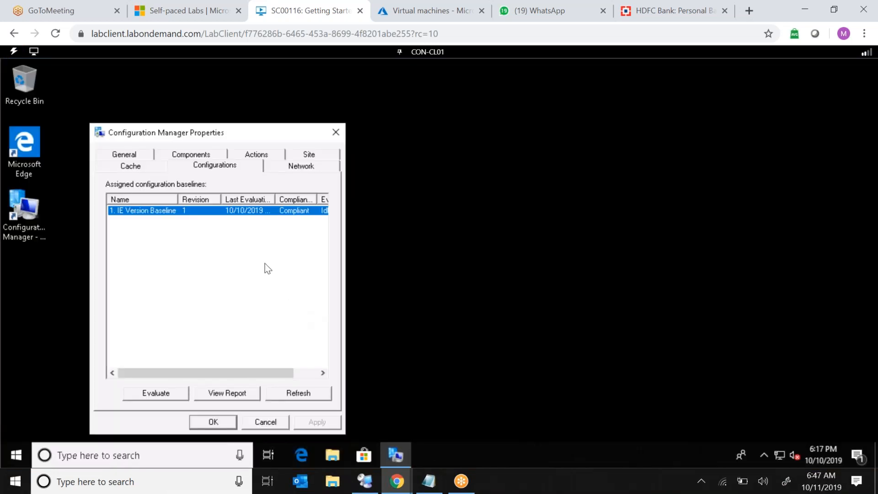
Run the Machine Policy Retrieval & Evaluation Cycle from the Configuration Manager client actions.
{"action": "left_click", "coordinate": [271, 156]}
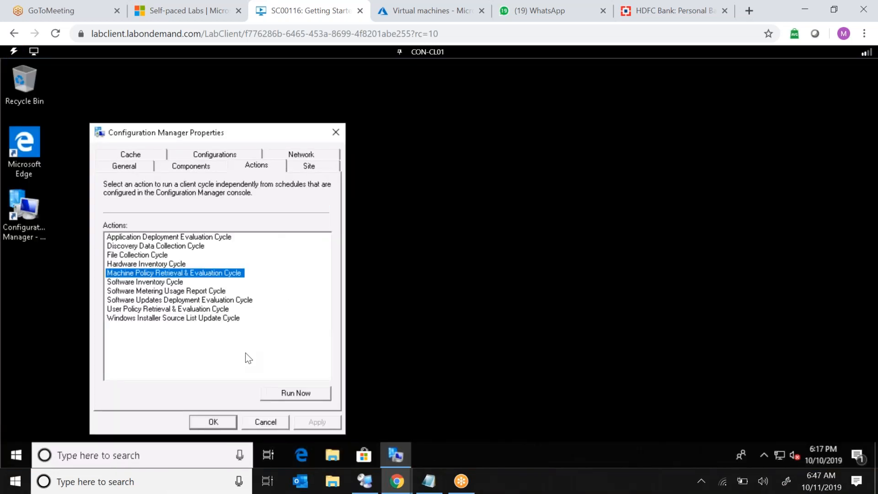
{"action": "left_click", "coordinate": [277, 394]}
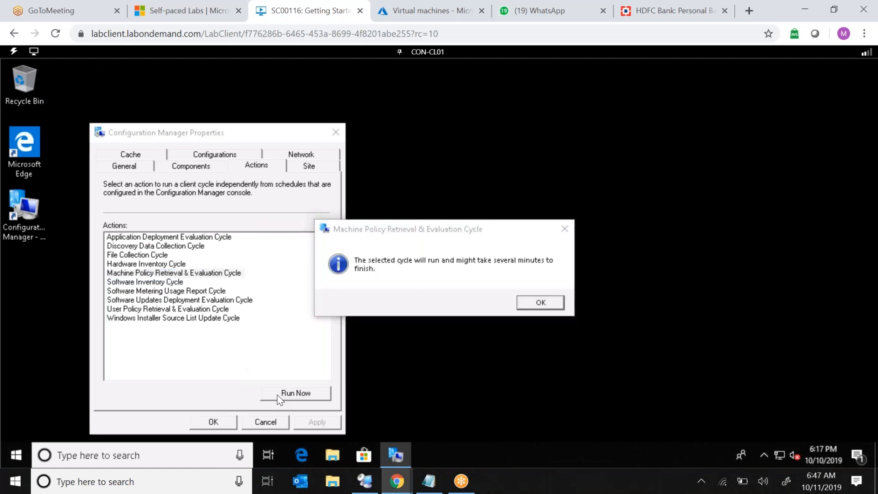
{"action": "key", "text": "Return"}
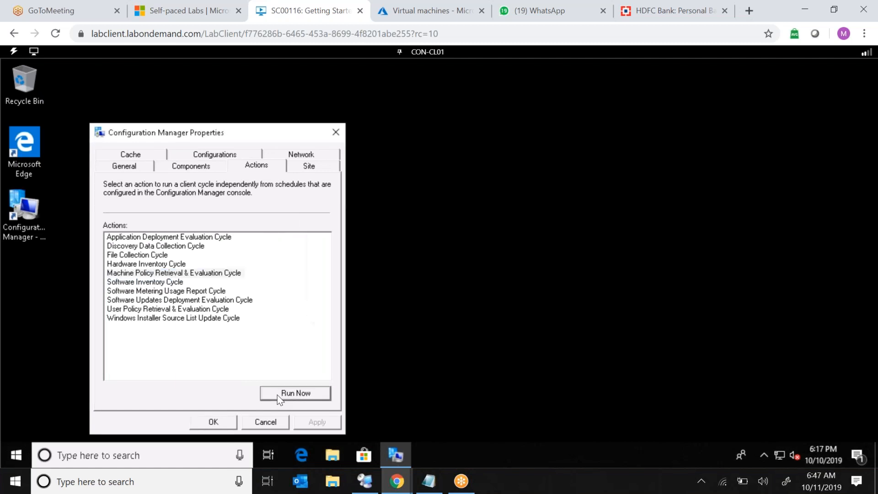
{"action": "left_click", "coordinate": [277, 394]}
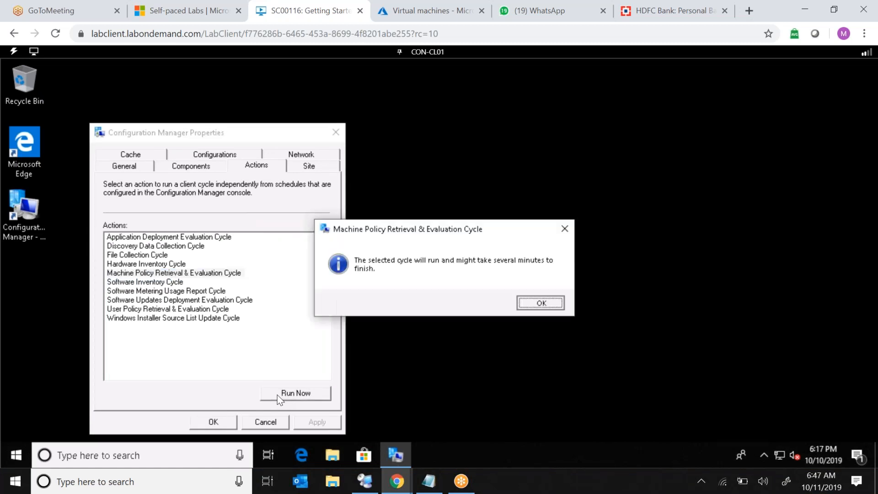
Rerun the Machine Policy Retrieval & Evaluation Cycle, then refresh the list of assigned configuration baselines.
{"action": "key", "text": "Return"}
{"action": "left_click", "coordinate": [277, 394]}
{"action": "key", "text": "Return"}
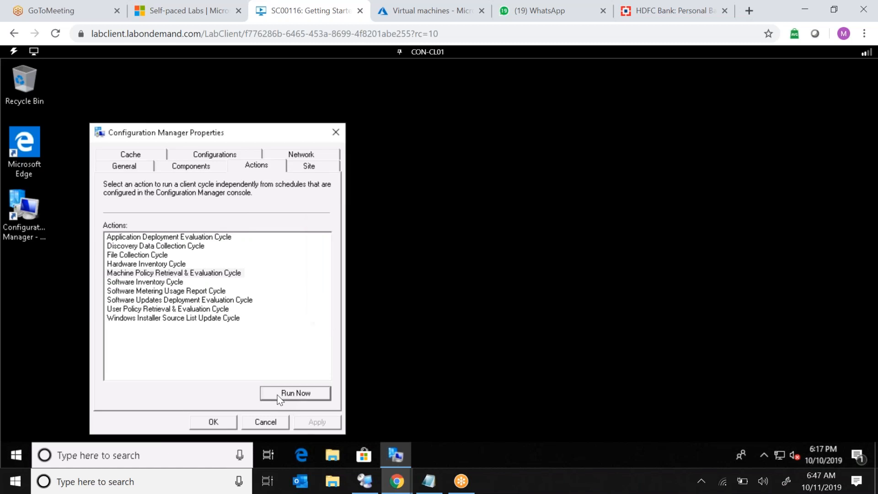
{"action": "left_click", "coordinate": [231, 158]}
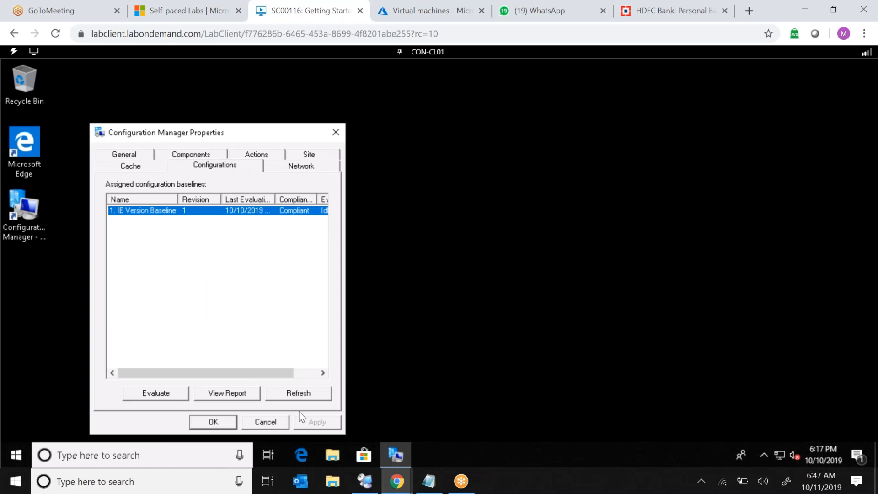
{"action": "left_click", "coordinate": [311, 396]}
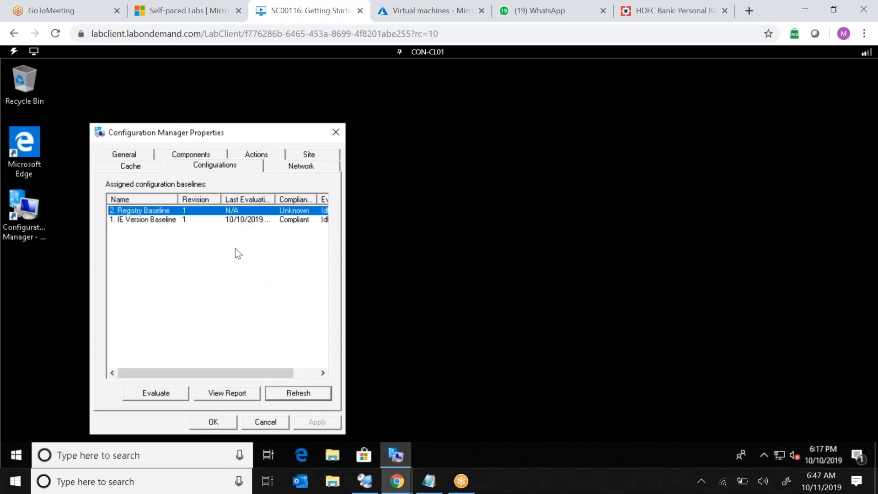
Evaluate the Registry Baseline on the client.
{"action": "left_click", "coordinate": [194, 229]}
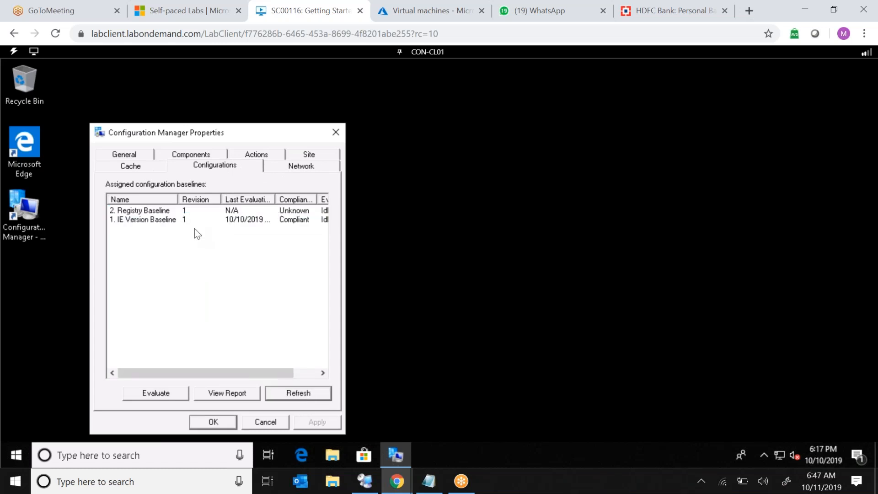
{"action": "left_click", "coordinate": [158, 214]}
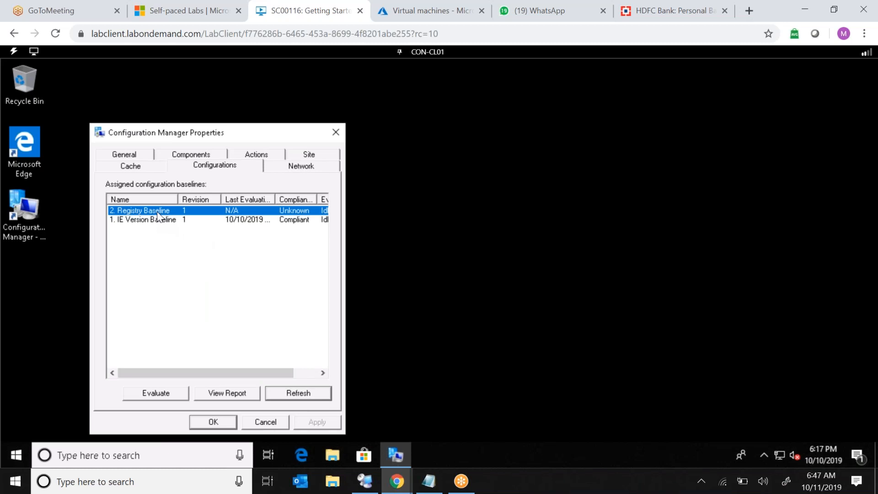
{"action": "left_click", "coordinate": [152, 396]}
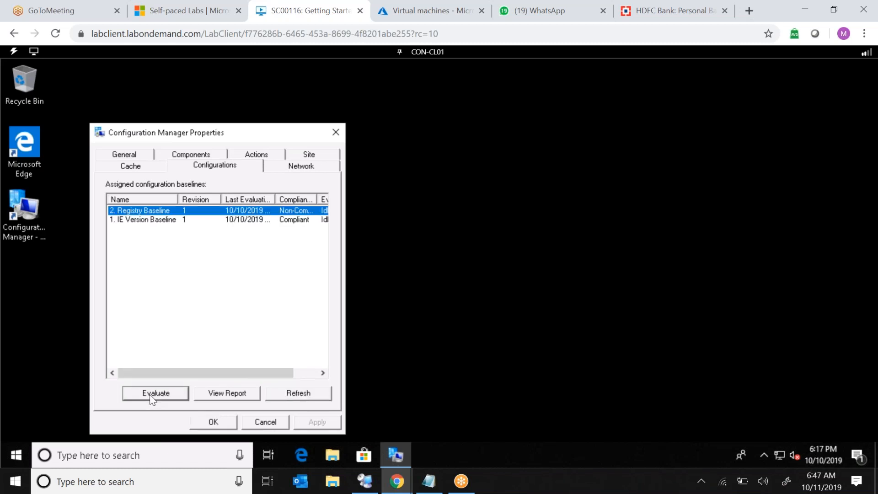
Open the Registry Baseline's compliance report and examine the non-compliant DisableHacking rule details.
{"action": "double_click", "coordinate": [320, 199]}
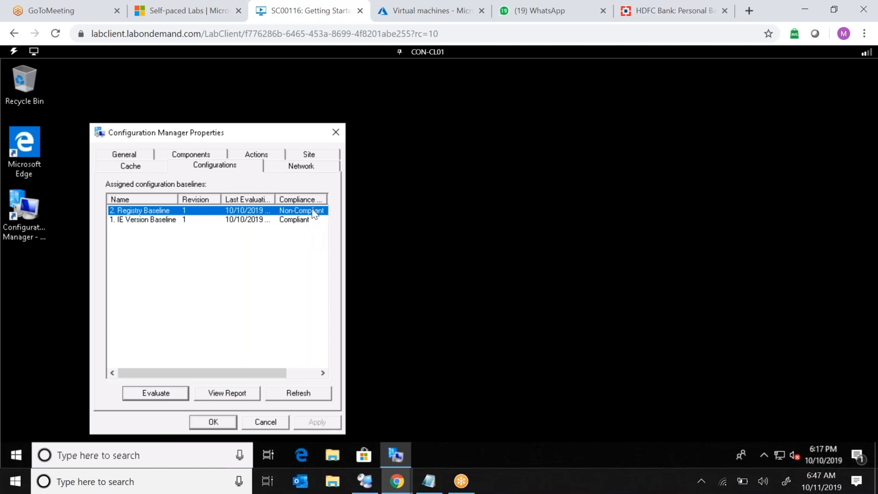
{"action": "left_click", "coordinate": [227, 396]}
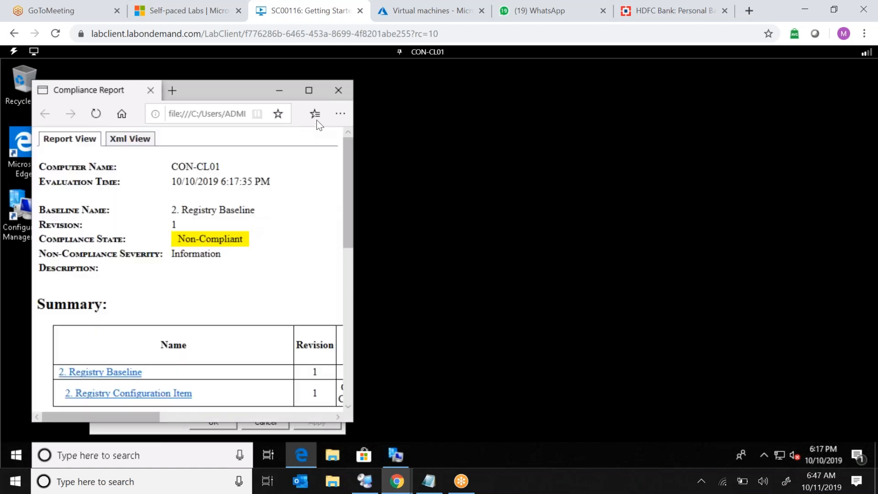
{"action": "left_click", "coordinate": [309, 90]}
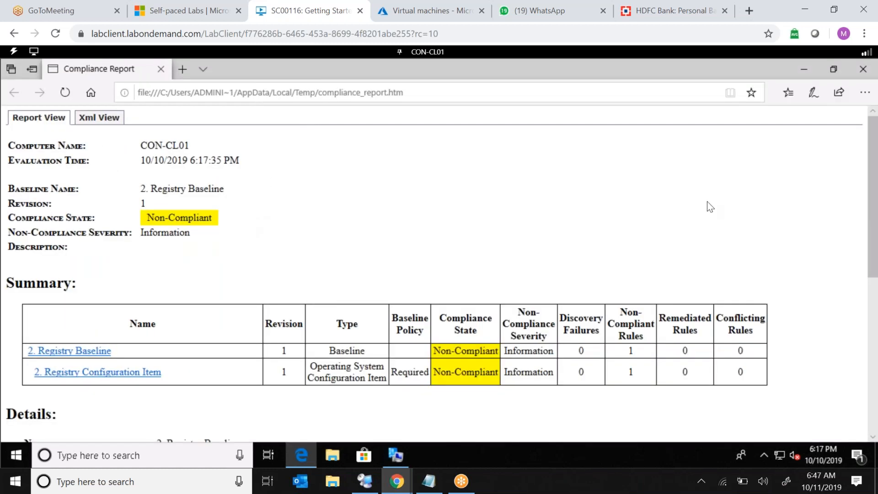
{"action": "left_click_drag", "start_coordinate": [873, 179], "coordinate": [876, 322]}
{"action": "left_click_drag", "start_coordinate": [599, 412], "coordinate": [613, 414]}
{"action": "double_click", "coordinate": [642, 412]}
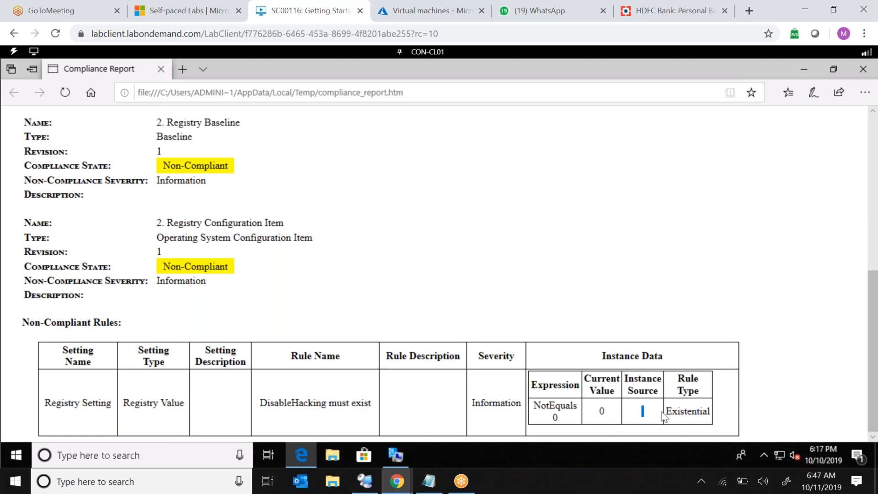
{"action": "double_click", "coordinate": [601, 410]}
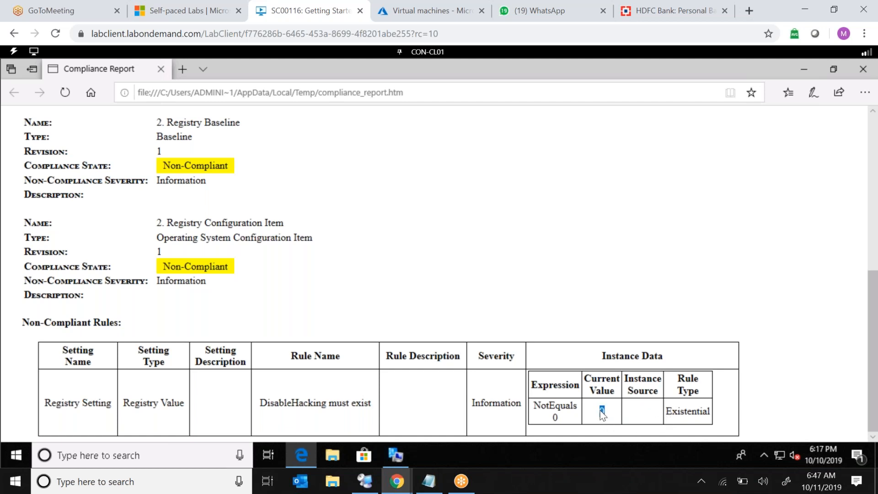
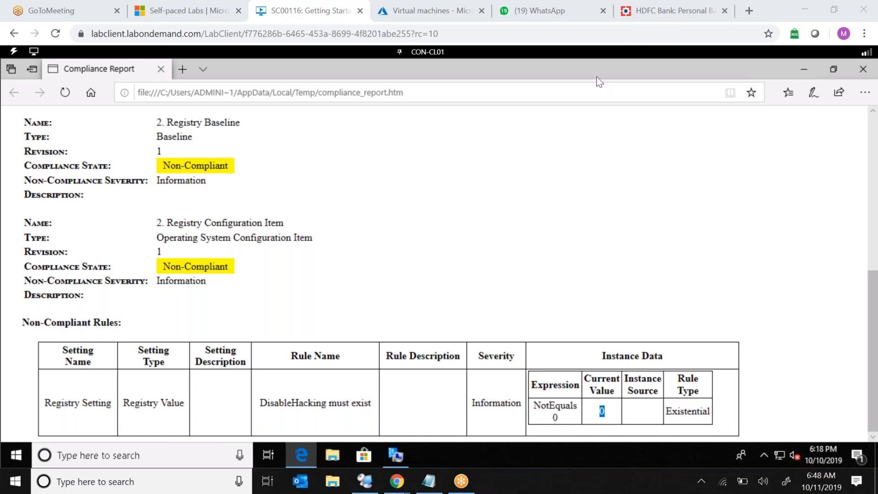
Switch to the CON-CM01 machine and sign in as the administrator by entering the account password.
{"action": "left_click", "coordinate": [576, 167]}
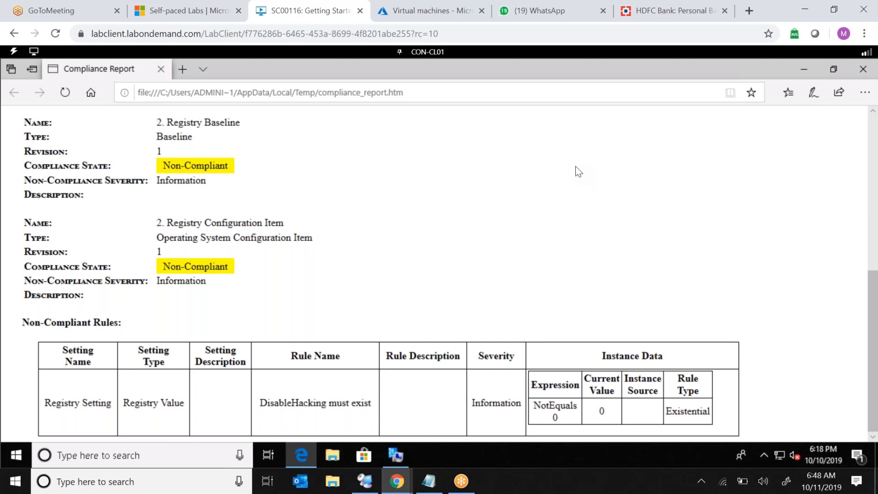
{"action": "left_click", "coordinate": [434, 55]}
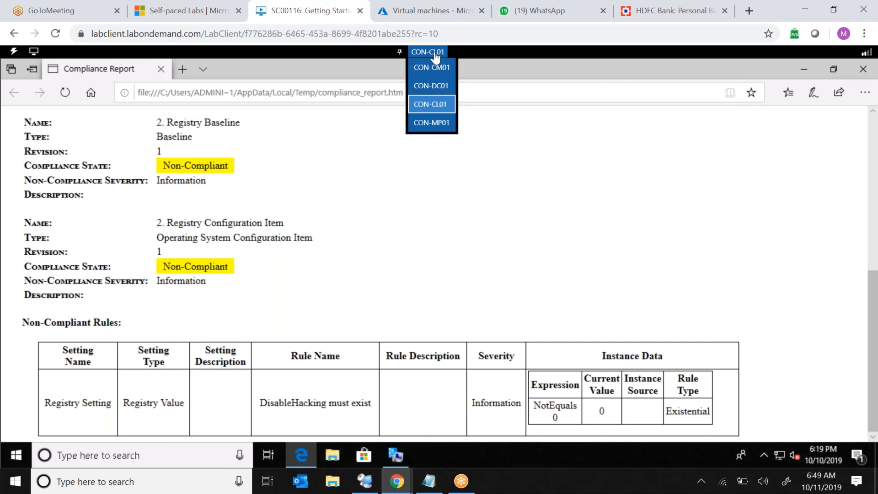
{"action": "left_click", "coordinate": [431, 68]}
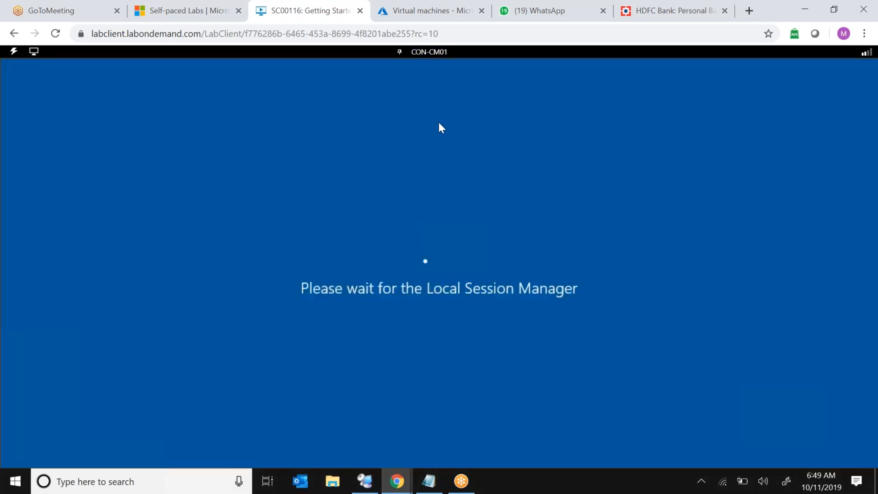
{"action": "left_click", "coordinate": [14, 51]}
{"action": "mouse_move", "coordinate": [41, 105]}
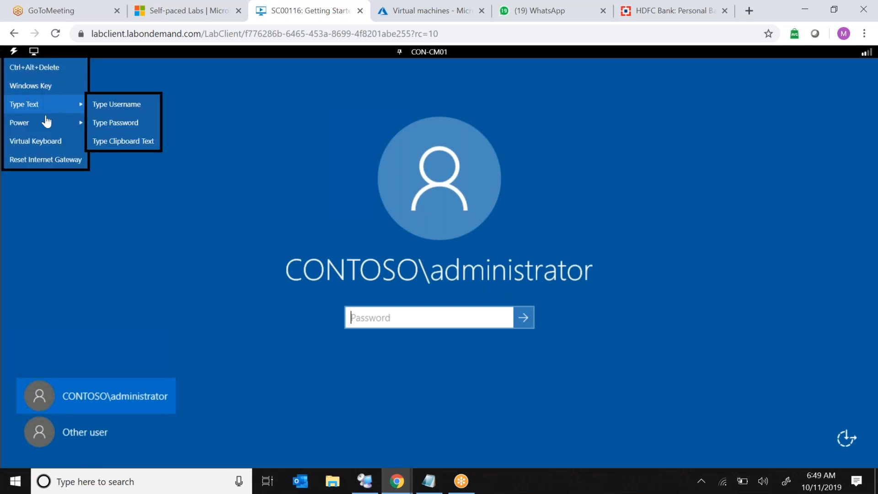
{"action": "left_click", "coordinate": [131, 123]}
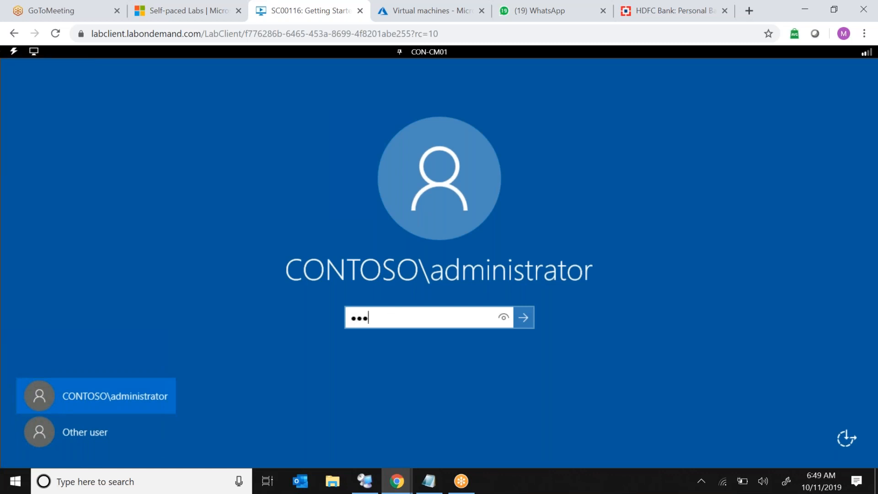
{"action": "left_click", "coordinate": [522, 318]}
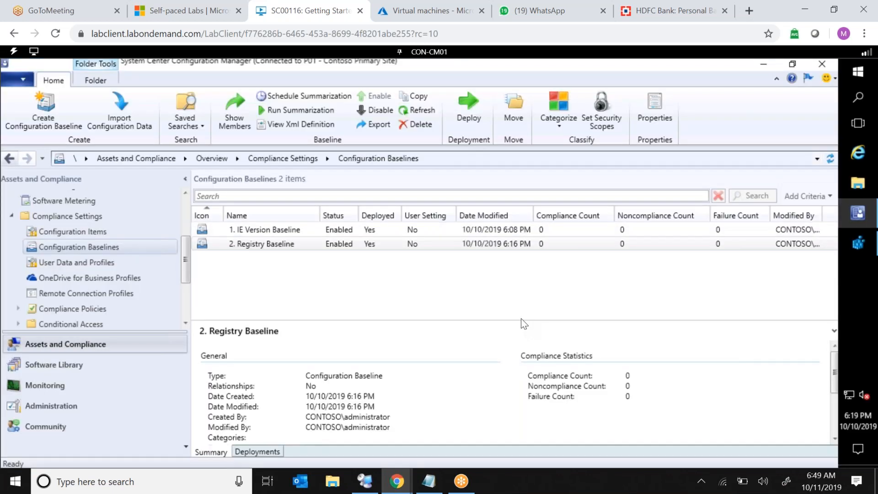
In Registry Editor, create a new DWORD (32-bit) value named DisableRemoteCodeExecution under HKLM\SOFTWARE\RegisteredApplications.
{"action": "left_click", "coordinate": [404, 245]}
{"action": "left_click", "coordinate": [854, 242]}
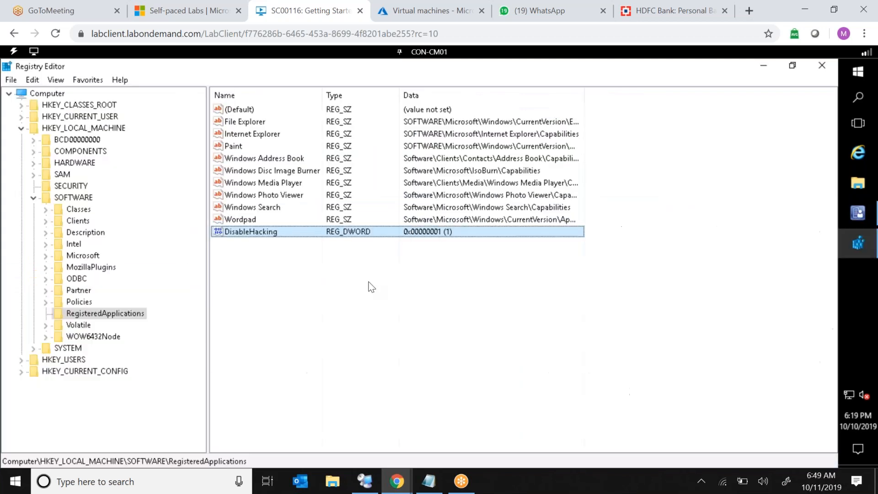
{"action": "right_click", "coordinate": [293, 294]}
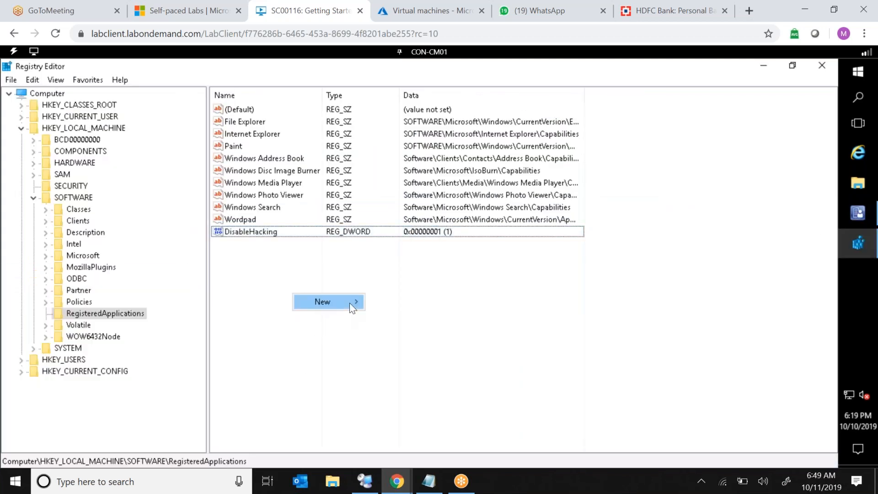
{"action": "mouse_move", "coordinate": [349, 303]}
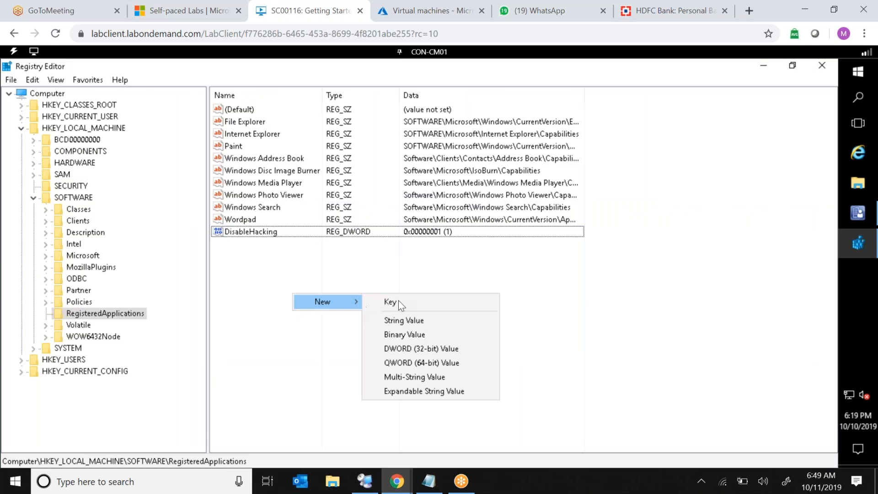
{"action": "left_click", "coordinate": [432, 348]}
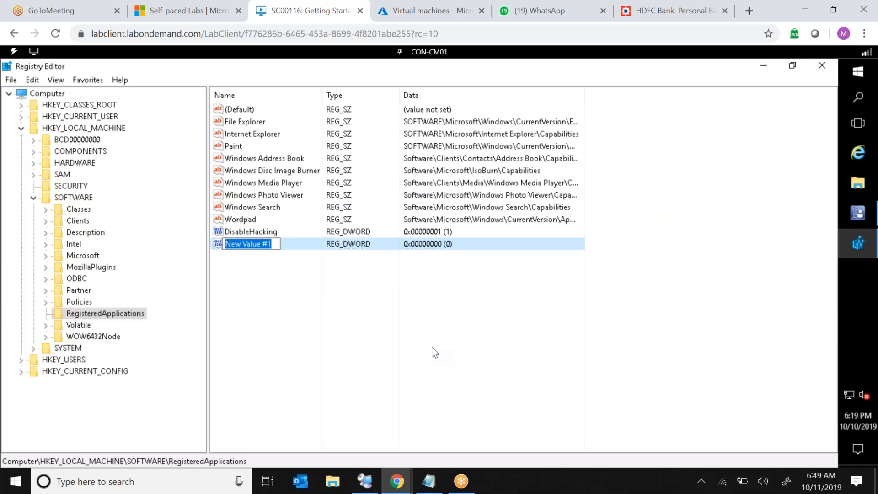
{"action": "type", "text": "DisableHa"}
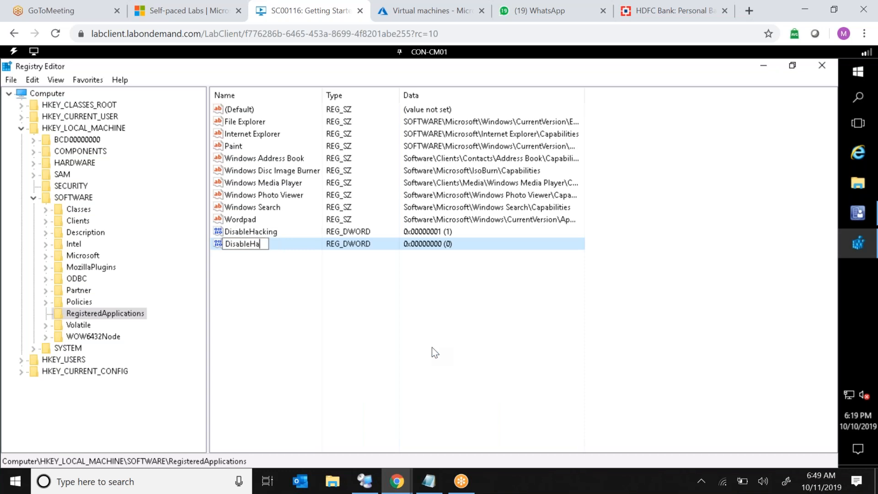
{"action": "key", "text": "BackSpace"}
{"action": "key", "text": "BackSpace"}
{"action": "type", "text": "RemoteCo"}
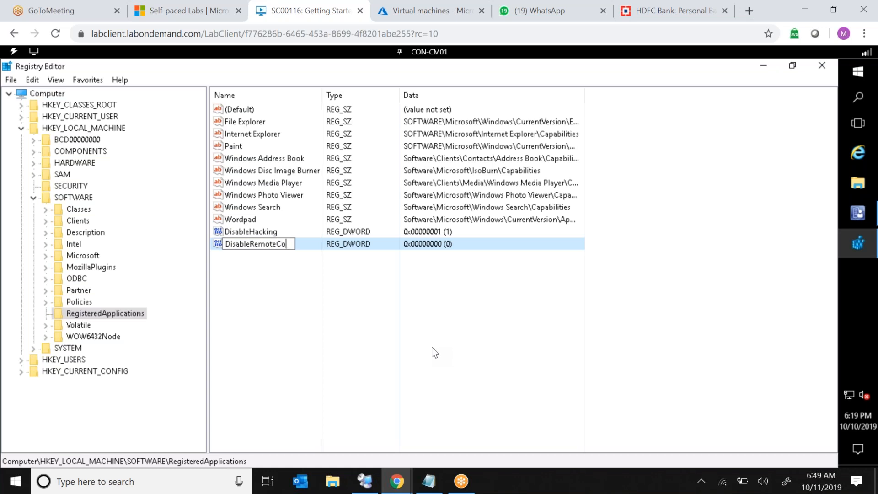
{"action": "type", "text": "deExecu"}
{"action": "key", "text": "Return"}
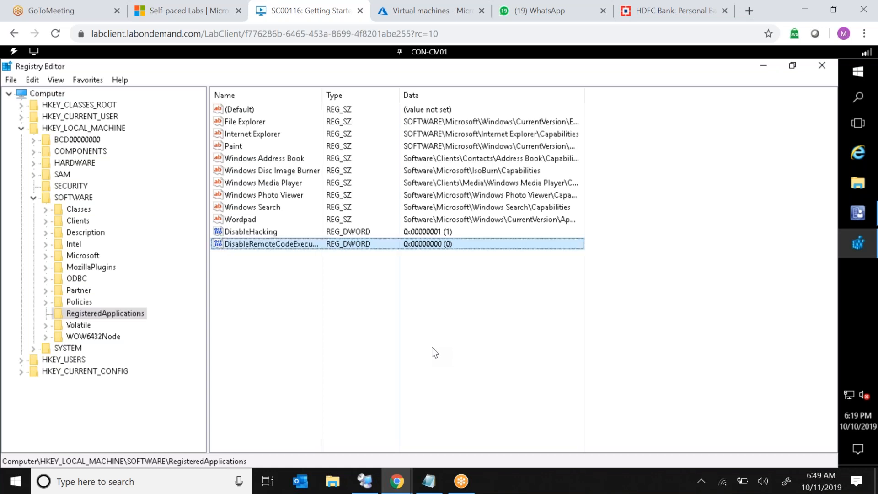
Set the DisableRemoteCodeExecution value data to 1 and return to the Configuration Manager console.
{"action": "double_click", "coordinate": [323, 95]}
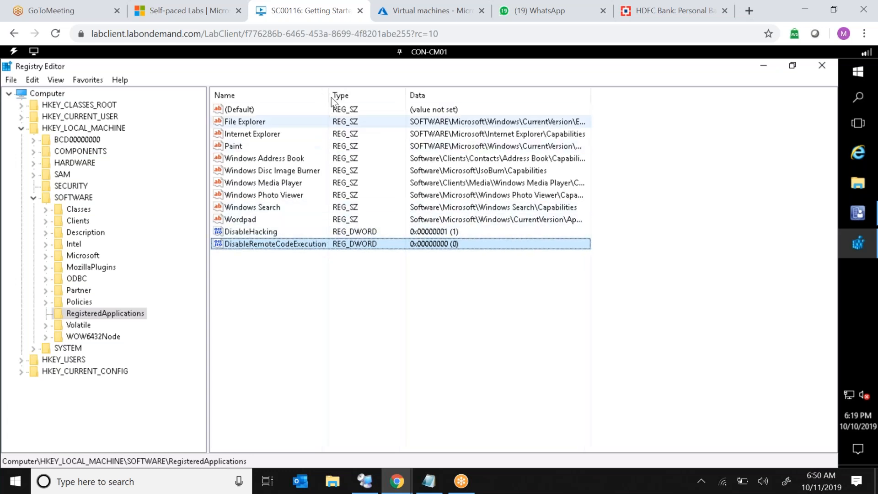
{"action": "left_click_drag", "start_coordinate": [329, 95], "coordinate": [347, 96]}
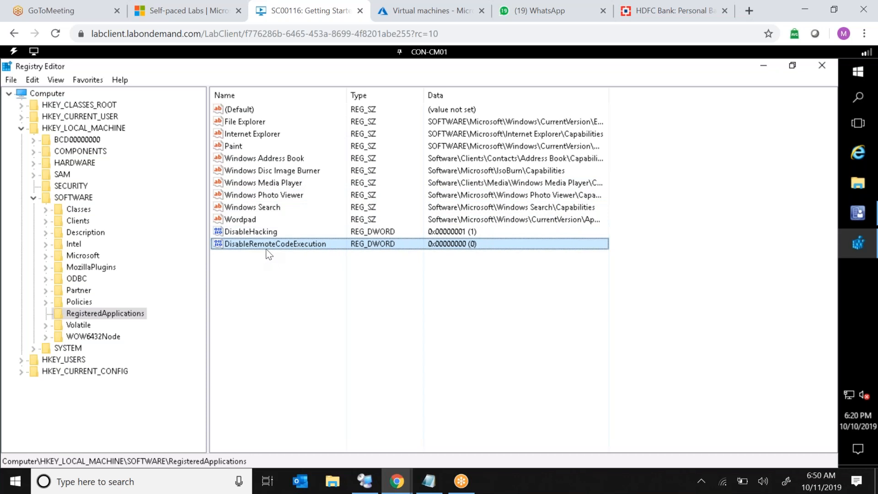
{"action": "double_click", "coordinate": [293, 244]}
{"action": "type", "text": "1"}
{"action": "left_click", "coordinate": [165, 223]}
{"action": "left_click", "coordinate": [858, 218]}
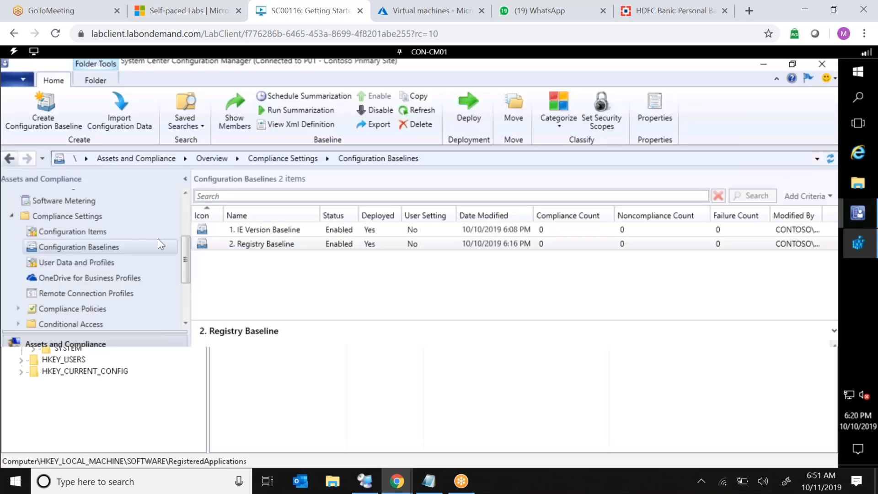
Create a new configuration item named 3. Foreceful Registry Creation and advance to its settings page.
{"action": "right_click", "coordinate": [110, 246]}
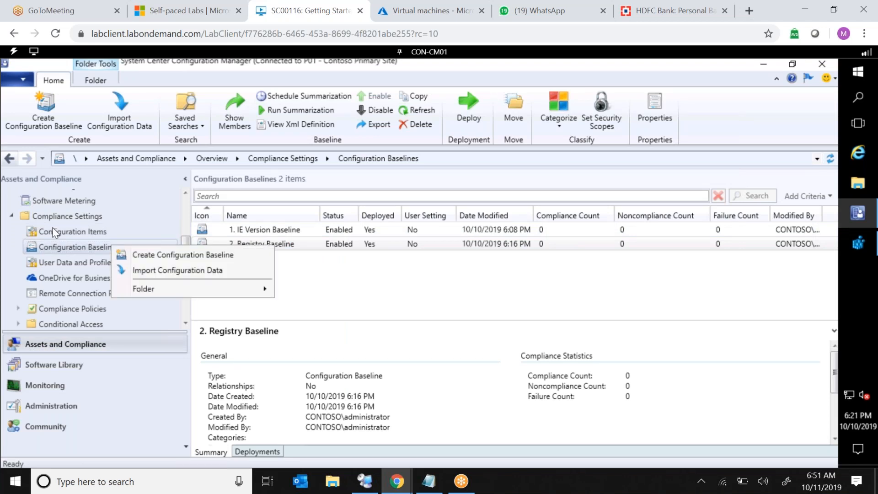
{"action": "left_click", "coordinate": [54, 232]}
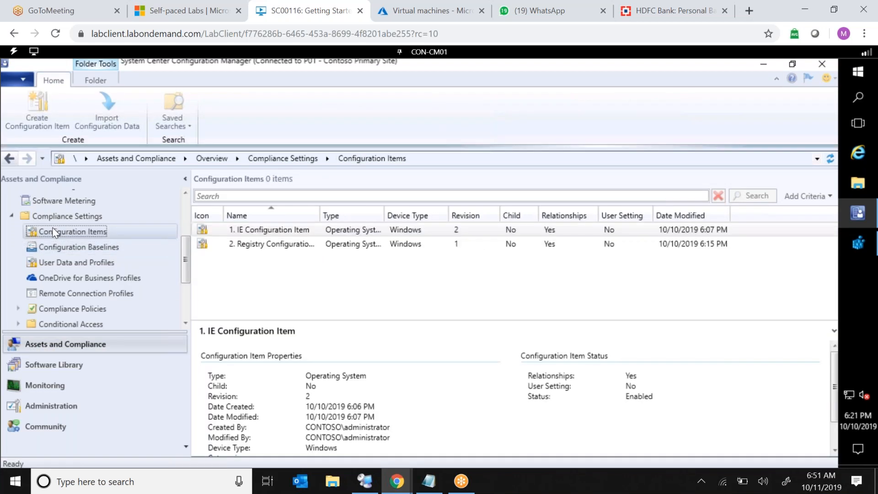
{"action": "right_click", "coordinate": [54, 232]}
{"action": "left_click", "coordinate": [130, 234]}
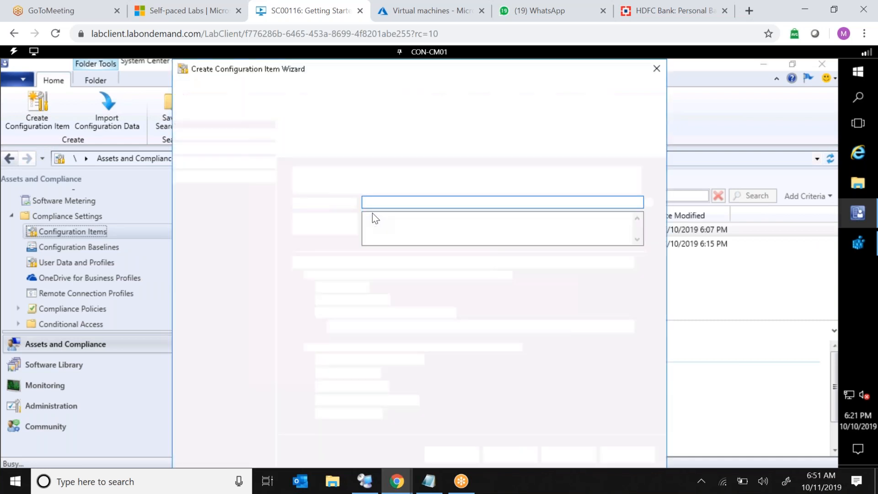
{"action": "type", "text": "3. "}
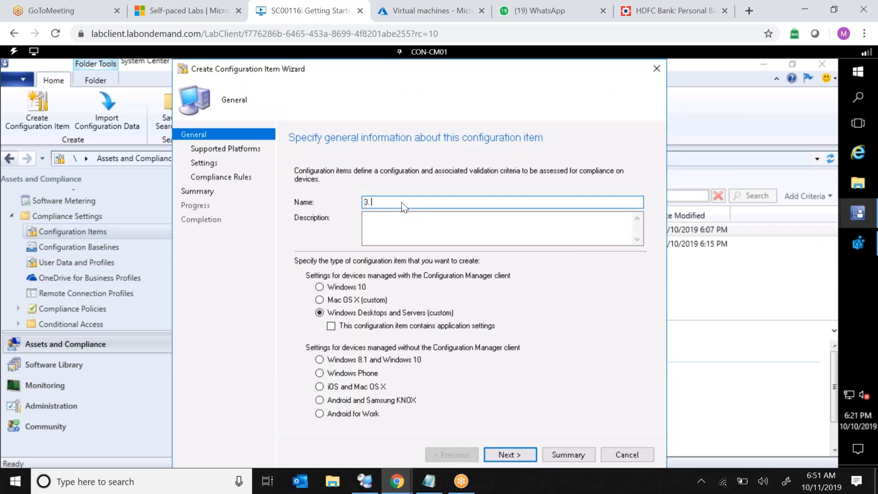
{"action": "type", "text": "Foreceful Registry Creation"}
{"action": "left_click", "coordinate": [509, 454]}
{"action": "left_click", "coordinate": [509, 454]}
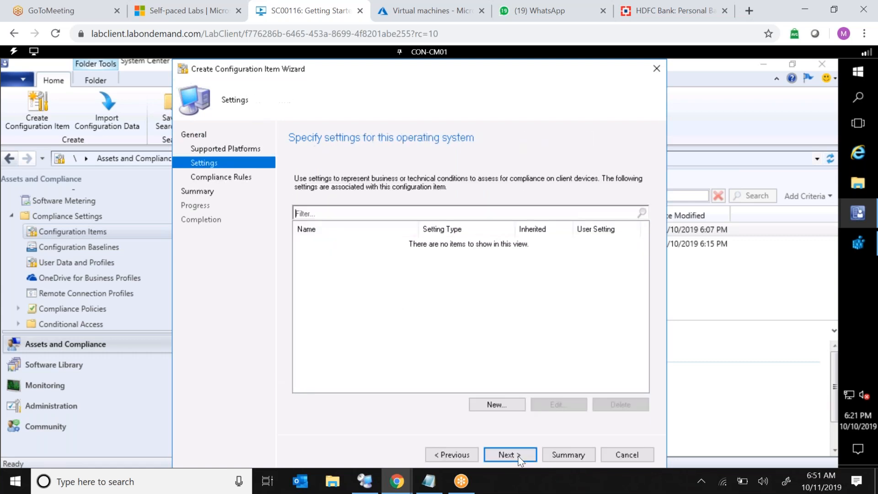
Add a new setting named Forcefull Registry Setting to the configuration item.
{"action": "left_click", "coordinate": [502, 404]}
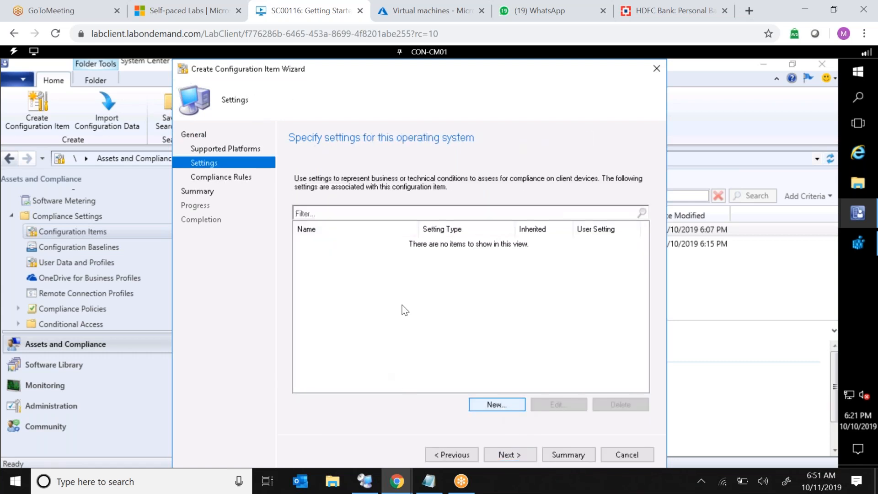
{"action": "type", "text": "Fore"}
{"action": "type", "text": "efull Re"}
{"action": "type", "text": "g"}
{"action": "type", "text": "istry "}
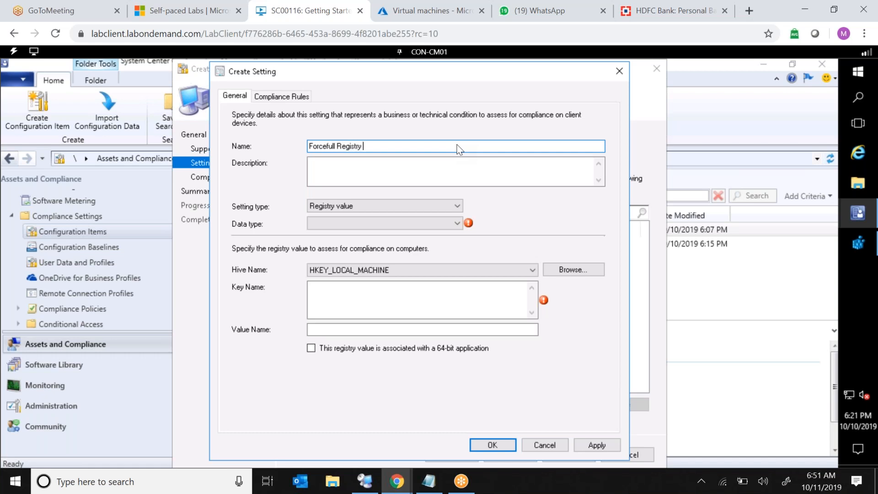
{"action": "type", "text": "Setting"}
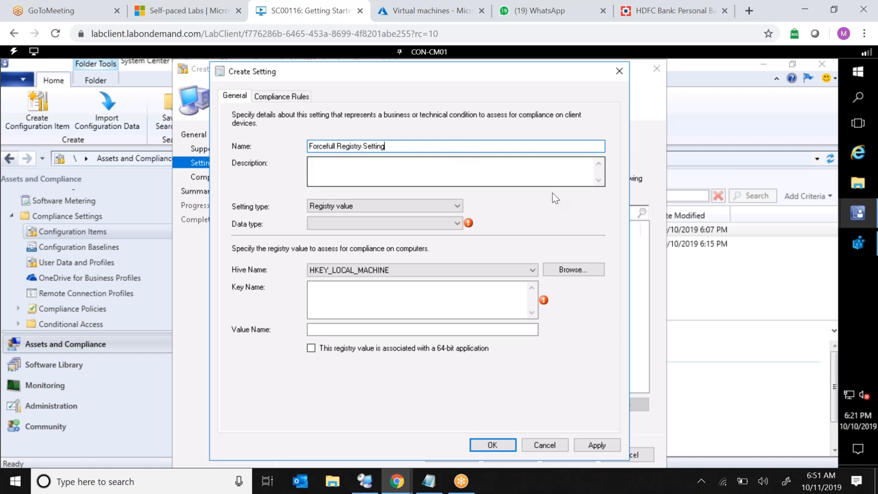
Browse to the DisableRemoteCodeExecution value, require it to equal 1, and allow creating it as REG_DWORD when remediated.
{"action": "left_click", "coordinate": [577, 270]}
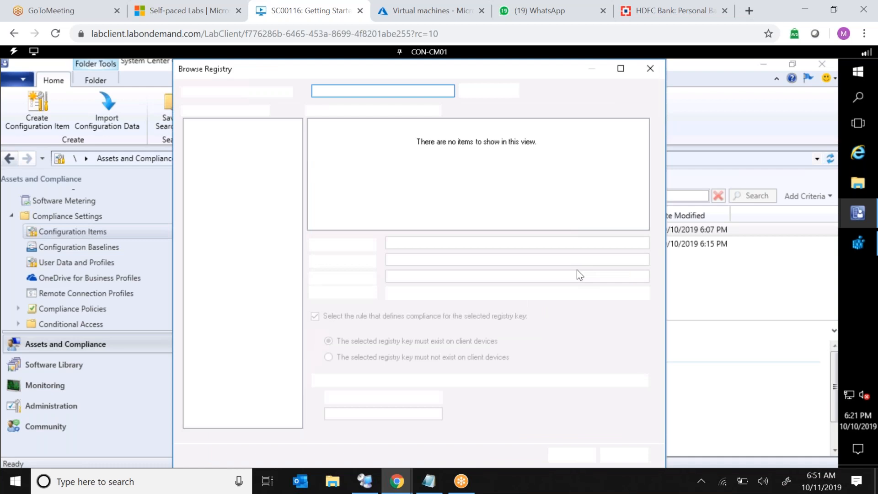
{"action": "left_click", "coordinate": [215, 217]}
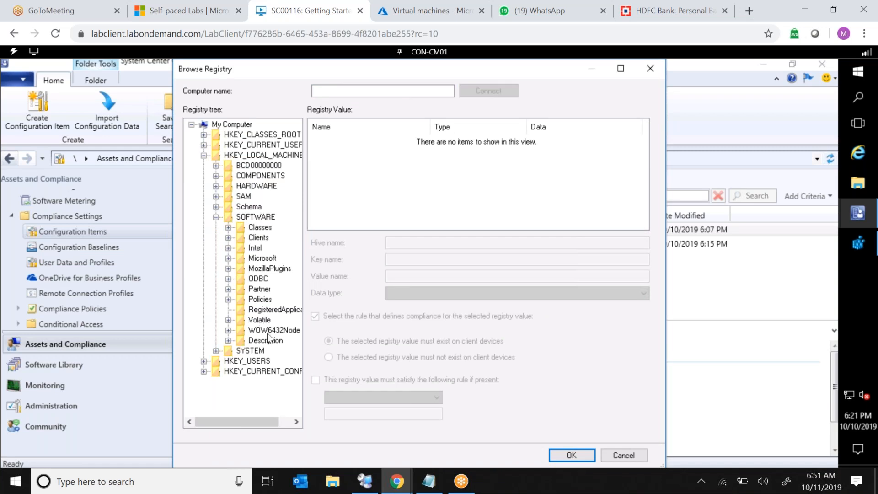
{"action": "left_click", "coordinate": [271, 310]}
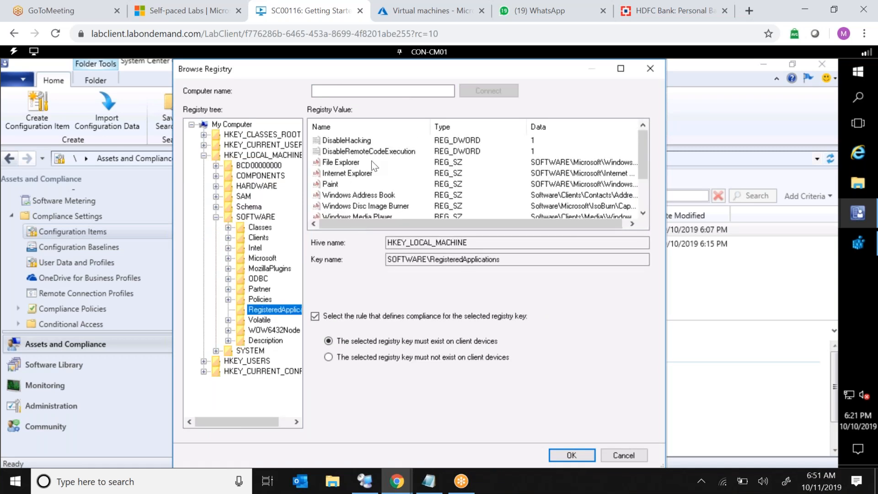
{"action": "left_click", "coordinate": [386, 151]}
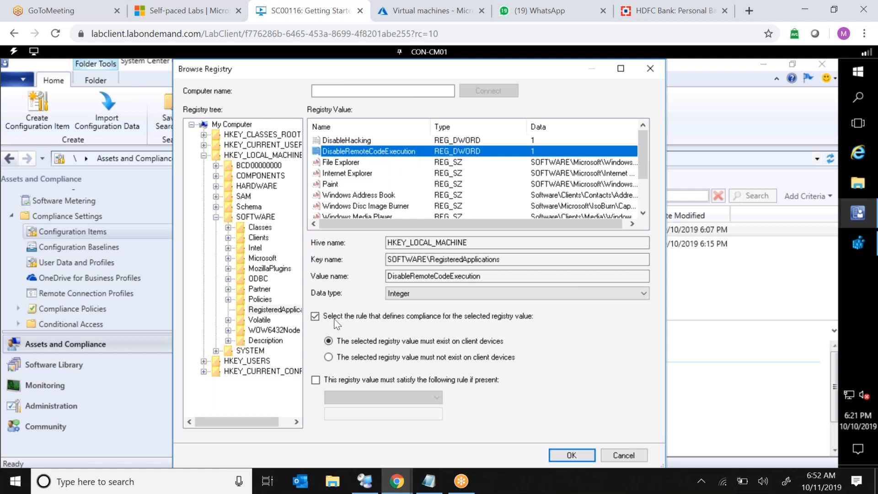
{"action": "left_click", "coordinate": [315, 380]}
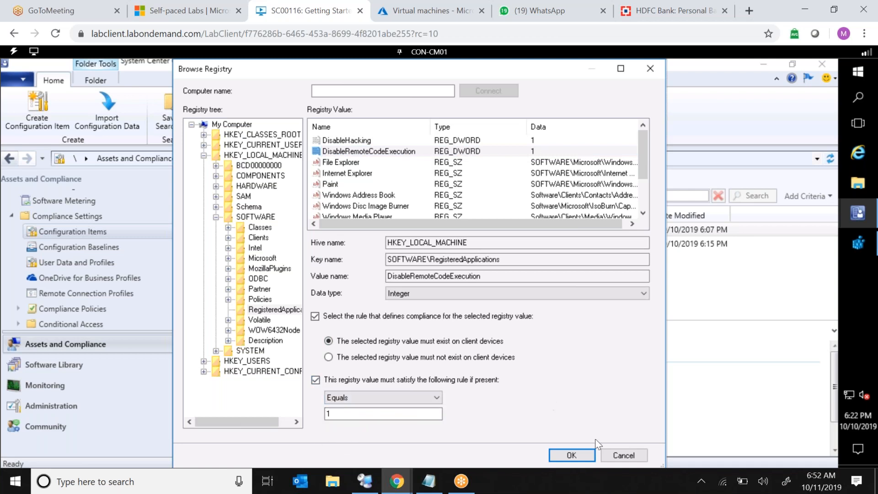
{"action": "left_click", "coordinate": [571, 455]}
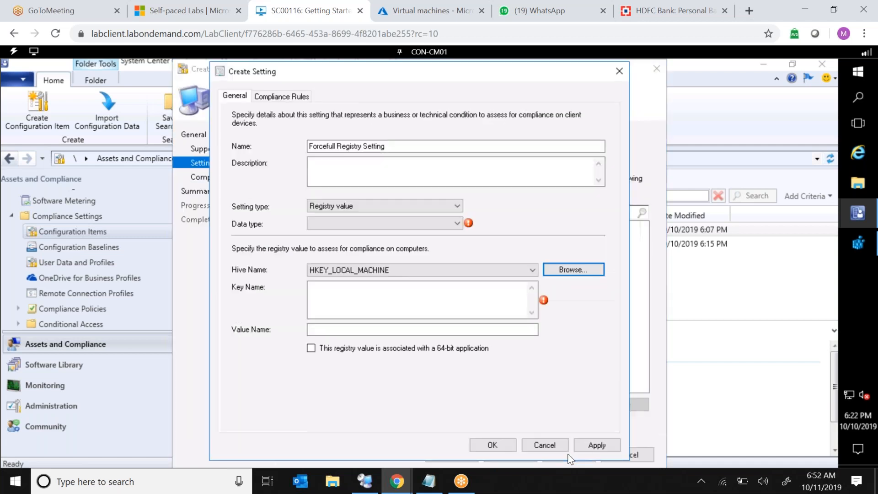
{"action": "left_click", "coordinate": [311, 369]}
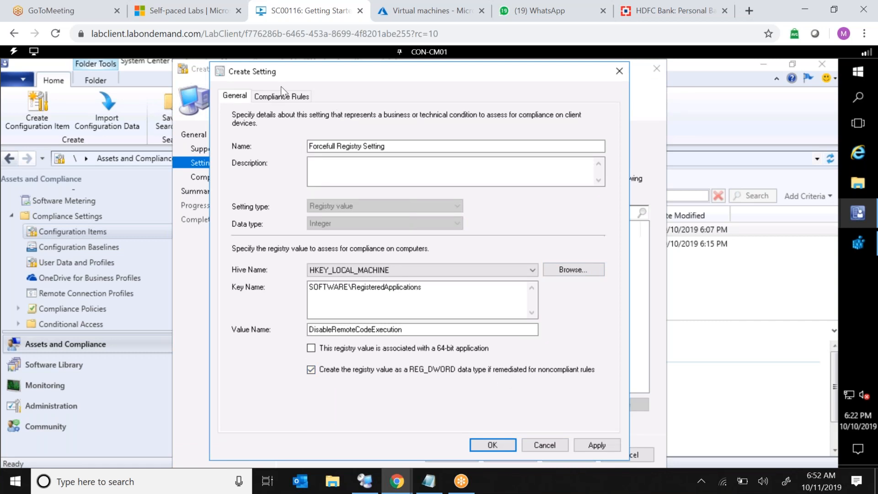
Edit the DisableRemoteCodeExecution Equals 1 rule to remediate noncompliant rules and report noncompliance when the setting instance is not found.
{"action": "left_click", "coordinate": [274, 101]}
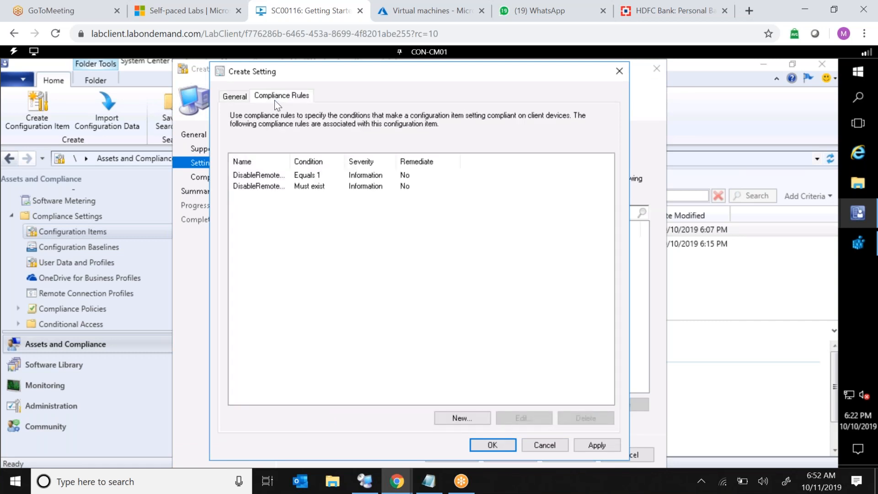
{"action": "double_click", "coordinate": [290, 160]}
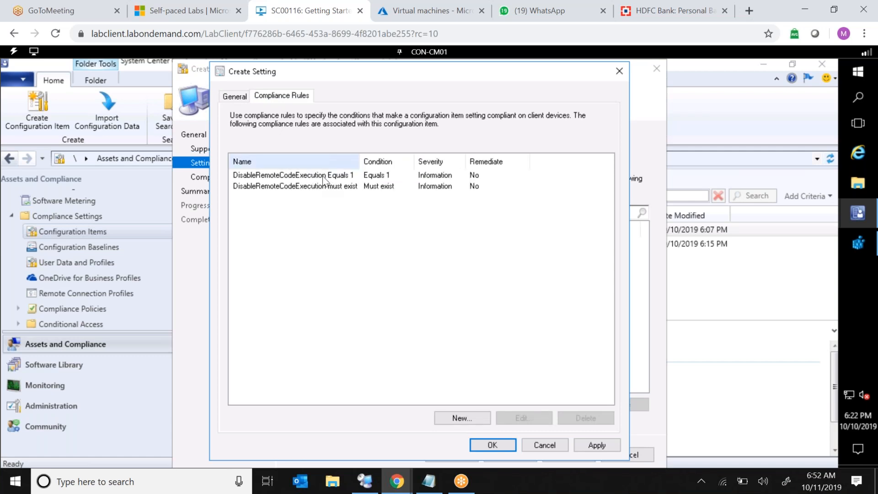
{"action": "left_click", "coordinate": [379, 178]}
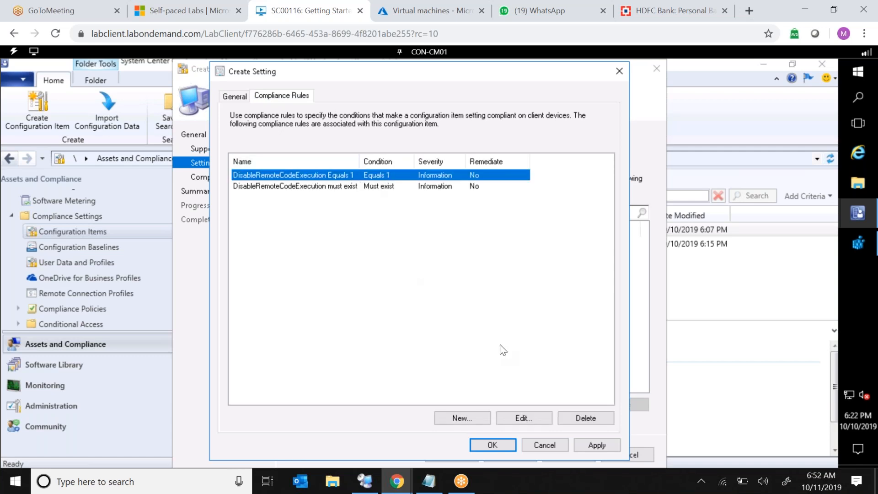
{"action": "left_click", "coordinate": [514, 419]}
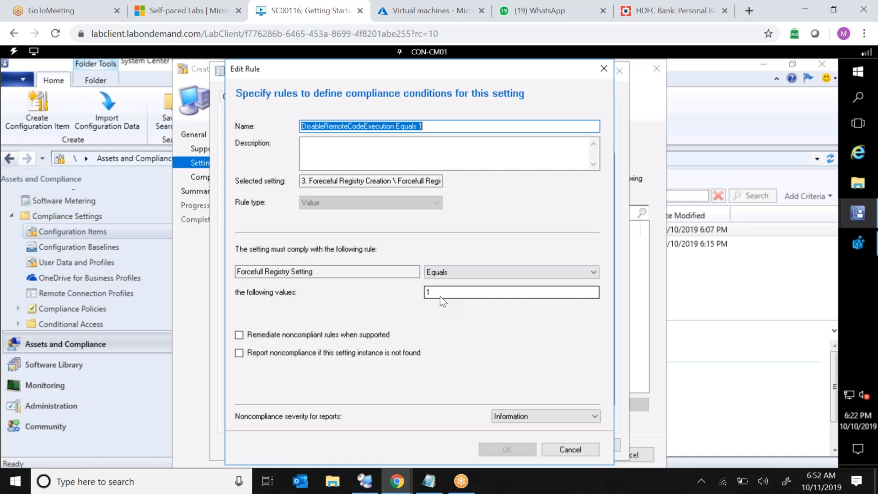
{"action": "left_click", "coordinate": [239, 336]}
{"action": "left_click", "coordinate": [239, 354]}
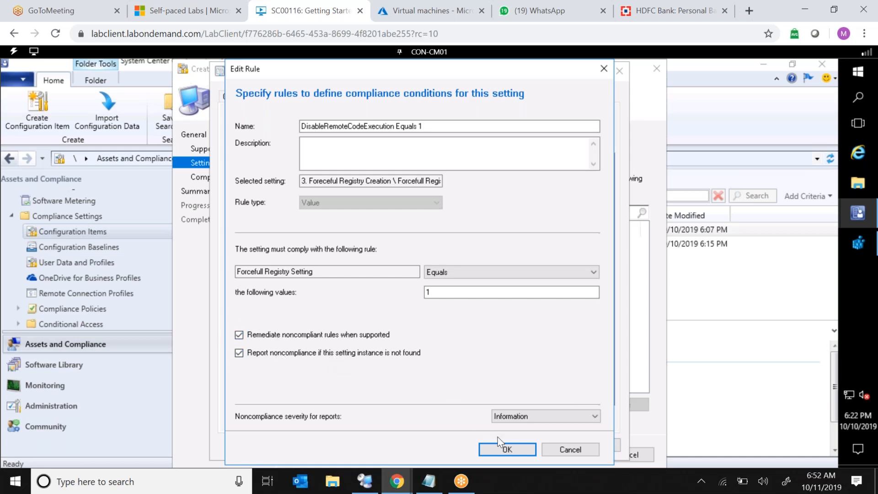
{"action": "left_click", "coordinate": [506, 452]}
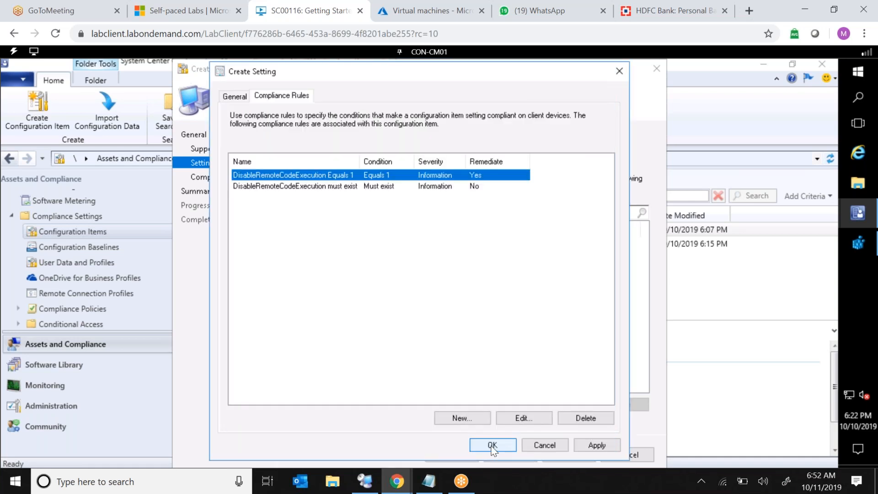
{"action": "left_click", "coordinate": [493, 446]}
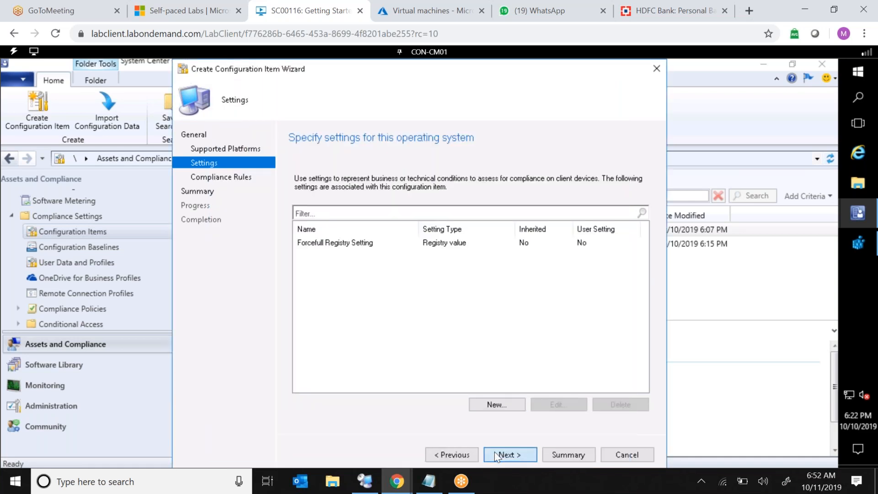
Finish the Create Configuration Item Wizard for 3. Foreceful Registry Creation and close it.
{"action": "left_click", "coordinate": [497, 455]}
{"action": "left_click", "coordinate": [505, 453]}
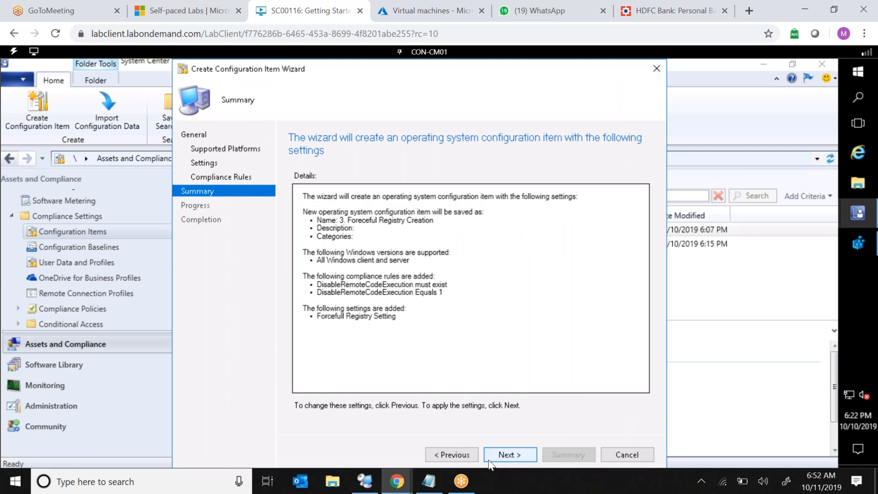
{"action": "left_click", "coordinate": [493, 455]}
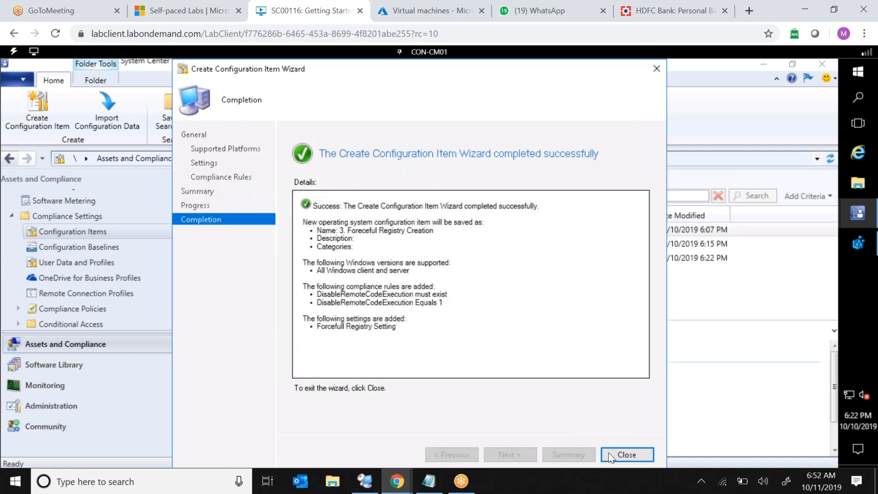
{"action": "left_click", "coordinate": [611, 455]}
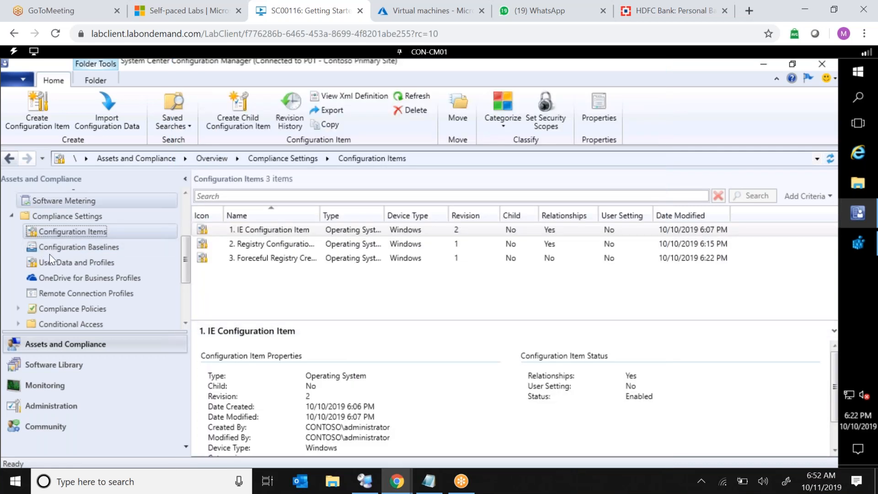
Create a new configuration baseline named 3. Forefull Registry Baseline.
{"action": "left_click", "coordinate": [64, 245]}
{"action": "right_click", "coordinate": [64, 245]}
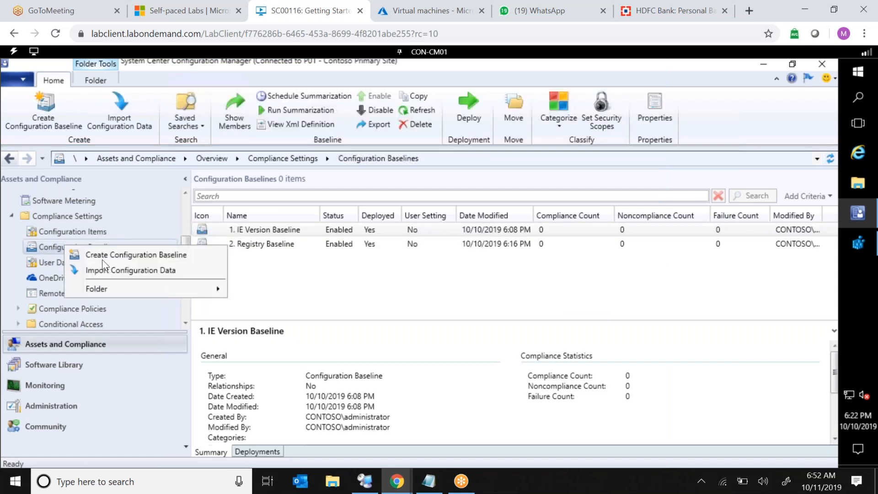
{"action": "left_click", "coordinate": [104, 259]}
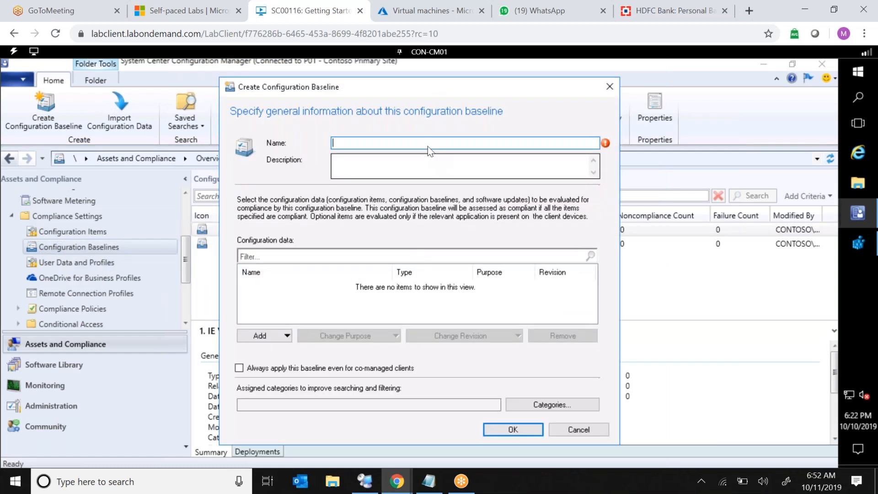
{"action": "type", "text": "3."}
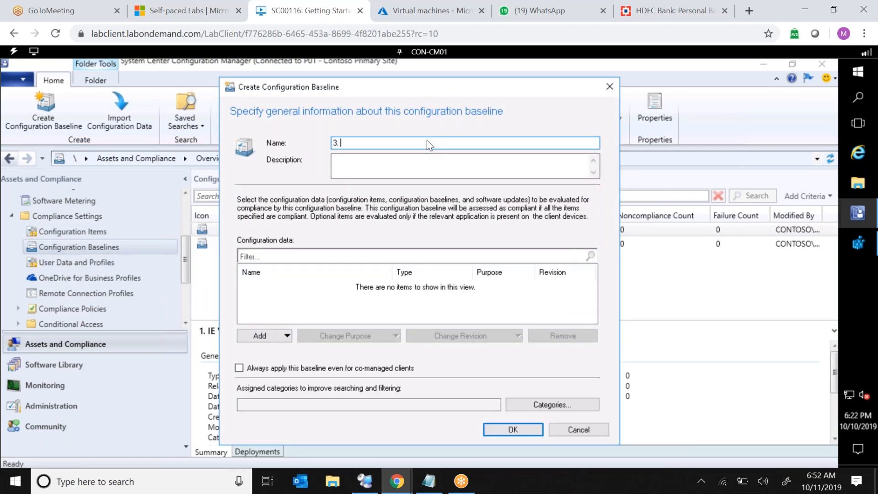
{"action": "type", "text": "1,Forefull Registry Baseline"}
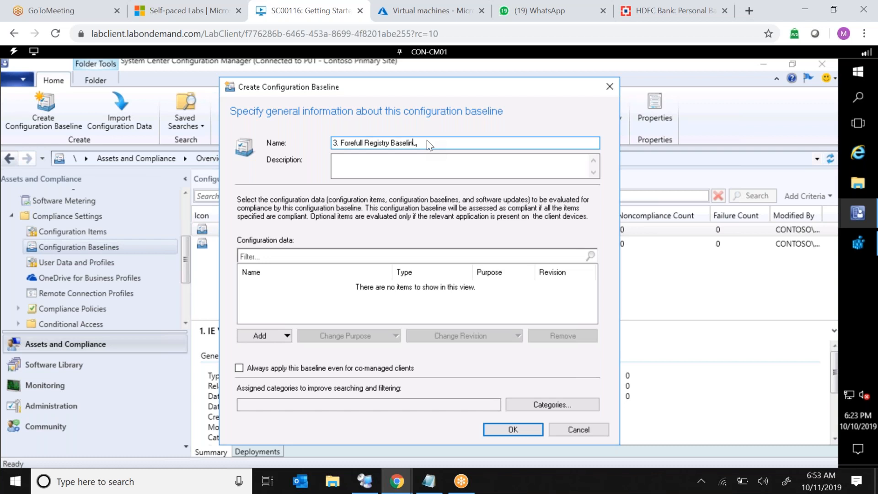
Add the 3. Foreceful Registry Creation configuration item to the baseline and save it.
{"action": "left_click", "coordinate": [284, 336]}
{"action": "left_click", "coordinate": [276, 352]}
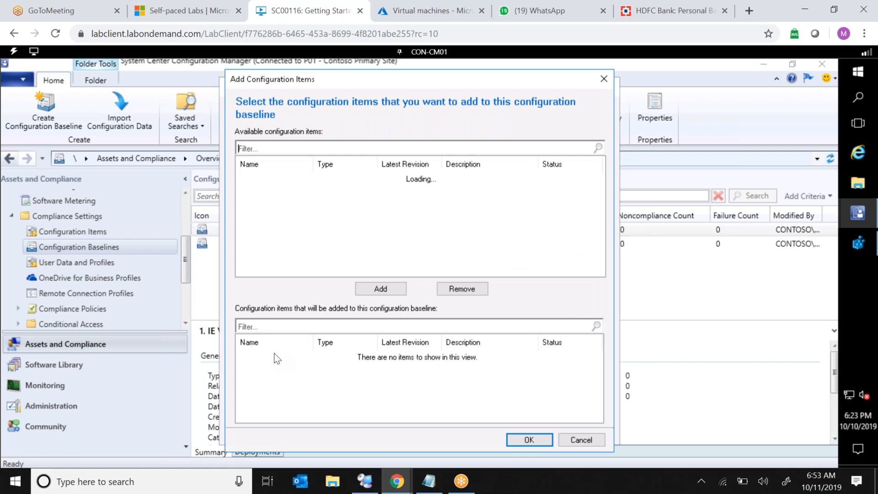
{"action": "left_click", "coordinate": [279, 201]}
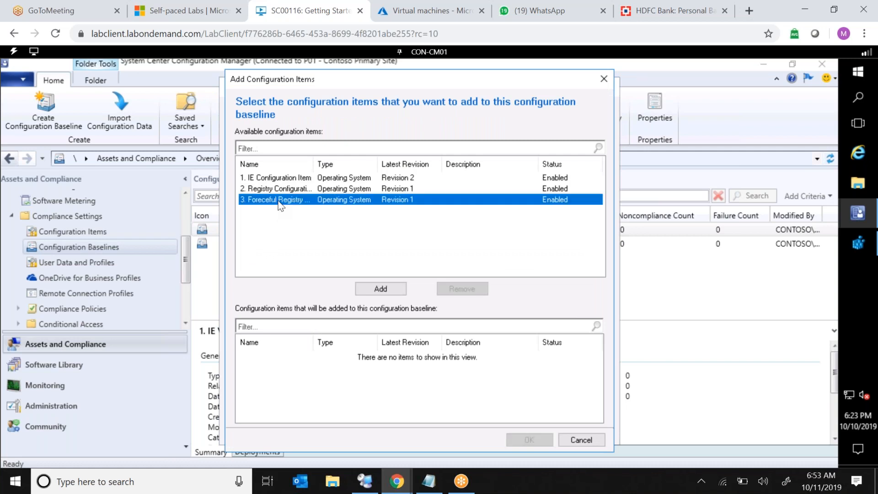
{"action": "left_click", "coordinate": [373, 288]}
{"action": "left_click", "coordinate": [522, 442]}
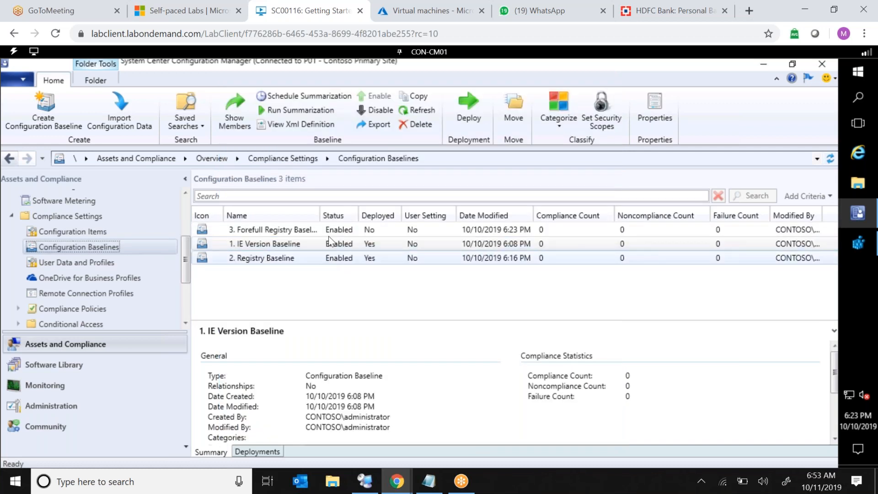
Start deploying 3. Forefull Registry Baseline with remediation enabled, also allowing remediation outside the maintenance window.
{"action": "left_click", "coordinate": [332, 231]}
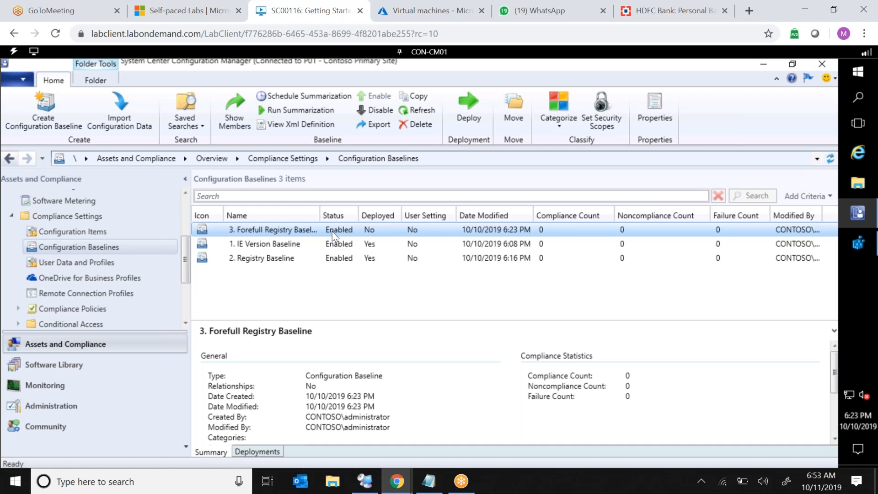
{"action": "right_click", "coordinate": [332, 232]}
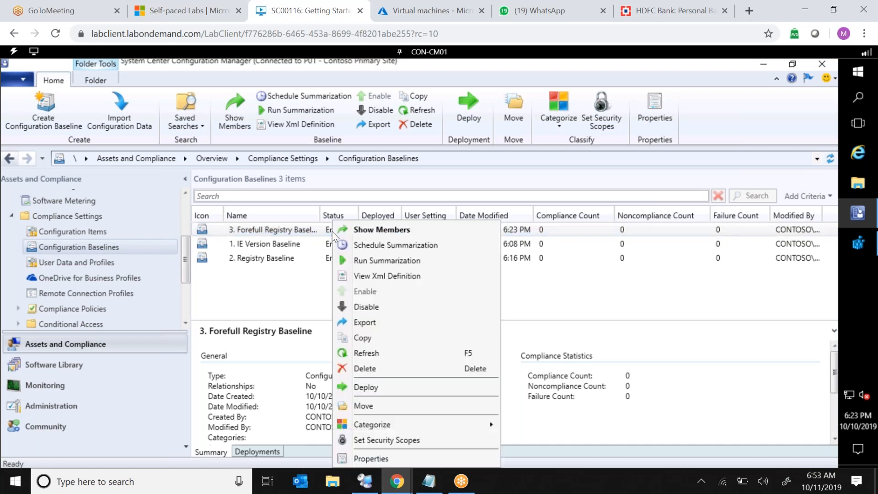
{"action": "left_click", "coordinate": [362, 387]}
{"action": "left_click", "coordinate": [284, 198]}
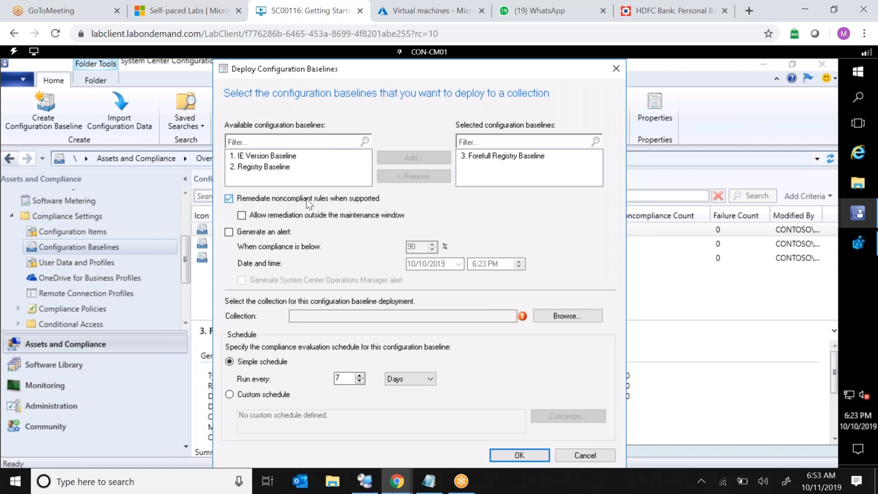
{"action": "left_click", "coordinate": [252, 216]}
Target the All Systems device collection, adjust the evaluation schedule, and confirm the deployment.
{"action": "left_click", "coordinate": [563, 316]}
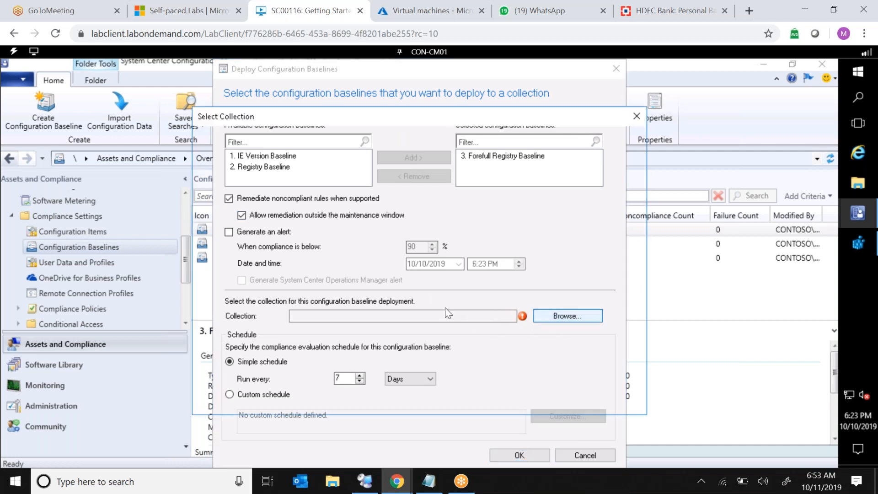
{"action": "left_click", "coordinate": [293, 141]}
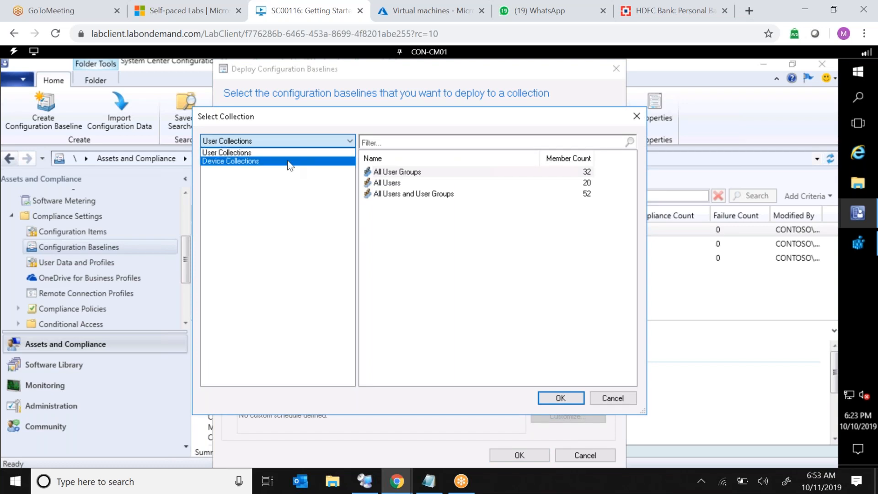
{"action": "left_click", "coordinate": [290, 162]}
{"action": "double_click", "coordinate": [398, 195]}
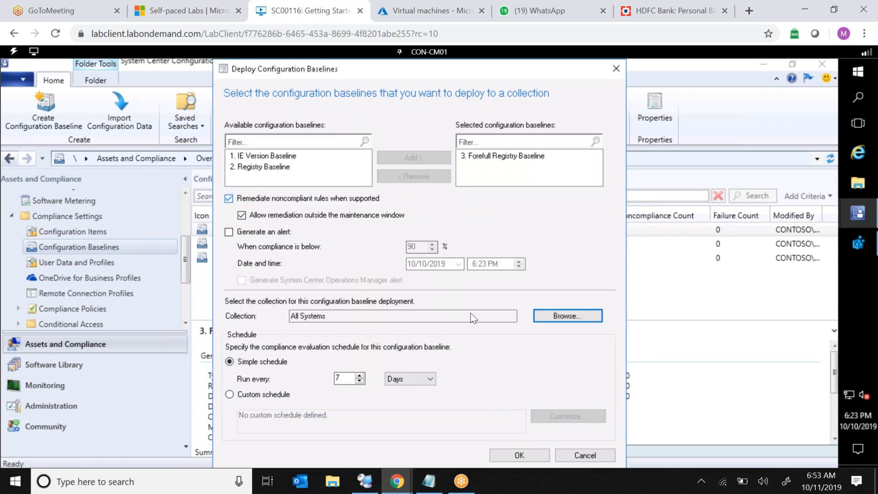
{"action": "left_click", "coordinate": [390, 376]}
{"action": "left_click", "coordinate": [394, 391]}
{"action": "left_click", "coordinate": [516, 455]}
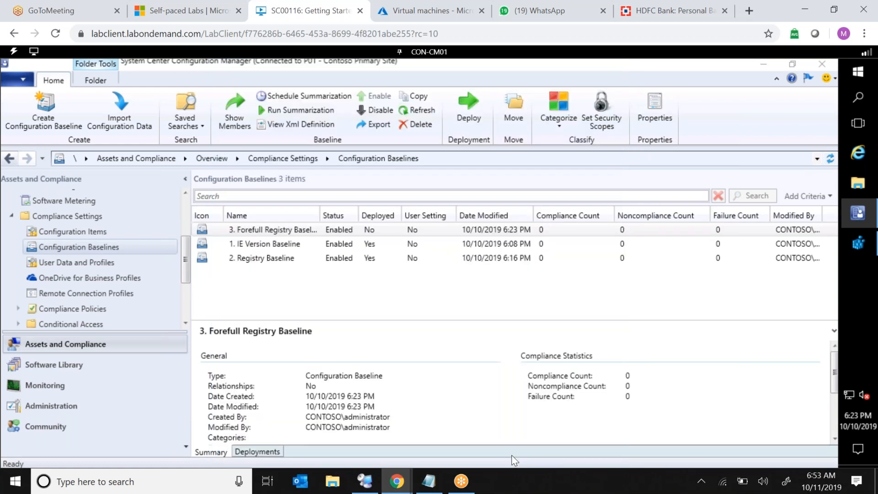
Switch to the CON-CL01 machine and sign in as CONTOSO\administrator with the account password.
{"action": "left_click", "coordinate": [405, 234]}
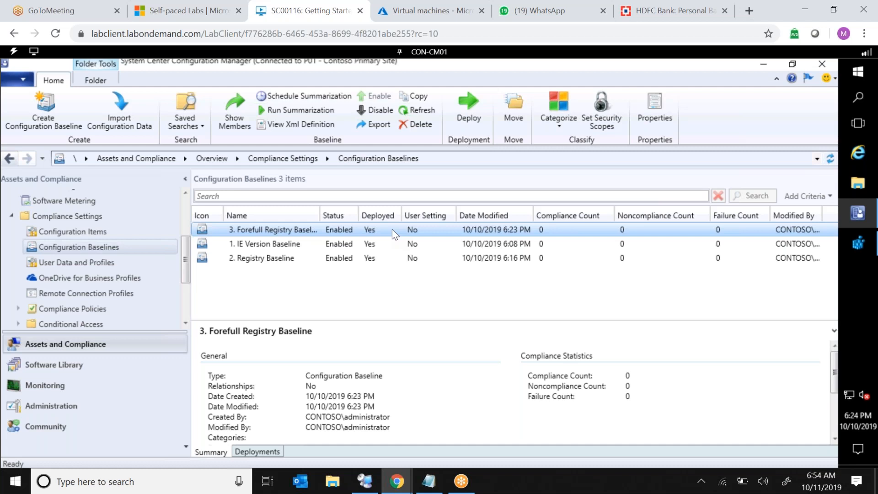
{"action": "left_click", "coordinate": [434, 53]}
{"action": "left_click", "coordinate": [425, 102]}
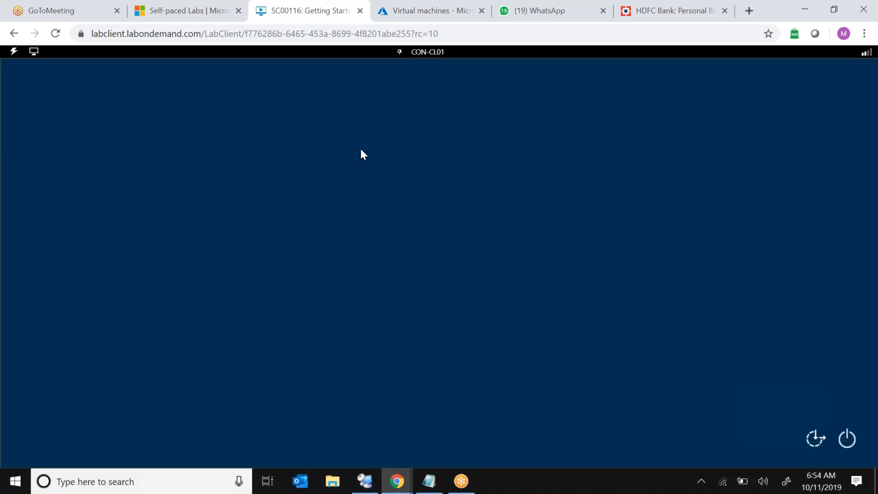
{"action": "left_click", "coordinate": [14, 51]}
{"action": "mouse_move", "coordinate": [36, 110]}
{"action": "left_click", "coordinate": [120, 130]}
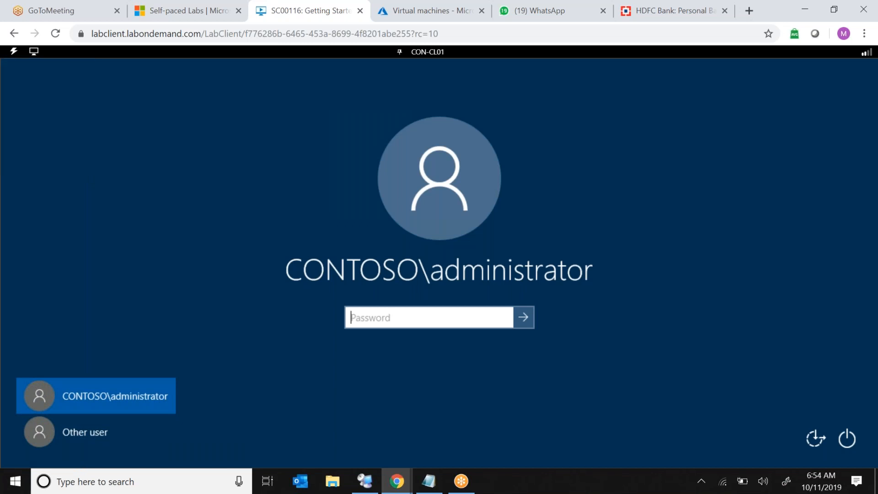
{"action": "left_click", "coordinate": [520, 320]}
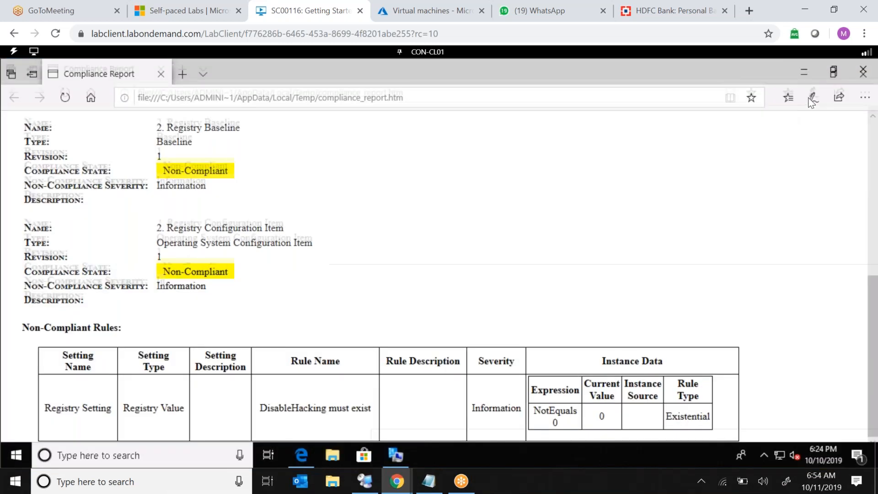
Close the compliance report and launch regedit from the Run dialog.
{"action": "left_click", "coordinate": [863, 71]}
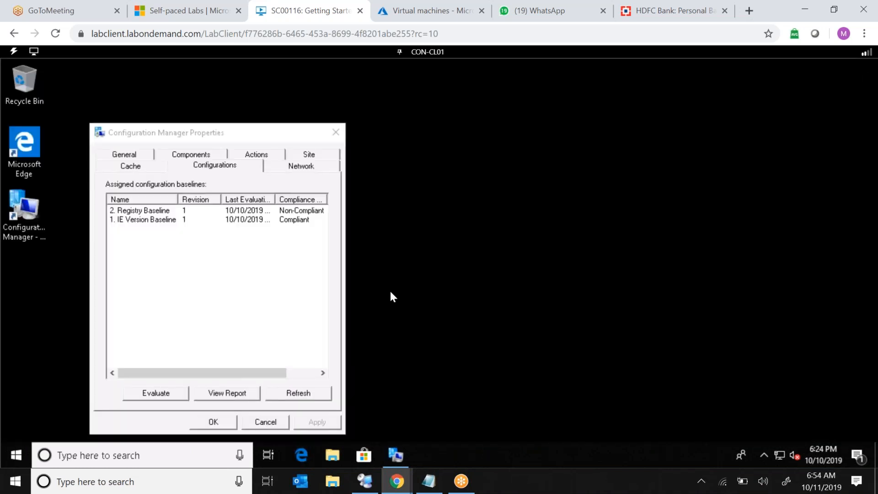
{"action": "right_click", "coordinate": [12, 452]}
{"action": "left_click", "coordinate": [70, 393]}
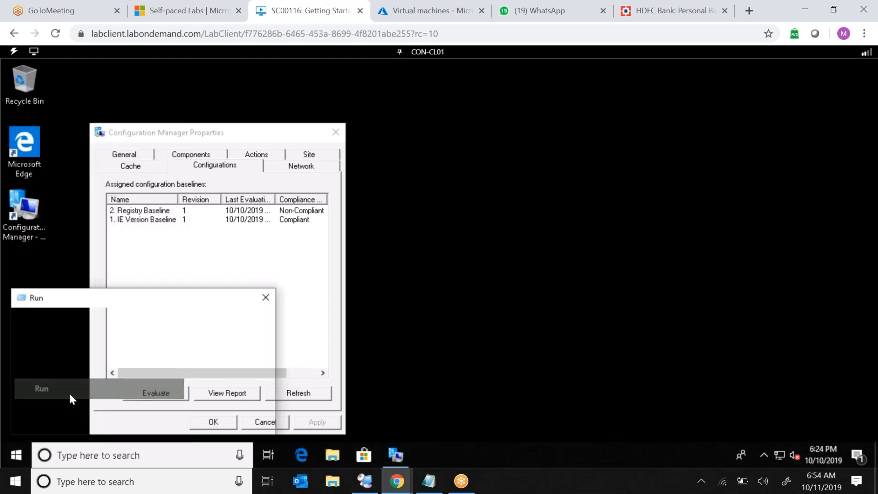
{"action": "type", "text": "regedit"}
{"action": "key", "text": "Return"}
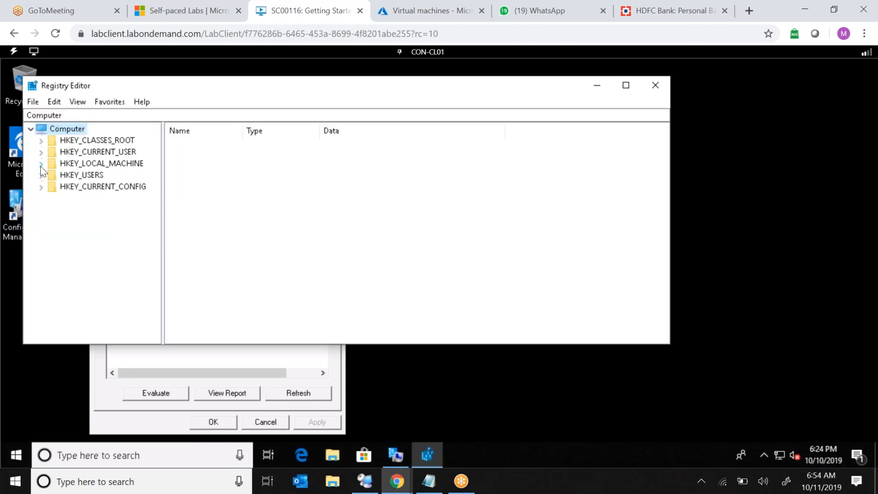
Browse to HKEY_LOCAL_MACHINE\SOFTWARE\RegisteredApplications in Registry Editor and inspect its values with the window maximized.
{"action": "left_click", "coordinate": [41, 163]}
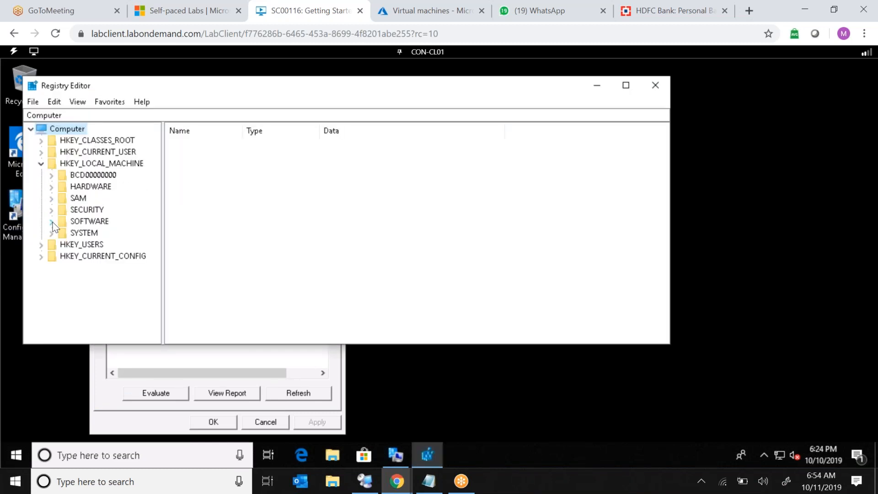
{"action": "left_click", "coordinate": [51, 222]}
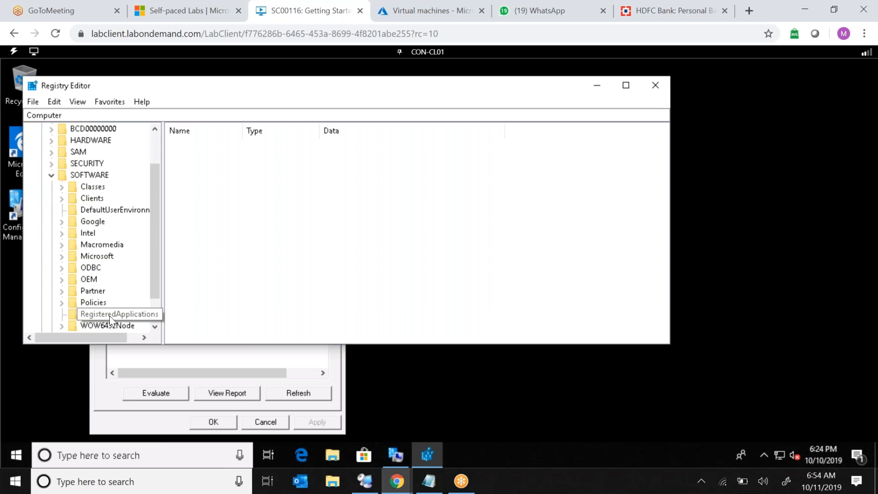
{"action": "left_click", "coordinate": [108, 315]}
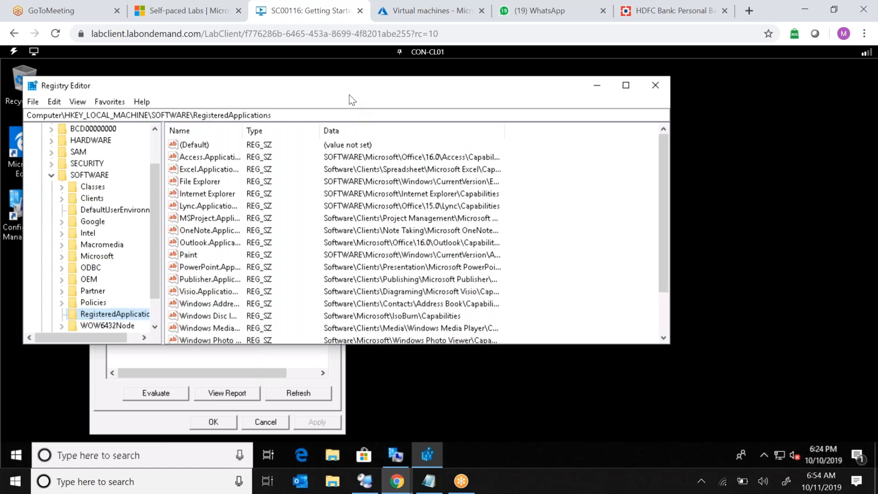
{"action": "left_click", "coordinate": [663, 338]}
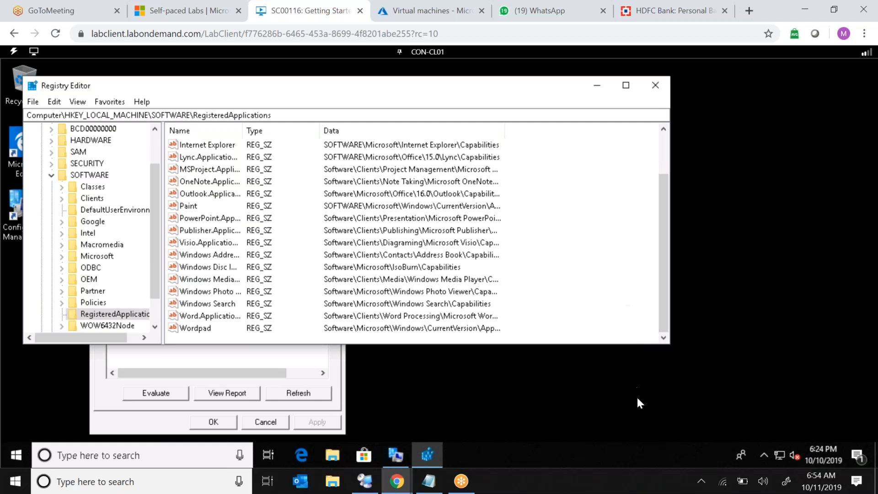
{"action": "left_click", "coordinate": [626, 86]}
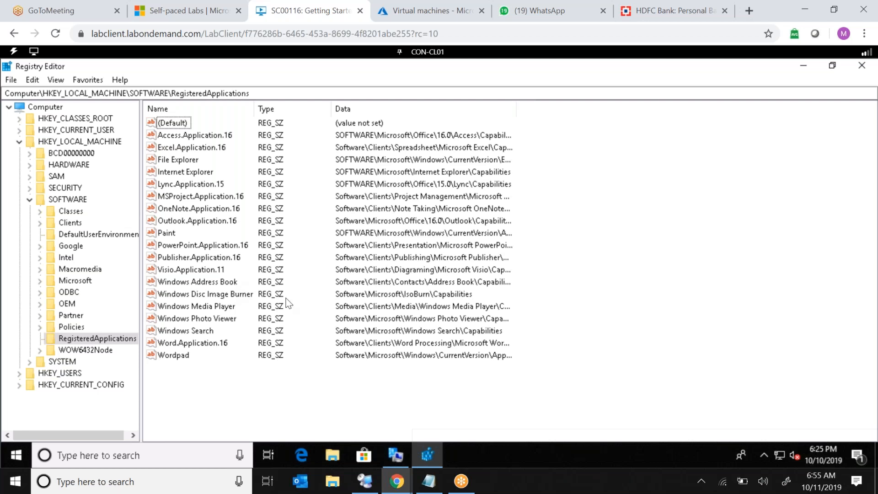
Open the Configuration Manager client properties and run the Machine Policy Retrieval & Evaluation Cycle.
{"action": "left_click", "coordinate": [396, 456]}
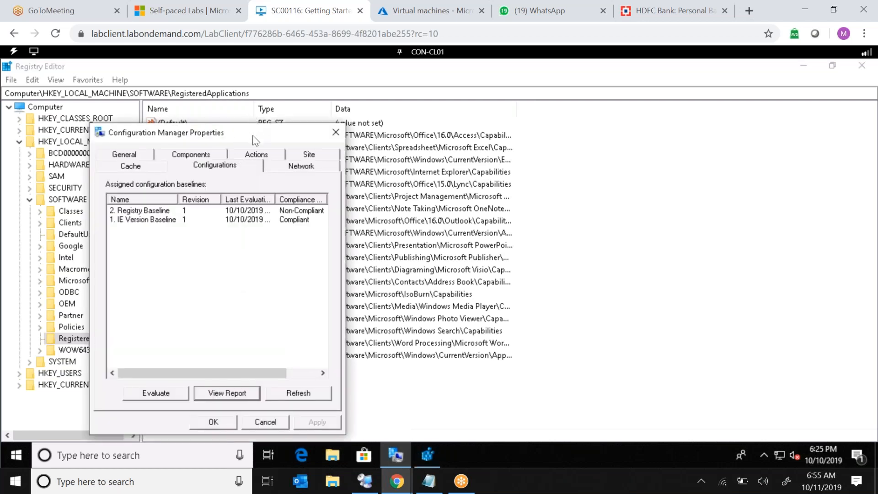
{"action": "left_click_drag", "start_coordinate": [238, 132], "coordinate": [598, 104]}
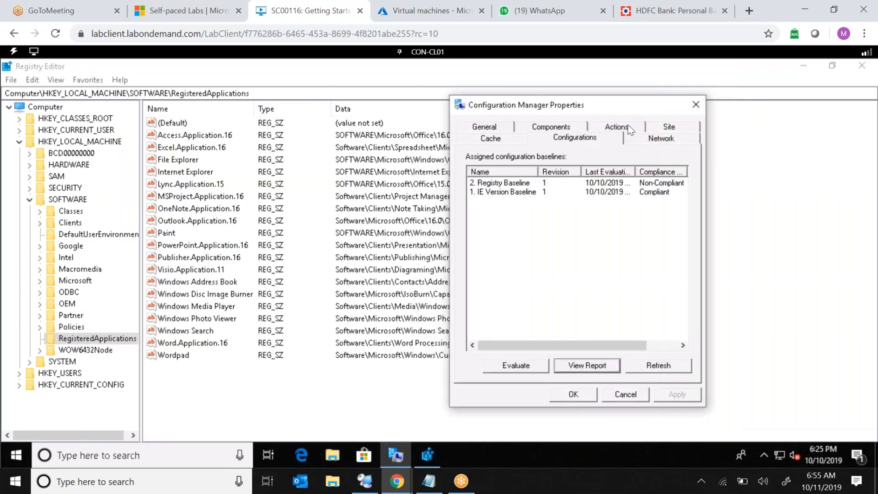
{"action": "left_click", "coordinate": [629, 129]}
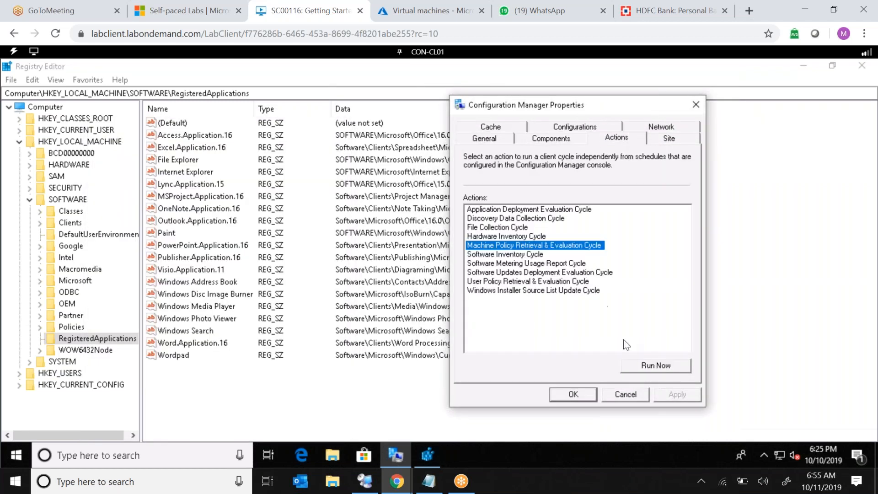
{"action": "left_click", "coordinate": [641, 366]}
{"action": "key", "text": "space"}
{"action": "key", "text": "space"}
{"action": "key", "text": "space"}
{"action": "key", "text": "space"}
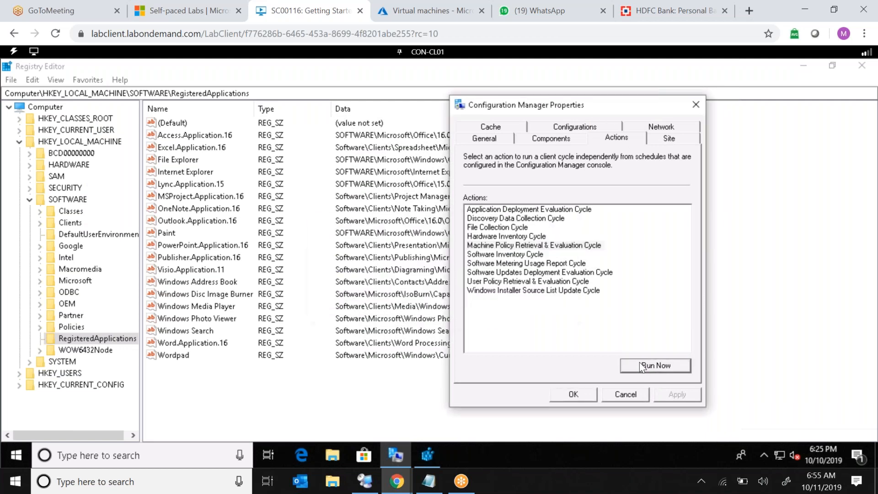
{"action": "key", "text": "space"}
{"action": "key", "text": "space"}
{"action": "key", "text": "space"}
{"action": "key", "text": "space"}
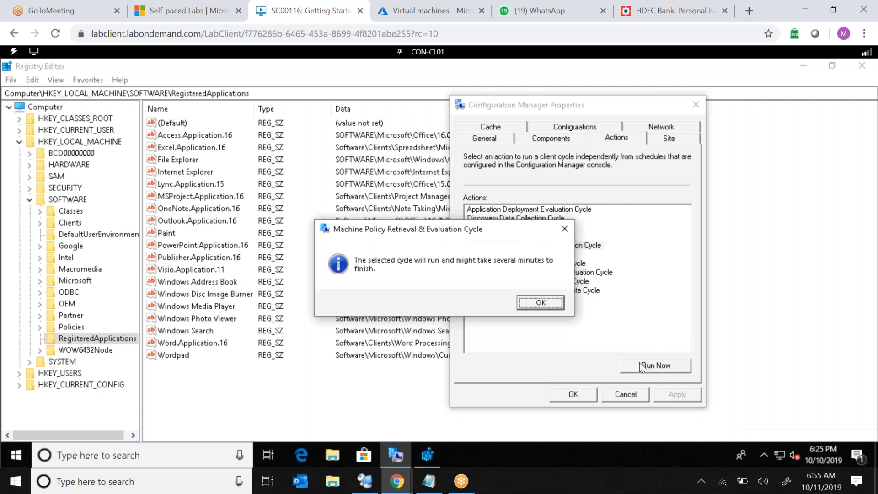
{"action": "key", "text": "space"}
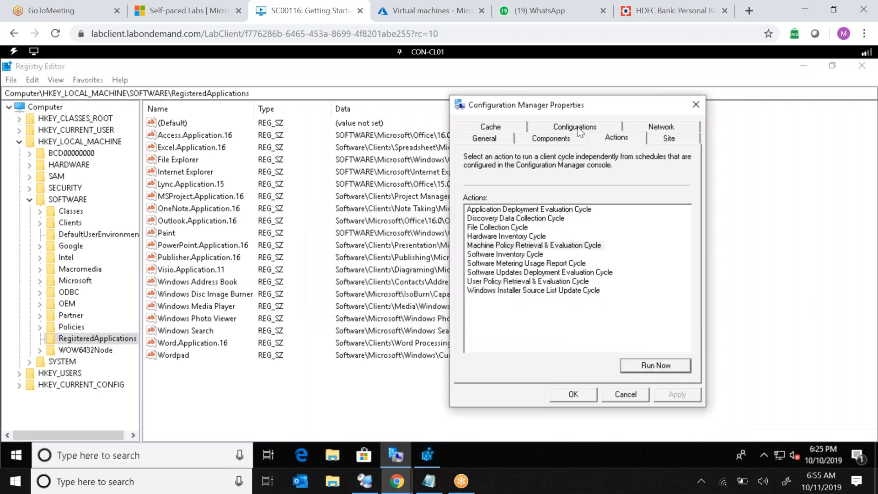
Refresh the assigned configuration baselines and evaluate the Forefull Registry Baseline.
{"action": "left_click", "coordinate": [583, 131]}
{"action": "left_click", "coordinate": [632, 364]}
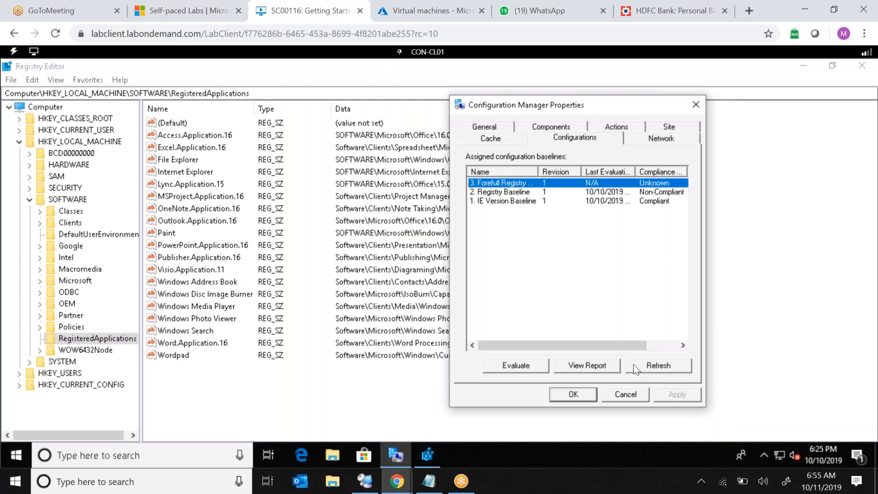
{"action": "left_click", "coordinate": [509, 363]}
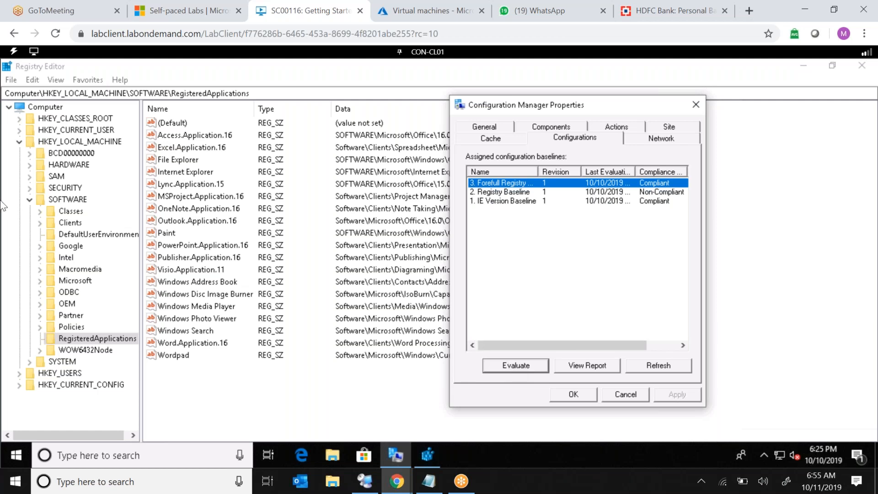
Refresh Registry Editor and select the DisableRemoteCodeExecution value under RegisteredApplications.
{"action": "left_click", "coordinate": [154, 62]}
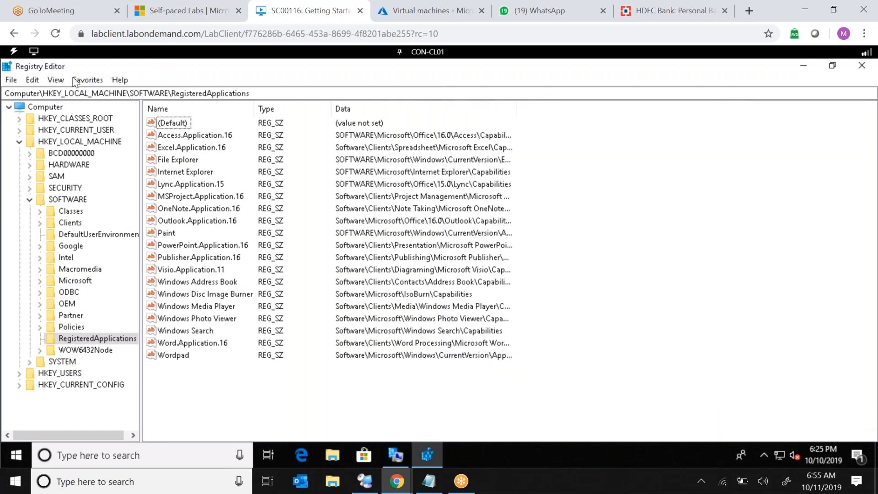
{"action": "left_click", "coordinate": [59, 81]}
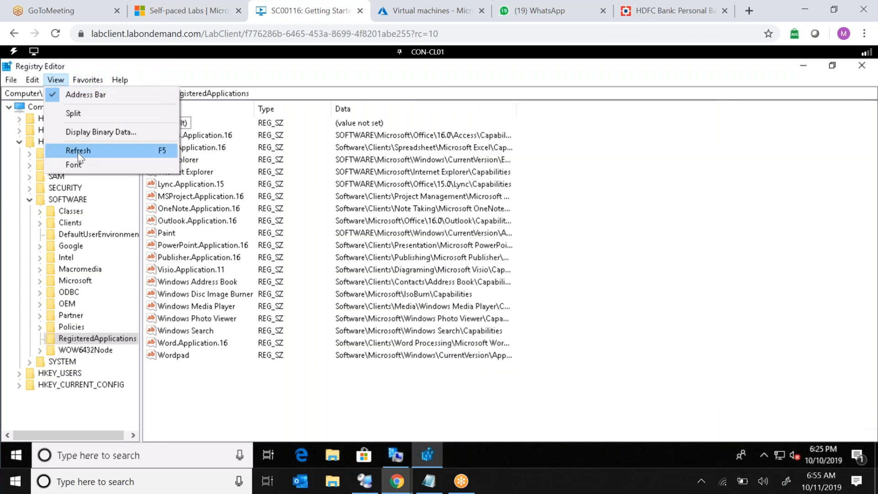
{"action": "left_click", "coordinate": [78, 151]}
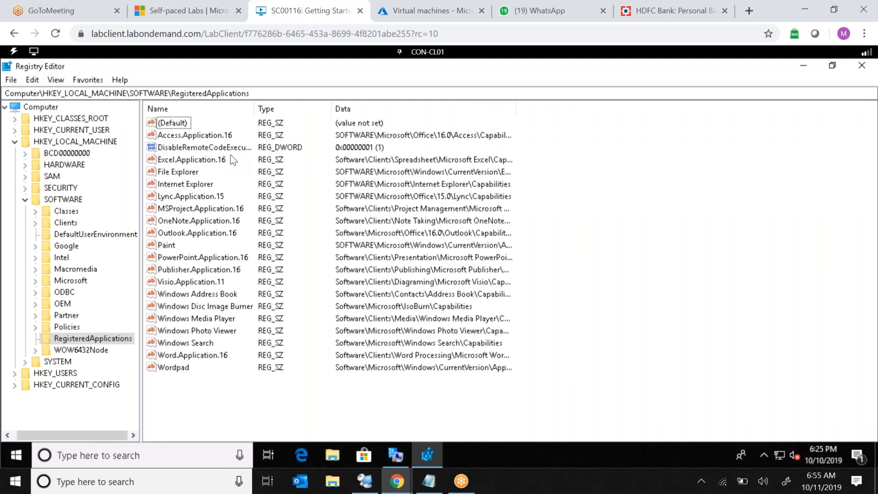
{"action": "left_click", "coordinate": [230, 152]}
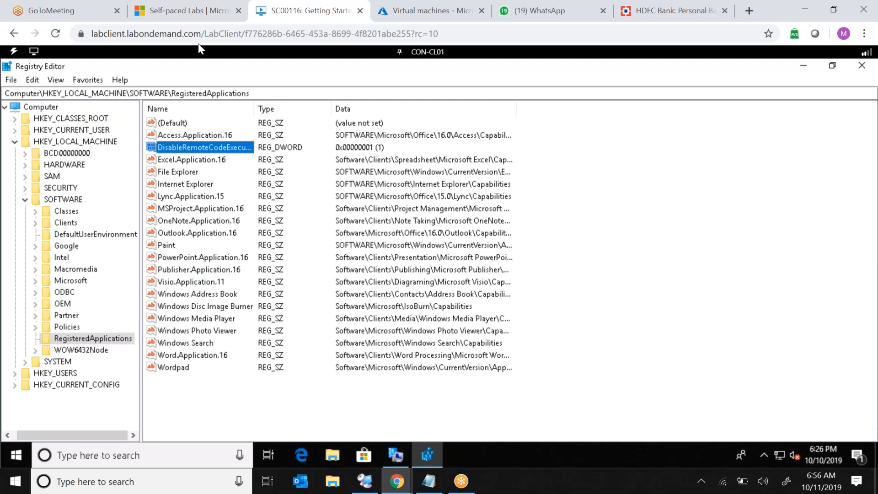
Switch to the CON-CM01 machine and sign in as CONTOSO\administrator with the account password.
{"action": "left_click", "coordinate": [428, 52]}
{"action": "mouse_move", "coordinate": [434, 52]}
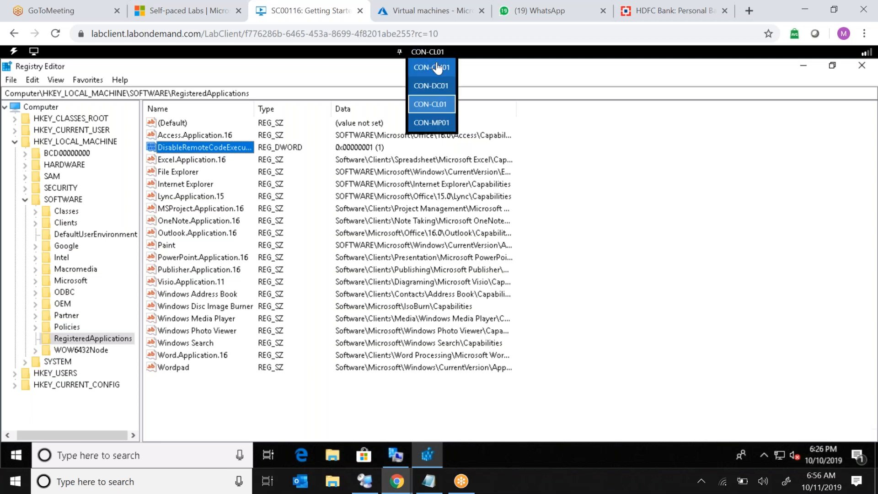
{"action": "left_click", "coordinate": [436, 68]}
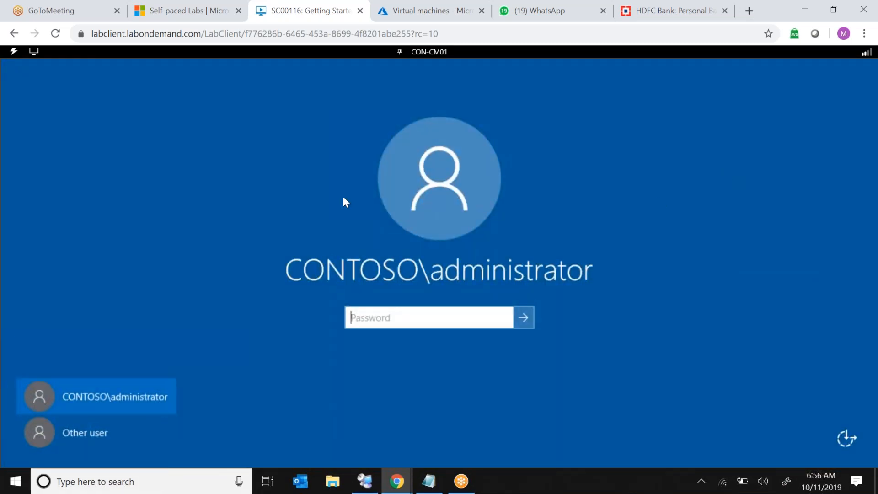
{"action": "left_click", "coordinate": [14, 53]}
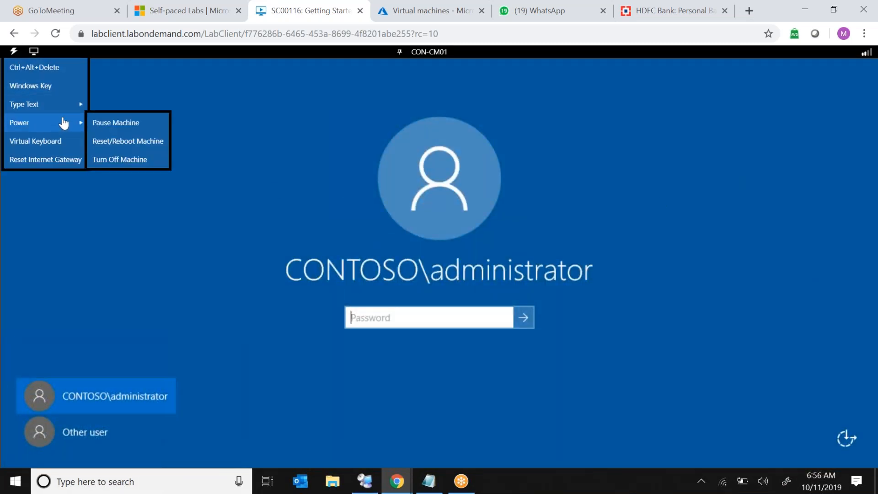
{"action": "mouse_move", "coordinate": [78, 110]}
{"action": "left_click", "coordinate": [116, 123]}
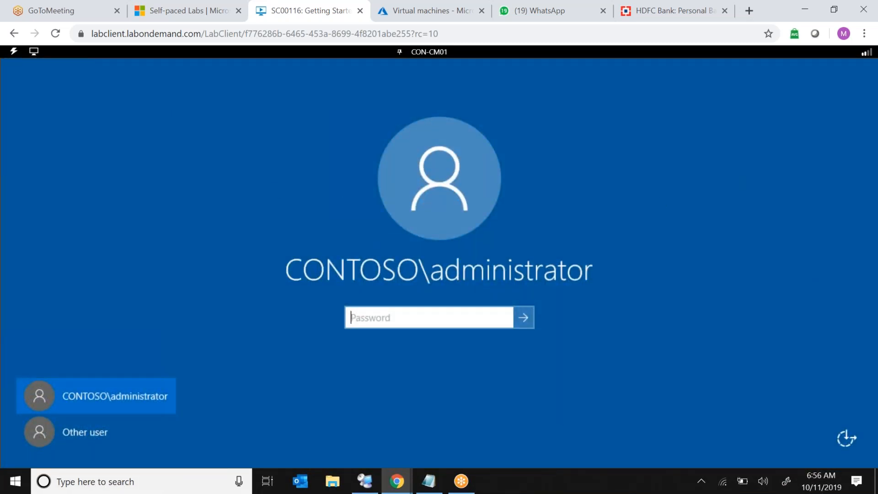
{"action": "left_click", "coordinate": [524, 317]}
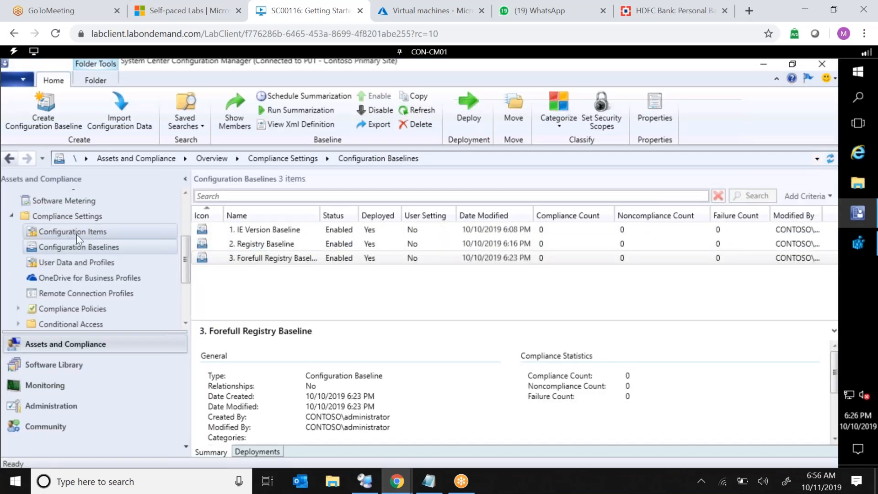
Start creating a new configuration item named Test and advance the wizard to its Settings page.
{"action": "left_click", "coordinate": [77, 232]}
{"action": "right_click", "coordinate": [77, 233]}
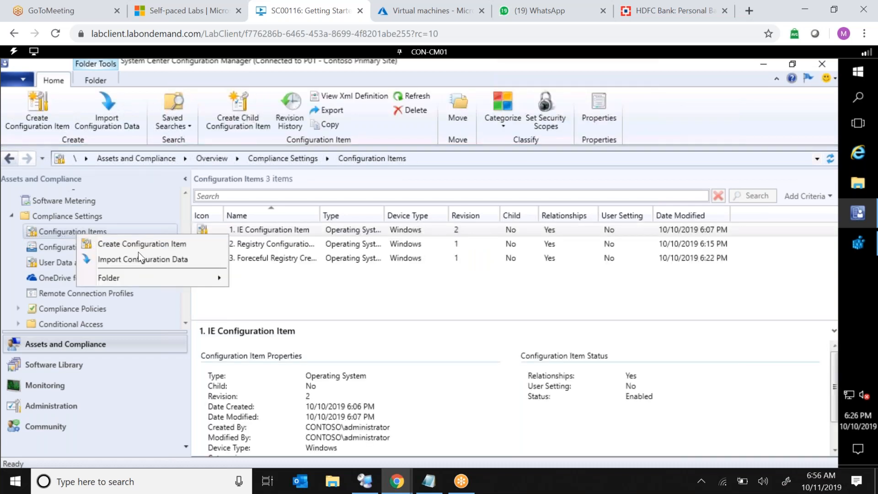
{"action": "left_click", "coordinate": [154, 246]}
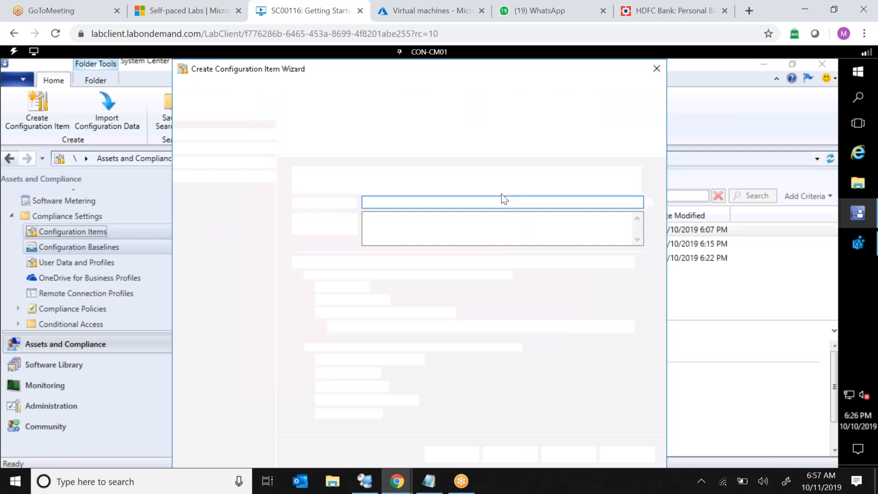
{"action": "type", "text": "Test"}
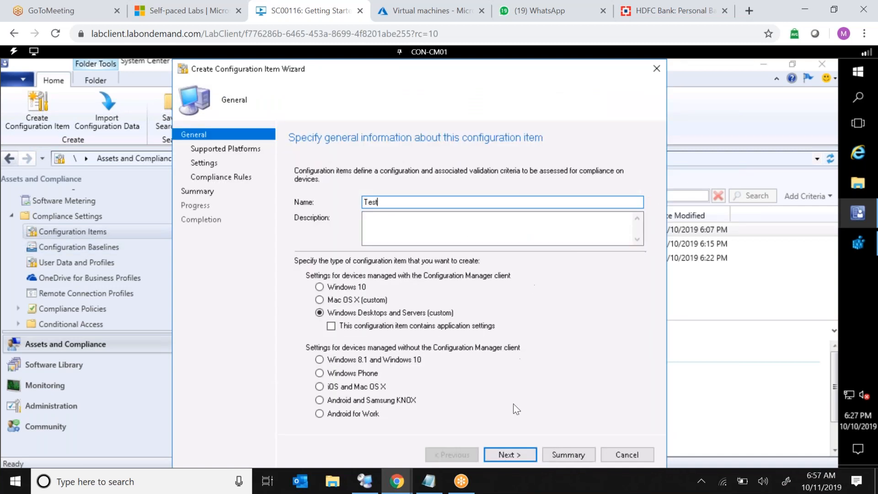
{"action": "left_click", "coordinate": [506, 456]}
{"action": "left_click", "coordinate": [506, 457]}
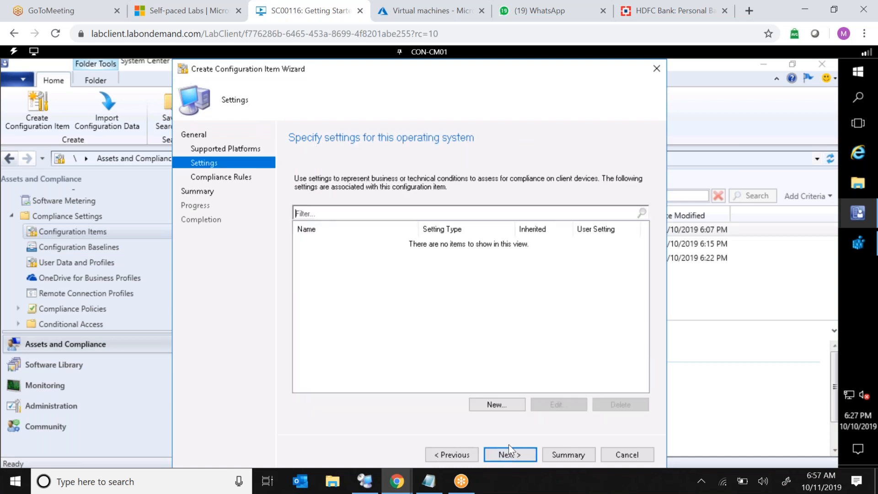
Add a new setting named Test with the Script setting type.
{"action": "left_click", "coordinate": [516, 406]}
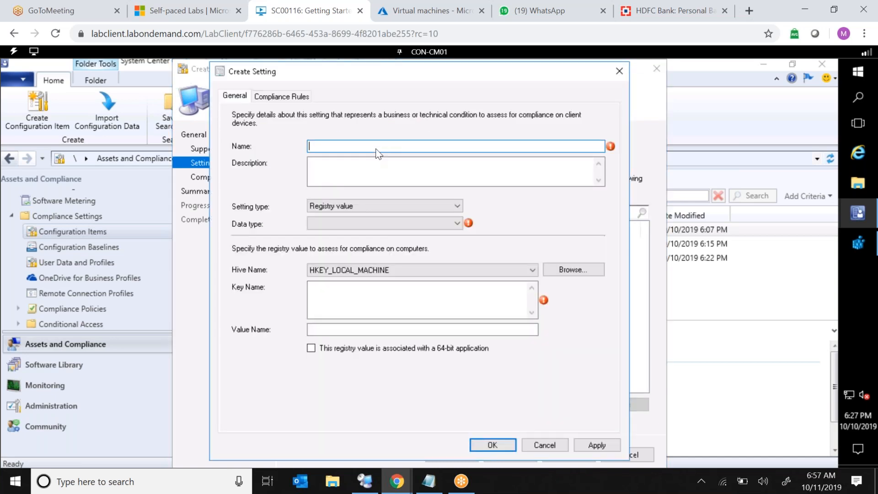
{"action": "type", "text": "Test"}
{"action": "left_click", "coordinate": [357, 205]}
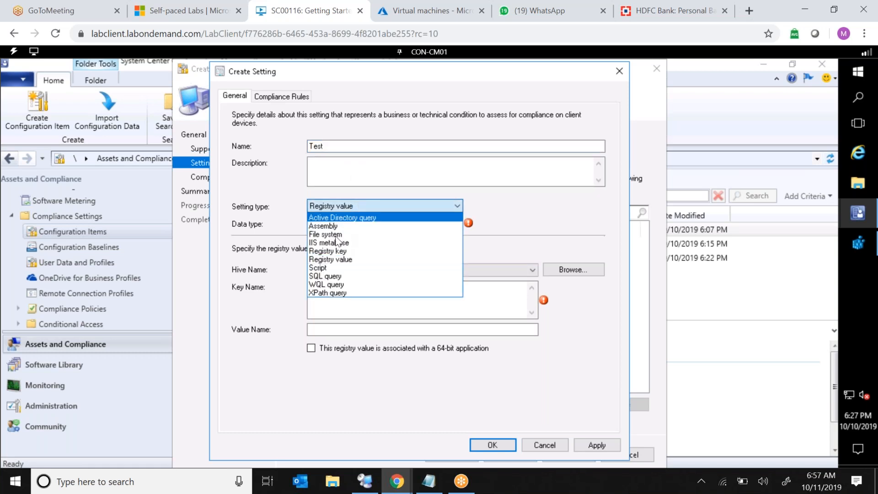
{"action": "left_click", "coordinate": [327, 268]}
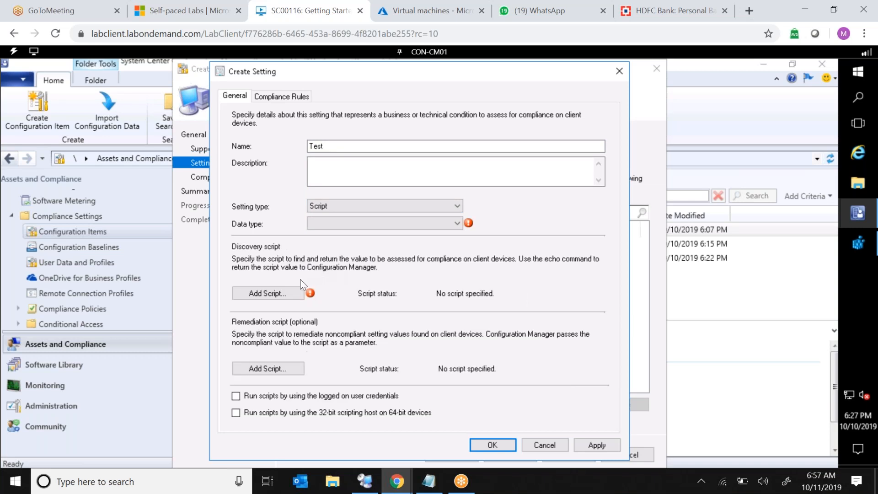
Open the discovery script editor and begin the PowerShell script with regquery.
{"action": "left_click", "coordinate": [268, 292]}
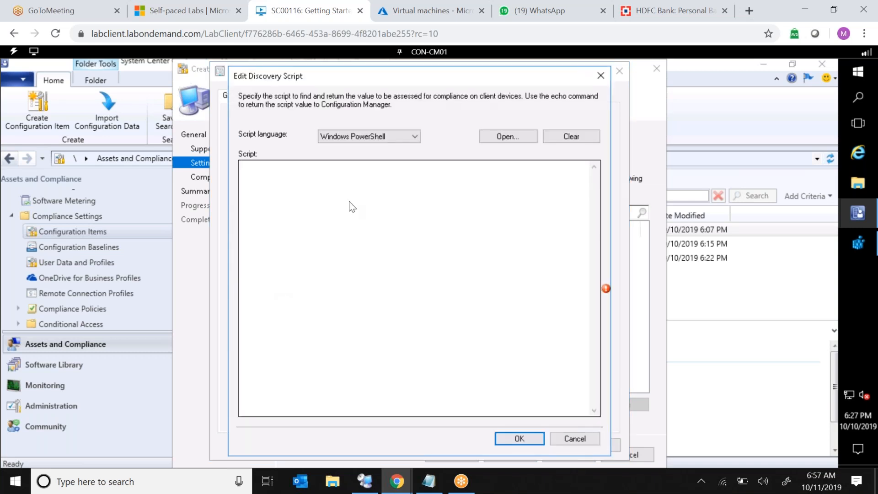
{"action": "left_click", "coordinate": [415, 207]}
{"action": "type", "text": "req"}
{"action": "key", "text": "BackSpace"}
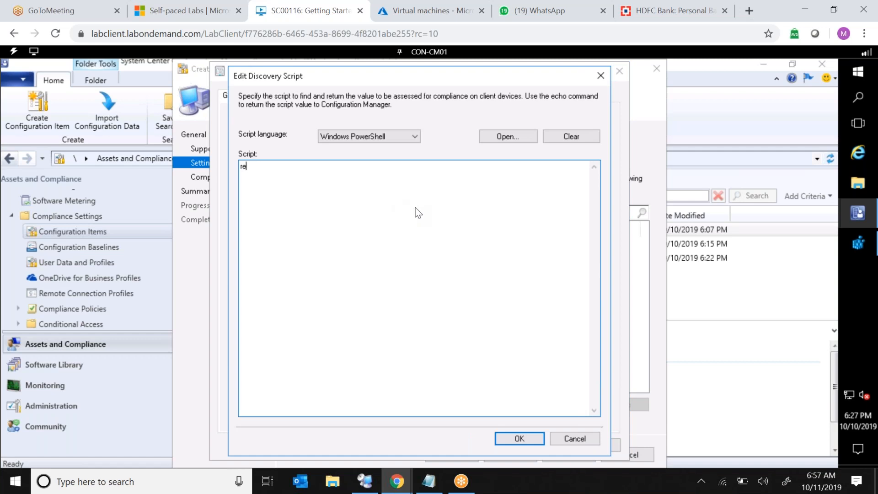
{"action": "type", "text": "gquery"}
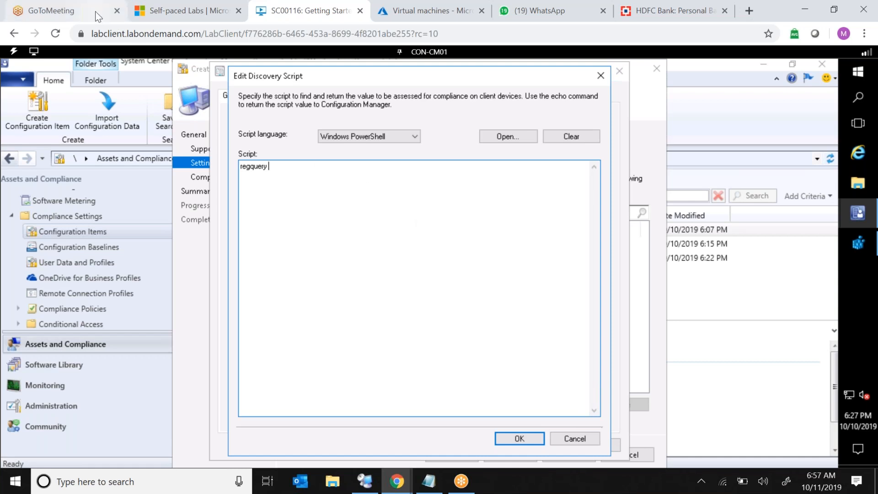
Search the web for how to find a registry key using powershell and open the Get-ItemProperty Microsoft Docs page.
{"action": "left_click", "coordinate": [105, 15]}
{"action": "key", "text": "ctrl+l"}
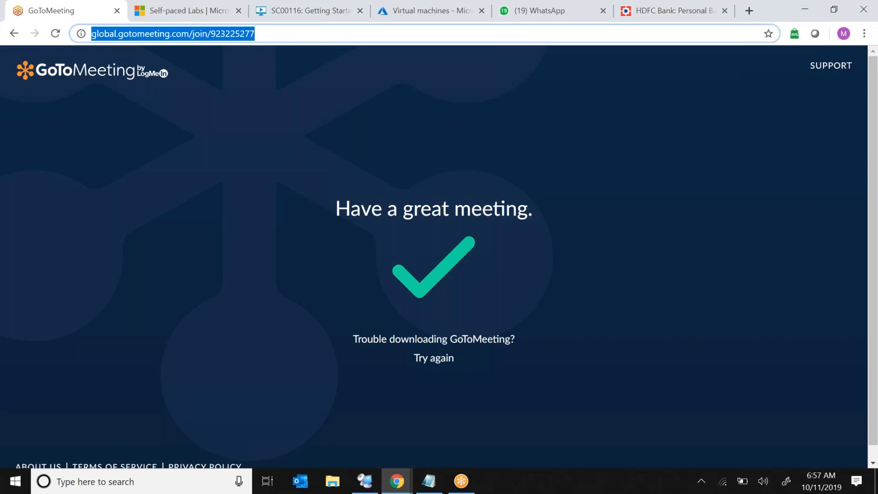
{"action": "type", "text": "how to fin"}
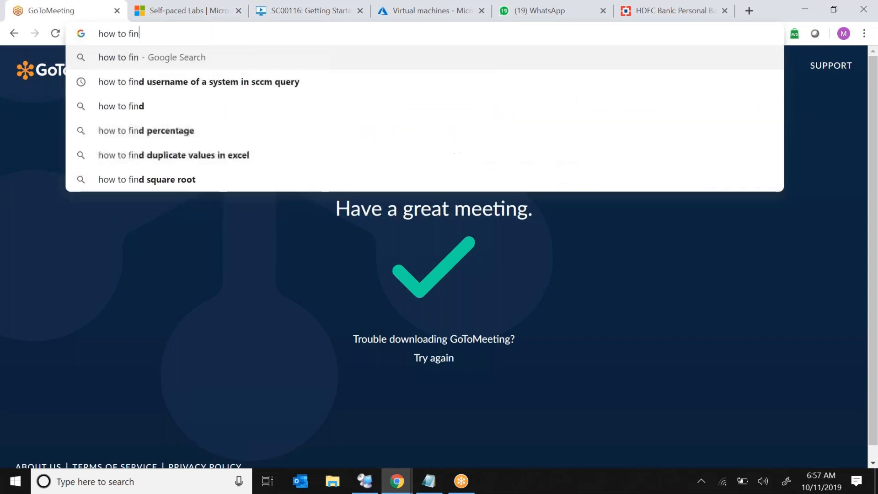
{"action": "type", "text": "d a"}
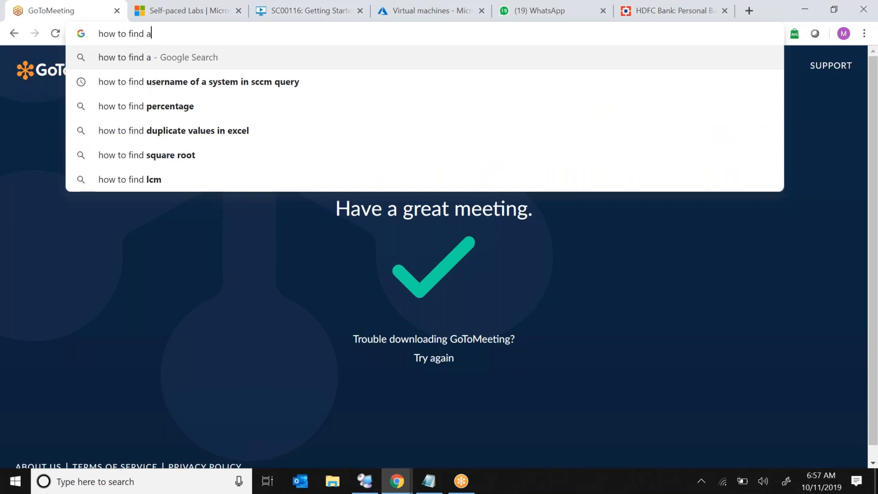
{"action": "type", "text": " registry "}
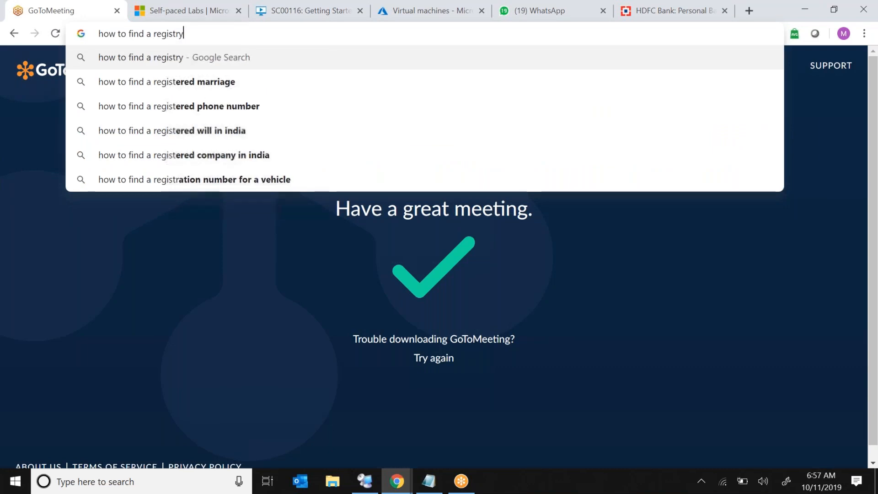
{"action": "type", "text": "key"}
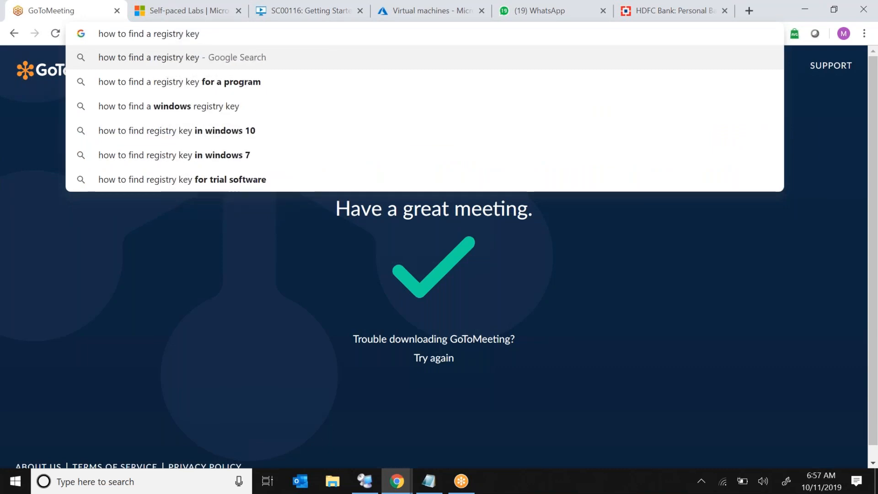
{"action": "type", "text": " using powes"}
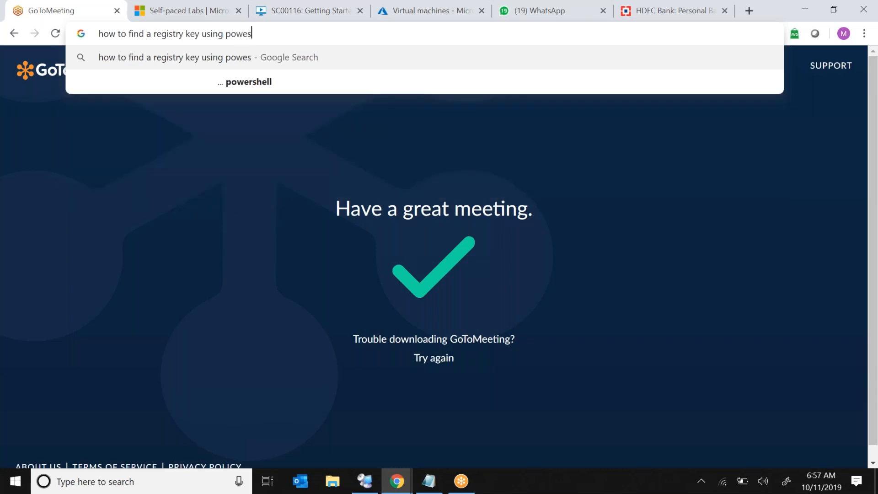
{"action": "key", "text": "Down"}
{"action": "key", "text": "Return"}
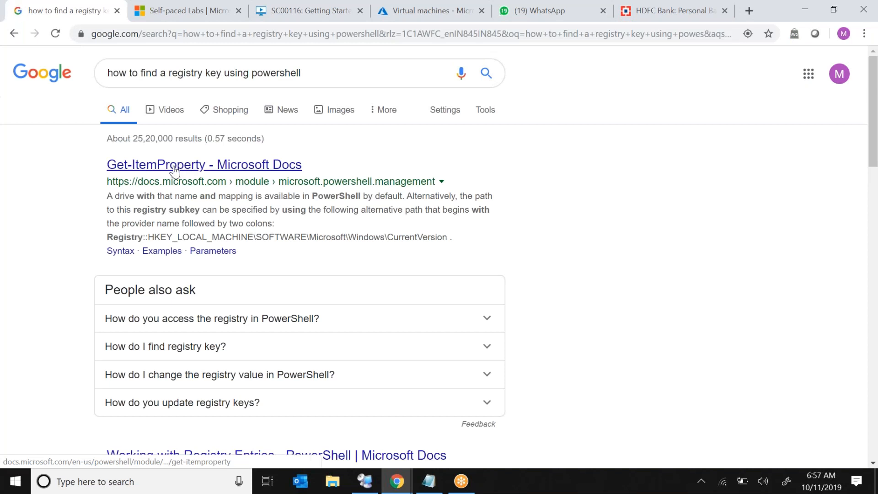
{"action": "left_click", "coordinate": [174, 170]}
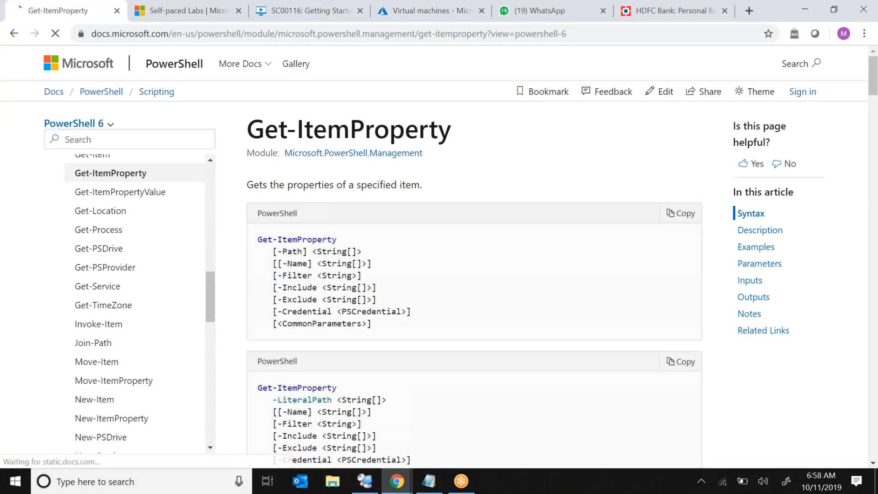
Read the Get-ItemProperty registry subkey examples on the documentation page.
{"action": "left_click_drag", "start_coordinate": [873, 82], "coordinate": [877, 155]}
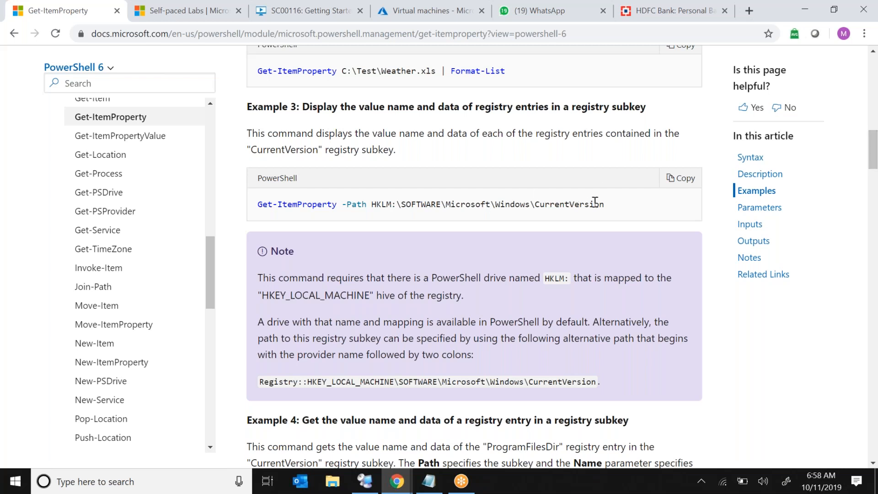
{"action": "left_click_drag", "start_coordinate": [354, 278], "coordinate": [643, 282]}
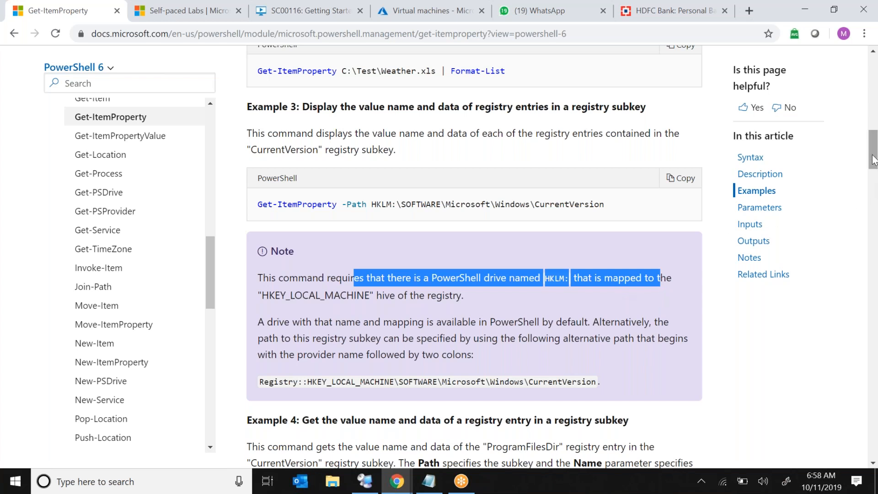
{"action": "left_click_drag", "start_coordinate": [871, 154], "coordinate": [846, 186]}
{"action": "left_click_drag", "start_coordinate": [654, 262], "coordinate": [716, 252]}
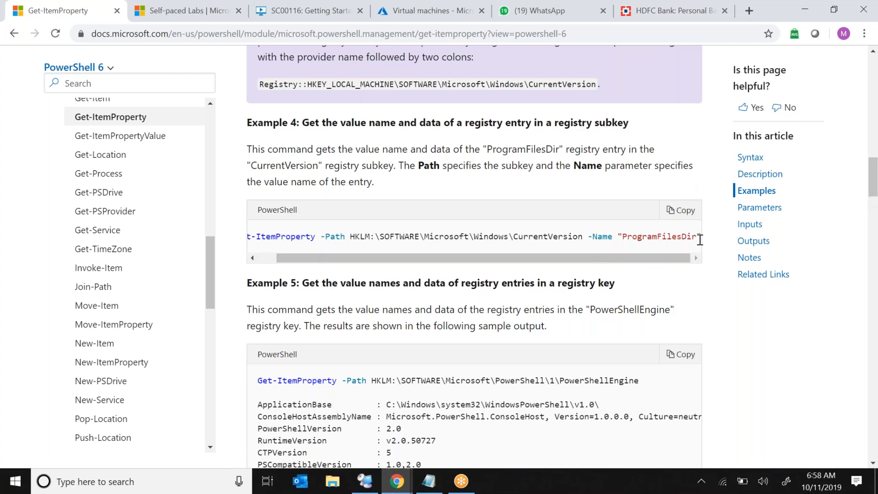
{"action": "left_click_drag", "start_coordinate": [697, 236], "coordinate": [322, 238]}
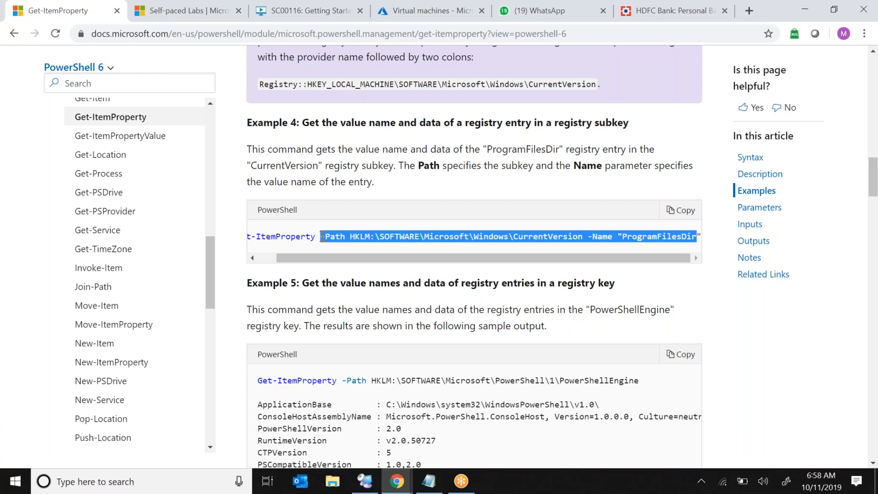
{"action": "left_click", "coordinate": [267, 256]}
{"action": "left_click_drag", "start_coordinate": [258, 236], "coordinate": [702, 237]}
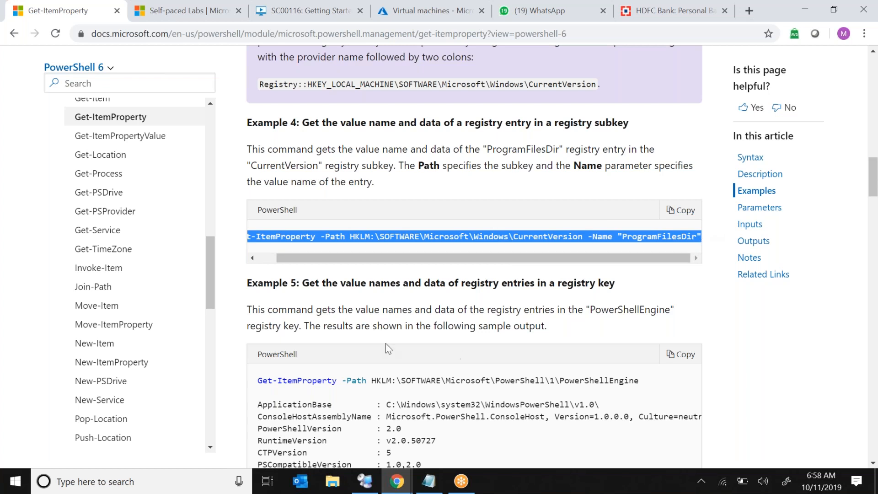
Replace the discovery script with a placeholder get-itemproperty hklm\ command and save it.
{"action": "left_click", "coordinate": [254, 14]}
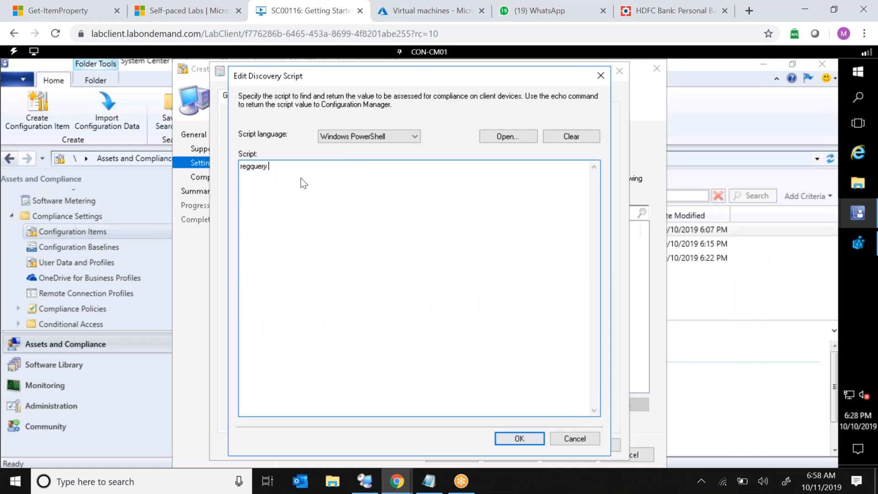
{"action": "key", "text": "ctrl+a"}
{"action": "key", "text": "BackSpace"}
{"action": "type", "text": "get-itemproperty hklm\\sdfjsdfjsdf"}
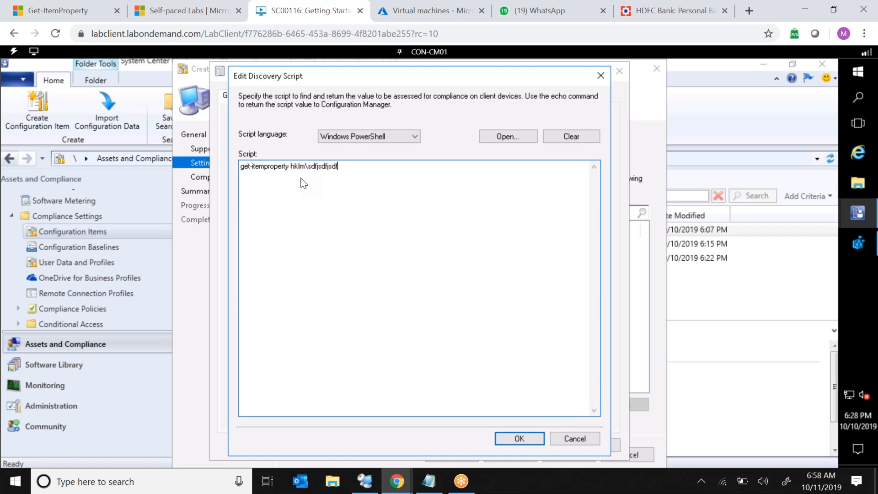
{"action": "type", "text": "sdfsdjfsldjfkjsdf"}
{"action": "left_click", "coordinate": [504, 442]}
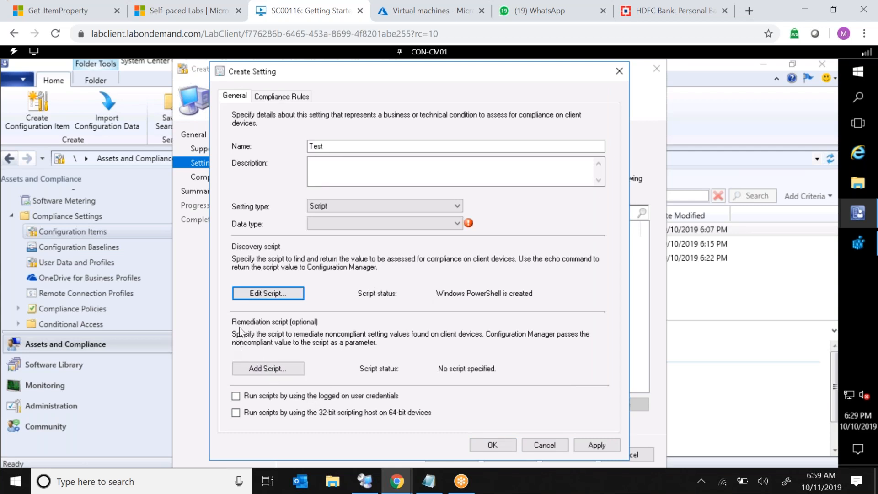
Add a placeholder remediation script reading delete registry key and save it.
{"action": "left_click", "coordinate": [263, 372]}
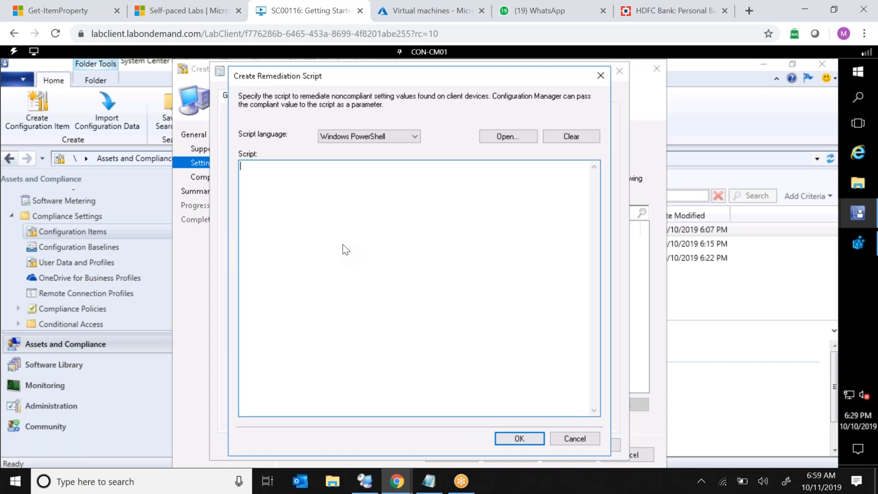
{"action": "type", "text": "delete registry keyljljlkjljljlklkj"}
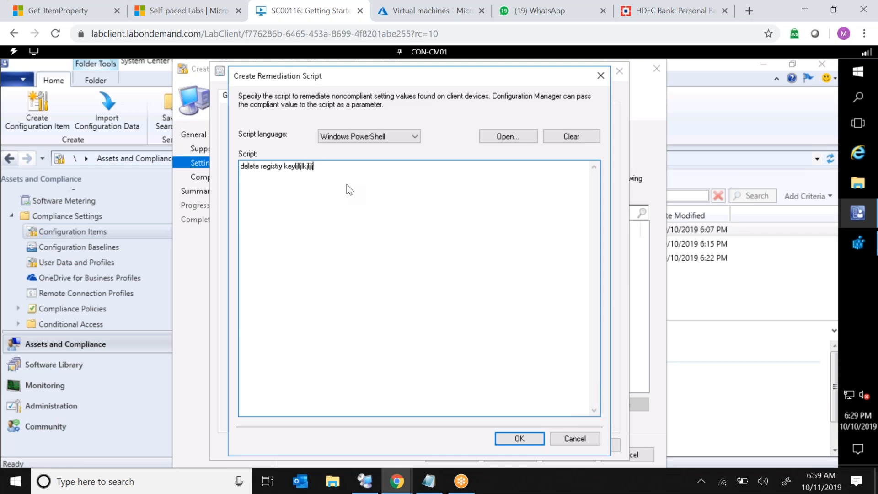
{"action": "type", "text": "l"}
{"action": "left_click", "coordinate": [518, 439]}
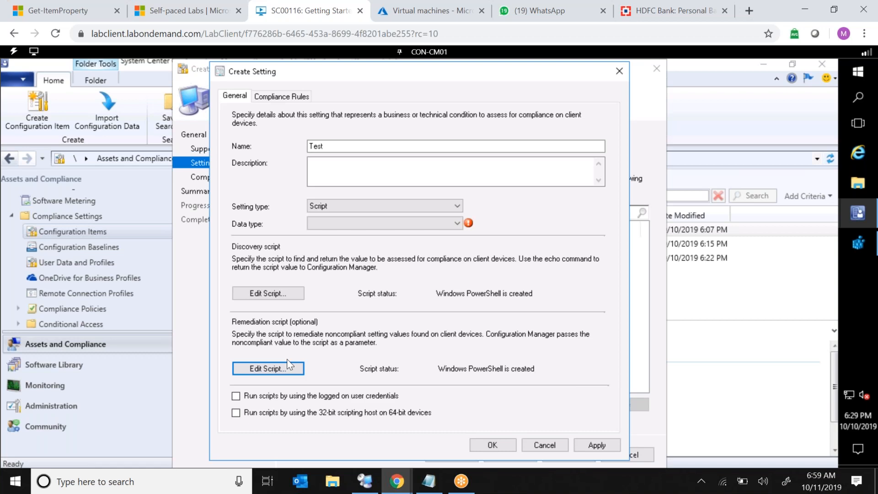
Cancel the new setting and close the Create Configuration Item Wizard.
{"action": "left_click", "coordinate": [274, 292]}
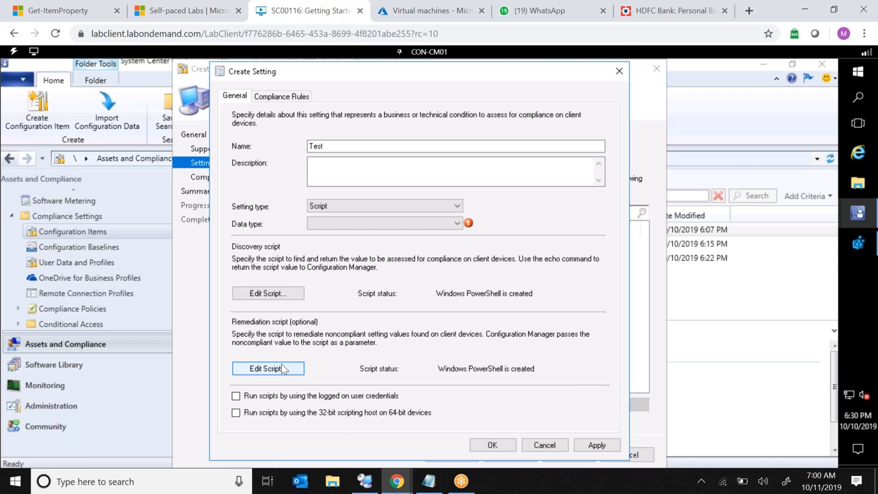
{"action": "left_click", "coordinate": [536, 449]}
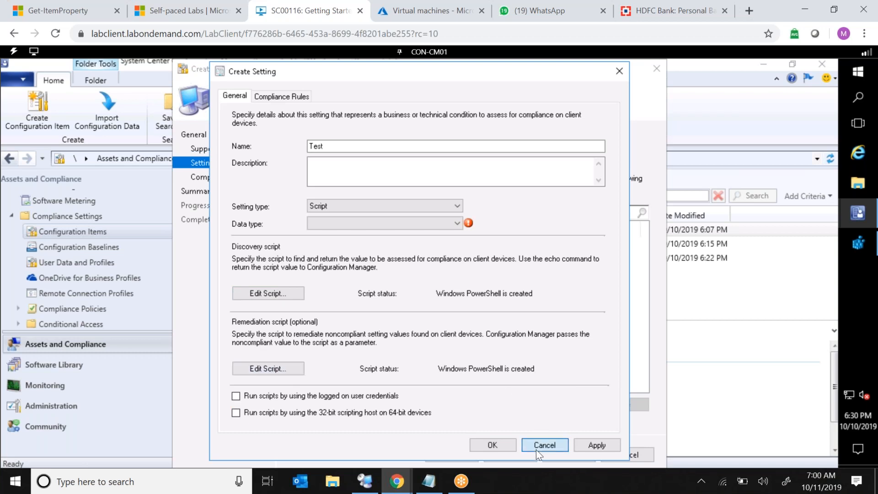
{"action": "left_click", "coordinate": [638, 456]}
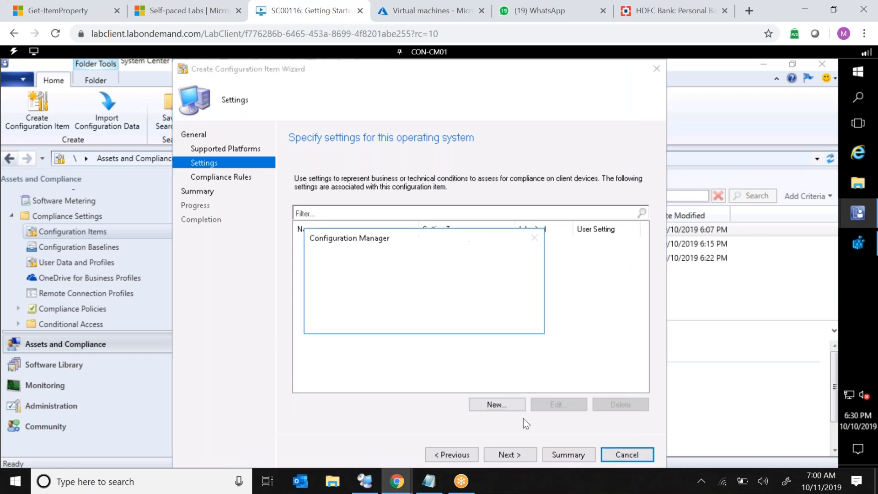
{"action": "left_click", "coordinate": [440, 320]}
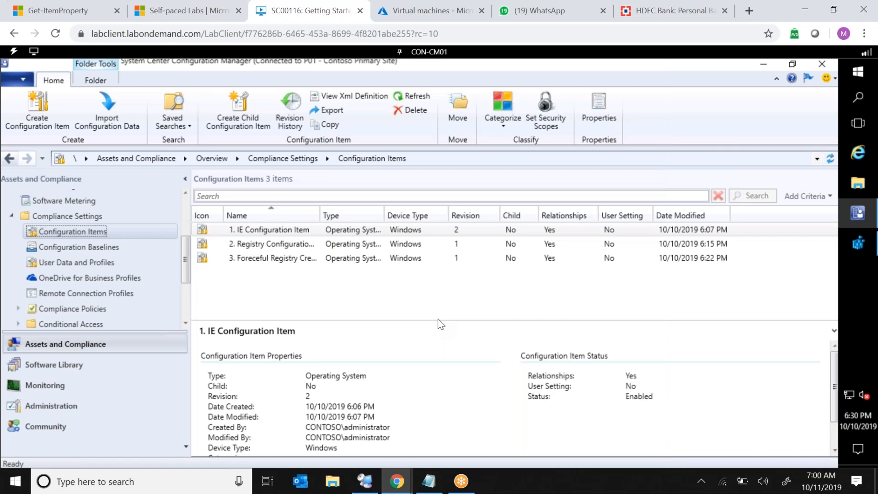
Open compliance.txt from recent files and scroll to the Java remediation scripts.
{"action": "left_click", "coordinate": [332, 483]}
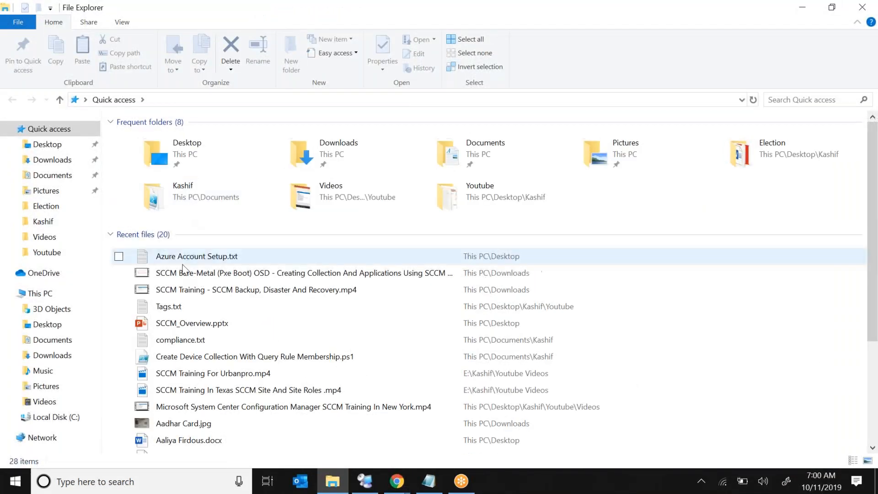
{"action": "double_click", "coordinate": [173, 341]}
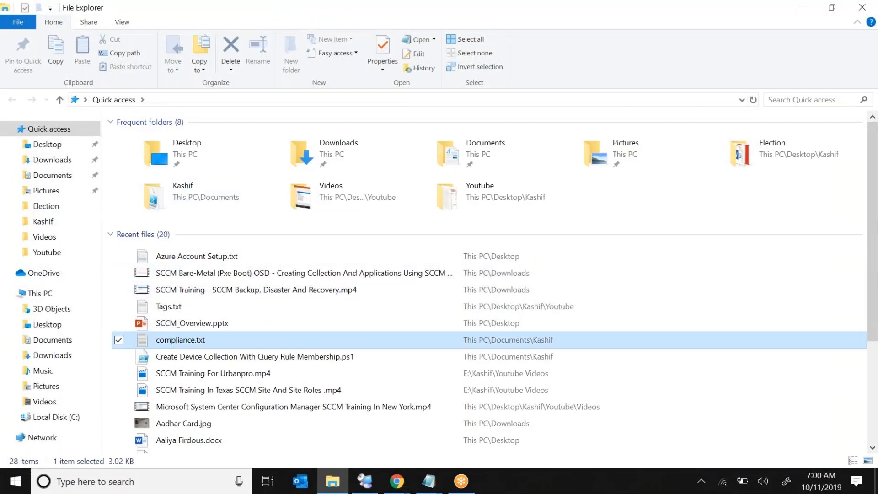
{"action": "double_click", "coordinate": [355, 138]}
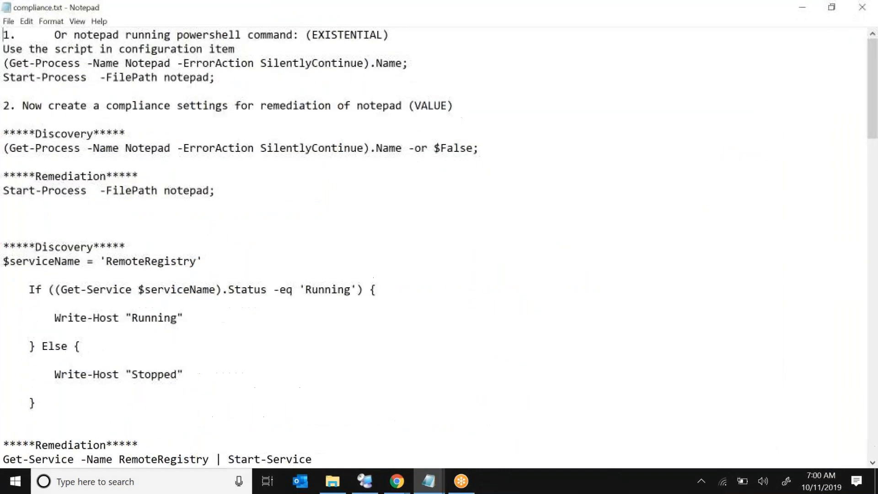
{"action": "key", "text": "Down"}
{"action": "key", "text": "Down"}
{"action": "key", "text": "Down"}
{"action": "key", "text": "Down"}
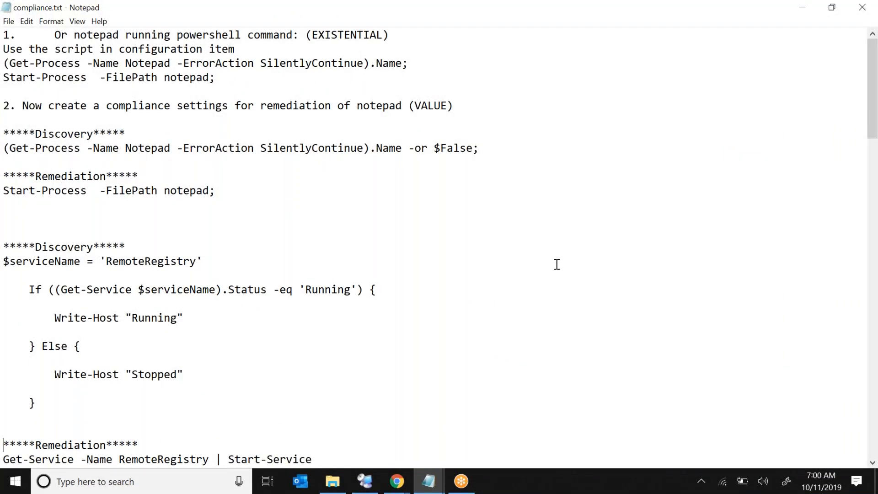
{"action": "key", "text": "Down"}
{"action": "key", "text": "Down"}
{"action": "key", "text": "Down"}
{"action": "key", "text": "Down"}
{"action": "key", "text": "Down"}
{"action": "key", "text": "Down"}
{"action": "key", "text": "Down"}
{"action": "key", "text": "Down"}
{"action": "key", "text": "Down"}
{"action": "key", "text": "Down"}
{"action": "key", "text": "Down"}
{"action": "key", "text": "Down"}
{"action": "key", "text": "Down"}
{"action": "key", "text": "Down"}
{"action": "key", "text": "Down"}
{"action": "key", "text": "Down"}
{"action": "key", "text": "Down"}
{"action": "key", "text": "Down"}
{"action": "key", "text": "Down"}
{"action": "key", "text": "Down"}
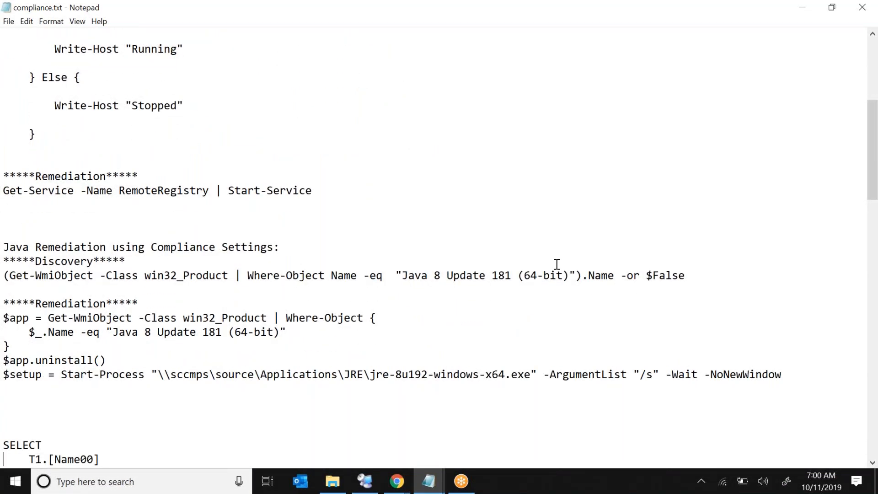
{"action": "key", "text": "Down"}
{"action": "key", "text": "Down"}
{"action": "key", "text": "Down"}
{"action": "key", "text": "Down"}
{"action": "key", "text": "Down"}
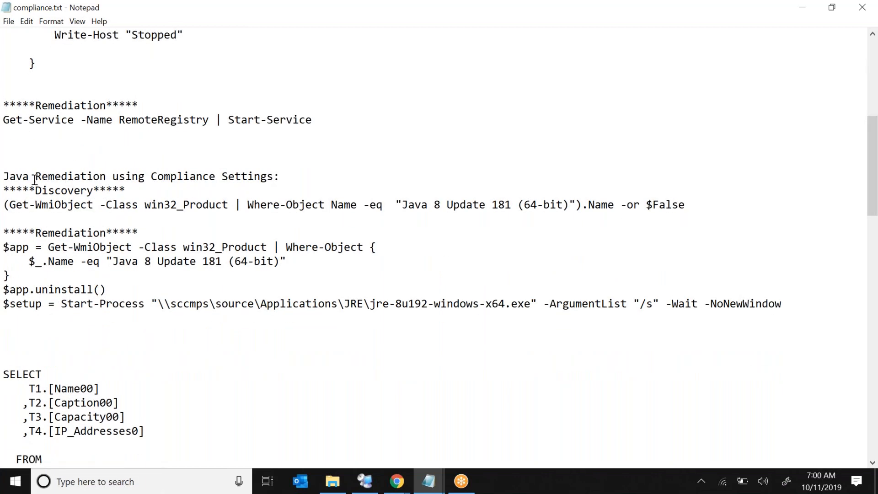
Copy the Java remediation discovery and remediation scripts into a new Notepad on the lab server.
{"action": "left_click_drag", "start_coordinate": [6, 176], "coordinate": [791, 314]}
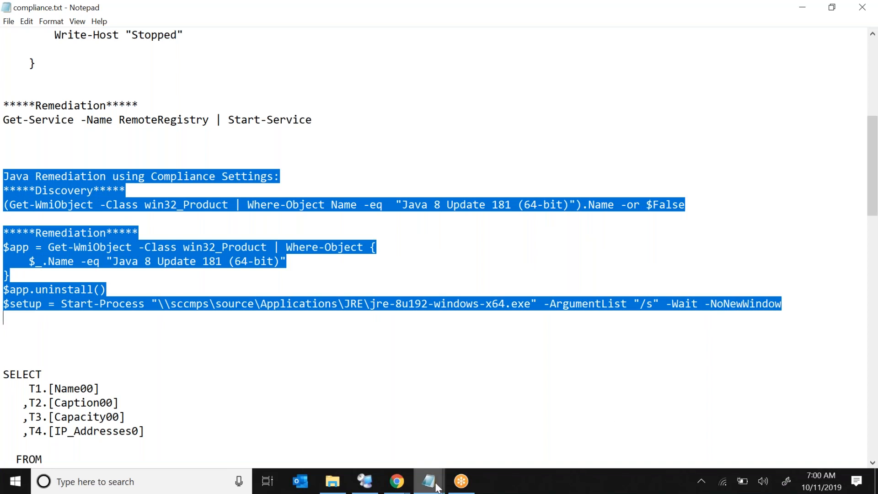
{"action": "left_click", "coordinate": [365, 483]}
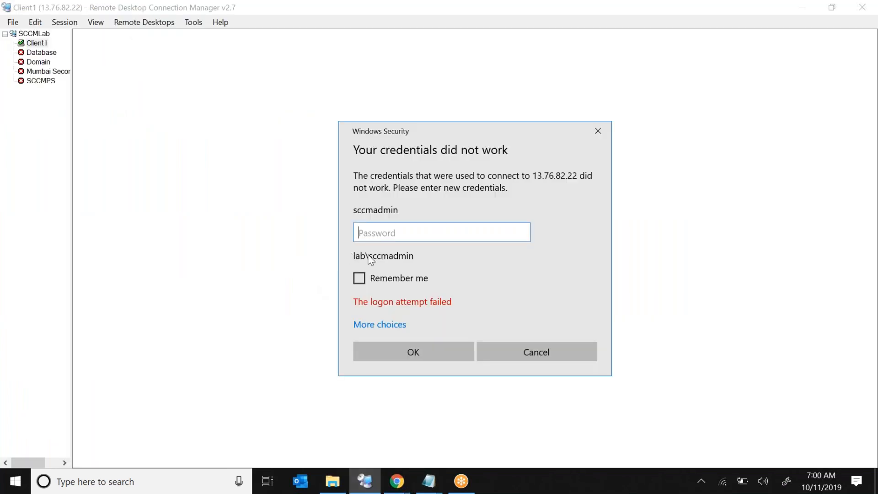
{"action": "left_click", "coordinate": [396, 477]}
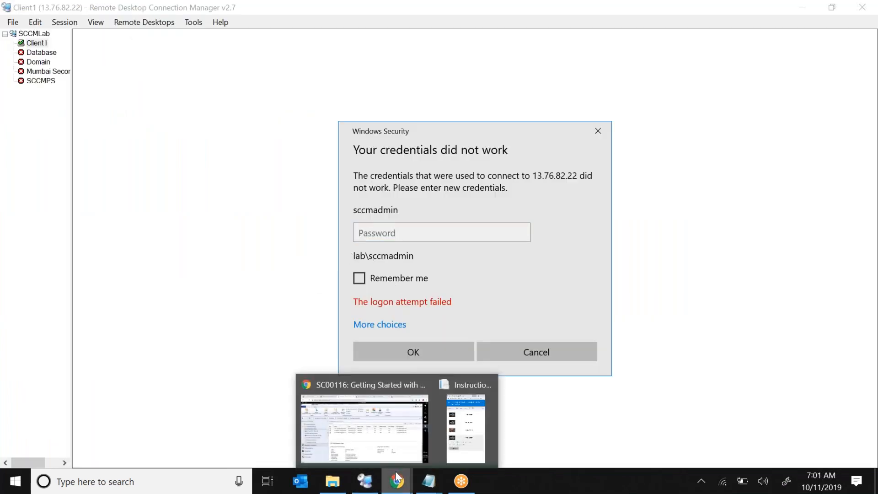
{"action": "left_click", "coordinate": [370, 425]}
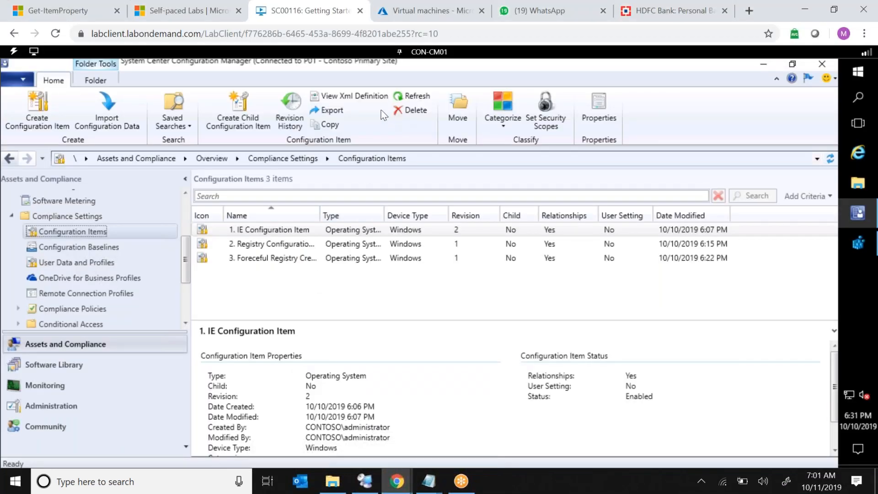
{"action": "left_click", "coordinate": [857, 76]}
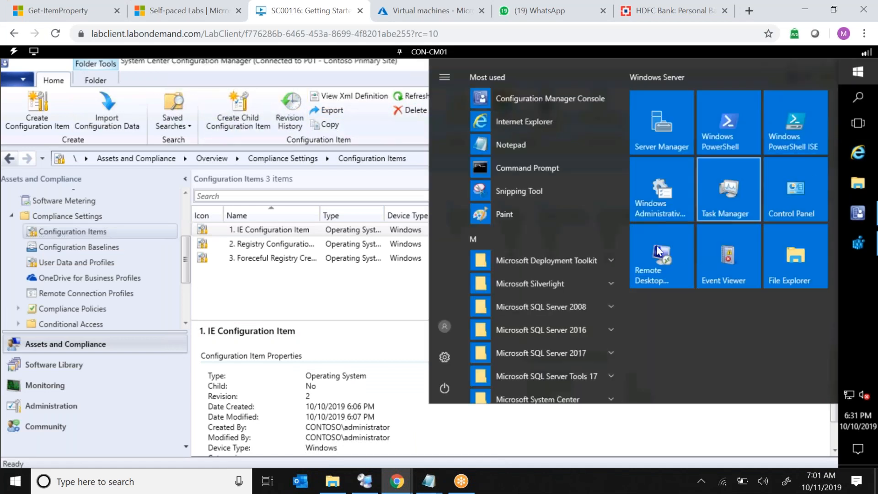
{"action": "left_click", "coordinate": [547, 141]}
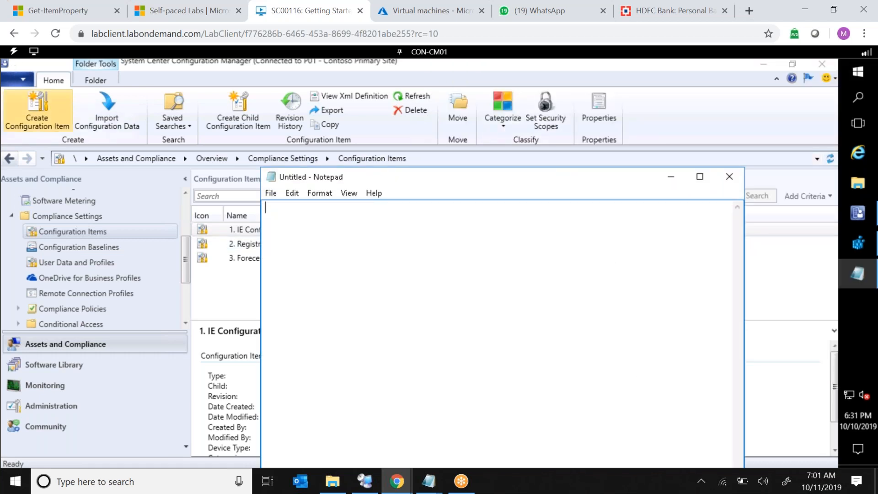
{"action": "left_click", "coordinate": [14, 50]}
{"action": "mouse_move", "coordinate": [24, 108]}
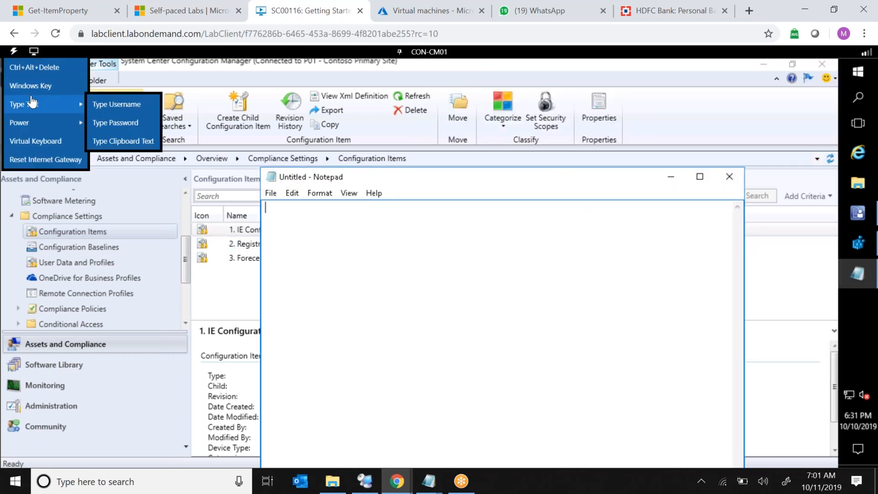
{"action": "left_click", "coordinate": [104, 141]}
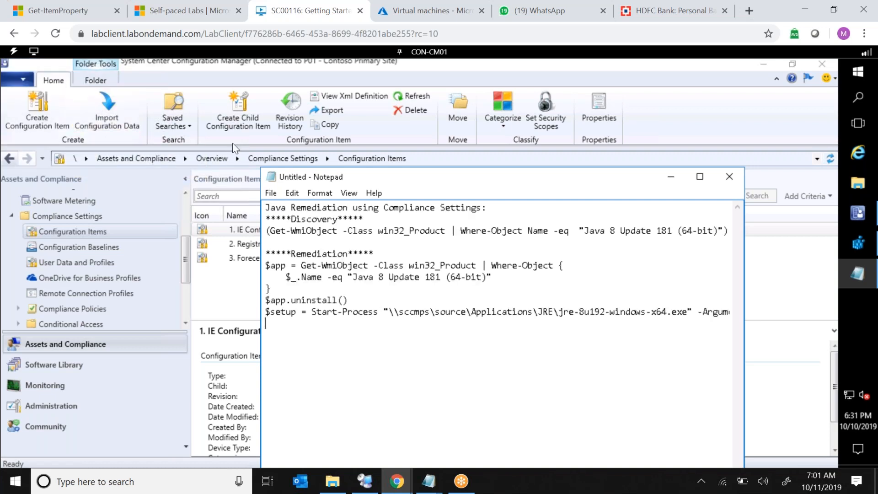
Highlight the discovery and remediation lines of the Java script in Notepad.
{"action": "left_click", "coordinate": [391, 284]}
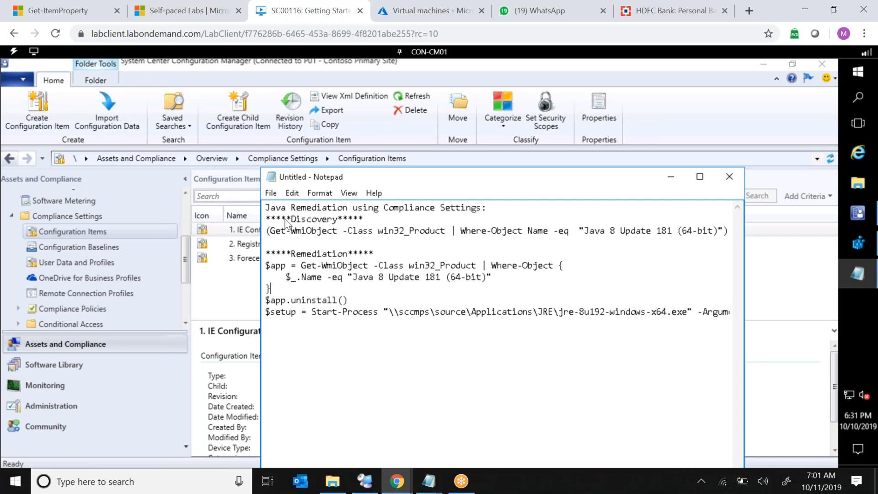
{"action": "left_click_drag", "start_coordinate": [267, 211], "coordinate": [441, 213]}
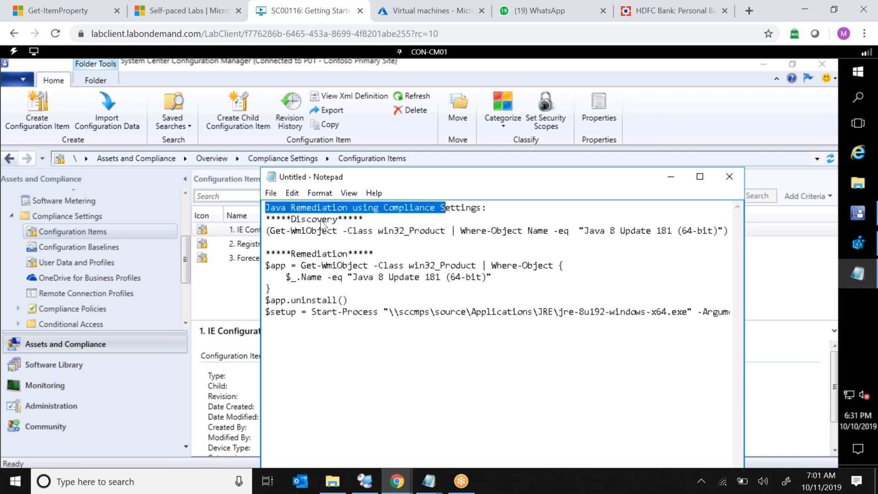
{"action": "left_click_drag", "start_coordinate": [270, 232], "coordinate": [404, 233]}
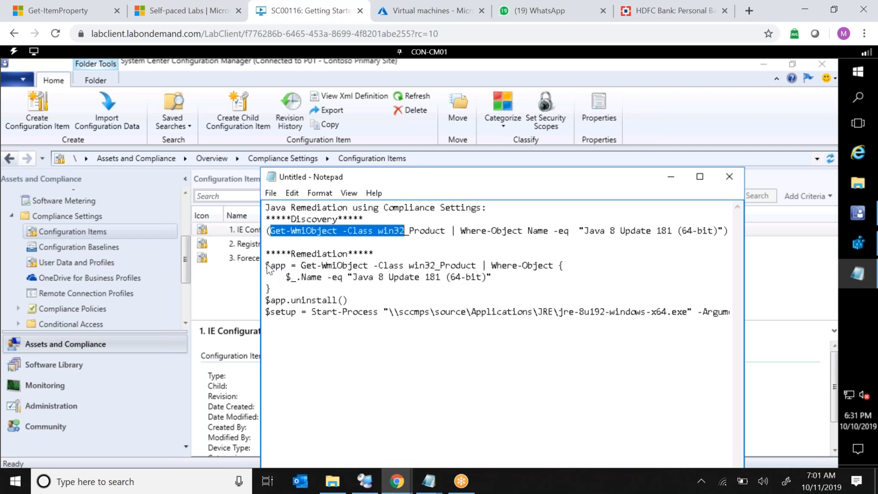
{"action": "left_click_drag", "start_coordinate": [267, 266], "coordinate": [363, 309]}
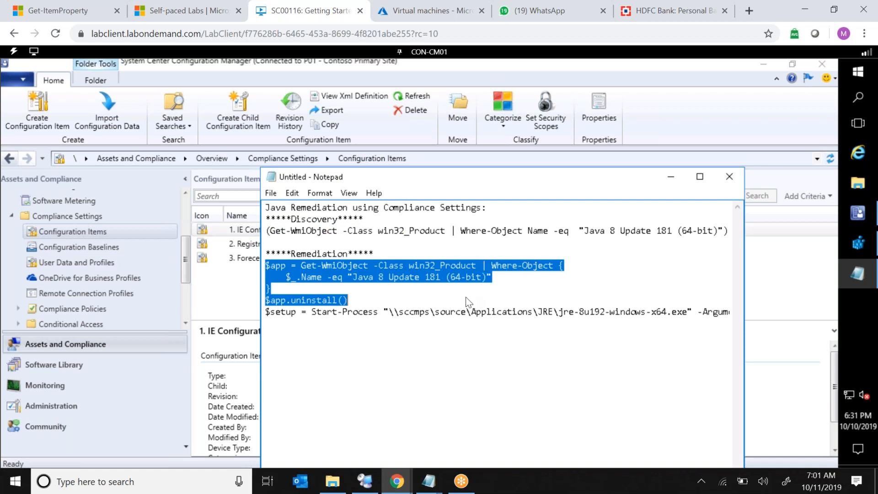
{"action": "right_click", "coordinate": [857, 73]}
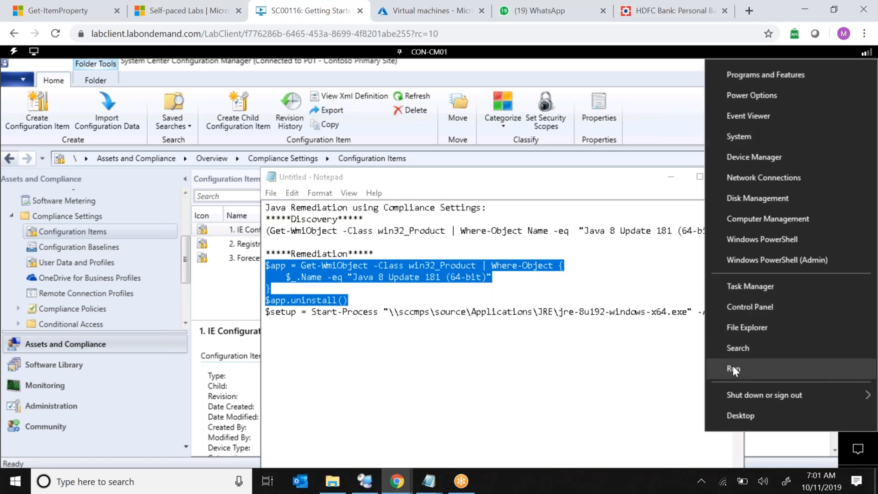
{"action": "left_click", "coordinate": [733, 368]}
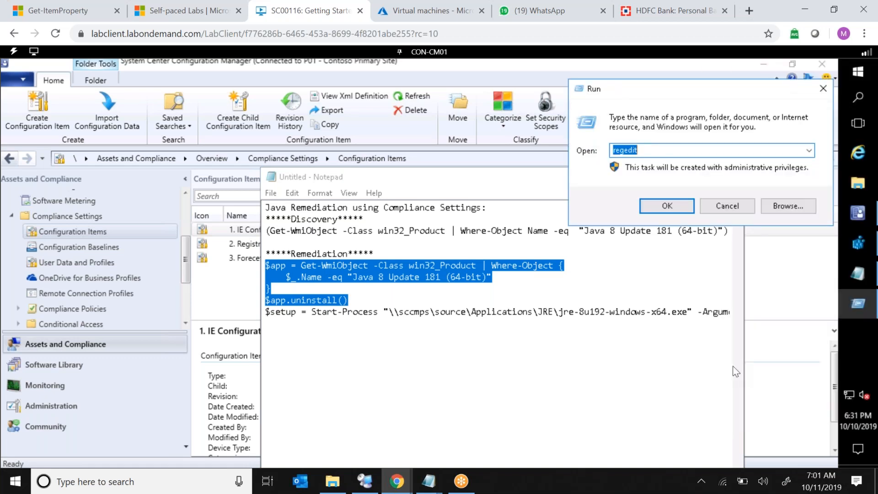
{"action": "type", "text": "www.google"}
Switch to the CON-CL01 machine and sign in as CONTOSO\administrator by entering the account password.
{"action": "left_click", "coordinate": [429, 52]}
{"action": "left_click", "coordinate": [430, 104]}
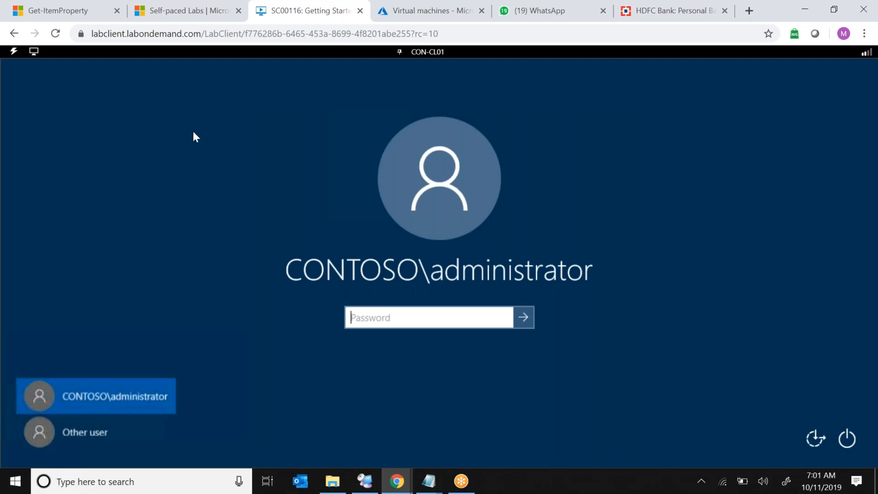
{"action": "left_click", "coordinate": [19, 58]}
{"action": "mouse_move", "coordinate": [51, 108]}
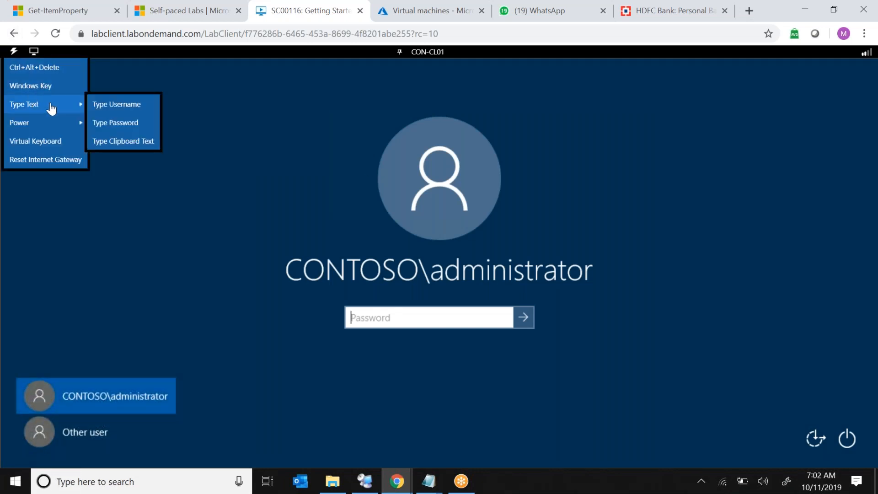
{"action": "left_click", "coordinate": [111, 123]}
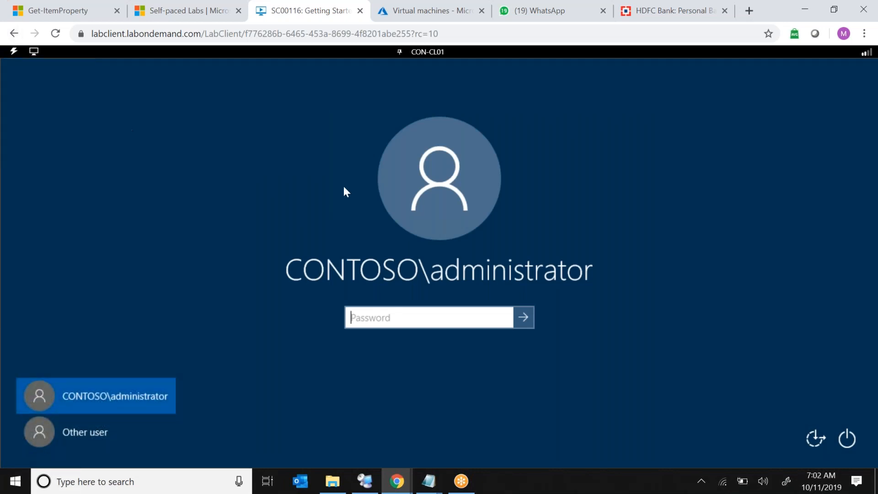
{"action": "left_click", "coordinate": [531, 322]}
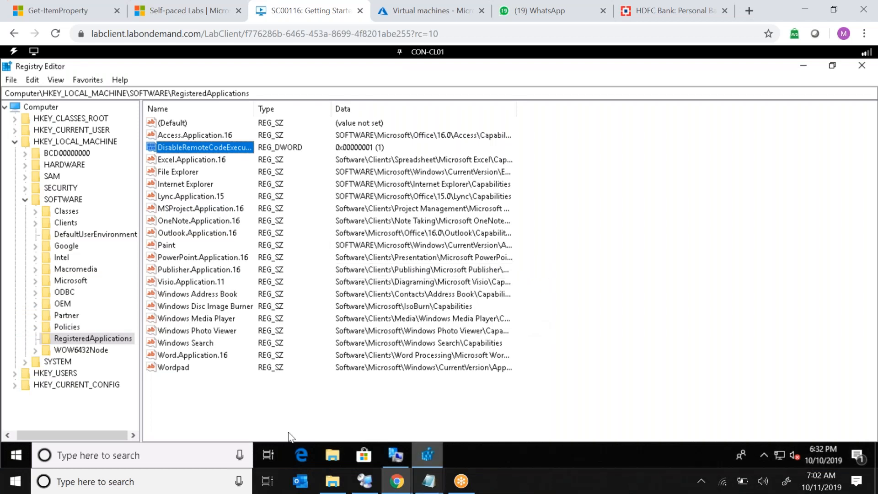
Open Programs and Features on CON-CL01 by running appwiz.cpl.
{"action": "right_click", "coordinate": [7, 462]}
{"action": "left_click", "coordinate": [52, 402]}
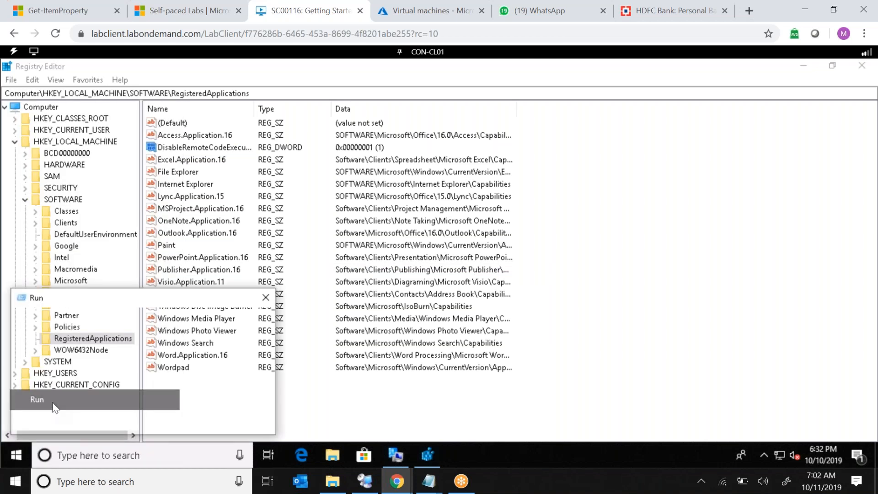
{"action": "type", "text": "appw"}
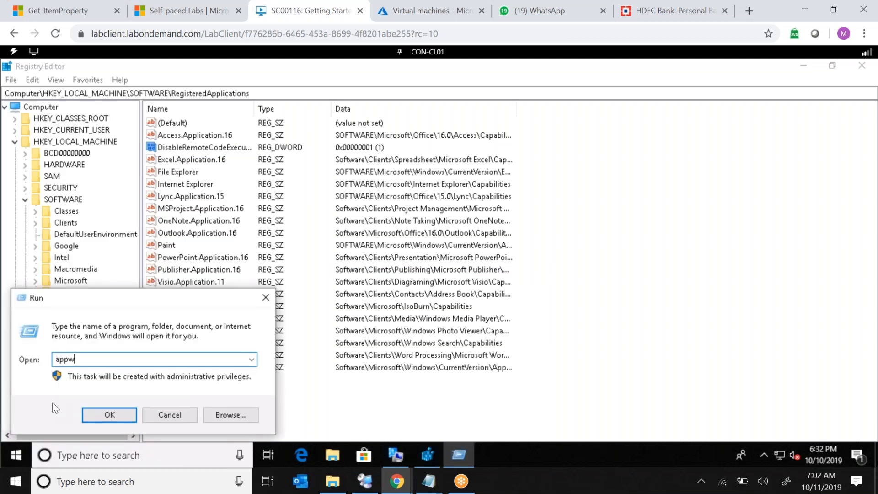
{"action": "type", "text": ".z.cpl"}
{"action": "key", "text": "Return"}
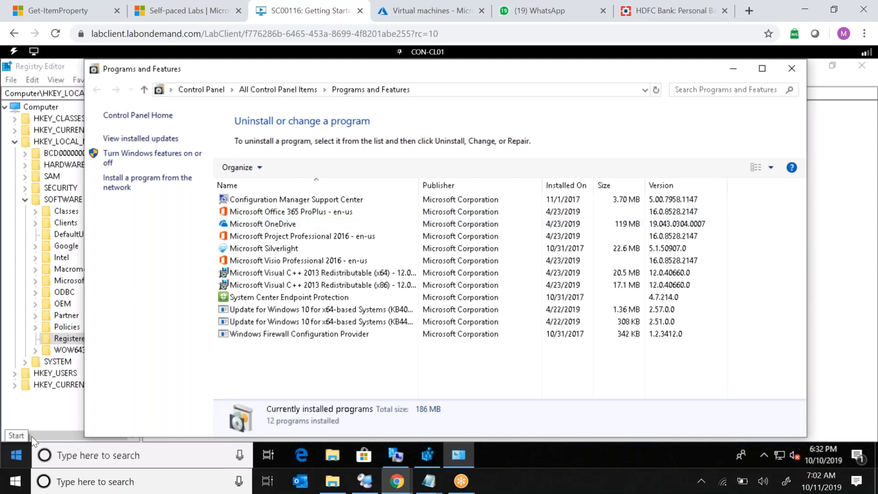
{"action": "right_click", "coordinate": [15, 455]}
{"action": "left_click", "coordinate": [56, 390]}
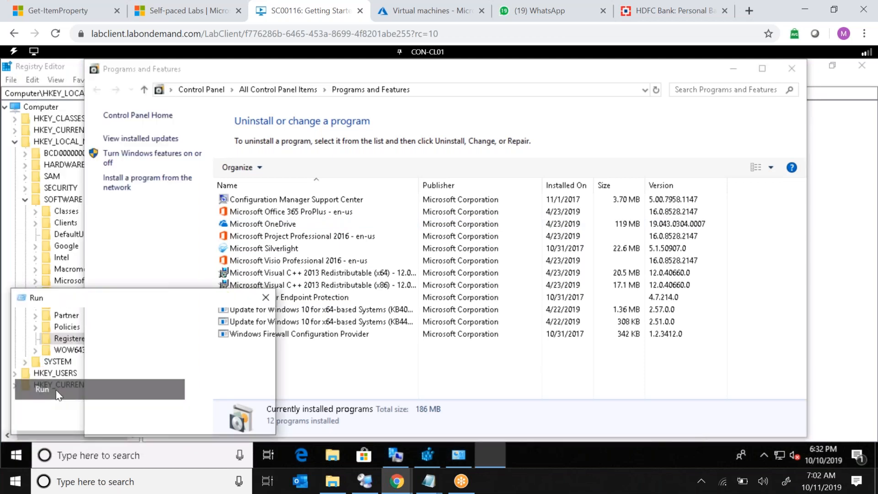
{"action": "type", "text": "www.google."}
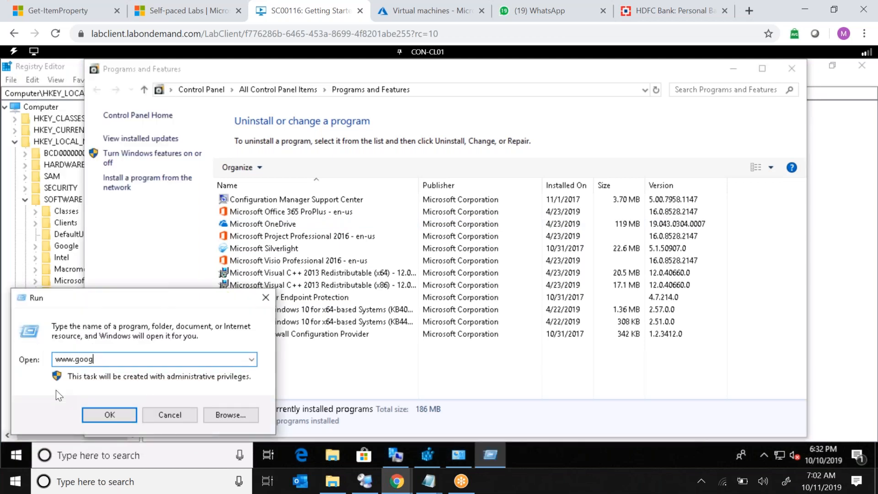
{"action": "type", "text": "com"}
{"action": "key", "text": "Return"}
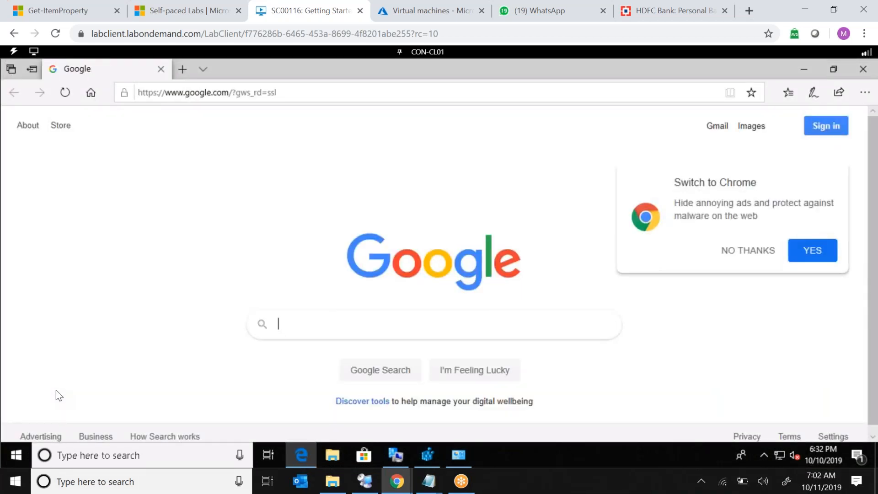
{"action": "type", "text": "downlo"}
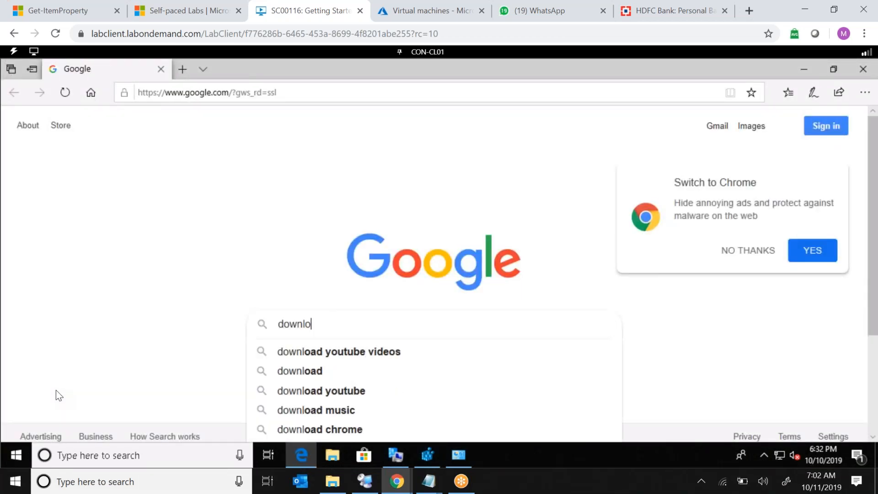
{"action": "type", "text": "ad java"}
{"action": "key", "text": "Return"}
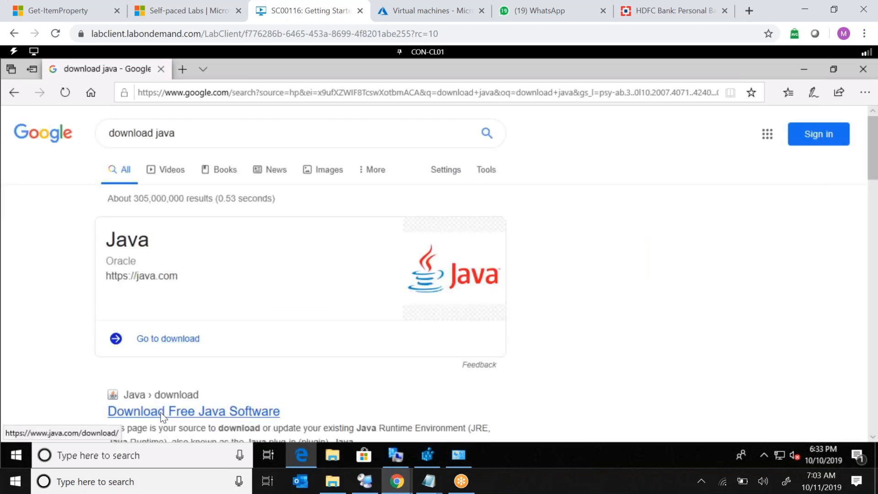
Go to java.com's All Java Downloads page and save the Windows Offline (64-bit) installer.
{"action": "left_click", "coordinate": [163, 413]}
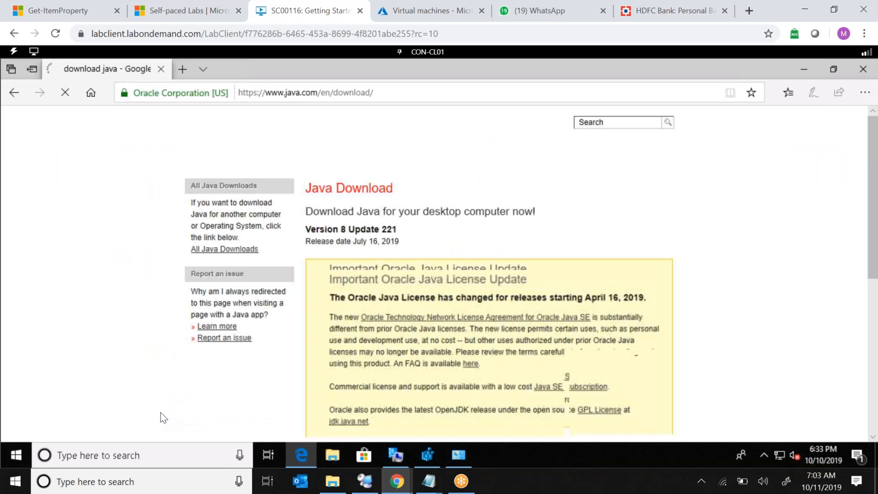
{"action": "left_click", "coordinate": [235, 249]}
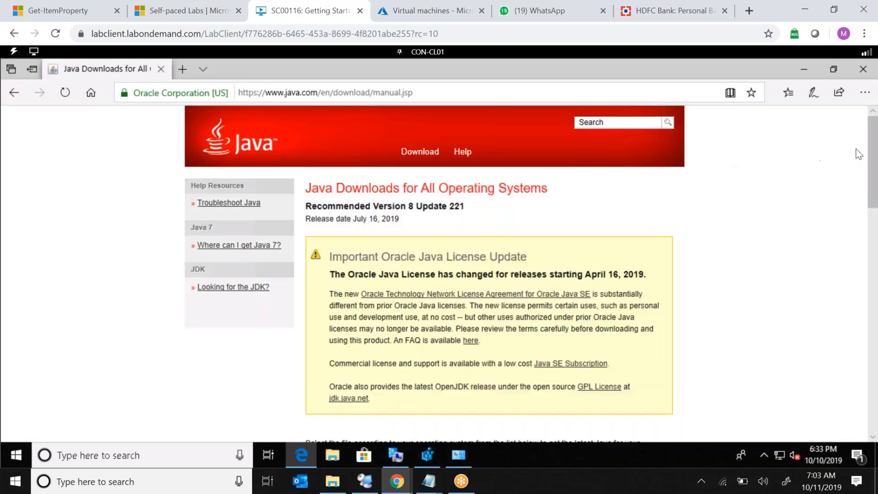
{"action": "scroll", "coordinate": [871, 224], "scroll_direction": "down", "scroll_amount": 6}
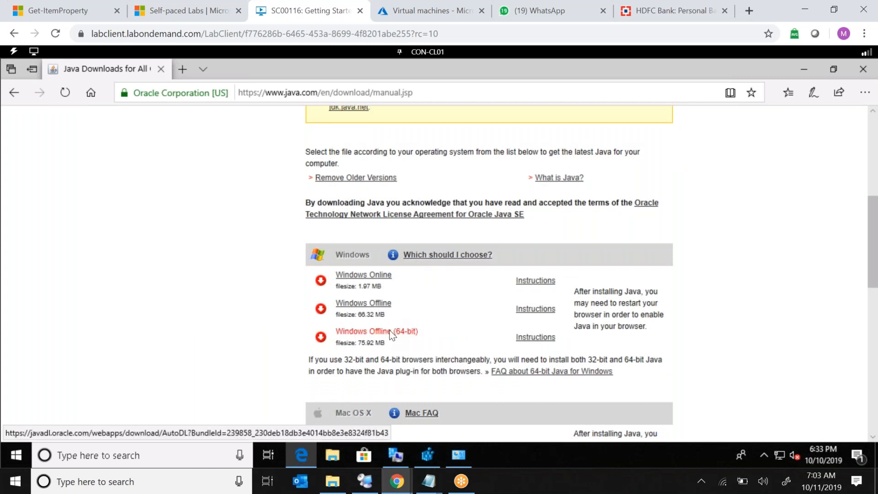
{"action": "left_click", "coordinate": [391, 336]}
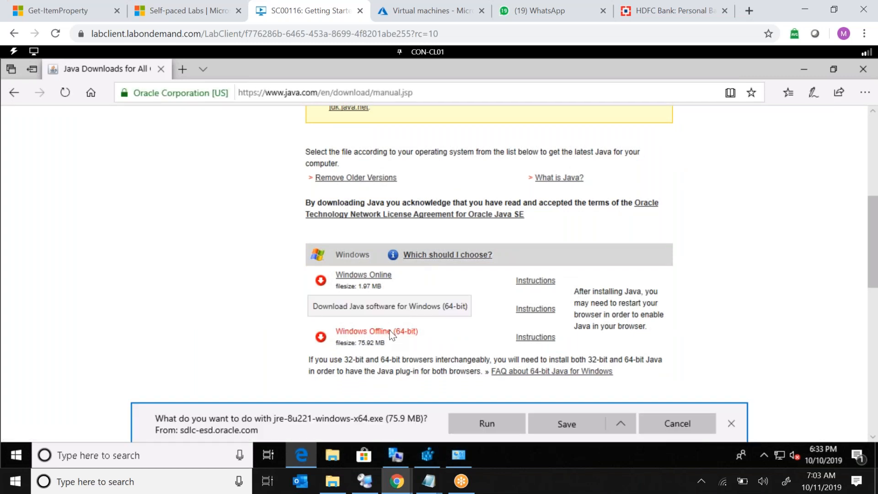
{"action": "left_click", "coordinate": [569, 418]}
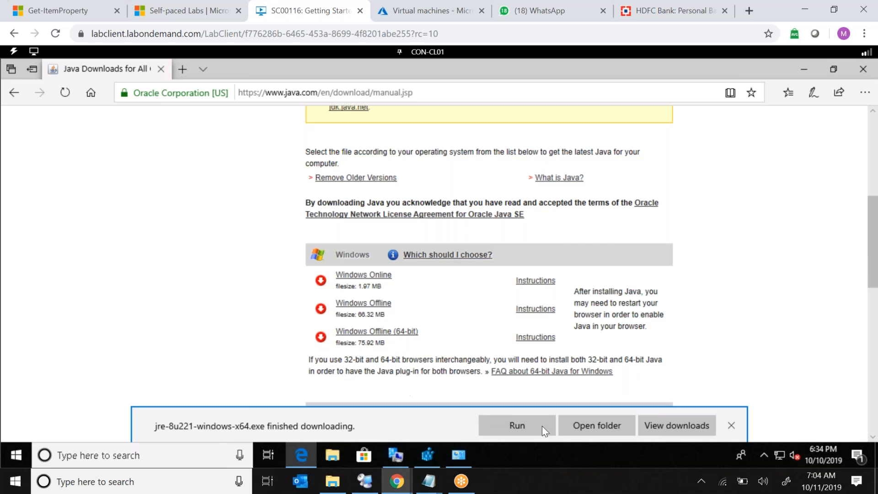
Run the downloaded jre-8u221-windows-x64 installer from the Downloads folder and install Java.
{"action": "left_click", "coordinate": [590, 424]}
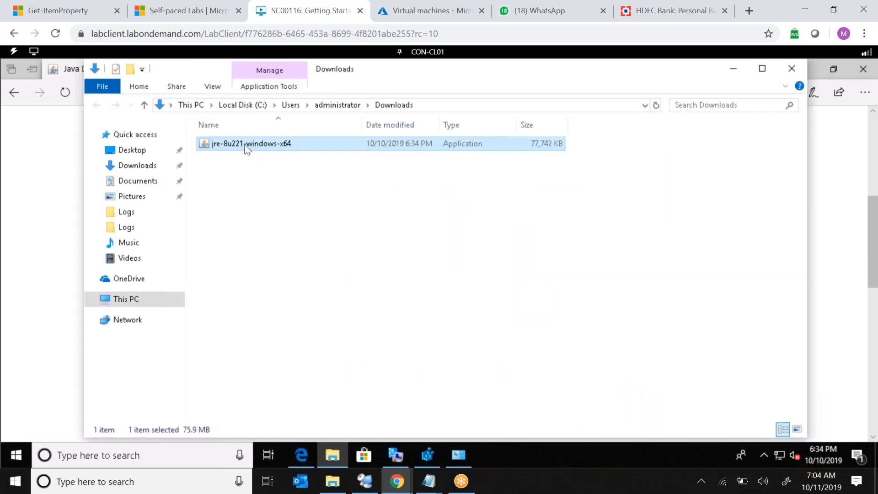
{"action": "double_click", "coordinate": [247, 146]}
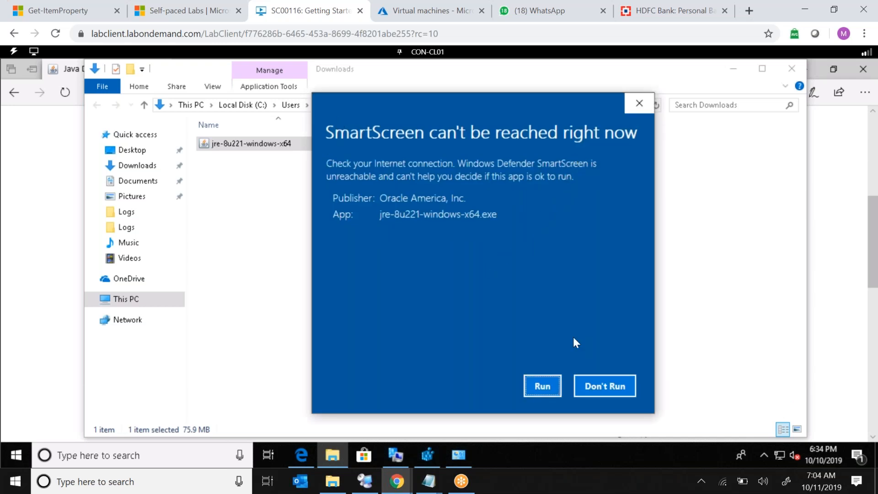
{"action": "left_click", "coordinate": [550, 386]}
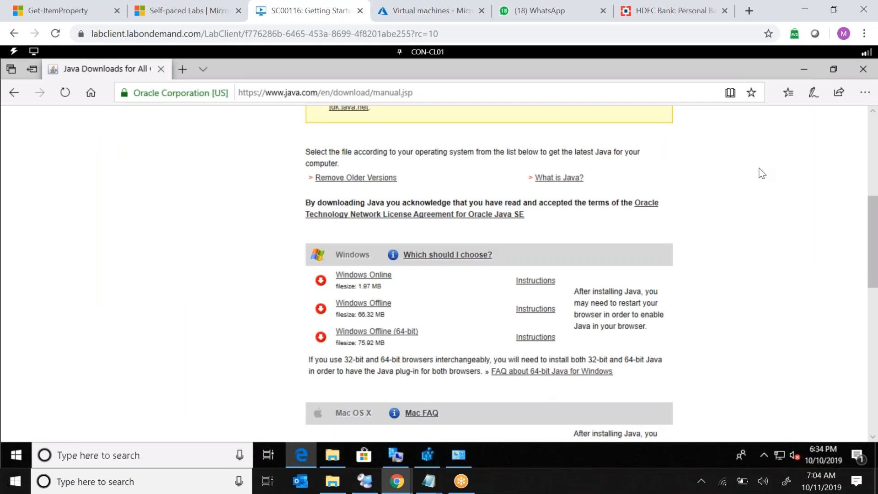
{"action": "left_click", "coordinate": [806, 69]}
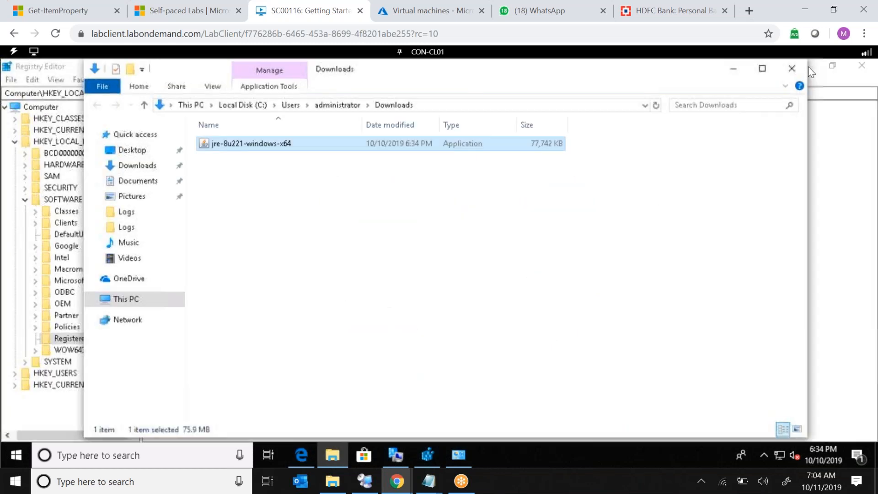
{"action": "left_click", "coordinate": [861, 68]}
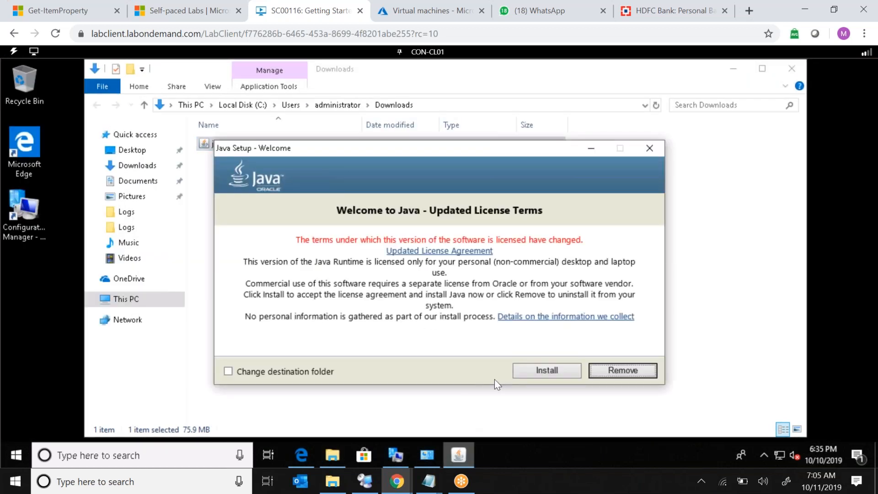
{"action": "left_click", "coordinate": [538, 370]}
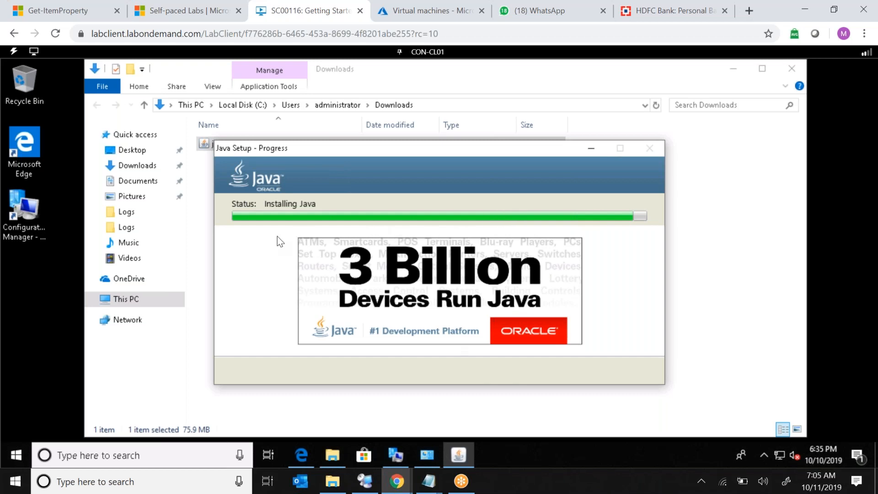
Reopen Programs and Features, refresh the list, and select the Java 8 Update 221 (64-bit) entry.
{"action": "right_click", "coordinate": [16, 452]}
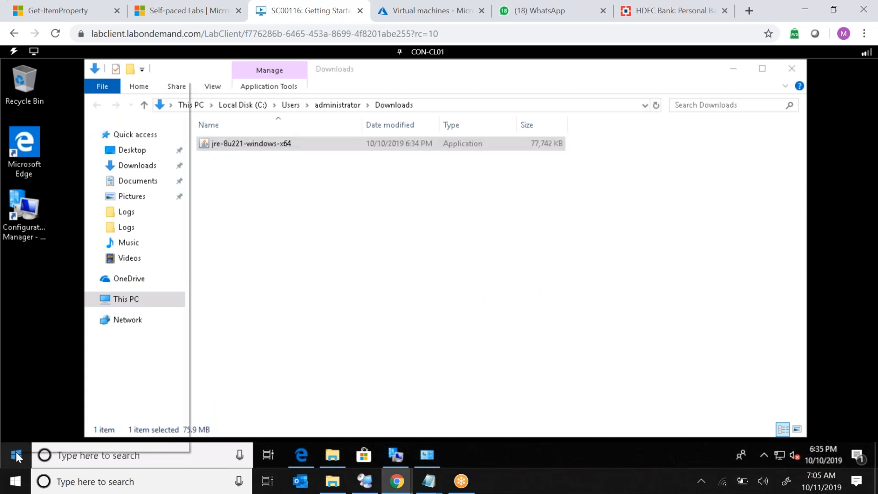
{"action": "left_click", "coordinate": [45, 389]}
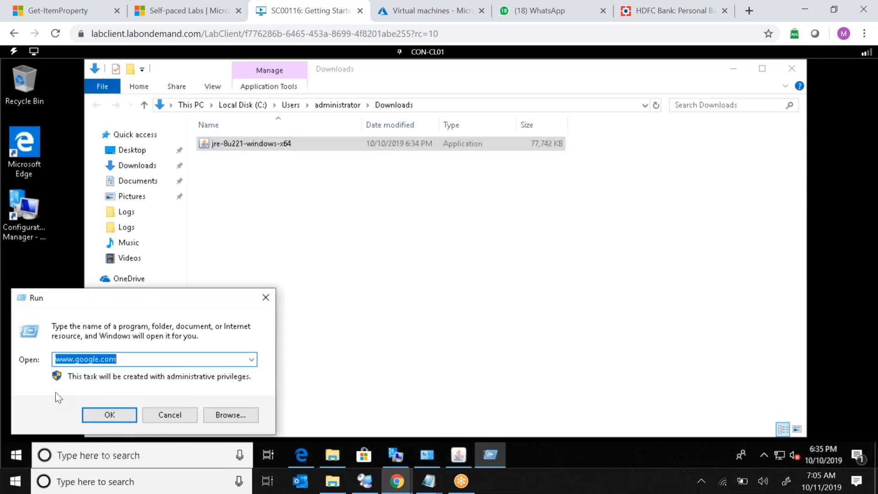
{"action": "type", "text": "app"}
{"action": "key", "text": "Down"}
{"action": "key", "text": "Return"}
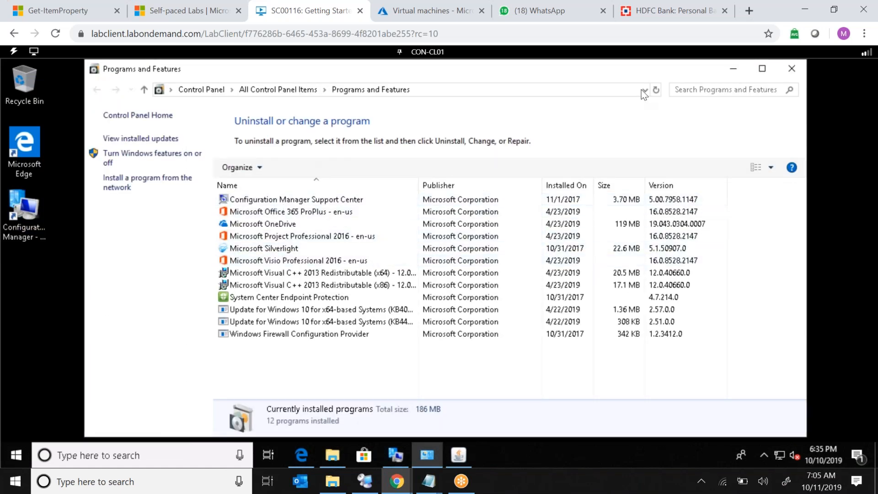
{"action": "left_click", "coordinate": [655, 91]}
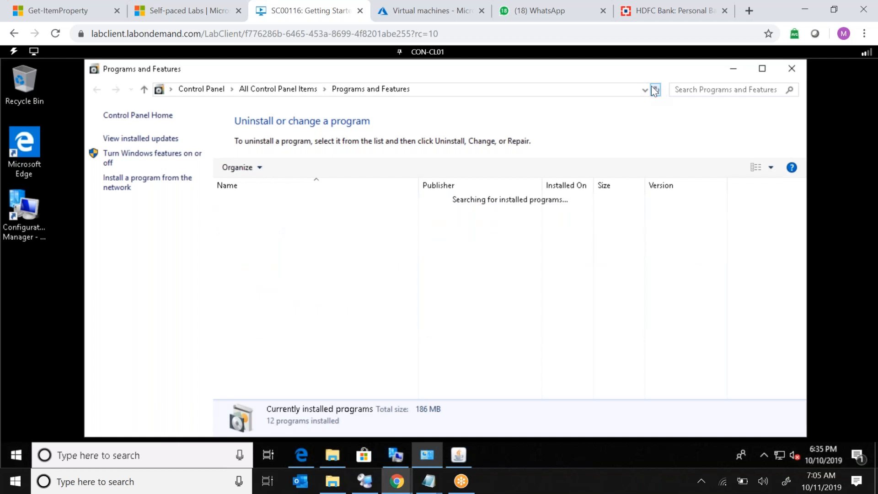
{"action": "left_click", "coordinate": [254, 212]}
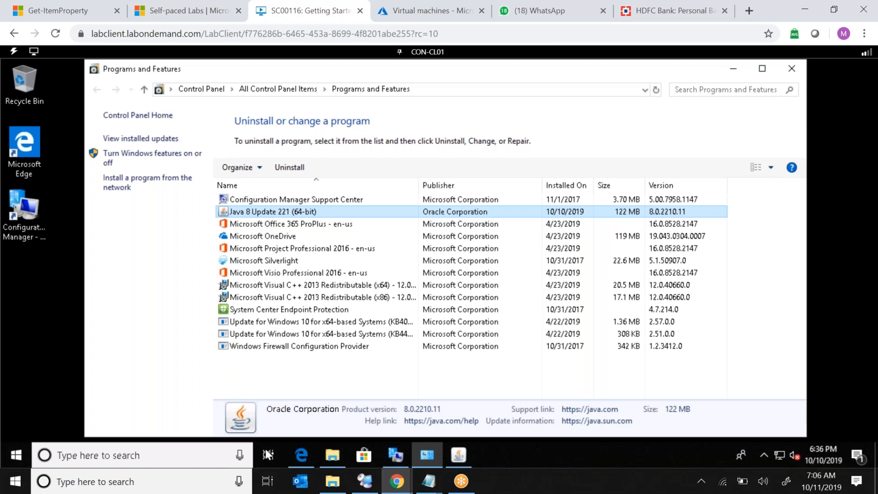
Switch back to CON-CM01 and sign in as CONTOSO\administrator by entering the account password.
{"action": "left_click", "coordinate": [430, 52]}
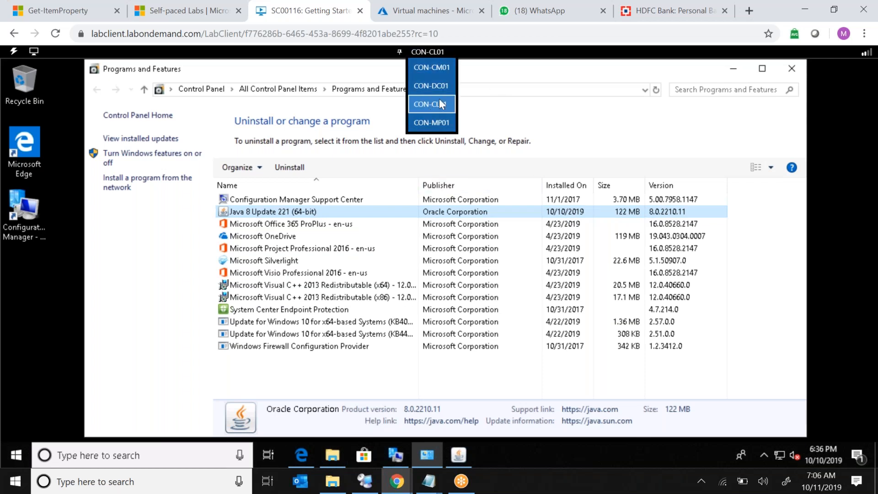
{"action": "left_click", "coordinate": [439, 69]}
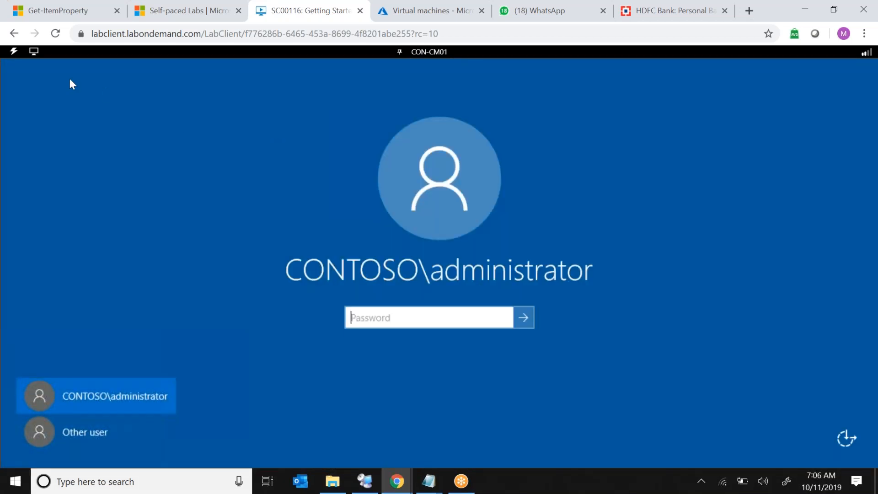
{"action": "left_click", "coordinate": [15, 53]}
{"action": "mouse_move", "coordinate": [55, 104]}
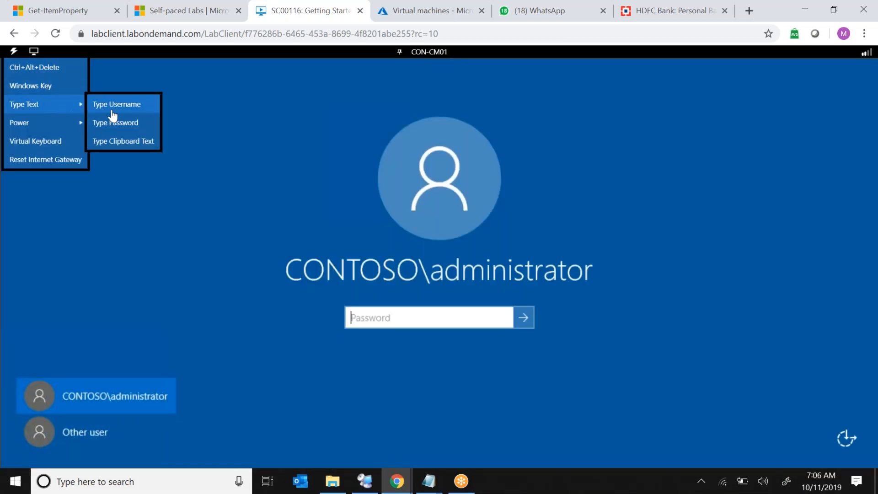
{"action": "left_click", "coordinate": [125, 124]}
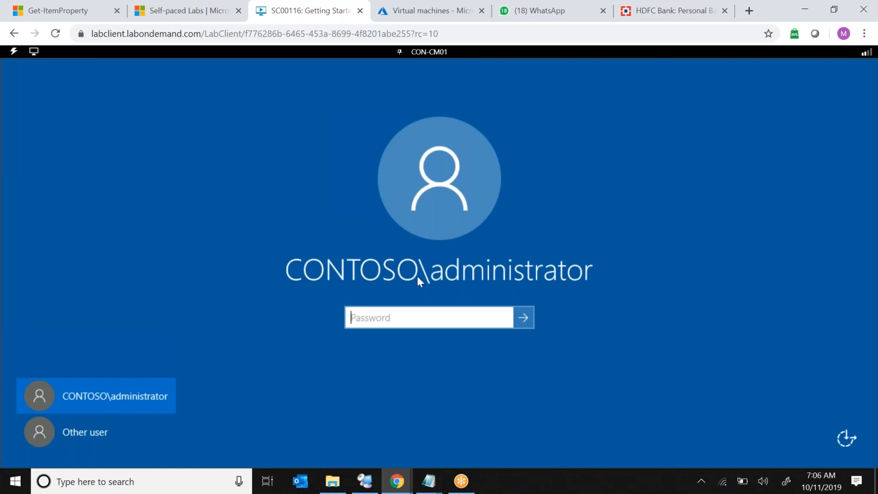
{"action": "left_click", "coordinate": [524, 317]}
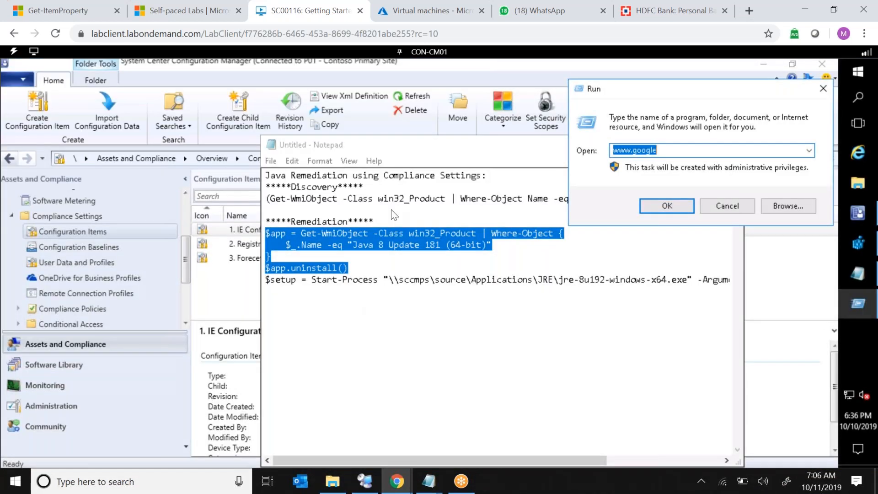
In the Notepad script notes, change the Java version in the discovery command to "Java 8 Update 221 (64-bit)".
{"action": "left_click", "coordinate": [391, 209]}
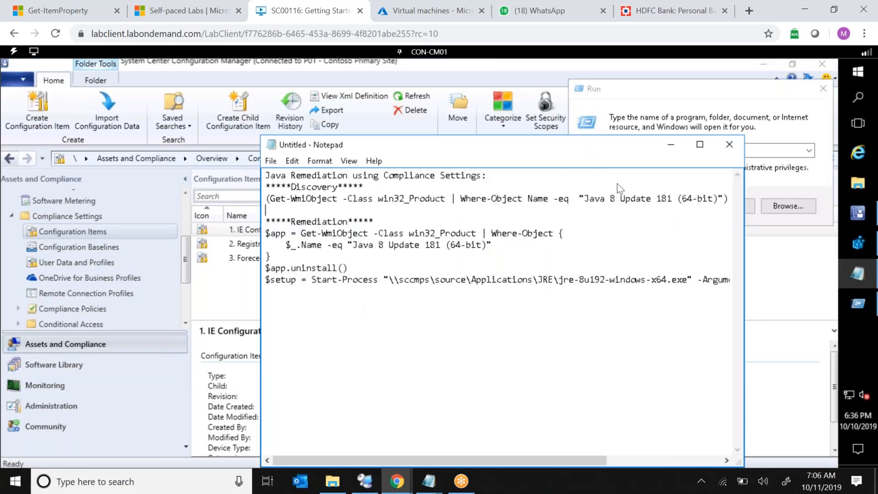
{"action": "left_click_drag", "start_coordinate": [488, 143], "coordinate": [370, 131]}
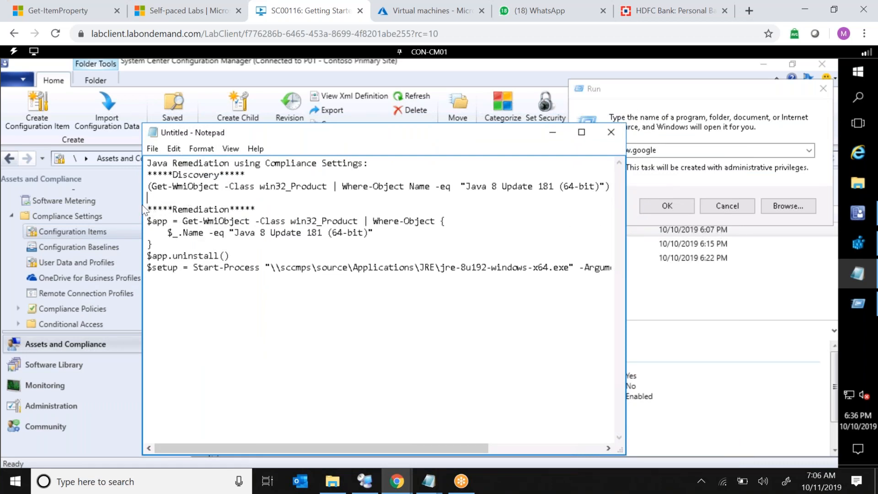
{"action": "left_click_drag", "start_coordinate": [49, 208], "coordinate": [48, 208]}
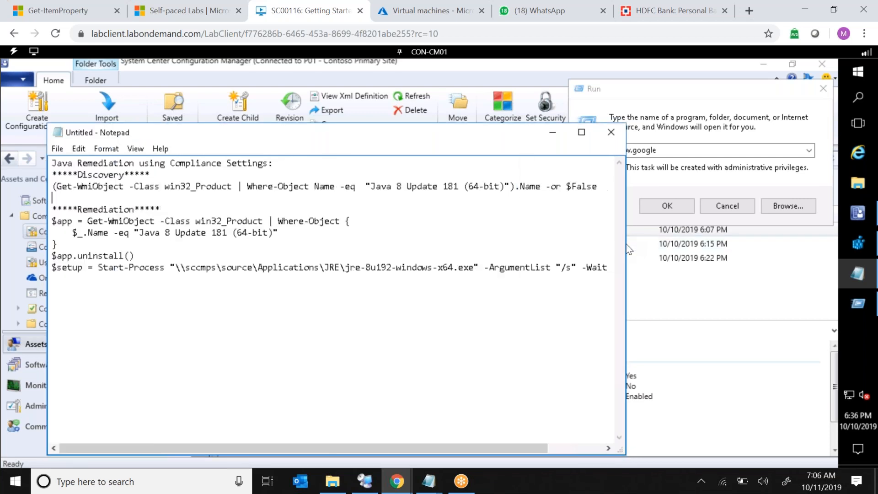
{"action": "left_click_drag", "start_coordinate": [626, 250], "coordinate": [710, 253]}
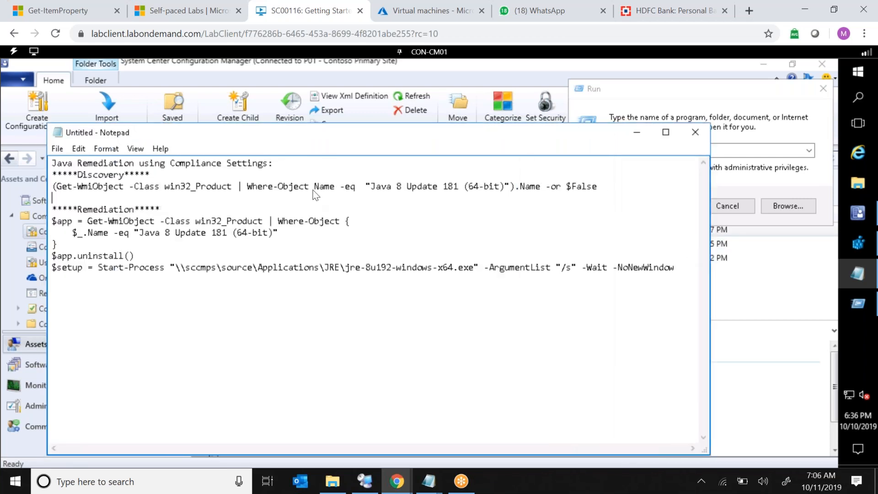
{"action": "left_click_drag", "start_coordinate": [92, 188], "coordinate": [217, 188]}
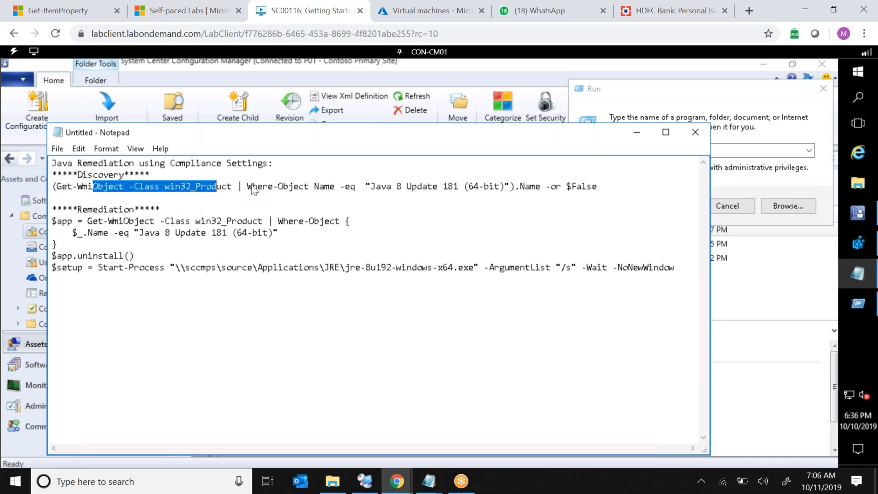
{"action": "left_click_drag", "start_coordinate": [254, 187], "coordinate": [258, 188]}
{"action": "left_click_drag", "start_coordinate": [113, 187], "coordinate": [503, 188]}
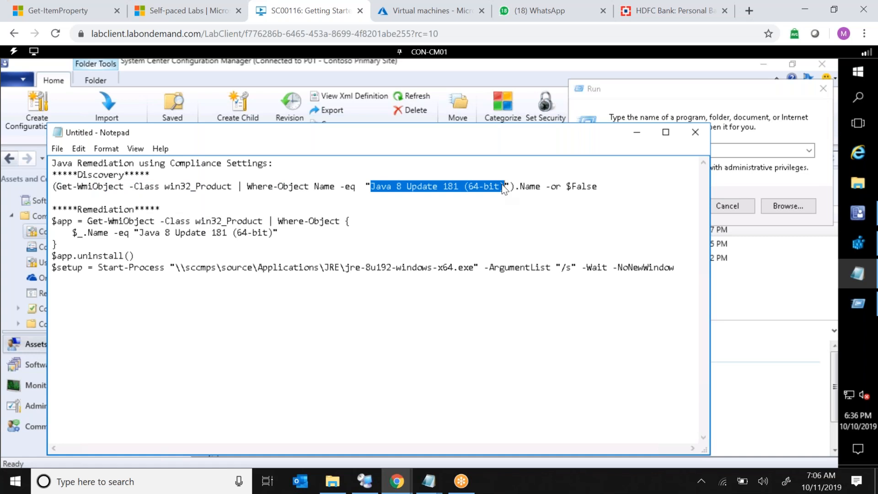
{"action": "key", "text": "shift+Right"}
{"action": "left_click", "coordinate": [450, 190]}
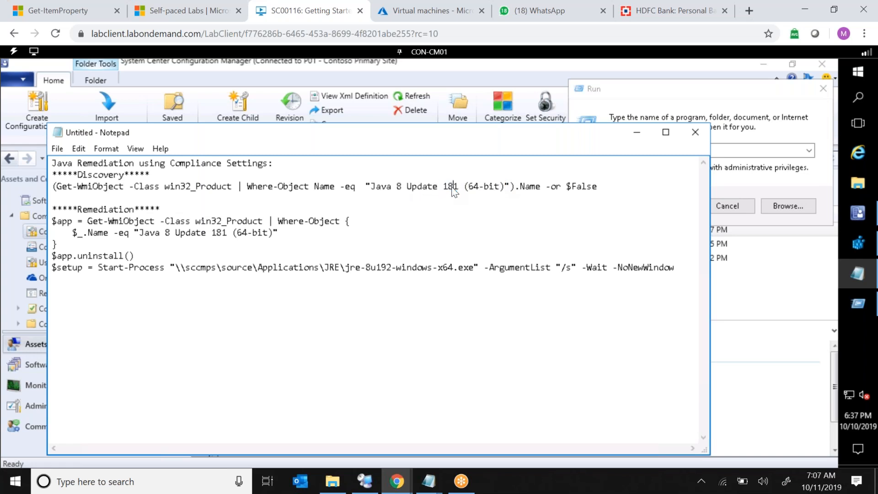
{"action": "key", "text": "Left"}
{"action": "type", "text": "221"}
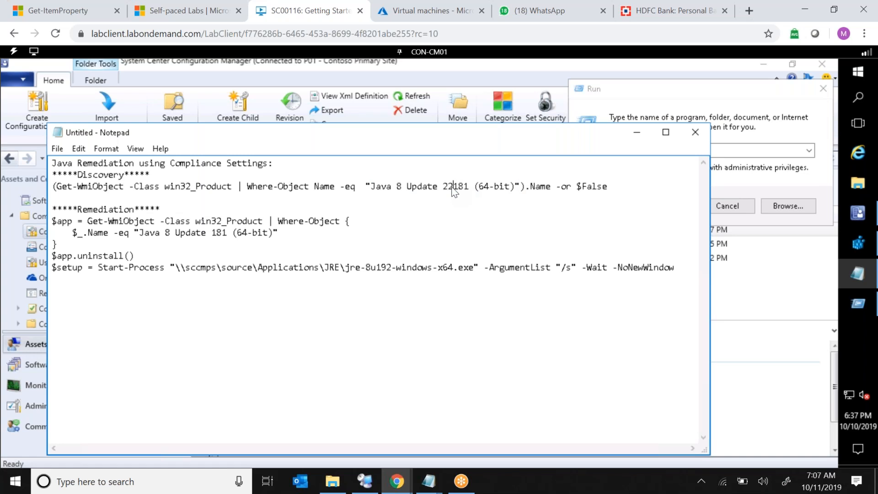
{"action": "key", "text": "Delete"}
{"action": "key", "text": "Delete"}
{"action": "key", "text": "Delete"}
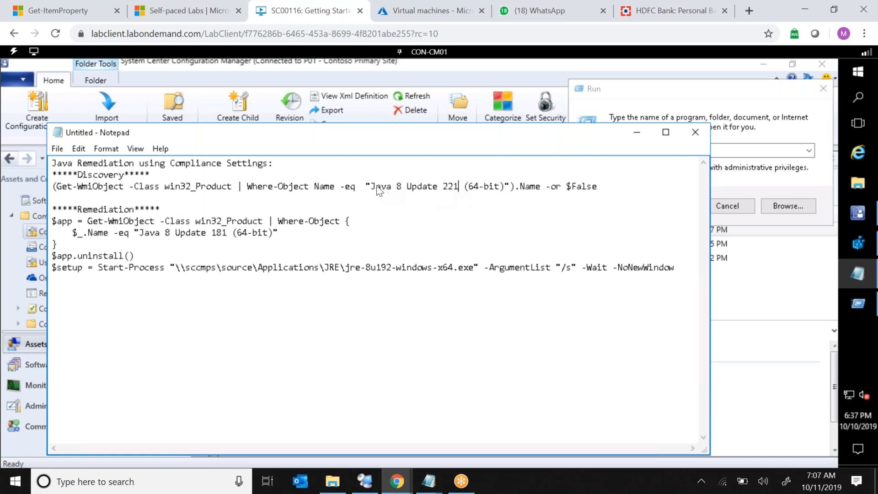
Select and copy the entire discovery command line in Notepad.
{"action": "left_click_drag", "start_coordinate": [371, 187], "coordinate": [506, 189]}
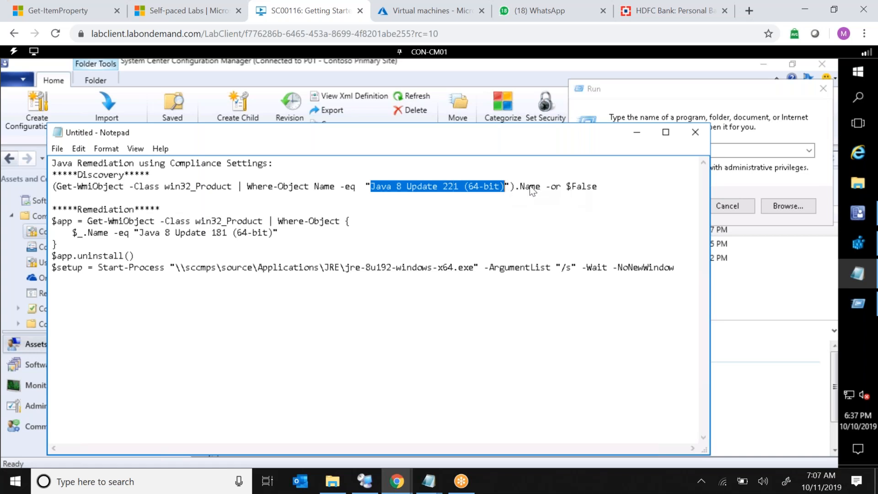
{"action": "left_click_drag", "start_coordinate": [567, 187], "coordinate": [598, 187]}
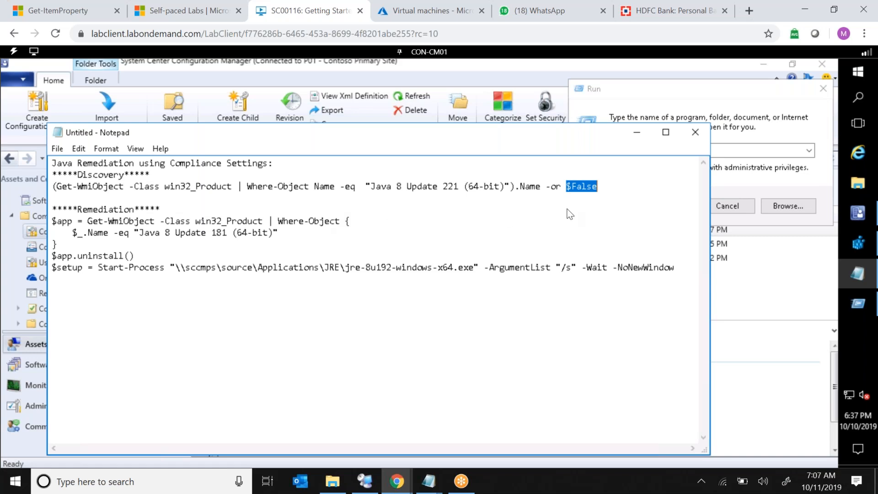
{"action": "left_click", "coordinate": [616, 190]}
{"action": "key", "text": "shift+Left"}
{"action": "key", "text": "shift+Left"}
{"action": "key", "text": "shift+Left"}
{"action": "key", "text": "shift+Left"}
{"action": "key", "text": "shift+Left"}
{"action": "key", "text": "shift+Left"}
{"action": "key", "text": "shift+Left"}
{"action": "key", "text": "shift+Left"}
{"action": "key", "text": "shift+Left"}
{"action": "key", "text": "shift+Left"}
{"action": "key", "text": "shift+Left"}
{"action": "key", "text": "shift+Left"}
{"action": "key", "text": "shift+Left"}
{"action": "key", "text": "shift+Left"}
{"action": "key", "text": "shift+Left"}
{"action": "key", "text": "shift+Left"}
{"action": "key", "text": "shift+Left"}
{"action": "key", "text": "shift+Left"}
{"action": "key", "text": "shift+Left"}
{"action": "key", "text": "shift+Left"}
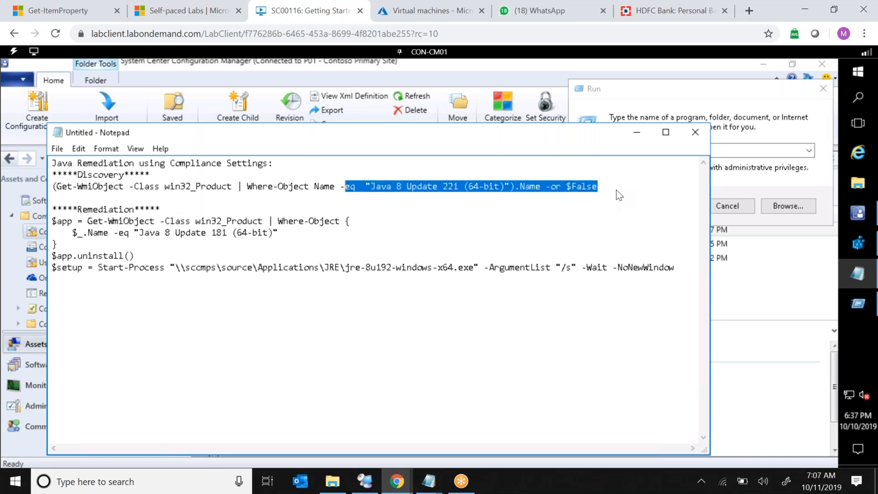
{"action": "key", "text": "shift+Left"}
{"action": "key", "text": "shift+Left"}
{"action": "key", "text": "shift+Left"}
{"action": "key", "text": "shift+Left"}
{"action": "key", "text": "shift+Left"}
{"action": "key", "text": "shift+Left"}
{"action": "key", "text": "shift+Left"}
{"action": "key", "text": "shift+Left"}
{"action": "key", "text": "shift+Left"}
{"action": "key", "text": "shift+Left"}
{"action": "key", "text": "shift+Left"}
{"action": "key", "text": "shift+Left"}
{"action": "key", "text": "shift+Left"}
{"action": "key", "text": "shift+Left"}
{"action": "key", "text": "shift+Left"}
{"action": "key", "text": "shift+Left"}
{"action": "key", "text": "shift+Left"}
{"action": "key", "text": "shift+Left"}
{"action": "key", "text": "shift+Left"}
{"action": "key", "text": "shift+Left"}
{"action": "key", "text": "shift+Left"}
{"action": "key", "text": "ctrl+c"}
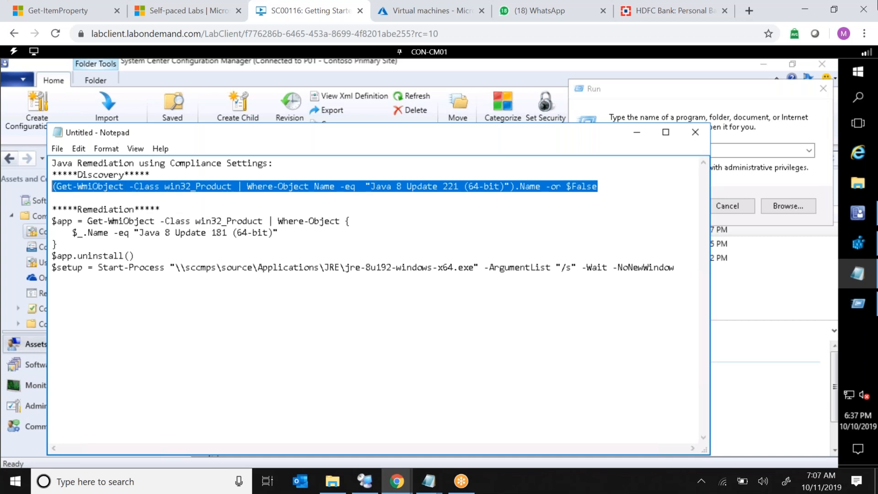
Open Windows PowerShell, run the pasted discovery command to test it, and close the window.
{"action": "left_click", "coordinate": [862, 98]}
{"action": "type", "text": "p"}
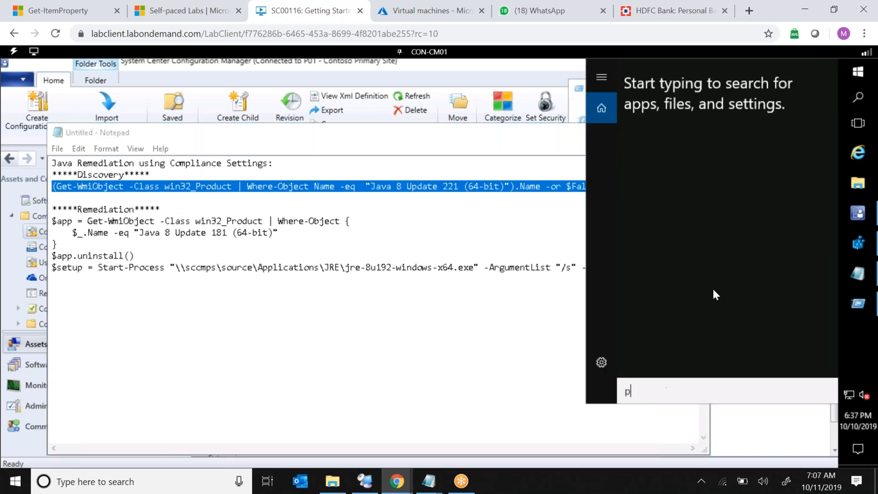
{"action": "type", "text": "ower"}
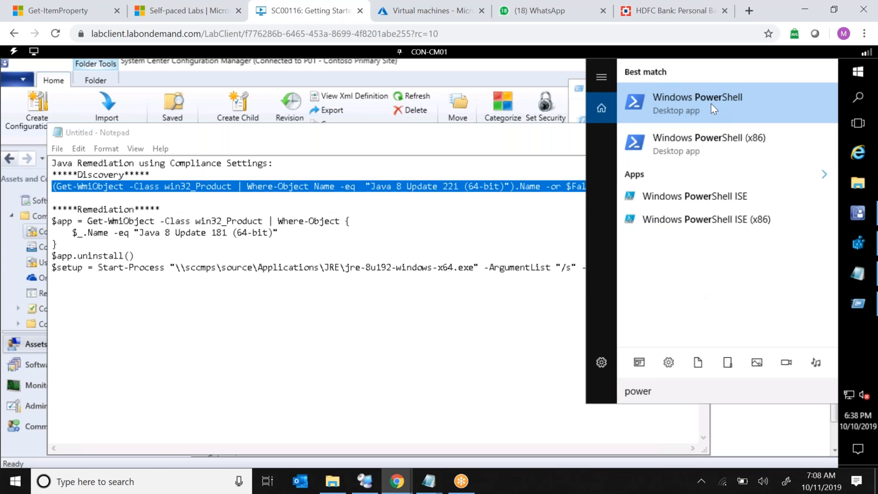
{"action": "left_click", "coordinate": [710, 103]}
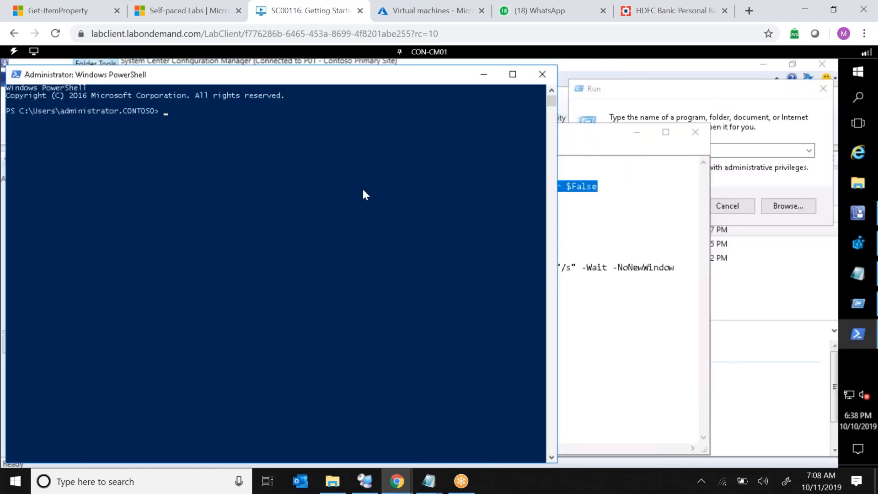
{"action": "key", "text": "ctrl+v"}
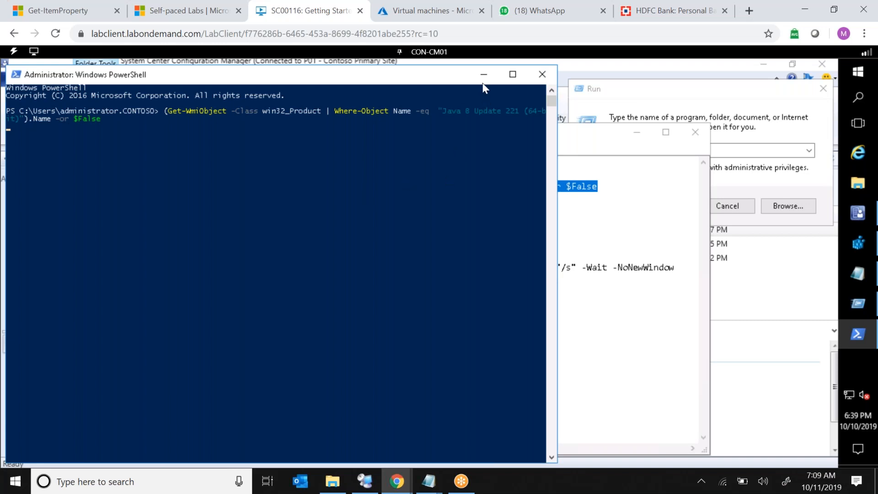
{"action": "type", "text": "j"}
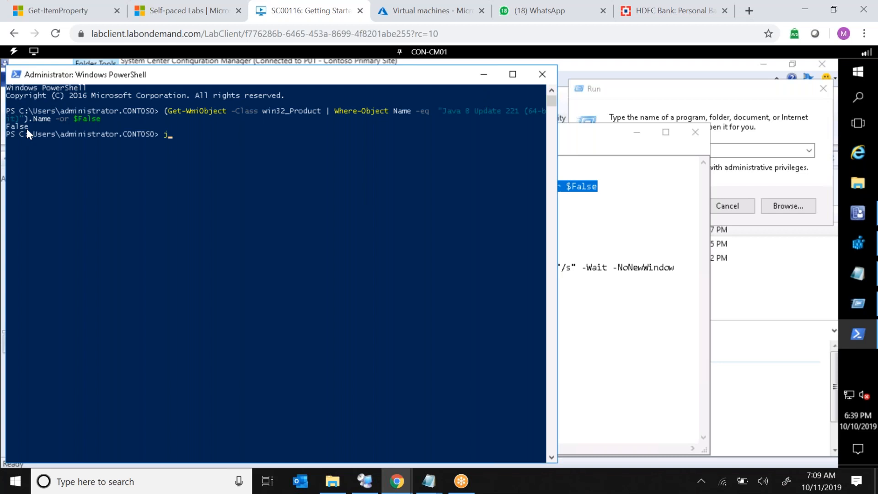
{"action": "key", "text": "BackSpace"}
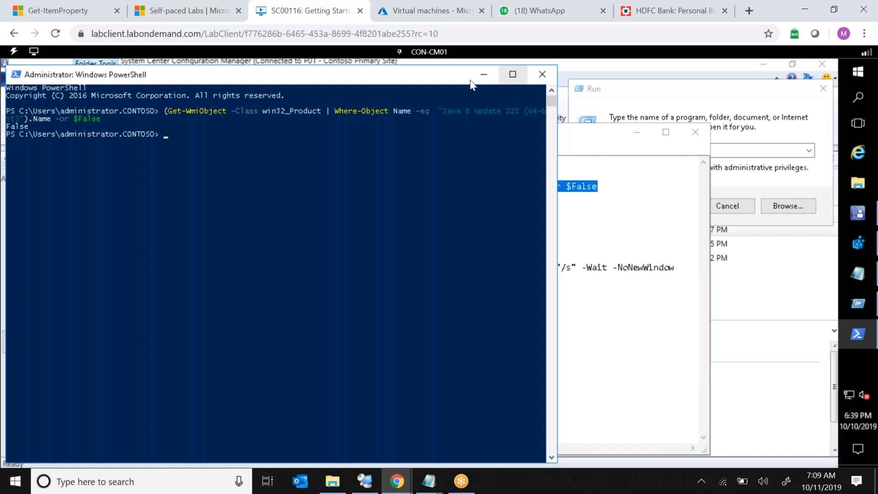
{"action": "left_click", "coordinate": [543, 74]}
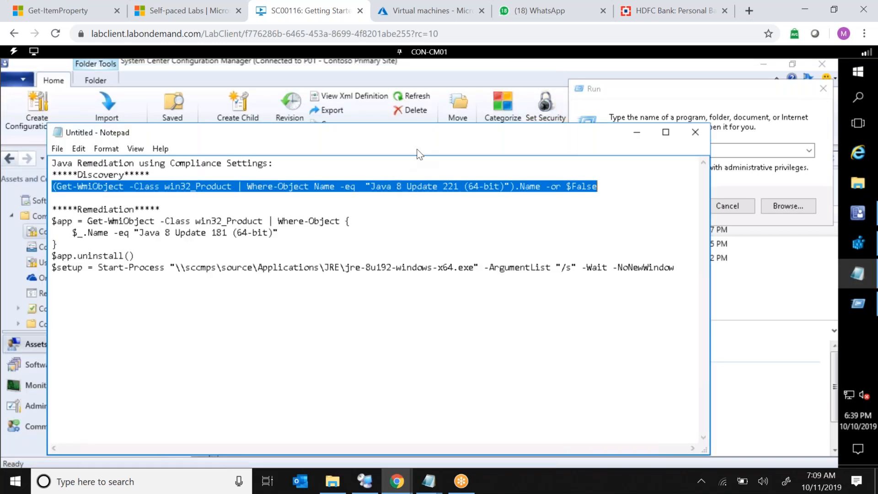
Start creating a configuration item named "4. Remove Vulnerable Java Version 8 update 221" and continue to the settings page.
{"action": "left_click", "coordinate": [30, 231]}
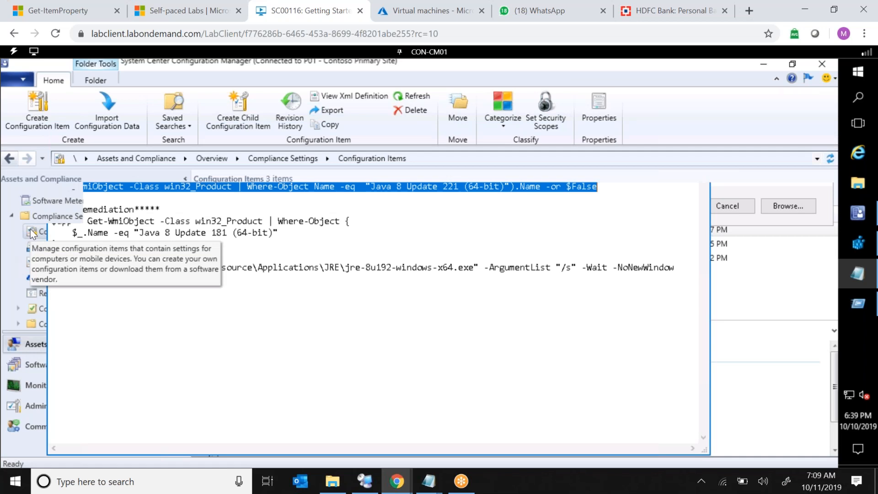
{"action": "right_click", "coordinate": [135, 234]}
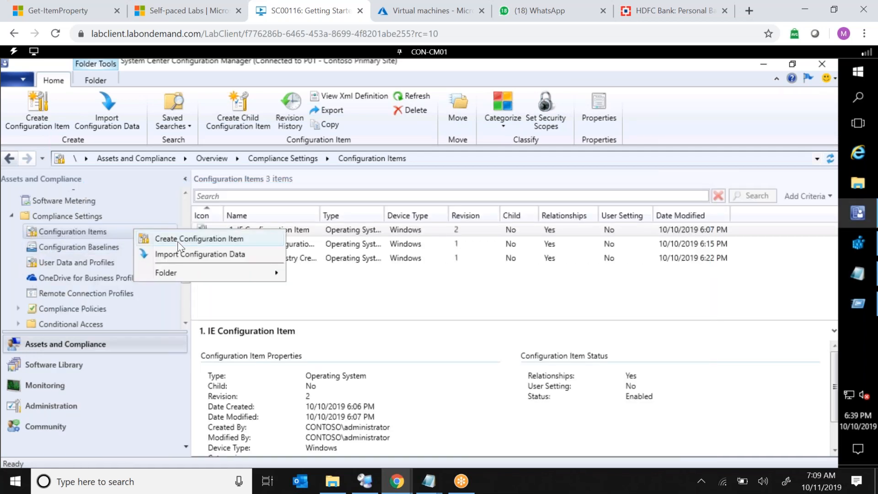
{"action": "left_click", "coordinate": [179, 246]}
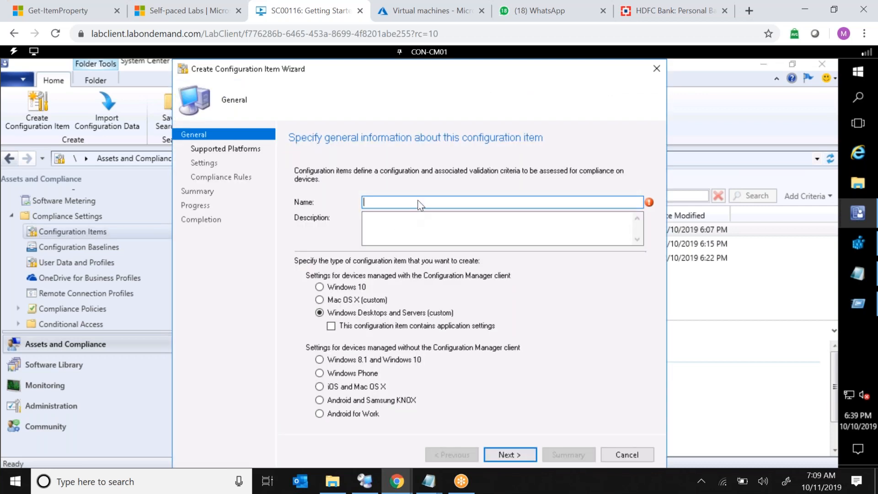
{"action": "type", "text": "4. Remove "}
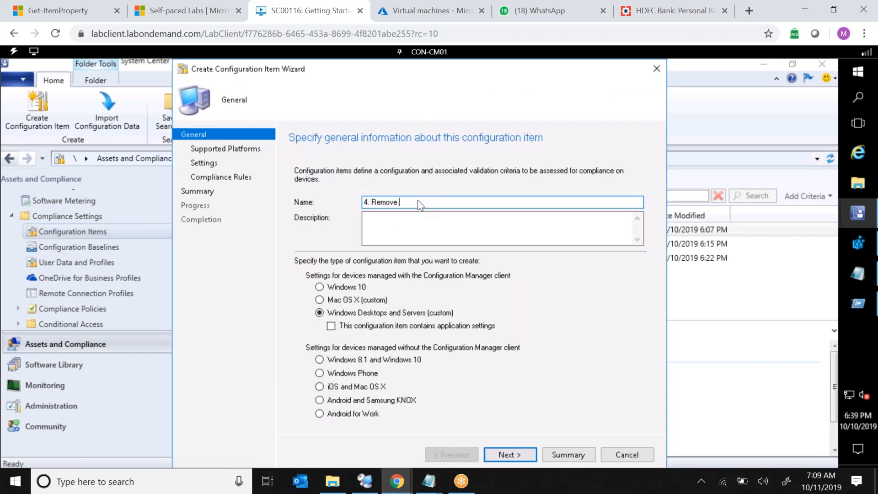
{"action": "type", "text": "Vulnerable"}
{"action": "type", "text": "Java Version 8 update "}
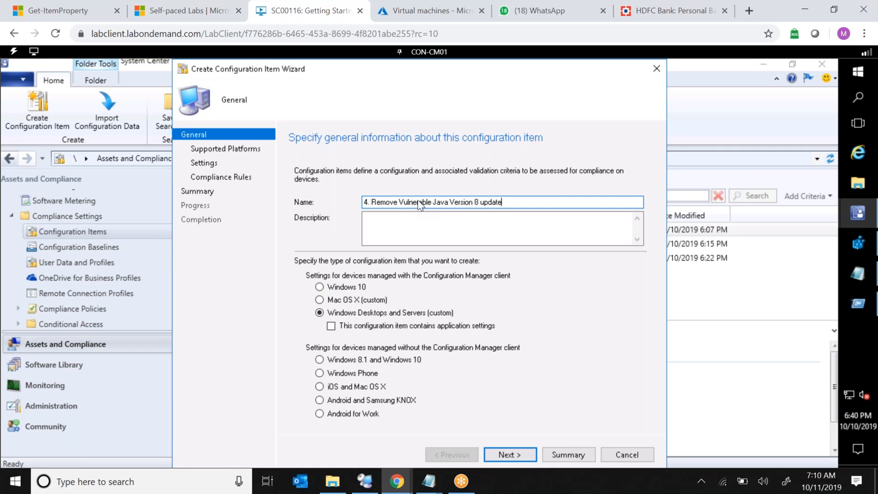
{"action": "type", "text": "33"}
{"action": "key", "text": "BackSpace"}
{"action": "key", "text": "BackSpace"}
{"action": "type", "text": "221"}
{"action": "left_click", "coordinate": [507, 453]}
{"action": "left_click", "coordinate": [507, 454]}
Add a new setting named "Java Setting" and set its setting type to Script.
{"action": "left_click", "coordinate": [497, 405]}
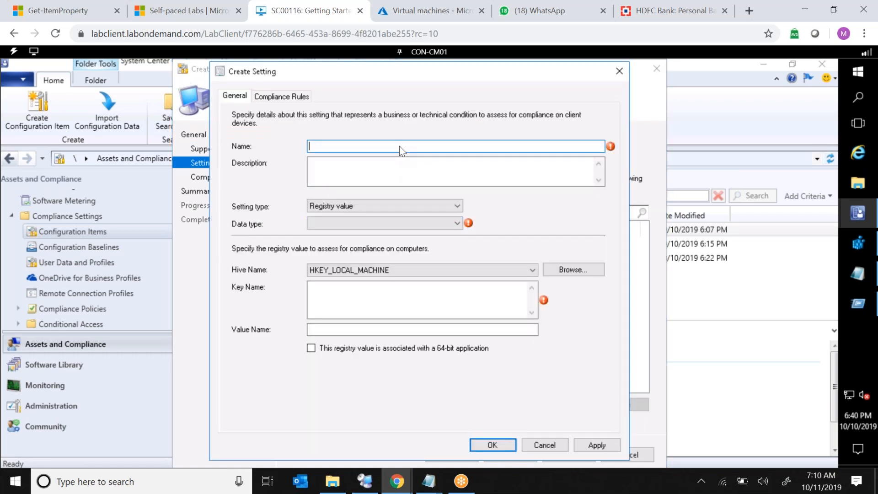
{"action": "type", "text": "Java Setting"}
{"action": "left_click", "coordinate": [373, 223]}
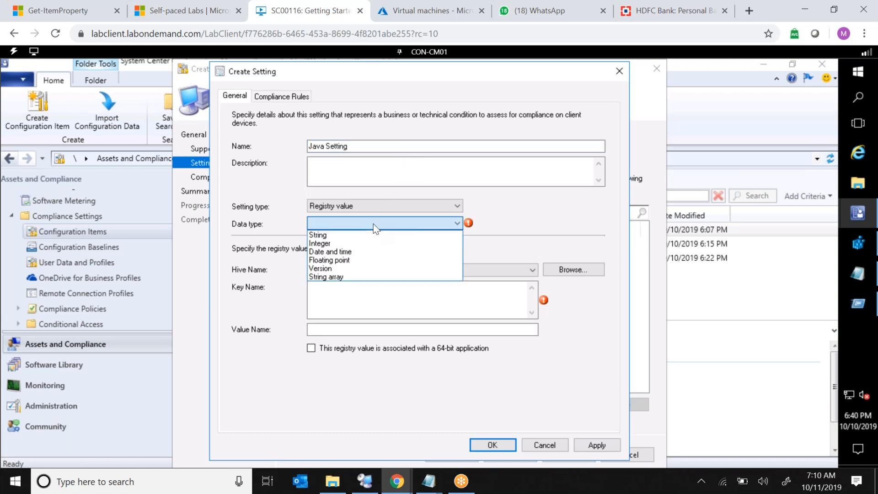
{"action": "left_click", "coordinate": [531, 226]}
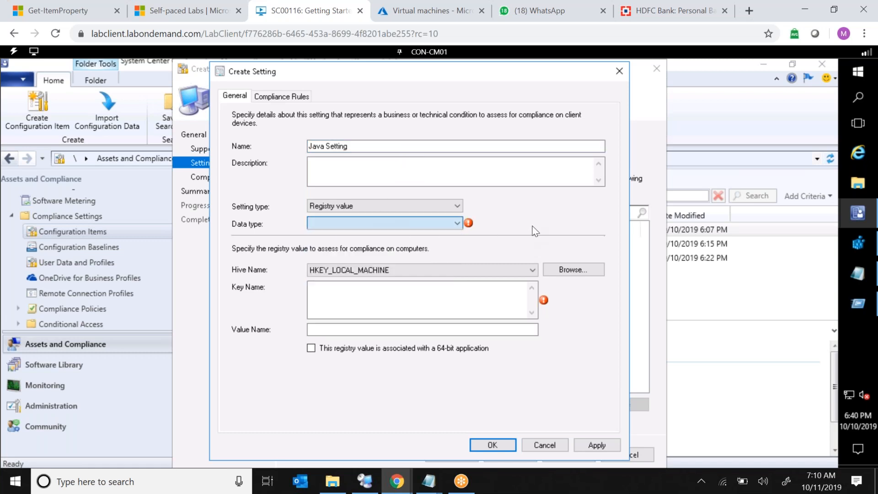
{"action": "left_click", "coordinate": [445, 210]}
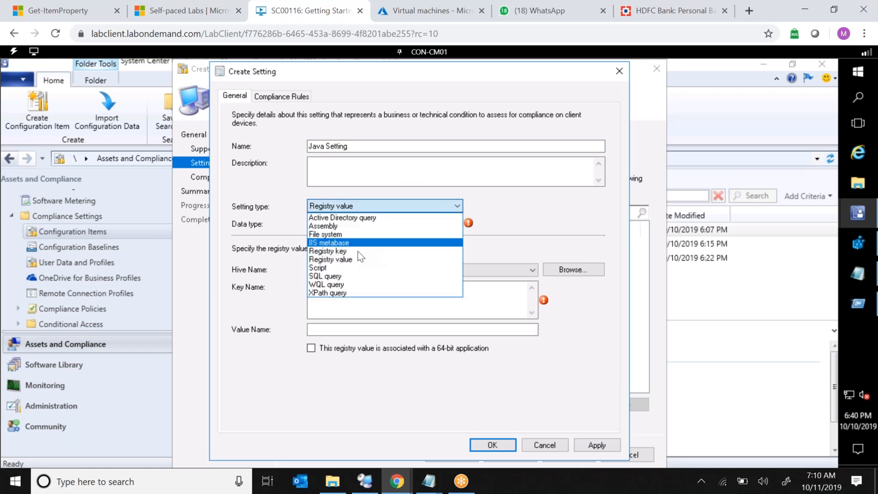
{"action": "left_click", "coordinate": [349, 268]}
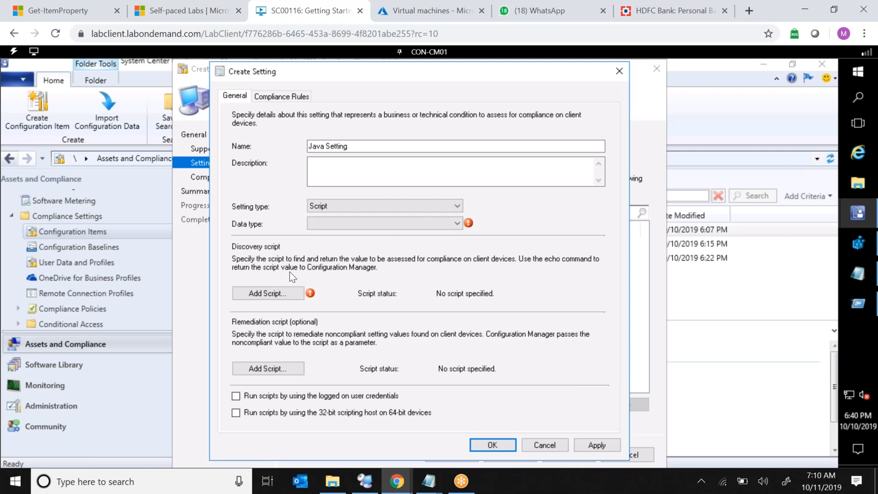
Paste the copied command as the Windows PowerShell discovery script and save it.
{"action": "left_click", "coordinate": [254, 290]}
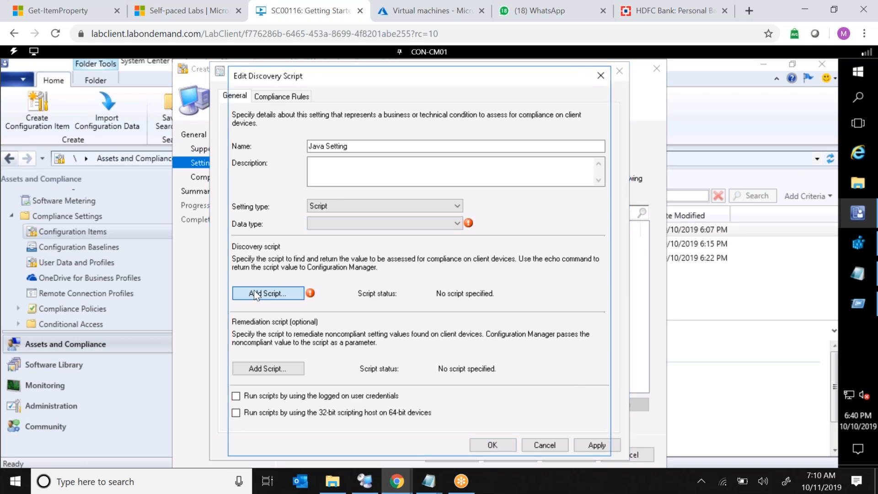
{"action": "key", "text": "ctrl+v"}
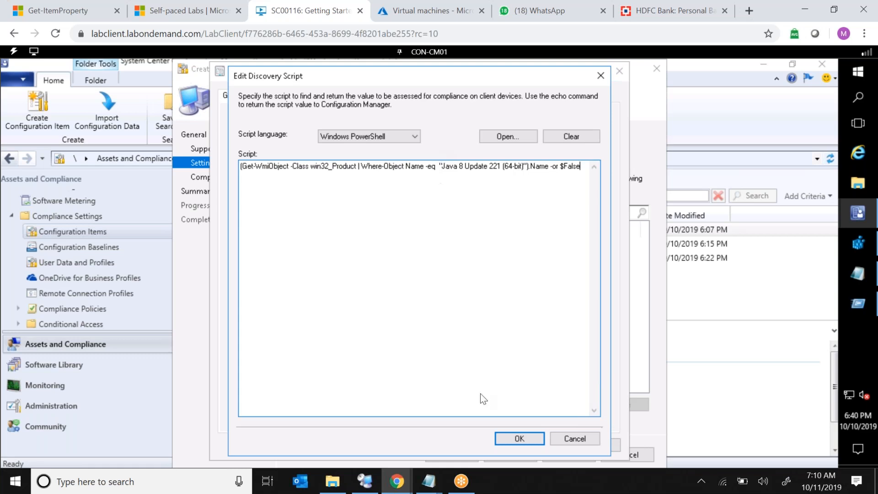
{"action": "left_click", "coordinate": [509, 439]}
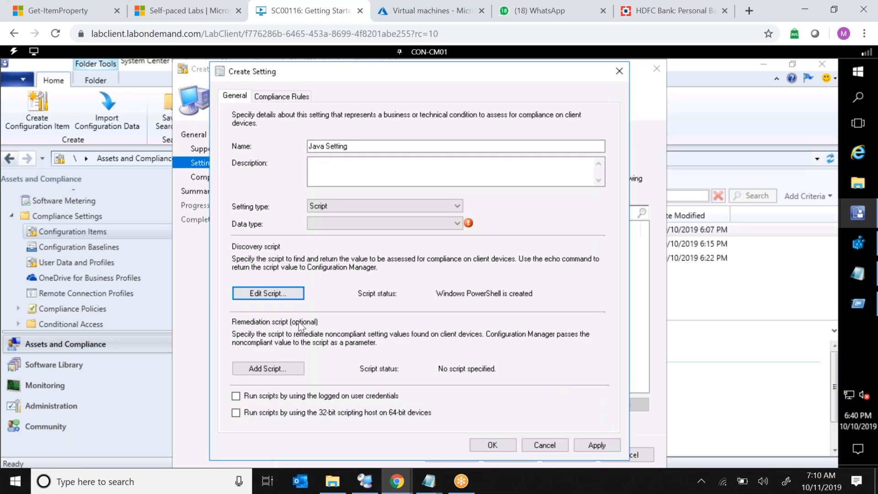
Start adding a remediation script and copy the uninstall lines from the Notepad notes.
{"action": "left_click", "coordinate": [253, 372]}
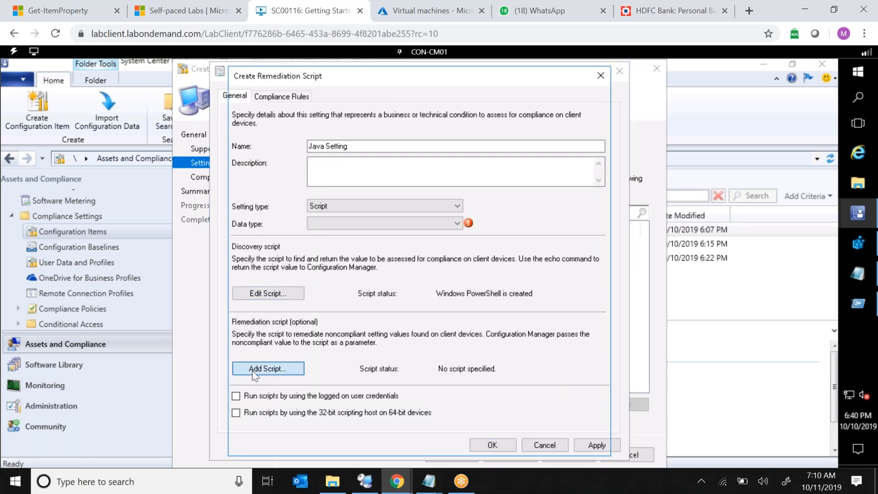
{"action": "left_click", "coordinate": [859, 276]}
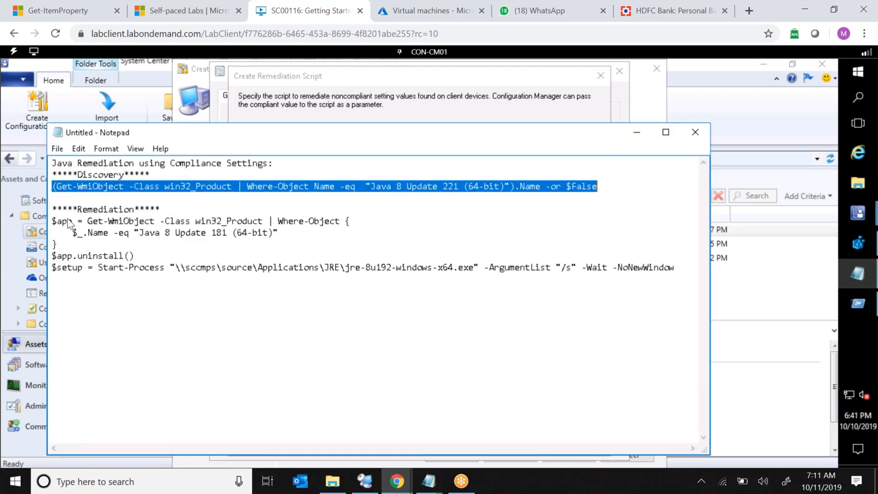
{"action": "left_click_drag", "start_coordinate": [52, 221], "coordinate": [139, 255]}
{"action": "key", "text": "ctrl+c"}
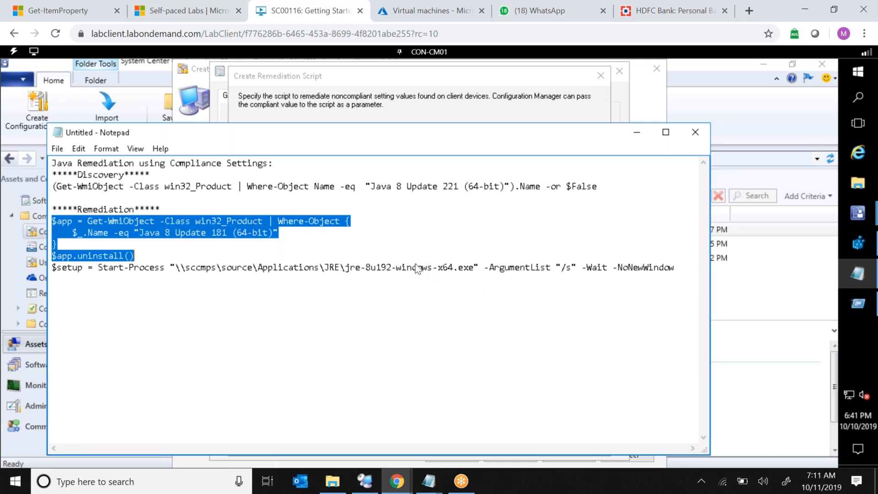
{"action": "left_click", "coordinate": [638, 138]}
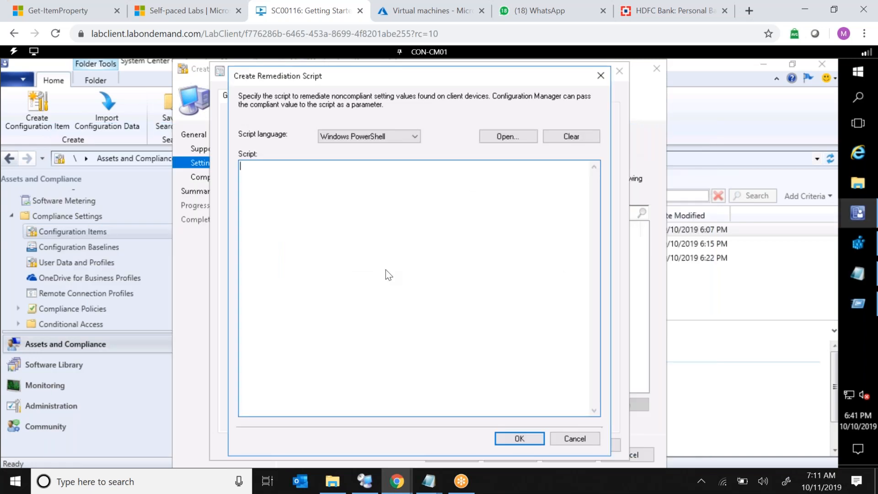
Paste the remediation script, change its Java version to "Java 8 Update 221 (64-bit)", and save it.
{"action": "key", "text": "ctrl+v"}
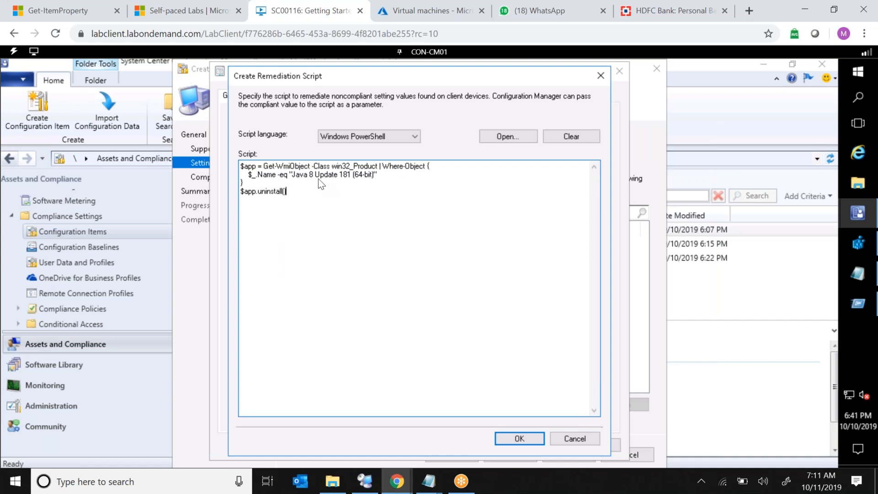
{"action": "double_click", "coordinate": [345, 176]}
{"action": "key", "text": "shift+Left"}
{"action": "type", "text": "33"}
{"action": "key", "text": "BackSpace"}
{"action": "key", "text": "BackSpace"}
{"action": "type", "text": "221"}
{"action": "left_click", "coordinate": [265, 192]}
{"action": "left_click", "coordinate": [517, 441]}
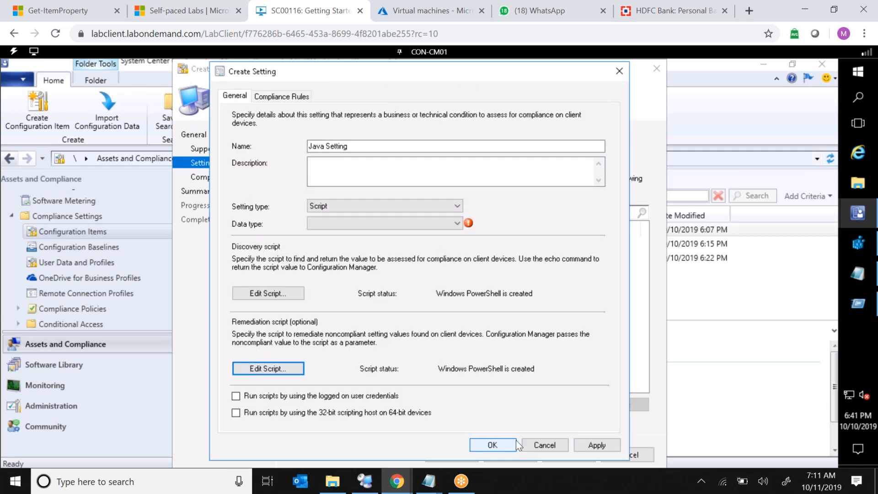
Set the setting's data type to String.
{"action": "left_click", "coordinate": [440, 229]}
{"action": "left_click", "coordinate": [328, 234]}
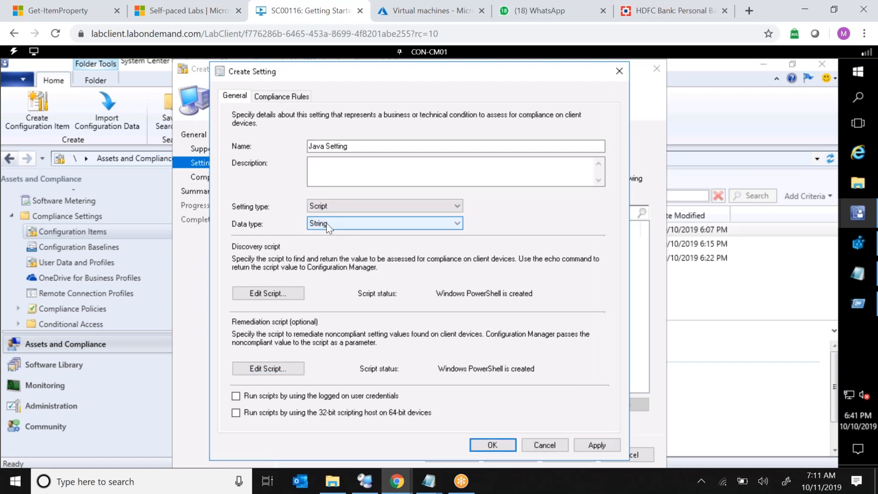
{"action": "left_click", "coordinate": [330, 223]}
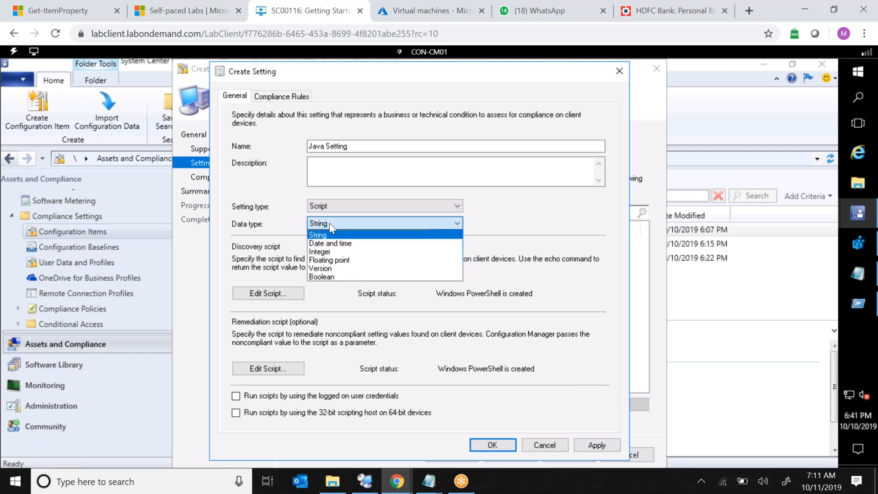
{"action": "left_click", "coordinate": [330, 223]}
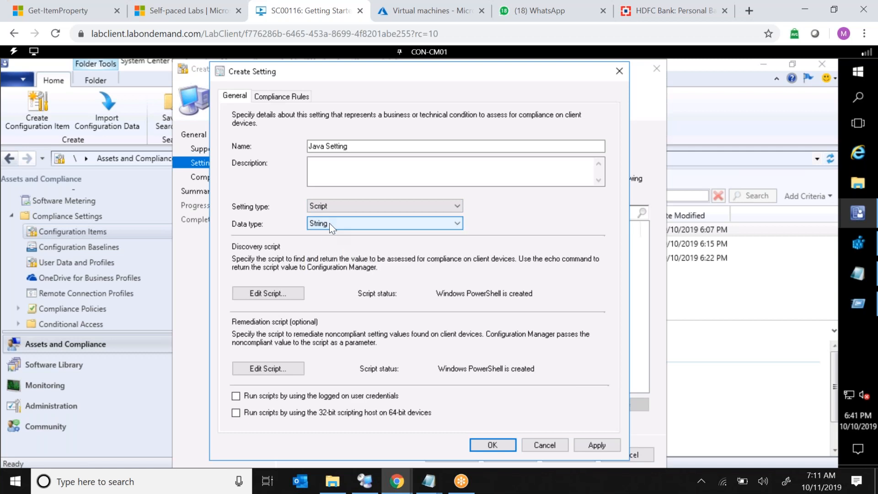
Create a new compliance rule for the setting and name it "Compliance Rule".
{"action": "left_click", "coordinate": [283, 97]}
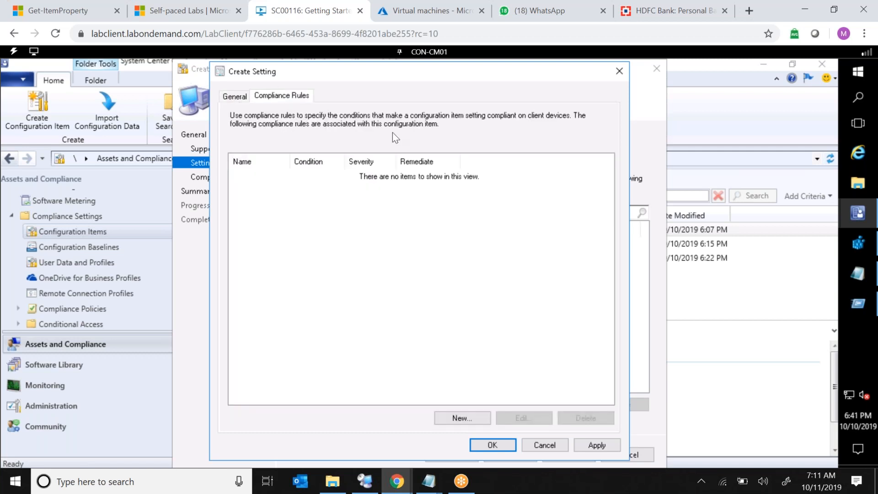
{"action": "left_click", "coordinate": [473, 423]}
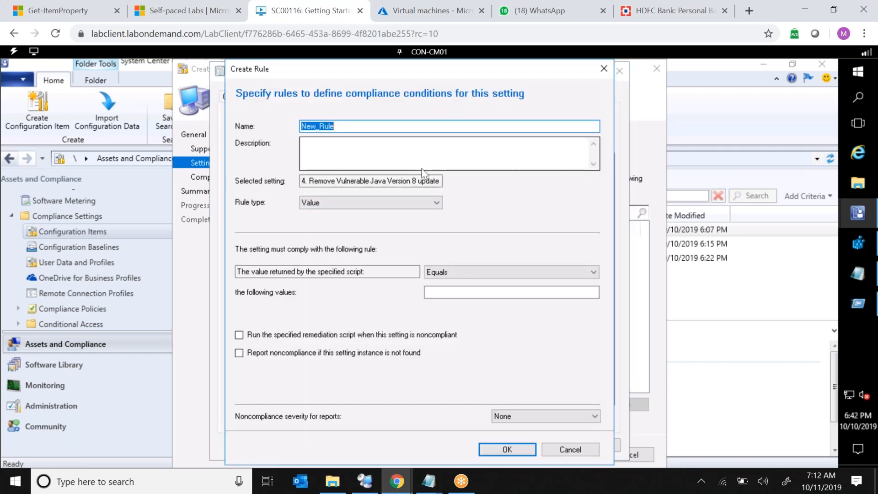
{"action": "type", "text": "Compu"}
{"action": "key", "text": "BackSpace"}
{"action": "type", "text": "liance Rule"}
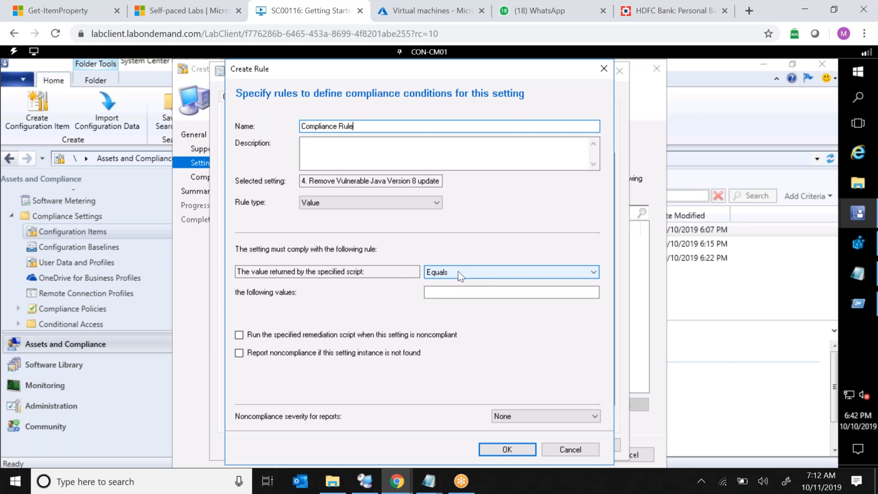
{"action": "left_click", "coordinate": [453, 292]}
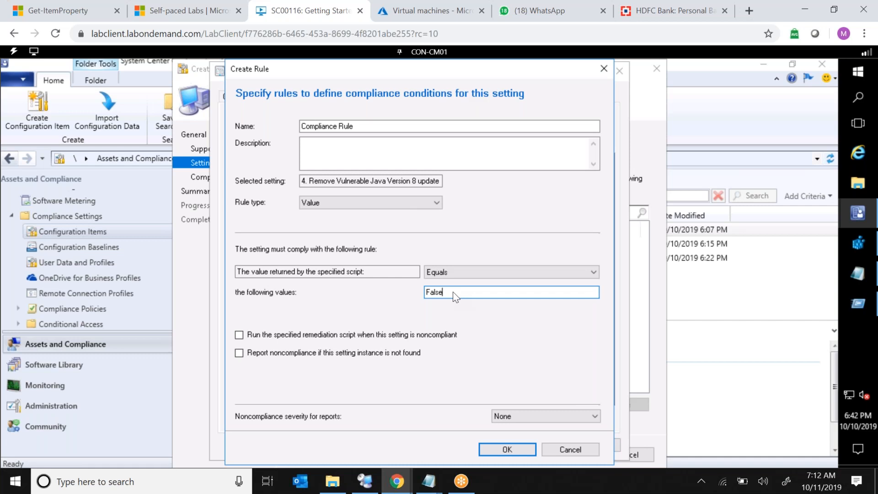
Enable running the remediation script when the setting is noncompliant, confirm the compliance rule, and apply and close the setting.
{"action": "left_click", "coordinate": [239, 334]}
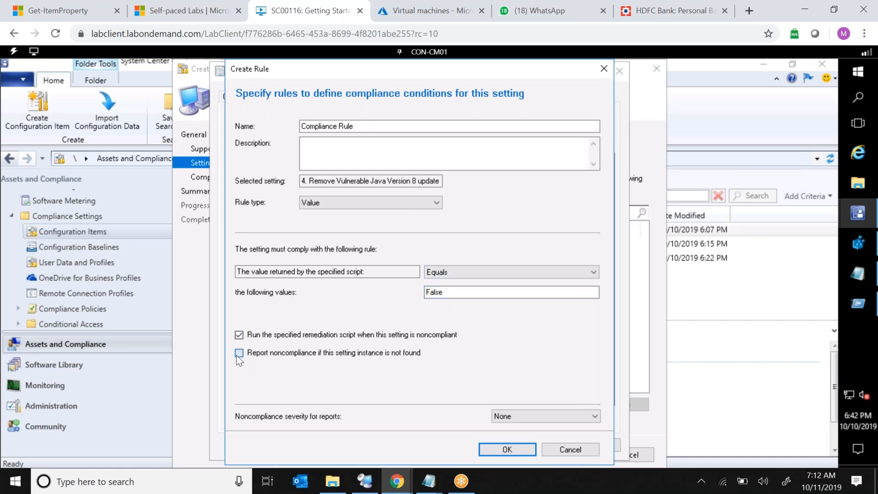
{"action": "left_click", "coordinate": [252, 355]}
{"action": "left_click", "coordinate": [503, 453]}
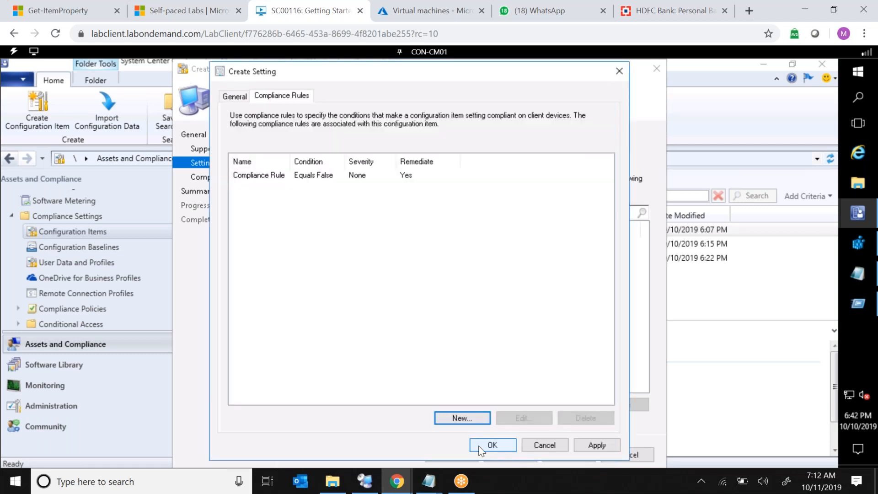
{"action": "left_click", "coordinate": [595, 444]}
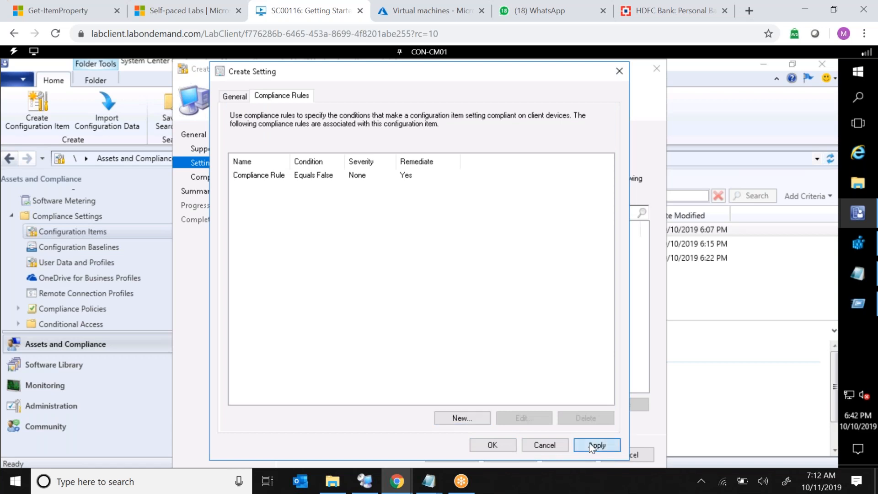
{"action": "left_click", "coordinate": [501, 443]}
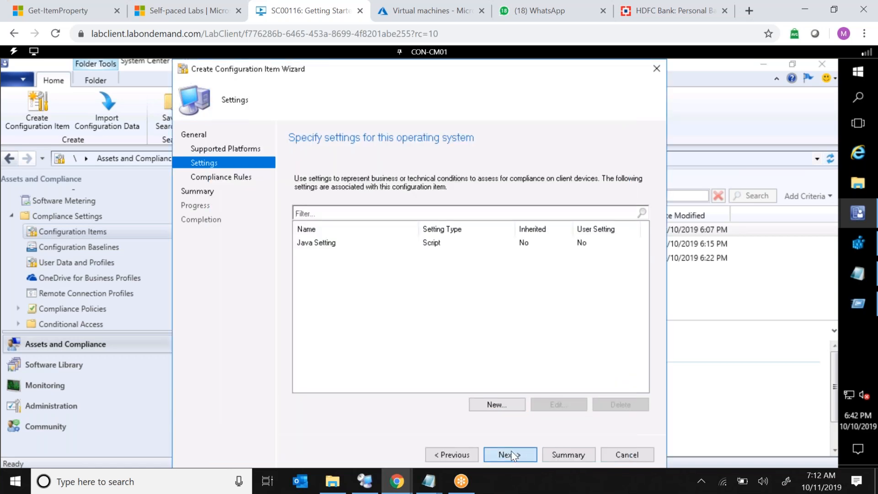
Finish the Create Configuration Item Wizard and close it.
{"action": "left_click", "coordinate": [511, 454]}
{"action": "left_click", "coordinate": [509, 454]}
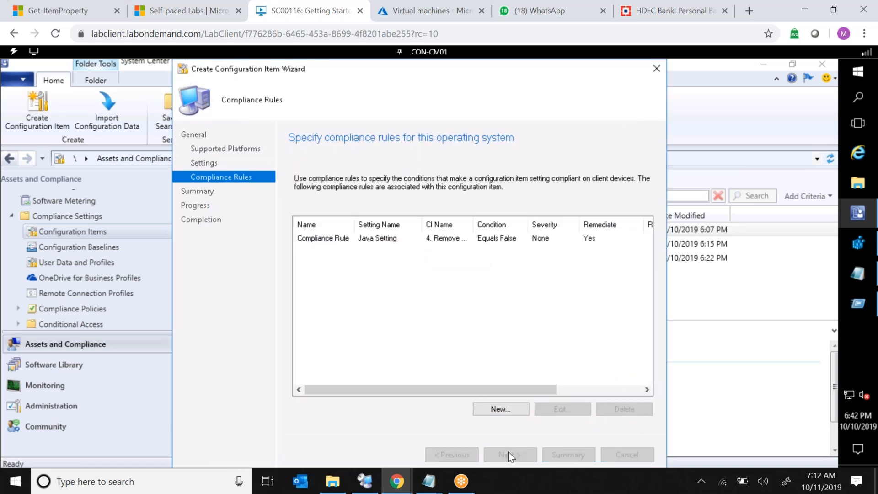
{"action": "left_click", "coordinate": [508, 452]}
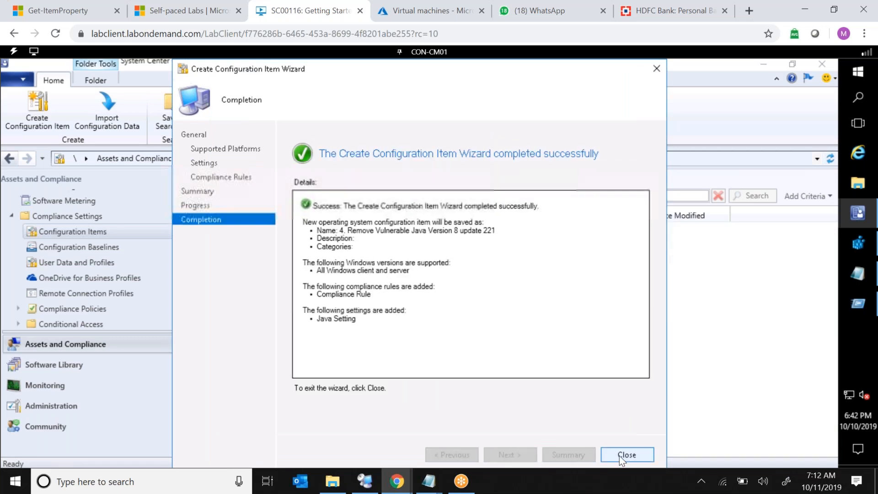
{"action": "left_click", "coordinate": [619, 456]}
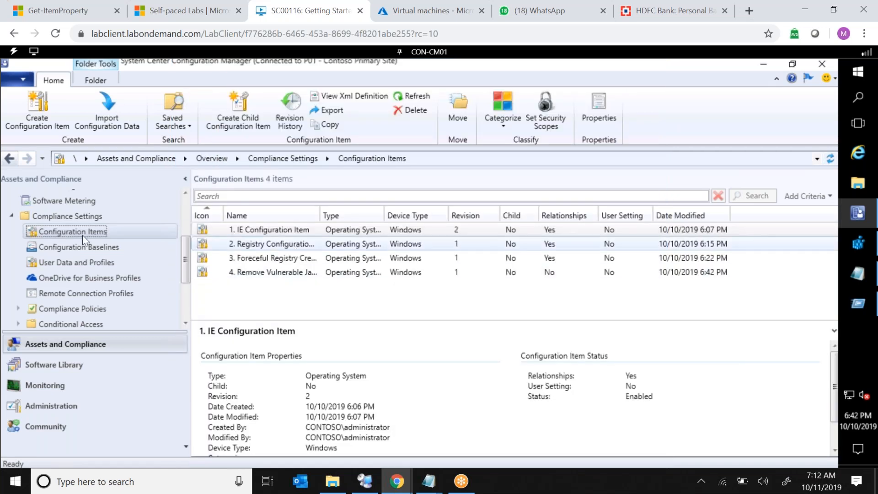
Create a new configuration baseline named "4. Remove Java 8 update 221".
{"action": "left_click", "coordinate": [76, 243]}
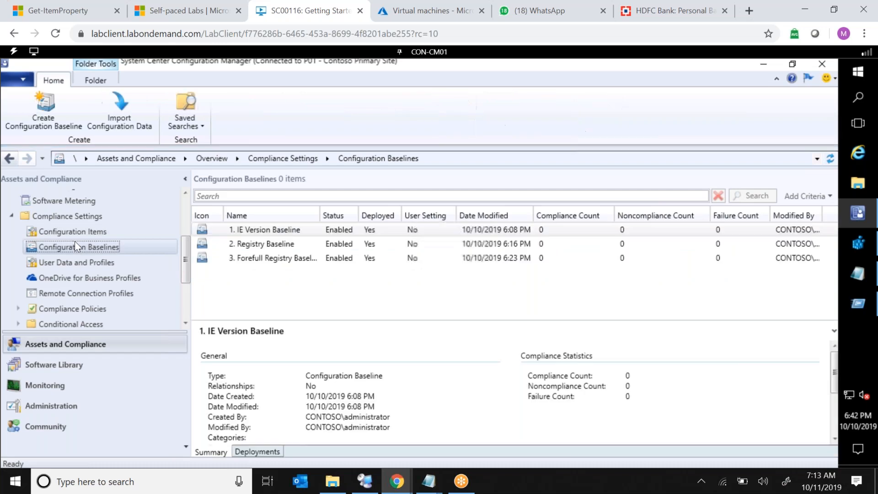
{"action": "right_click", "coordinate": [122, 246]}
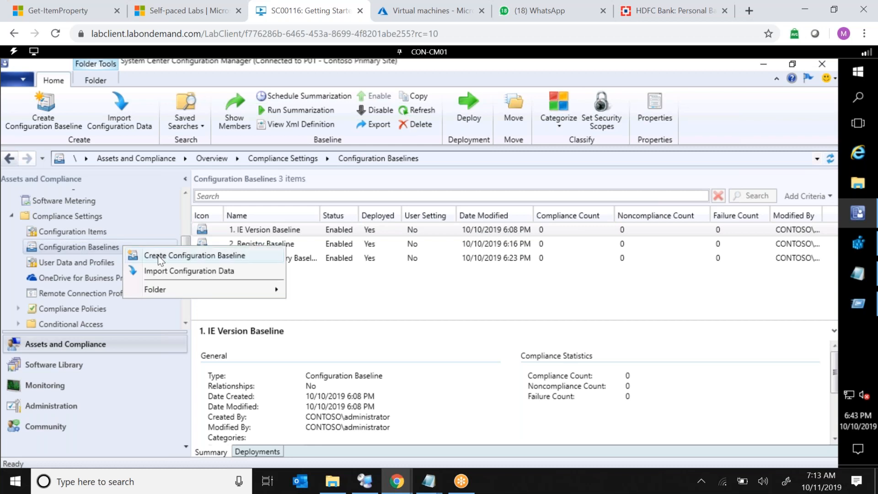
{"action": "left_click", "coordinate": [157, 255]}
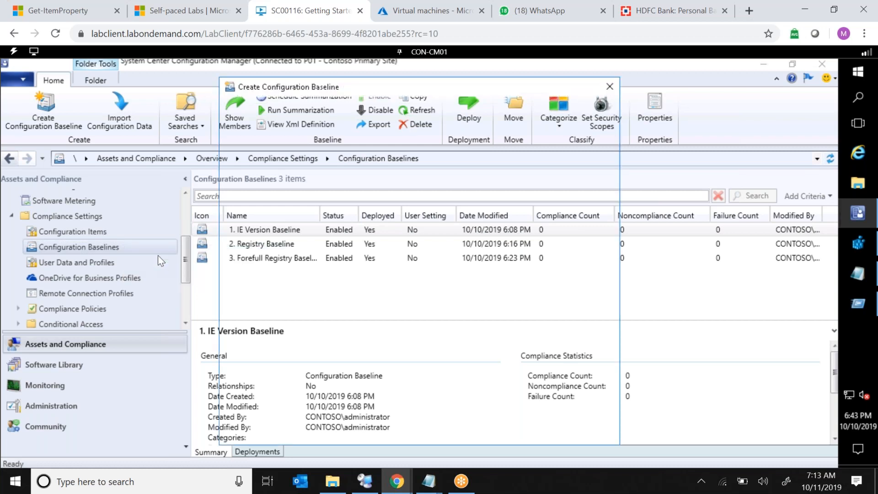
{"action": "type", "text": "4. Re"}
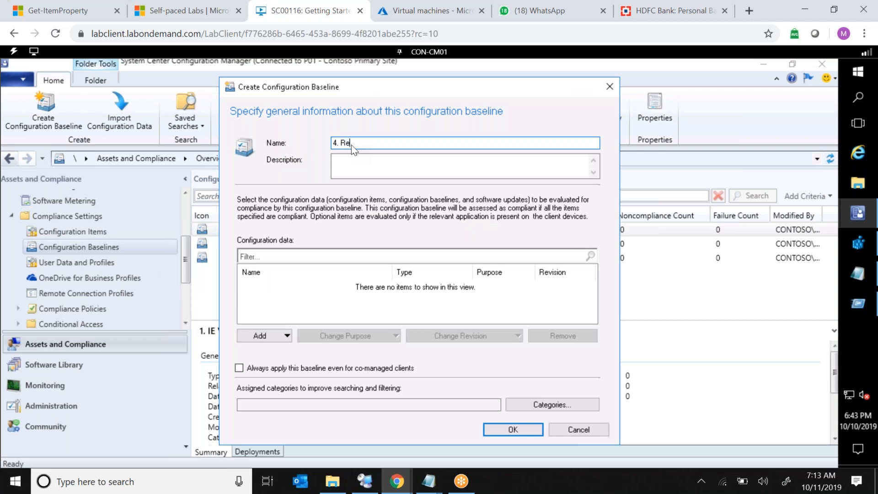
{"action": "type", "text": "Java 8 update 221"}
Add the "4. Remove Vulnerable Java Version 8 update 221" configuration item to the baseline and save it.
{"action": "left_click", "coordinate": [273, 339]}
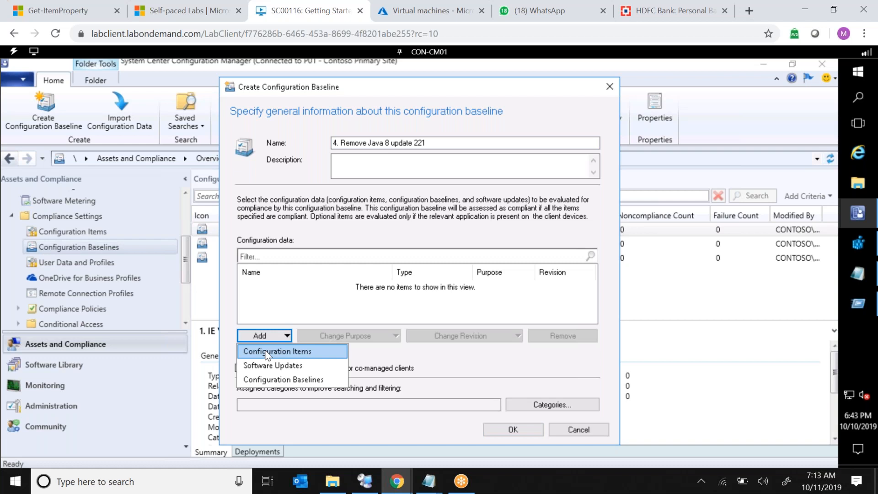
{"action": "left_click", "coordinate": [268, 352]}
{"action": "double_click", "coordinate": [298, 211]}
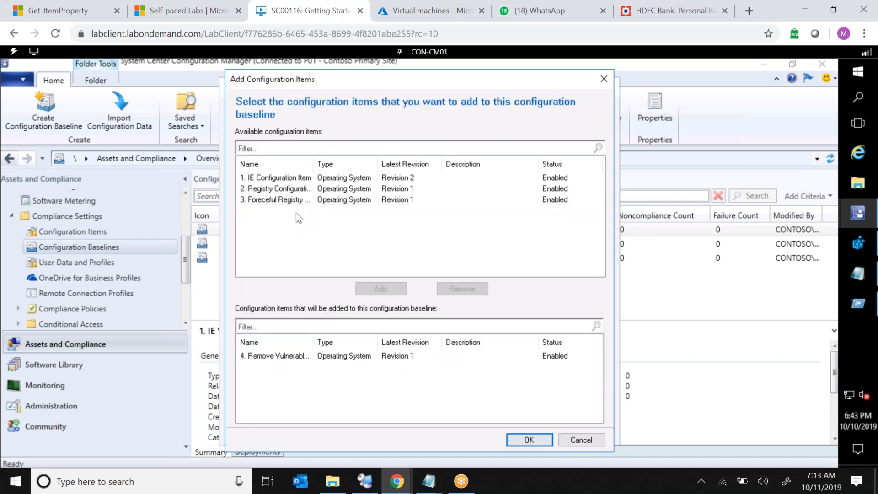
{"action": "left_click", "coordinate": [516, 439]}
{"action": "left_click", "coordinate": [518, 430]}
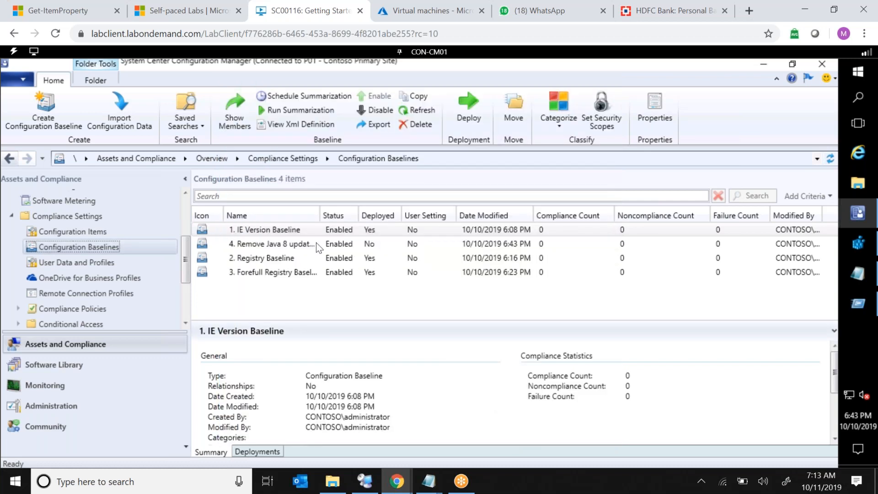
Start deploying the new Java baseline with remediation of noncompliant rules enabled, also outside the maintenance window.
{"action": "left_click", "coordinate": [290, 246]}
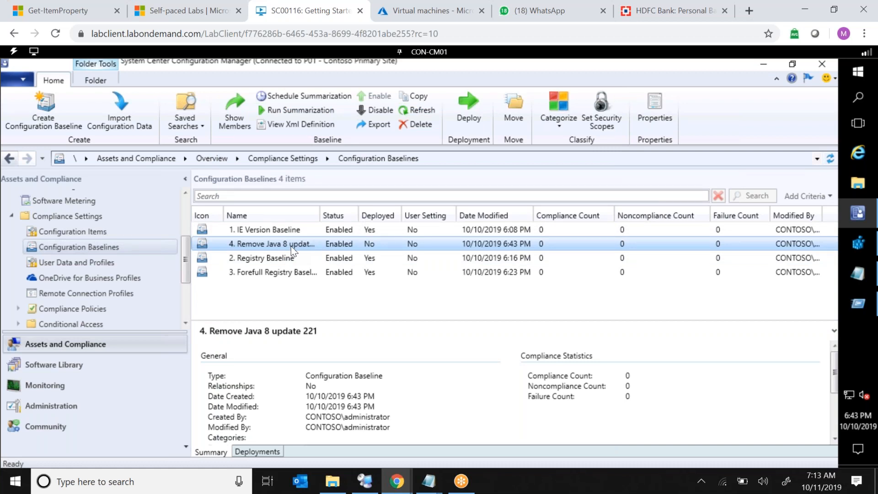
{"action": "right_click", "coordinate": [315, 249]}
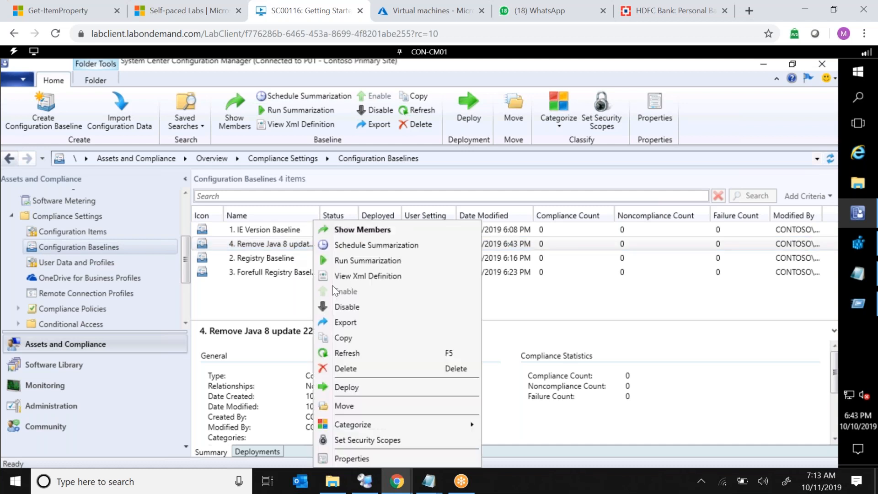
{"action": "left_click", "coordinate": [363, 391]}
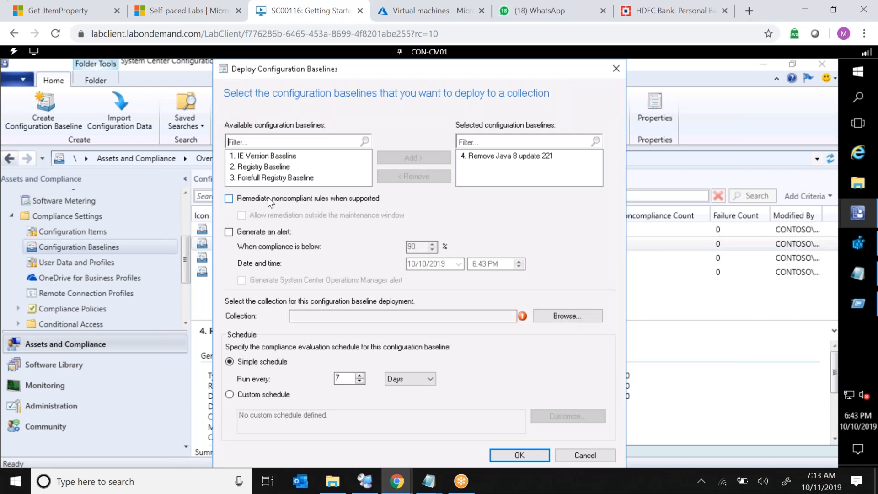
{"action": "left_click", "coordinate": [268, 199]}
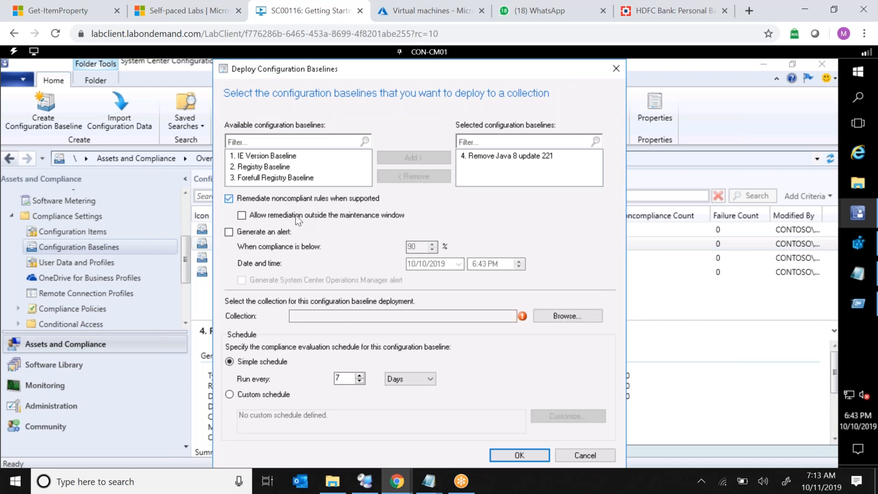
{"action": "left_click", "coordinate": [284, 218]}
Choose the All Systems device collection as the deployment target.
{"action": "left_click", "coordinate": [556, 319]}
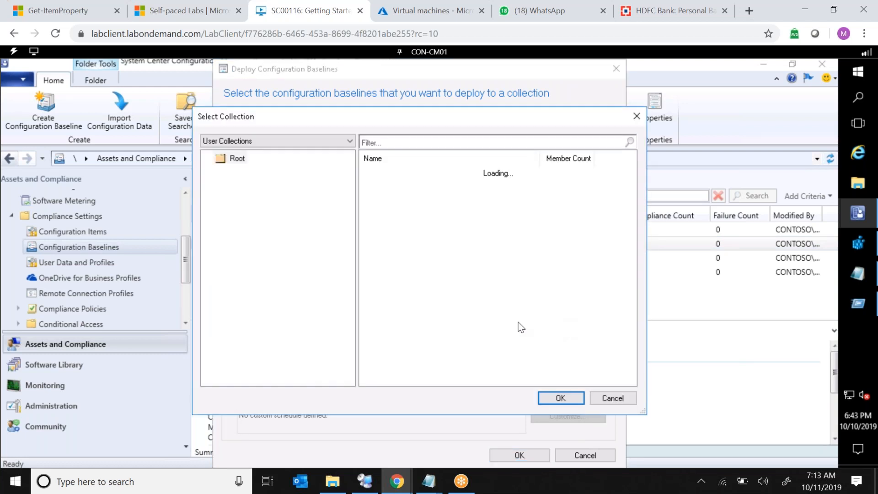
{"action": "left_click", "coordinate": [323, 139]}
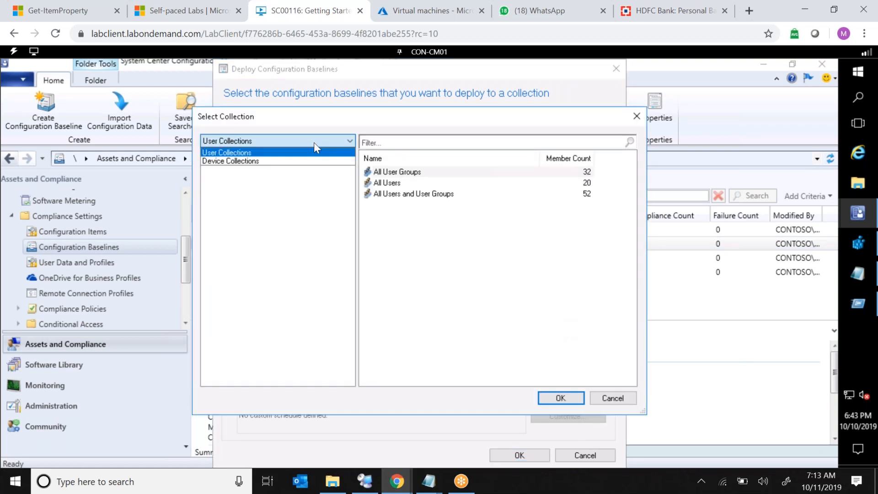
{"action": "left_click", "coordinate": [258, 162]}
{"action": "double_click", "coordinate": [414, 194]}
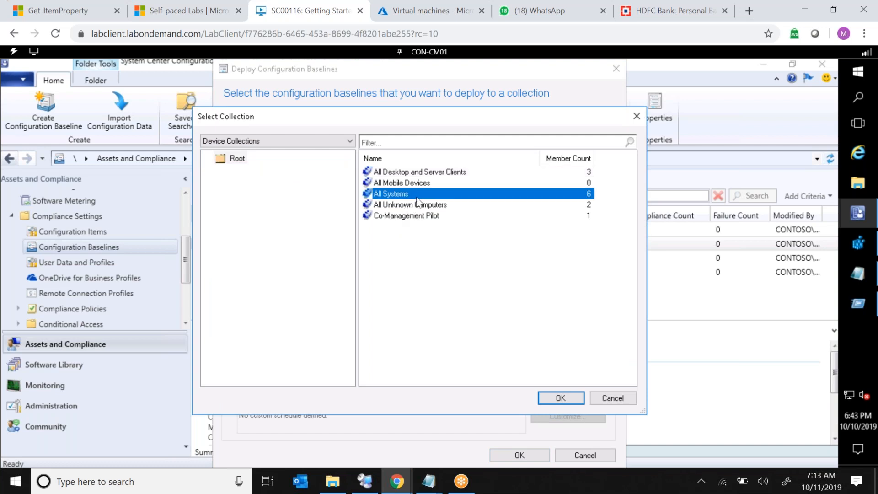
Set the compliance evaluation schedule to every 7 minutes and confirm the deployment.
{"action": "left_click", "coordinate": [395, 379]}
{"action": "left_click", "coordinate": [395, 390]}
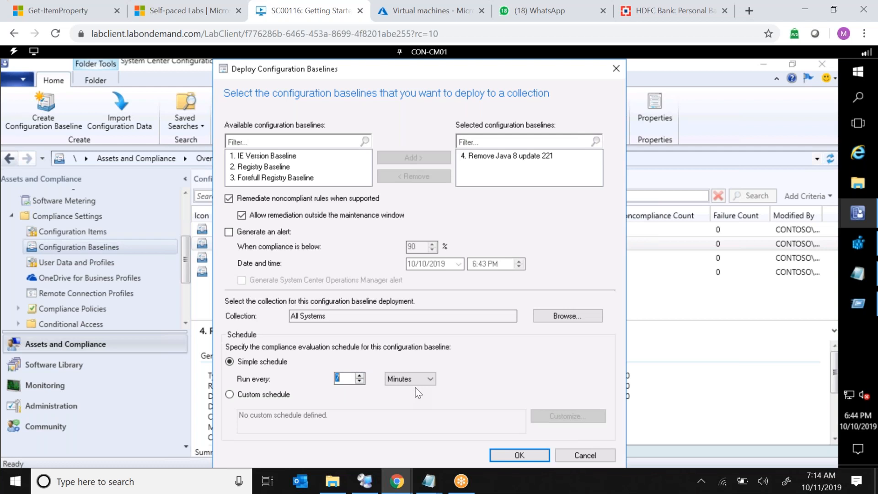
{"action": "left_click", "coordinate": [535, 458]}
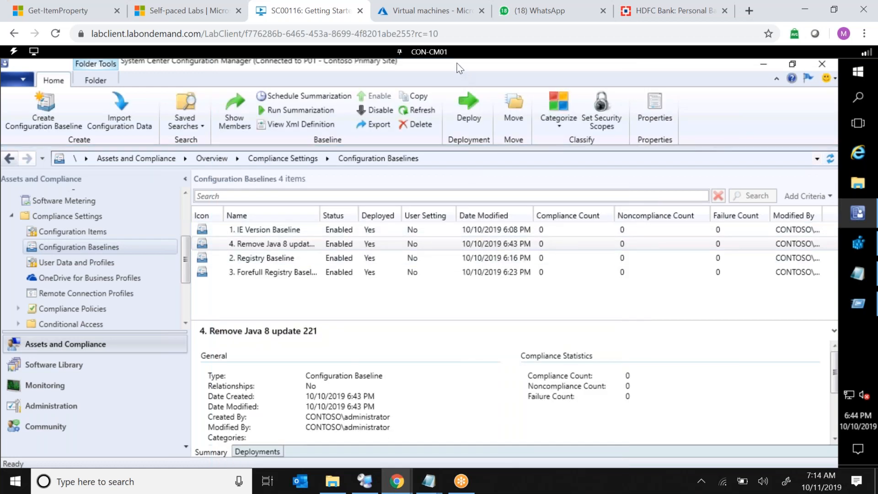
Switch to the CON-CL01 machine and sign in as administrator by entering the account password.
{"action": "left_click", "coordinate": [438, 53]}
{"action": "left_click", "coordinate": [432, 104]}
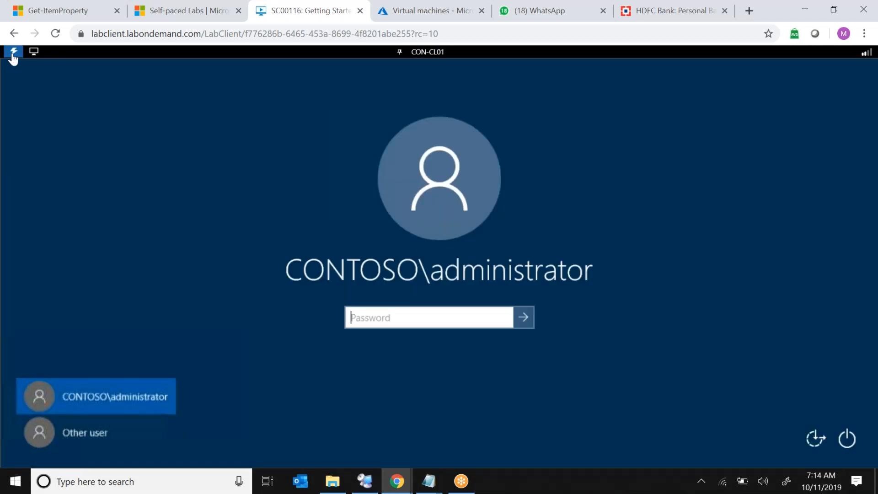
{"action": "left_click", "coordinate": [12, 53]}
{"action": "mouse_move", "coordinate": [46, 101]}
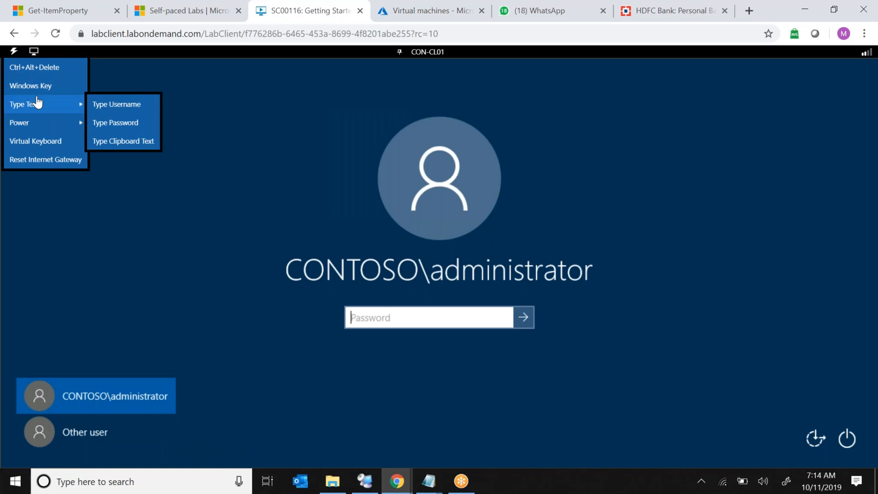
{"action": "left_click", "coordinate": [127, 122]}
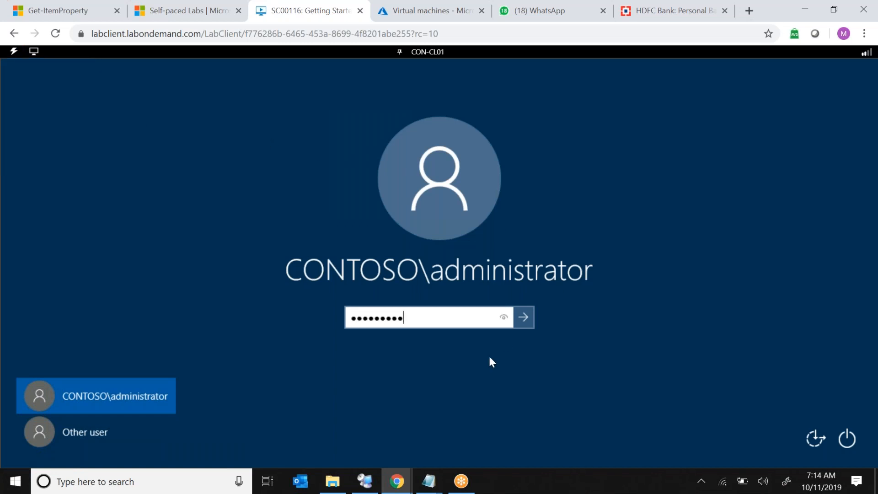
{"action": "left_click", "coordinate": [523, 324]}
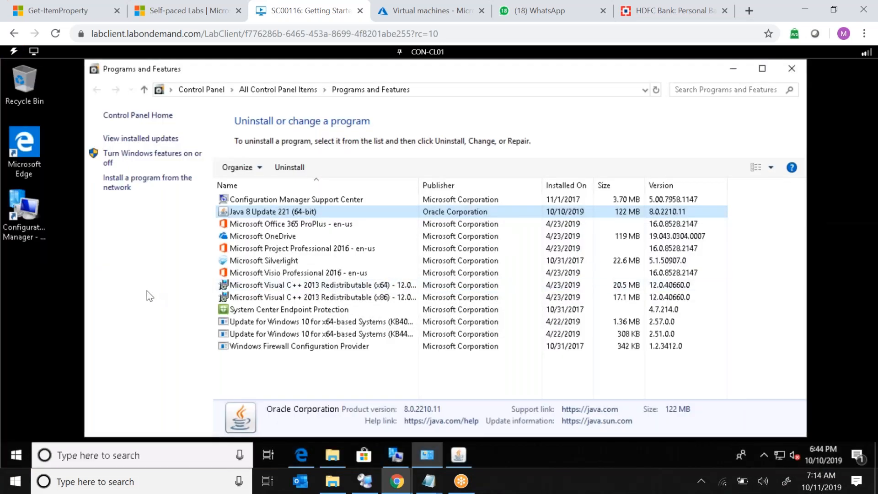
Open the Configuration Manager client properties and run the Machine Policy Retrieval & Evaluation Cycle.
{"action": "left_click", "coordinate": [31, 229]}
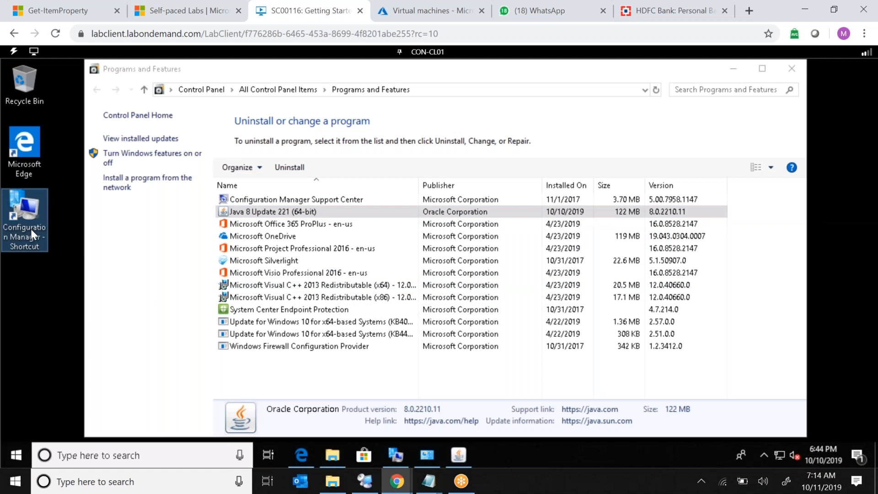
{"action": "double_click", "coordinate": [31, 228]}
{"action": "left_click", "coordinate": [626, 130]}
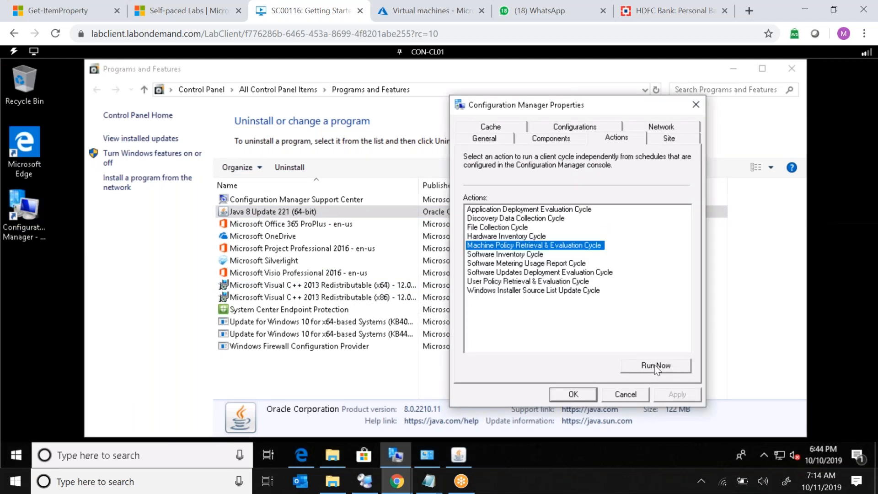
{"action": "left_click", "coordinate": [656, 366]}
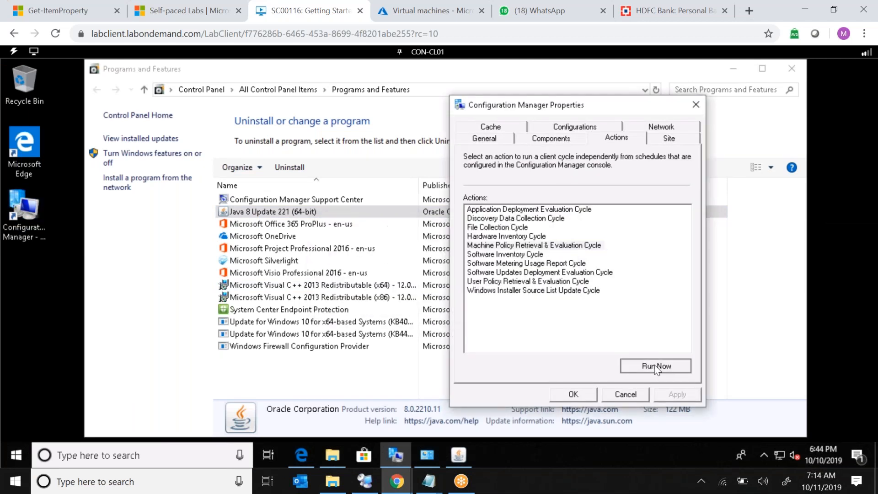
{"action": "left_click", "coordinate": [656, 366]}
{"action": "key", "text": "Return"}
{"action": "left_click", "coordinate": [656, 367]}
{"action": "key", "text": "Return"}
Check the assigned configuration baselines on the client, refreshing the list several times.
{"action": "left_click", "coordinate": [574, 129]}
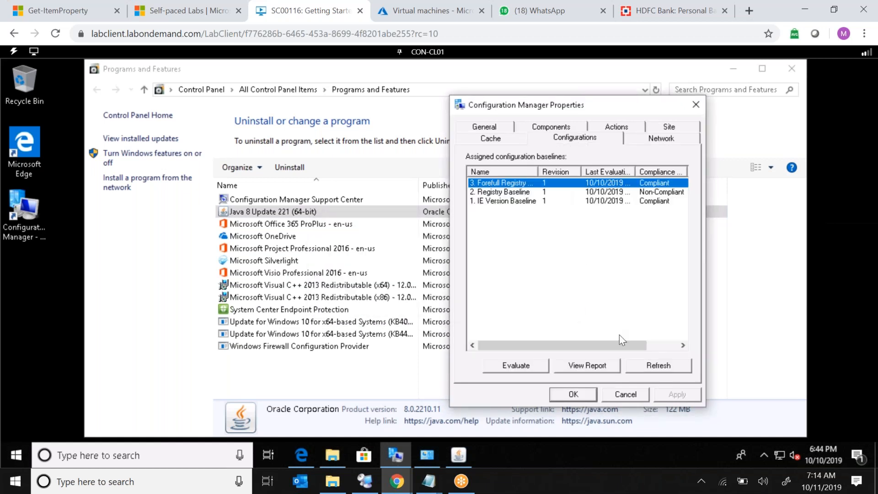
{"action": "left_click", "coordinate": [645, 369]}
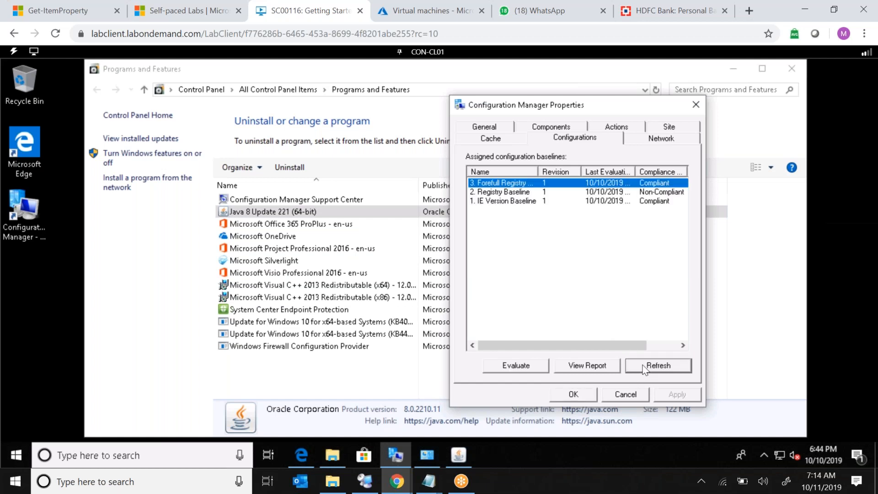
{"action": "left_click", "coordinate": [644, 369]}
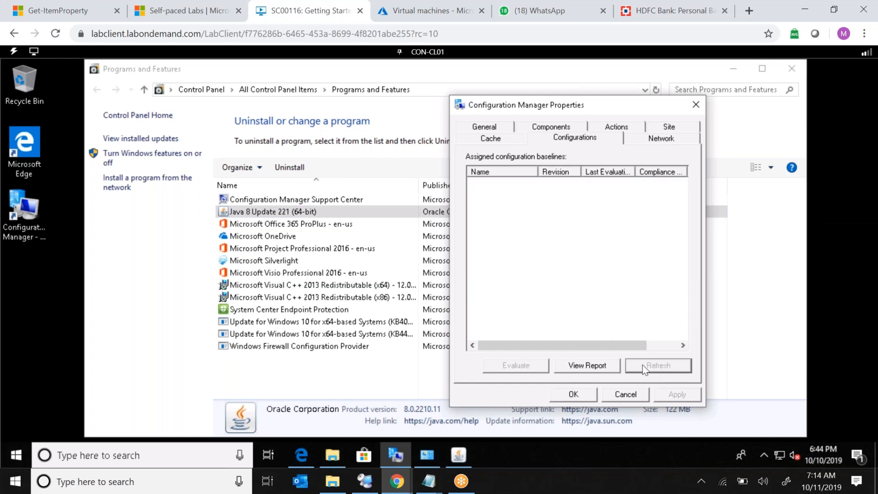
{"action": "left_click", "coordinate": [644, 369]}
{"action": "left_click", "coordinate": [645, 369]}
{"action": "left_click", "coordinate": [645, 369]}
{"action": "left_click", "coordinate": [645, 369]}
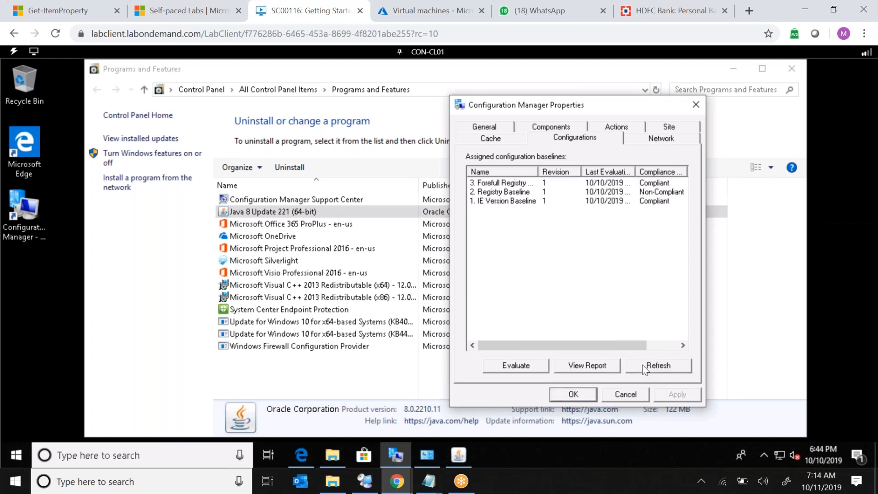
{"action": "left_click", "coordinate": [615, 128]}
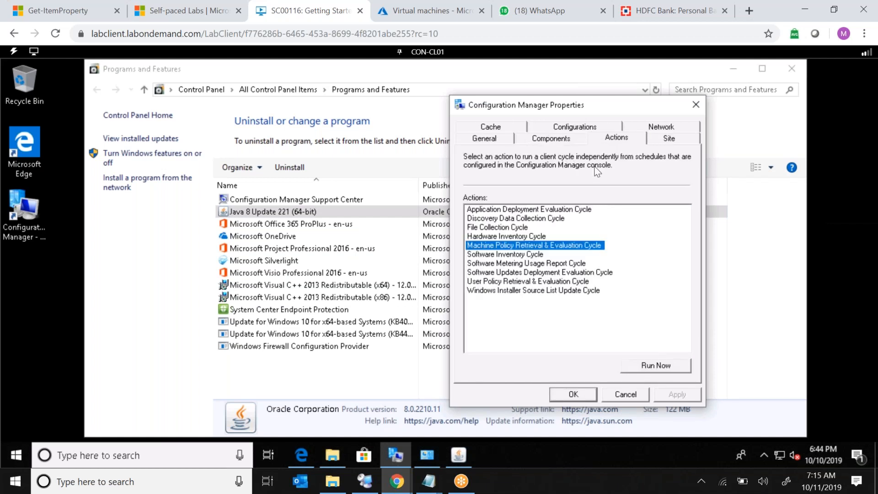
Run the Machine Policy Retrieval & Evaluation Cycle several more times on the client.
{"action": "left_click", "coordinate": [634, 365]}
{"action": "key", "text": "Return"}
{"action": "left_click", "coordinate": [634, 364]}
{"action": "key", "text": "Return"}
{"action": "left_click", "coordinate": [633, 365]}
{"action": "key", "text": "Return"}
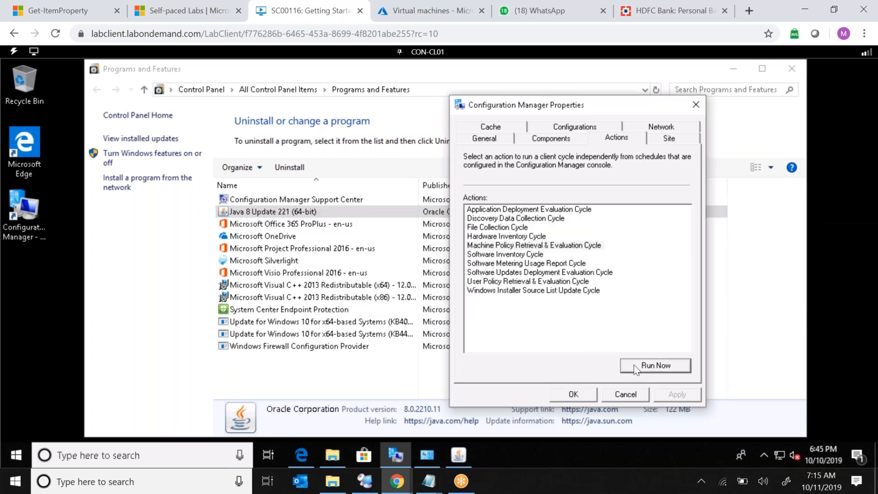
Refresh the assigned configuration baselines, widen the Name column, and evaluate the Remove Java 8 update 221 baseline.
{"action": "left_click", "coordinate": [585, 128]}
{"action": "left_click", "coordinate": [659, 371]}
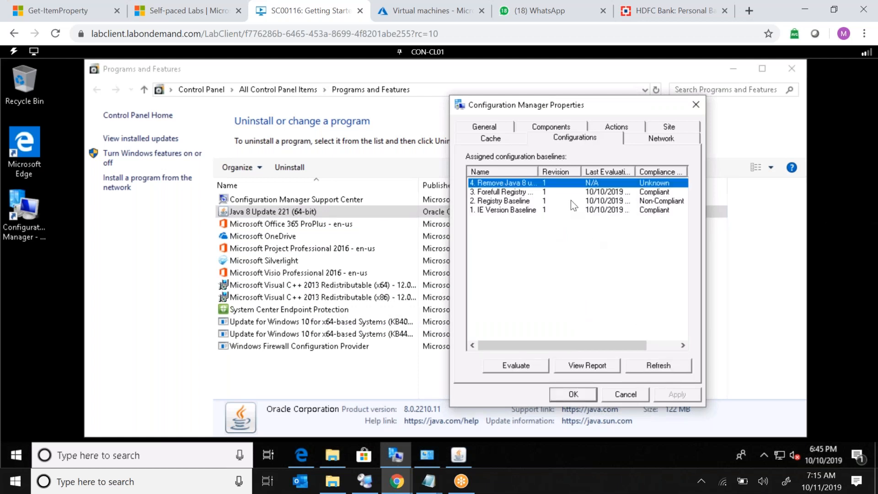
{"action": "double_click", "coordinate": [538, 171]}
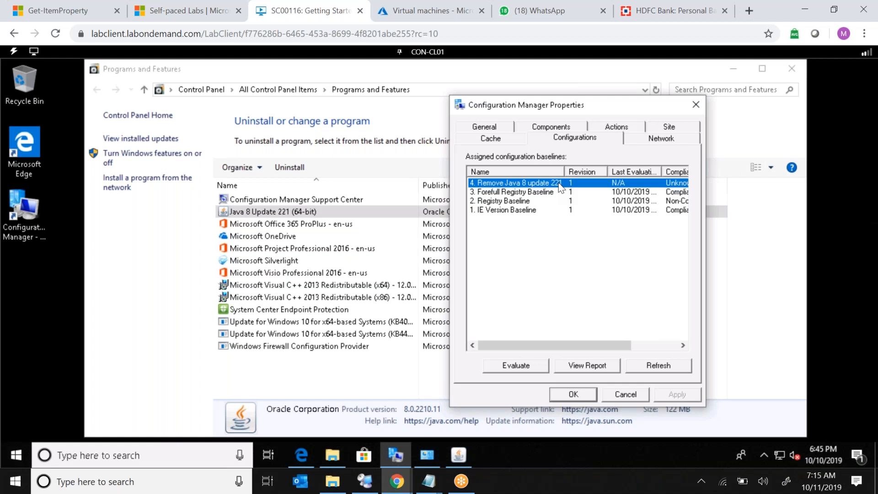
{"action": "left_click", "coordinate": [519, 371]}
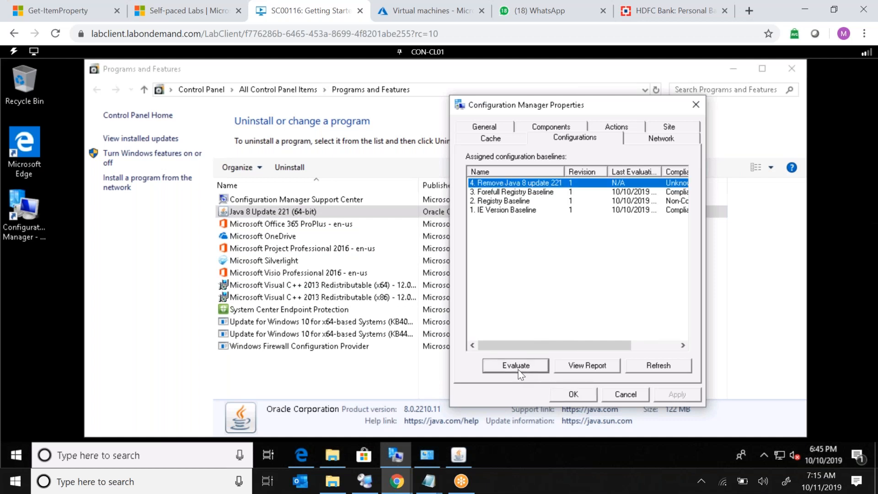
Refresh the installed programs list repeatedly to check whether Java 8 Update 221 is still installed.
{"action": "left_click", "coordinate": [405, 394]}
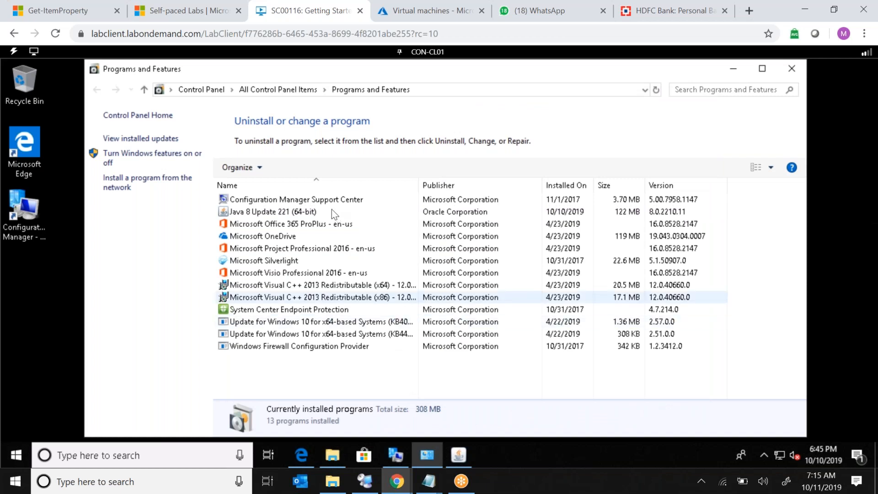
{"action": "left_click", "coordinate": [656, 94]}
{"action": "left_click", "coordinate": [657, 94]}
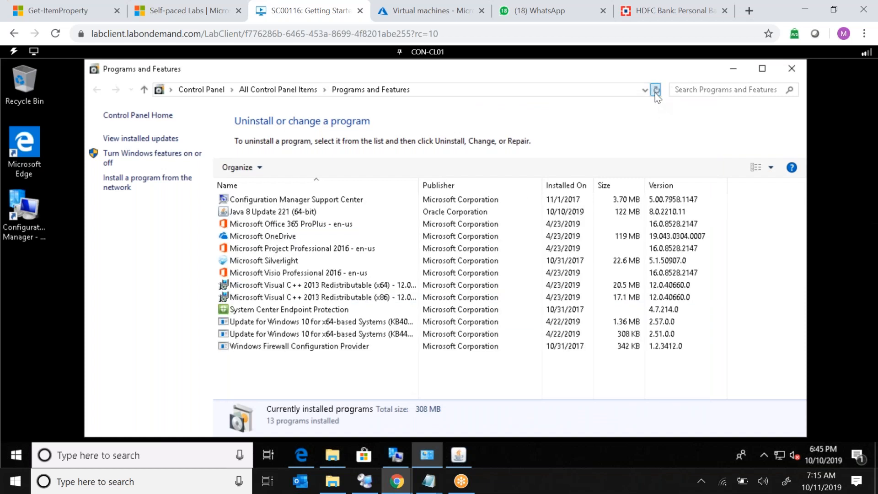
{"action": "left_click", "coordinate": [656, 94]}
{"action": "left_click", "coordinate": [656, 94]}
{"action": "left_click", "coordinate": [656, 93]}
{"action": "left_click", "coordinate": [656, 94]}
{"action": "left_click", "coordinate": [395, 455]}
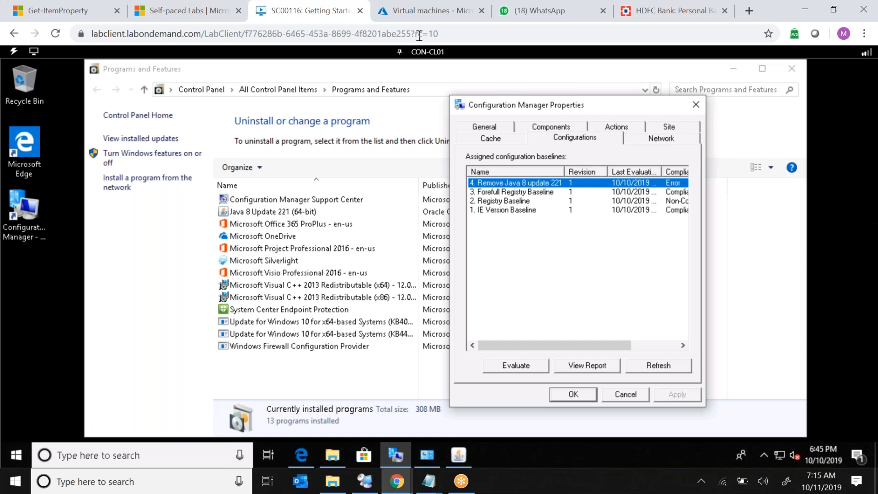
Switch to the CON-CM01 machine and sign in as administrator by entering the account password.
{"action": "left_click", "coordinate": [428, 51]}
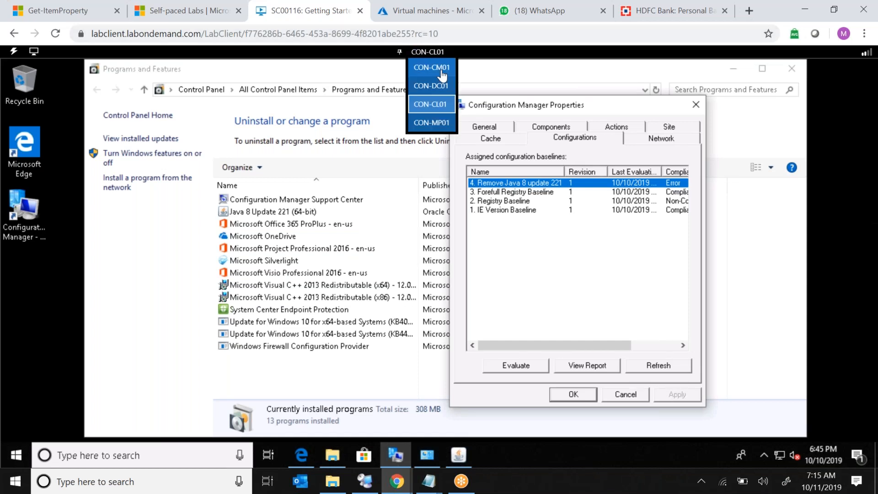
{"action": "left_click", "coordinate": [441, 70]}
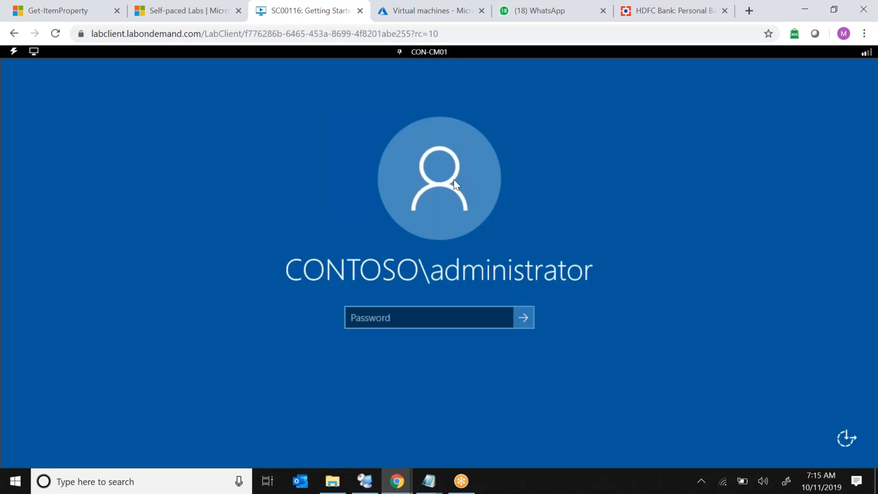
{"action": "left_click", "coordinate": [14, 51]}
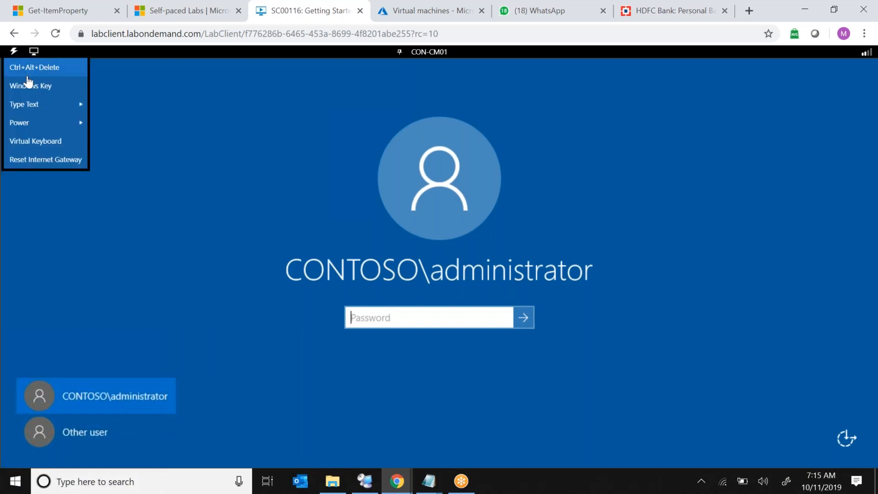
{"action": "mouse_move", "coordinate": [78, 108]}
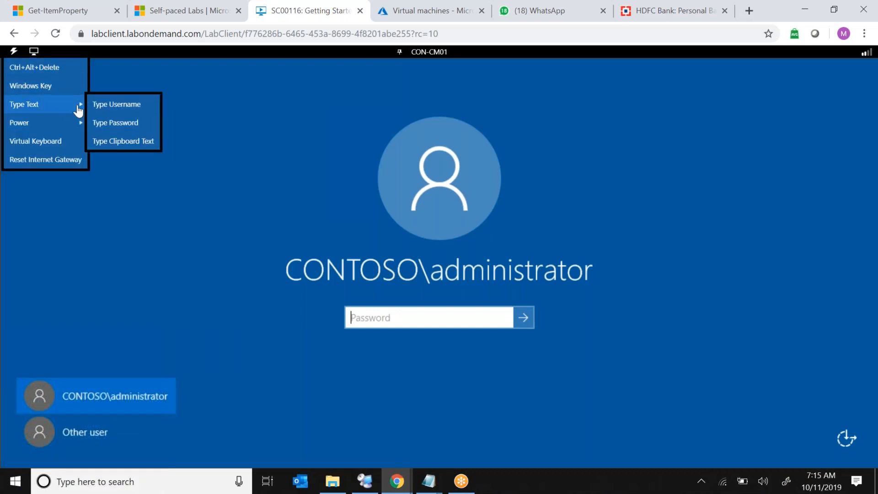
{"action": "left_click", "coordinate": [130, 132]}
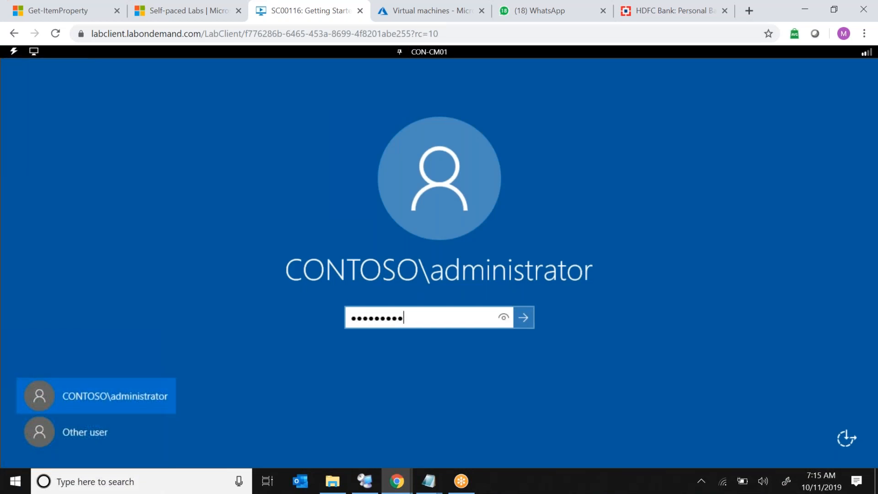
{"action": "key", "text": "Return"}
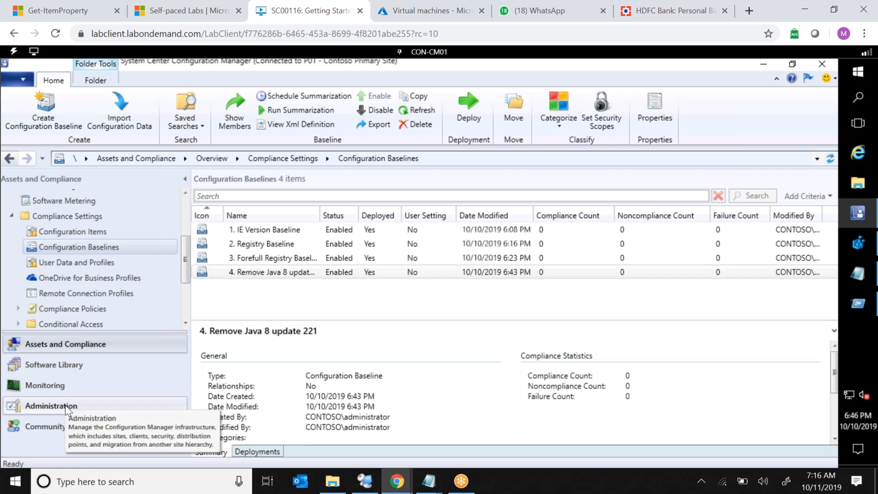
In the Default Client Settings, set the Computer Agent PowerShell execution policy to Bypass and save.
{"action": "left_click", "coordinate": [66, 408]}
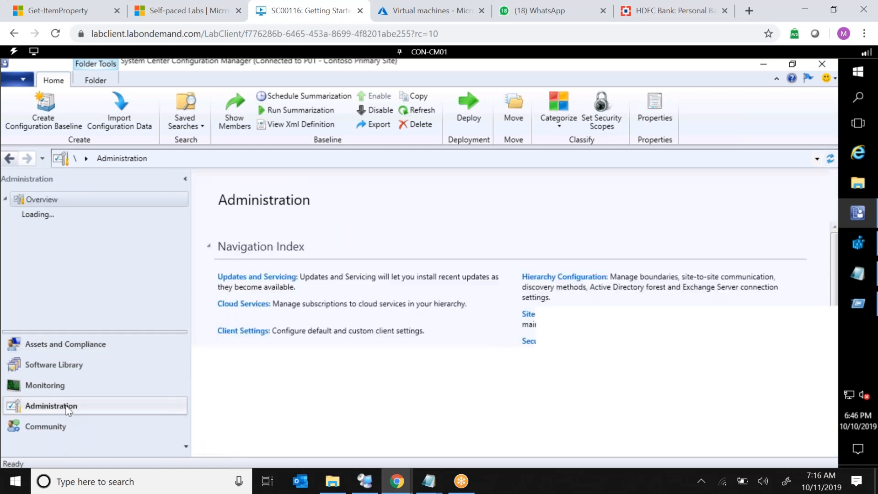
{"action": "left_click", "coordinate": [57, 275]}
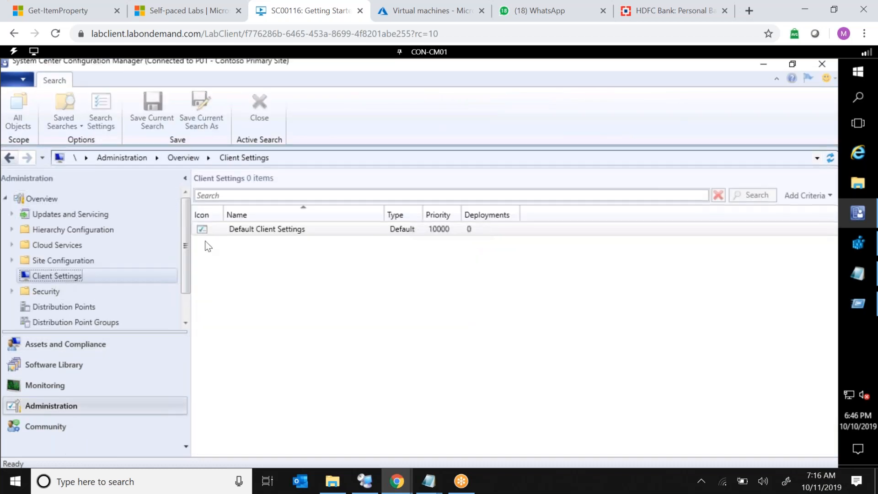
{"action": "left_click", "coordinate": [276, 231]}
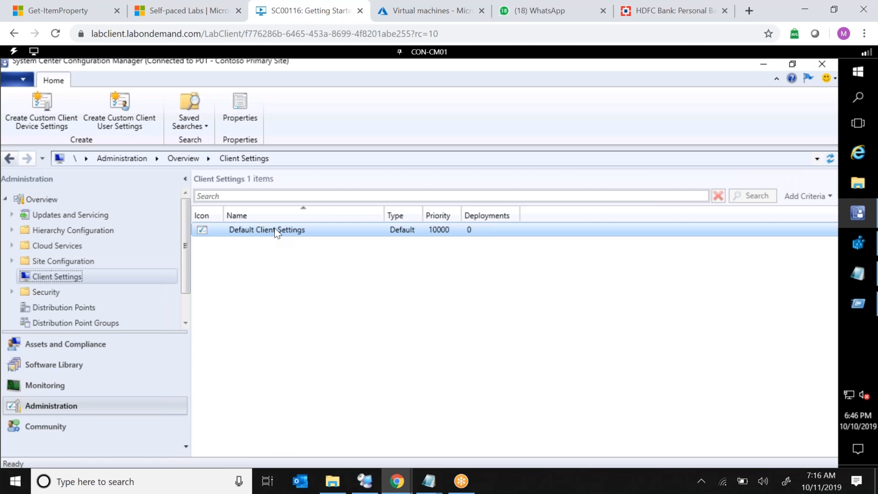
{"action": "right_click", "coordinate": [275, 227]}
{"action": "left_click", "coordinate": [303, 235]}
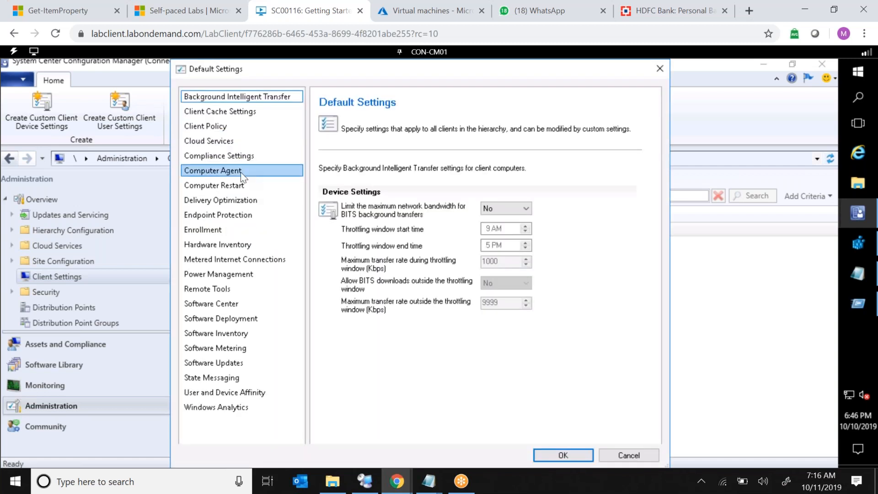
{"action": "left_click", "coordinate": [240, 172]}
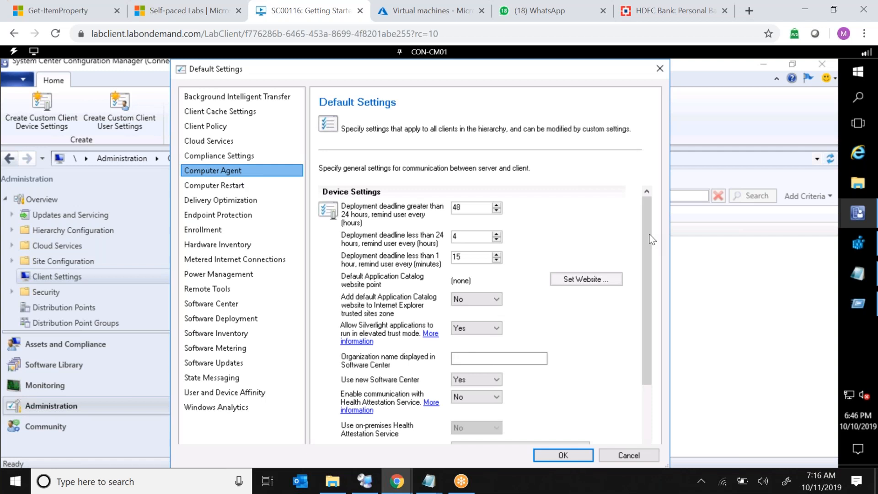
{"action": "scroll", "coordinate": [643, 371], "scroll_direction": "down", "scroll_amount": 4}
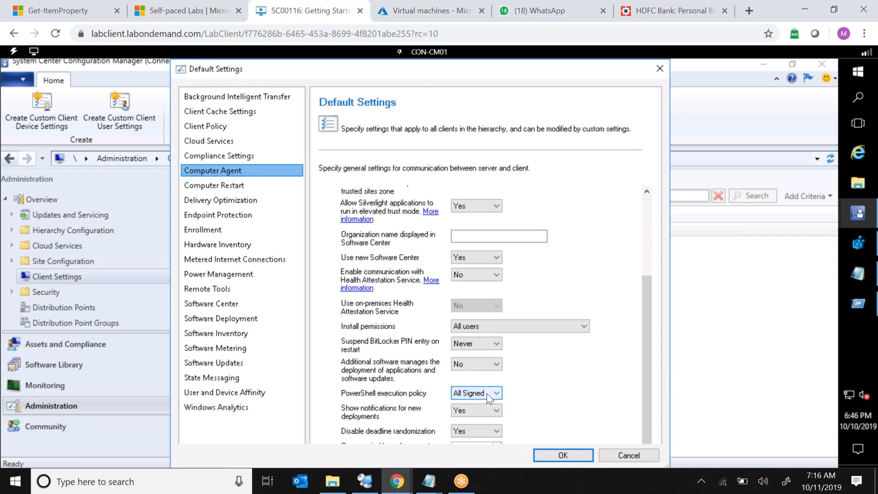
{"action": "left_click", "coordinate": [487, 393]}
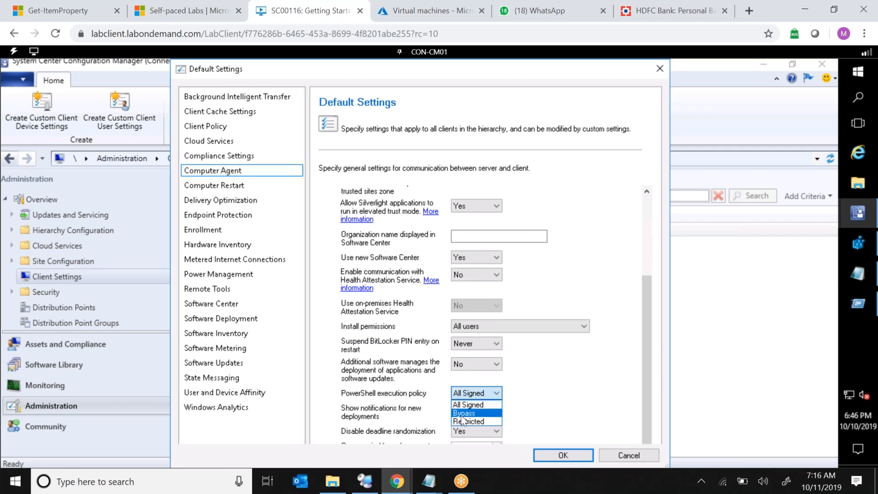
{"action": "left_click", "coordinate": [462, 414]}
{"action": "left_click", "coordinate": [565, 456]}
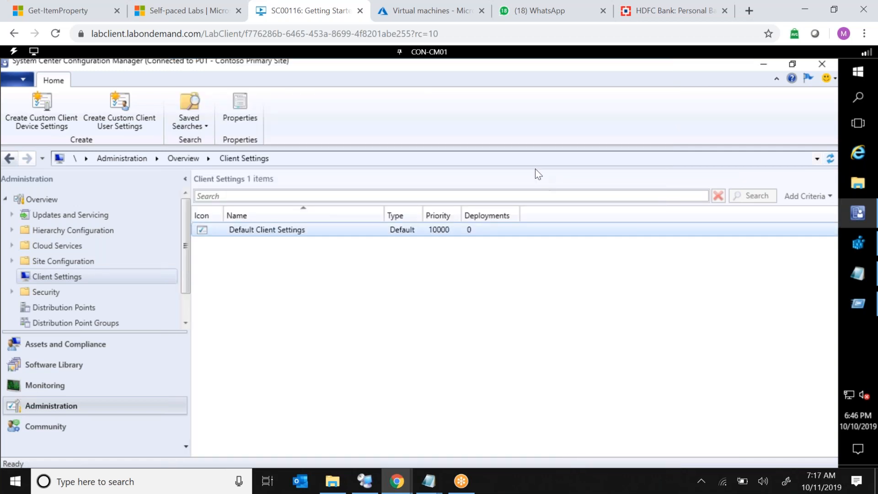
Switch back to the CON-CL01 machine and sign in as administrator by entering the account password.
{"action": "left_click", "coordinate": [434, 52]}
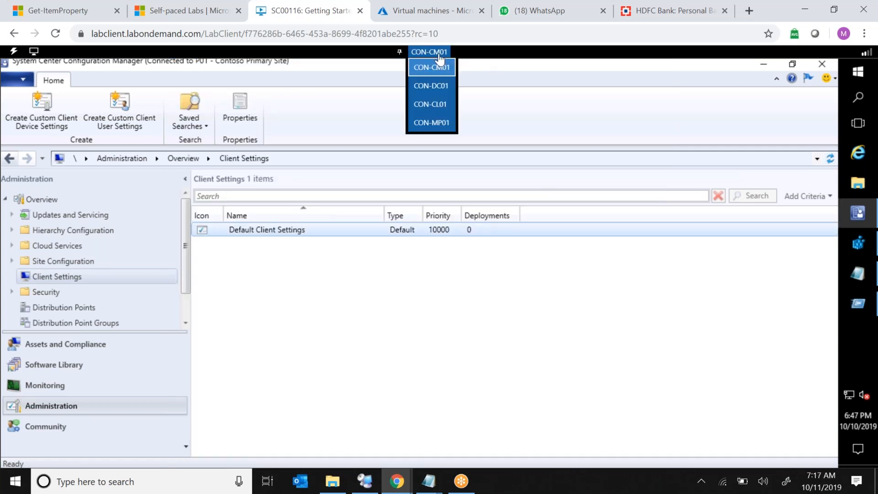
{"action": "left_click", "coordinate": [432, 104]}
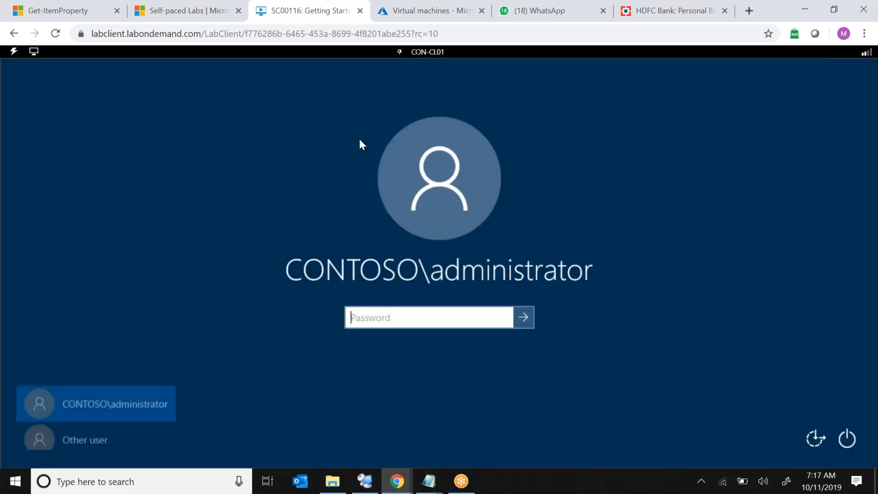
{"action": "left_click", "coordinate": [11, 54]}
{"action": "mouse_move", "coordinate": [69, 105]}
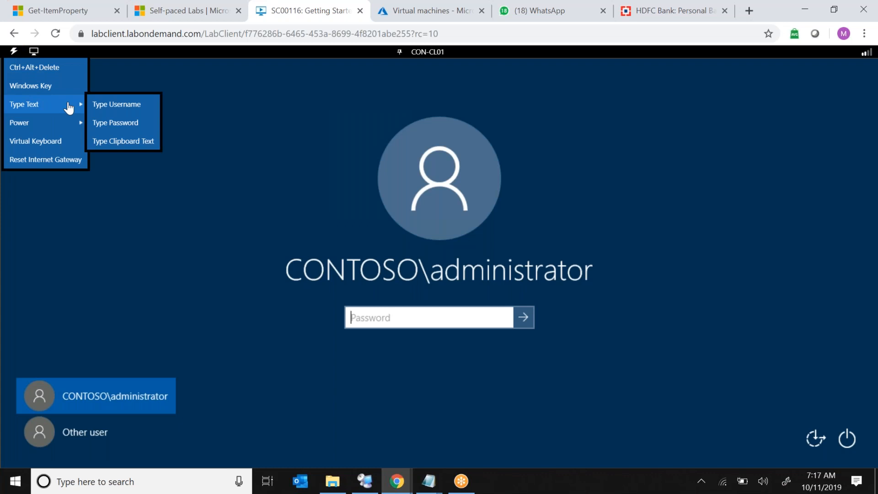
{"action": "left_click", "coordinate": [124, 124]}
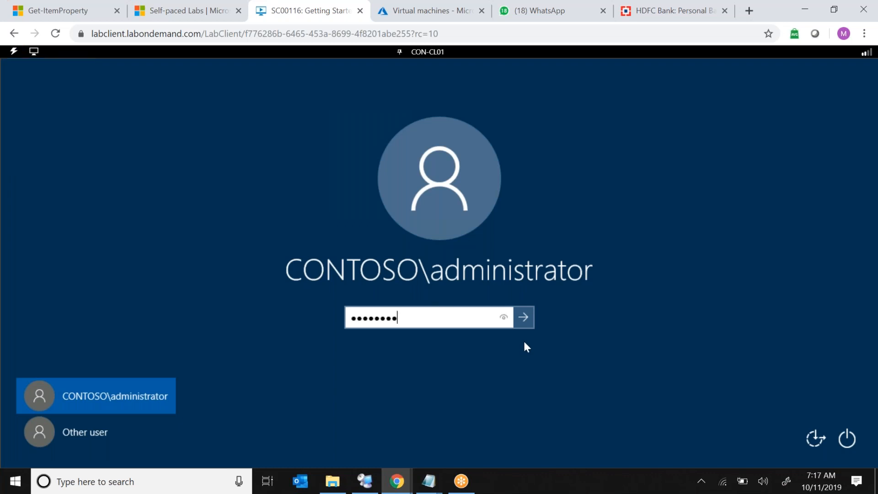
{"action": "left_click", "coordinate": [527, 323]}
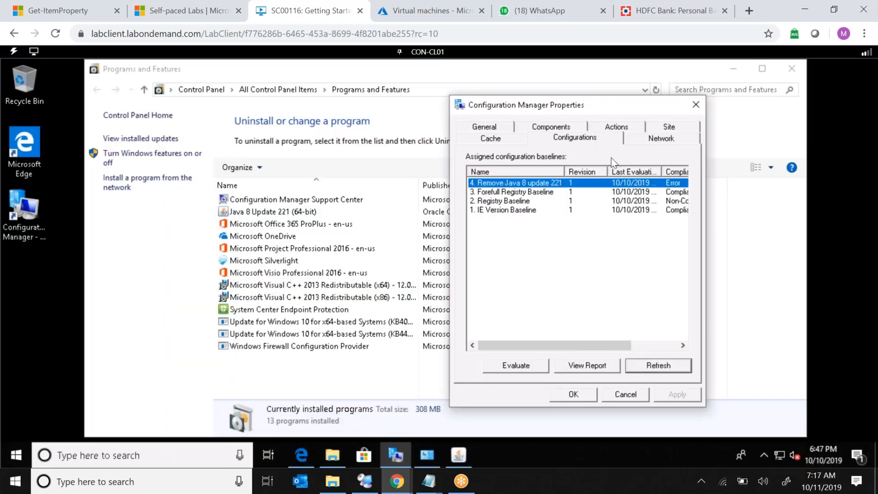
Run the Machine Policy Retrieval & Evaluation Cycle repeatedly from the client's actions, then close the properties.
{"action": "left_click", "coordinate": [615, 130]}
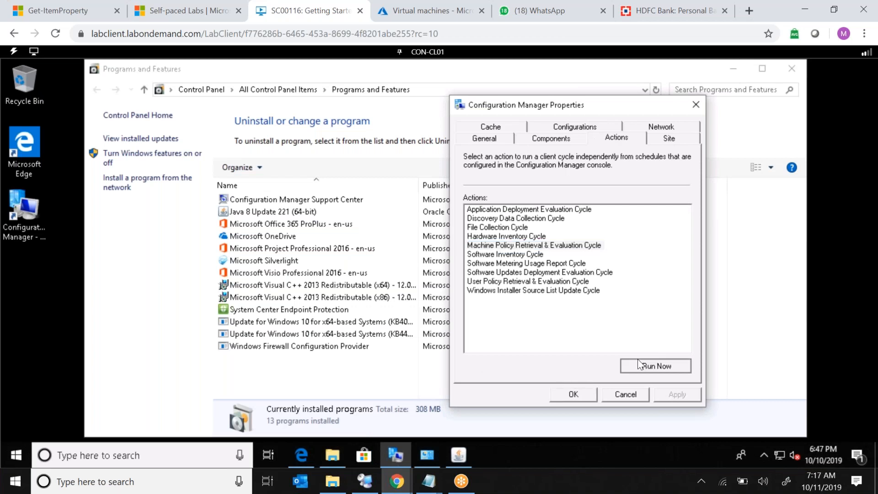
{"action": "key", "text": "Return"}
{"action": "left_click", "coordinate": [638, 360]}
{"action": "key", "text": "Return"}
{"action": "left_click", "coordinate": [637, 360]}
{"action": "key", "text": "Return"}
{"action": "left_click", "coordinate": [638, 360]}
{"action": "key", "text": "Return"}
{"action": "left_click", "coordinate": [638, 360]}
{"action": "key", "text": "Return"}
{"action": "left_click", "coordinate": [638, 360]}
{"action": "key", "text": "Return"}
{"action": "left_click", "coordinate": [639, 364]}
{"action": "key", "text": "Return"}
{"action": "left_click", "coordinate": [638, 363]}
{"action": "key", "text": "Return"}
{"action": "left_click", "coordinate": [639, 364]}
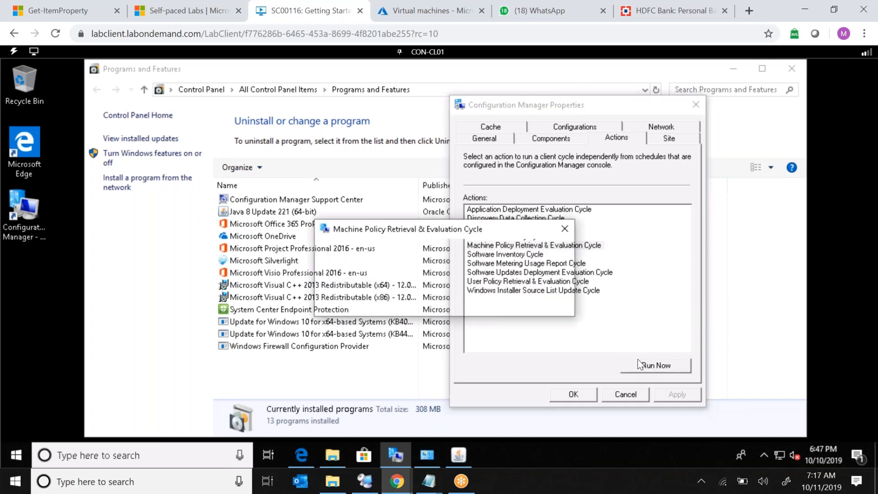
{"action": "key", "text": "Return"}
{"action": "left_click", "coordinate": [638, 359]}
{"action": "key", "text": "Return"}
{"action": "left_click", "coordinate": [638, 360]}
{"action": "key", "text": "Return"}
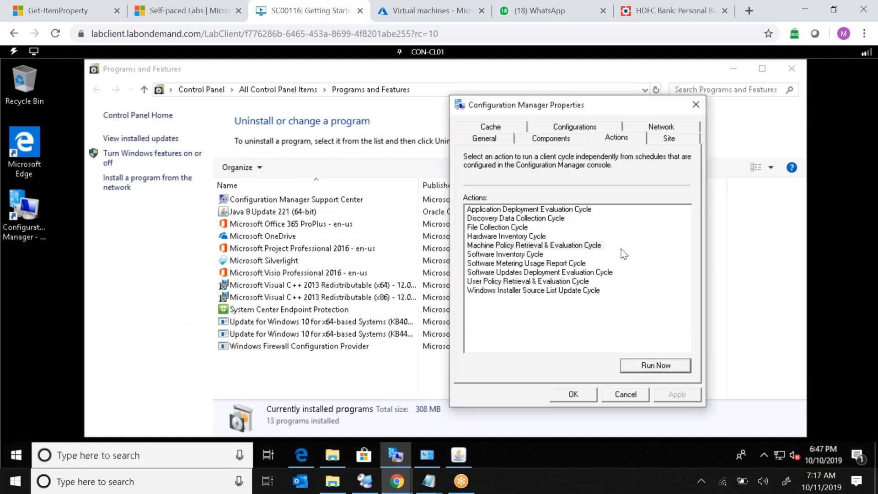
{"action": "left_click", "coordinate": [625, 393]}
Reopen the Configuration Manager client properties and run the Machine Policy Retrieval & Evaluation Cycle again.
{"action": "left_click", "coordinate": [20, 217]}
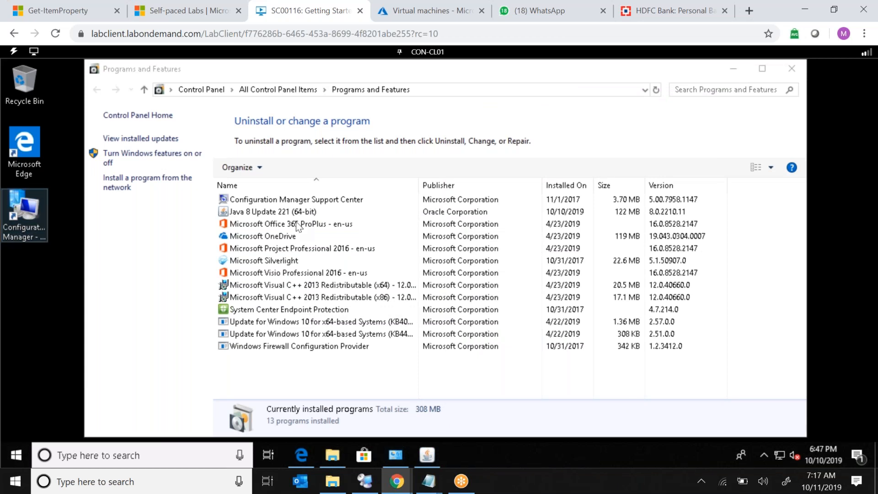
{"action": "left_click", "coordinate": [270, 166]}
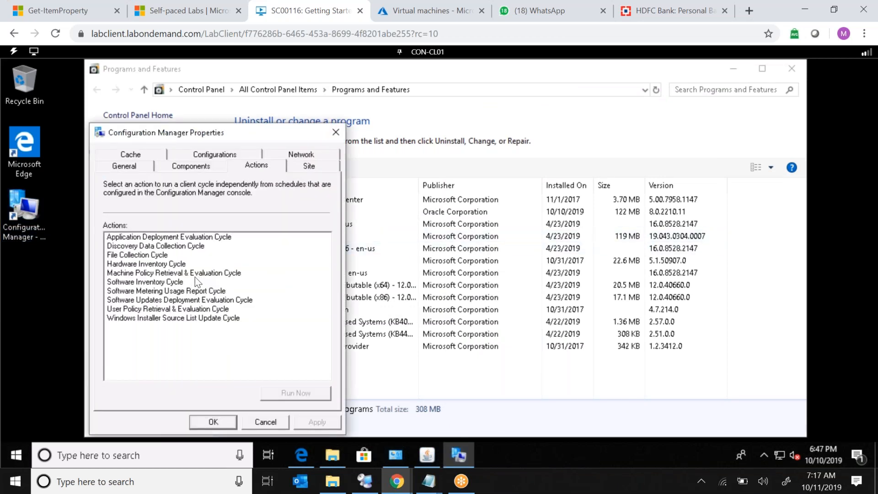
{"action": "left_click", "coordinate": [202, 274]}
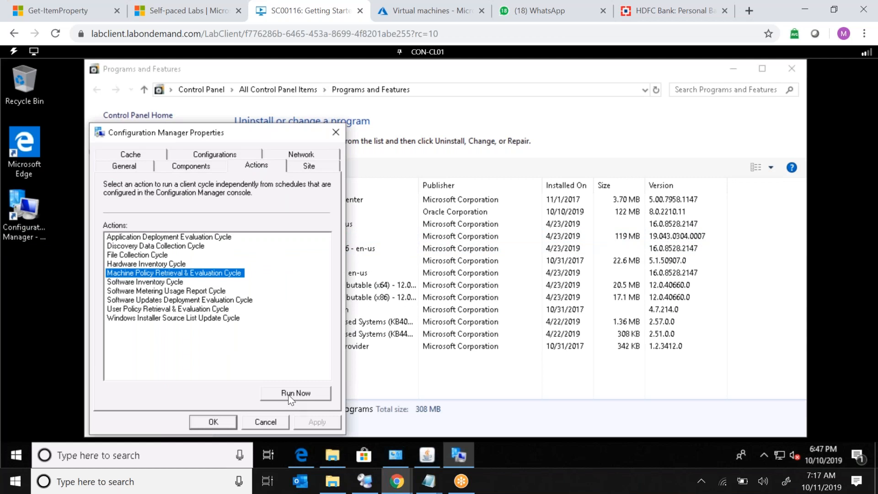
{"action": "left_click", "coordinate": [288, 394]}
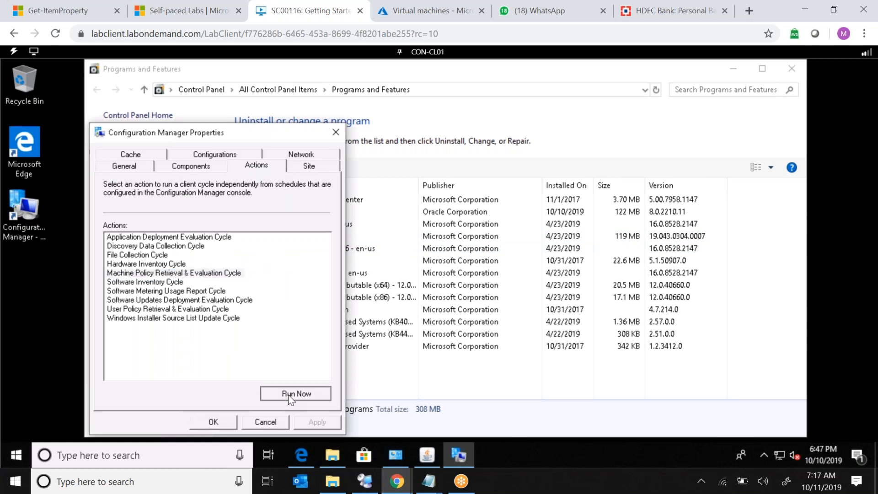
Review the assigned configuration baselines and select the Remove Java 8 baseline.
{"action": "left_click", "coordinate": [227, 154]}
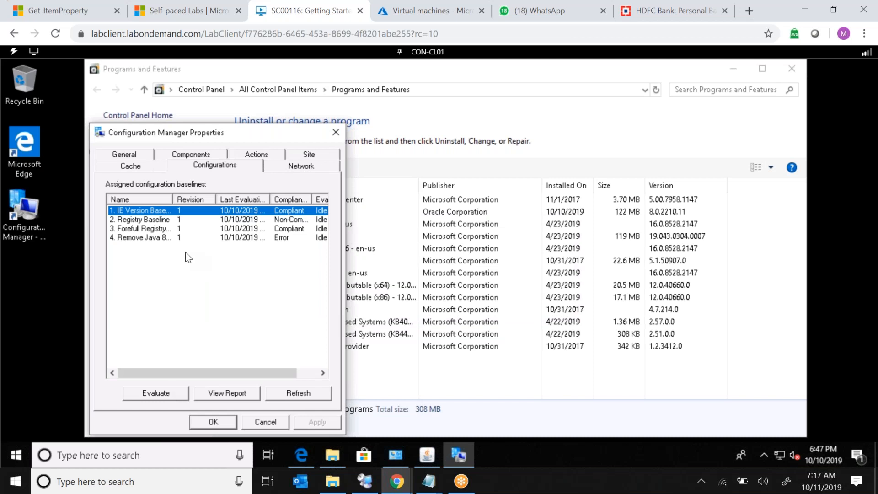
{"action": "left_click", "coordinate": [165, 238]}
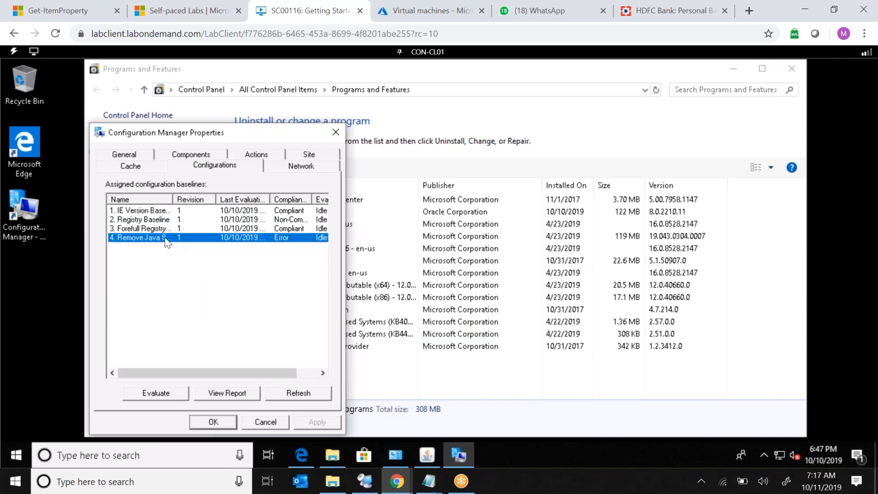
Evaluate the Remove Java 8 baseline, close the client properties, and refresh the installed programs list.
{"action": "left_click", "coordinate": [172, 392]}
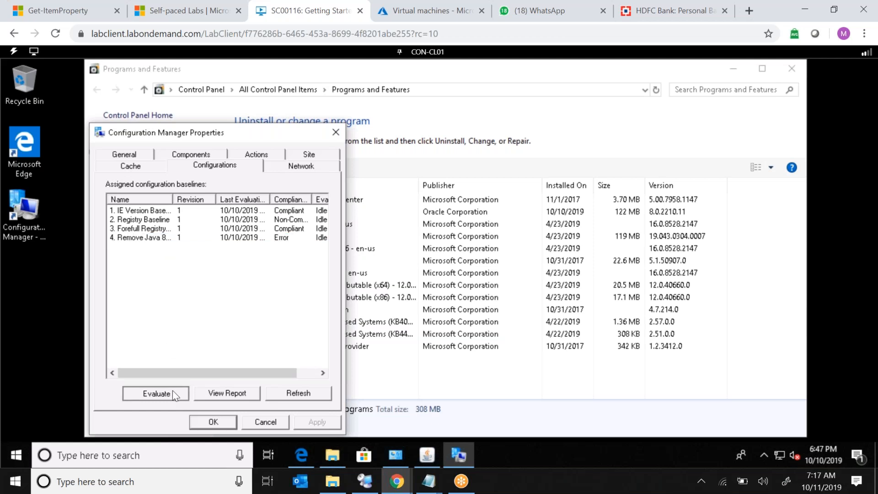
{"action": "left_click", "coordinate": [427, 379]}
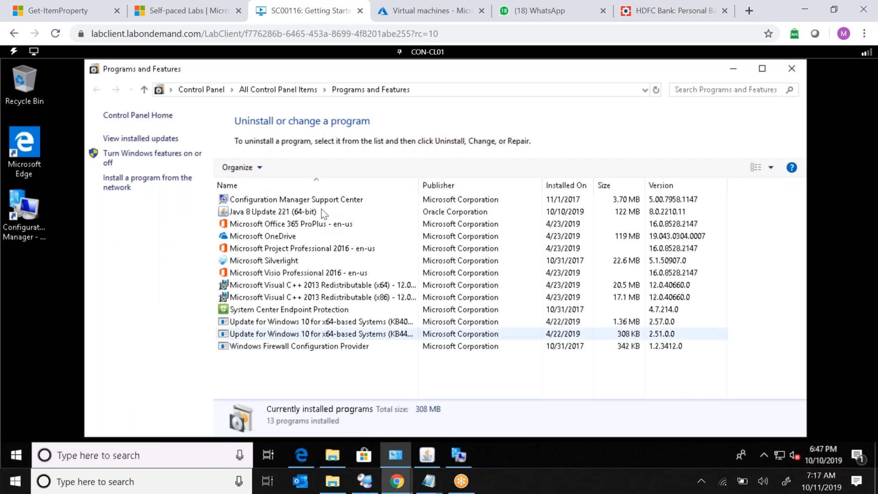
{"action": "left_click", "coordinate": [656, 90]}
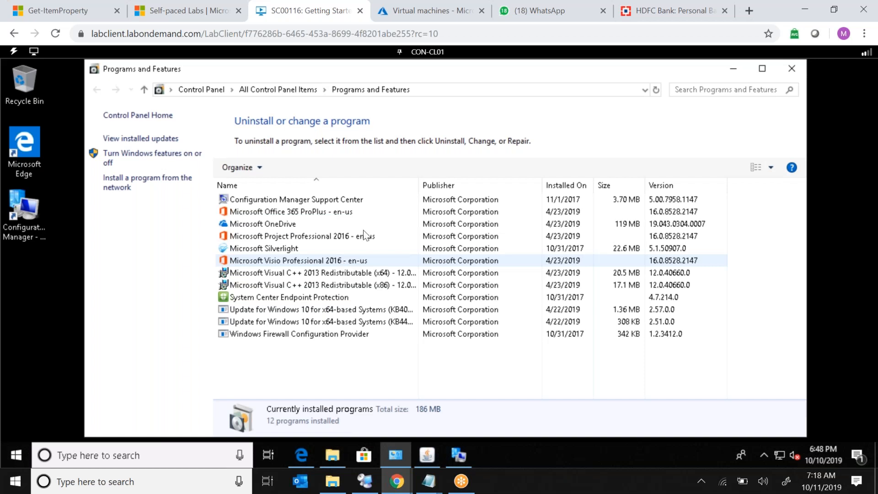
{"action": "left_click", "coordinate": [194, 12]}
{"action": "triple_click", "coordinate": [332, 92]}
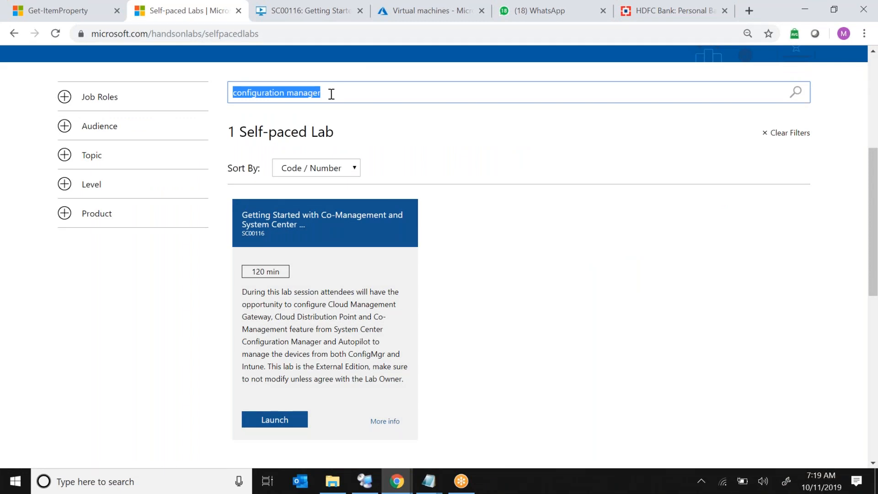
{"action": "triple_click", "coordinate": [269, 273]}
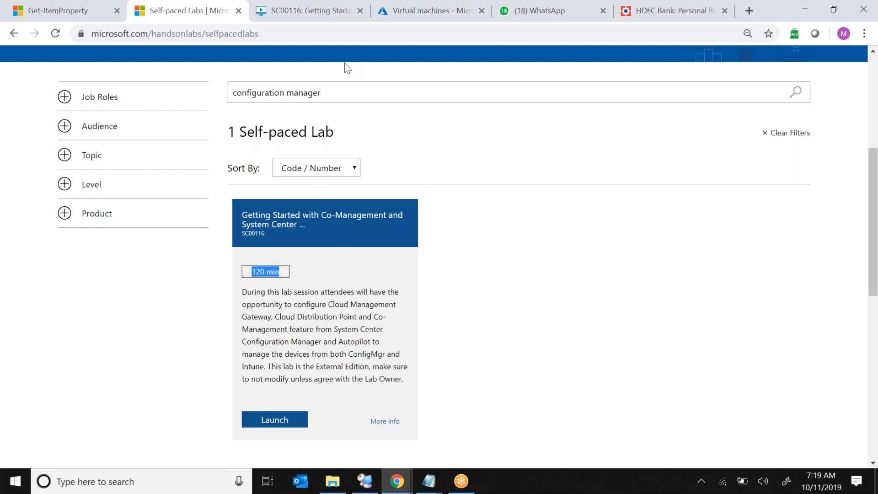
{"action": "left_click", "coordinate": [344, 12]}
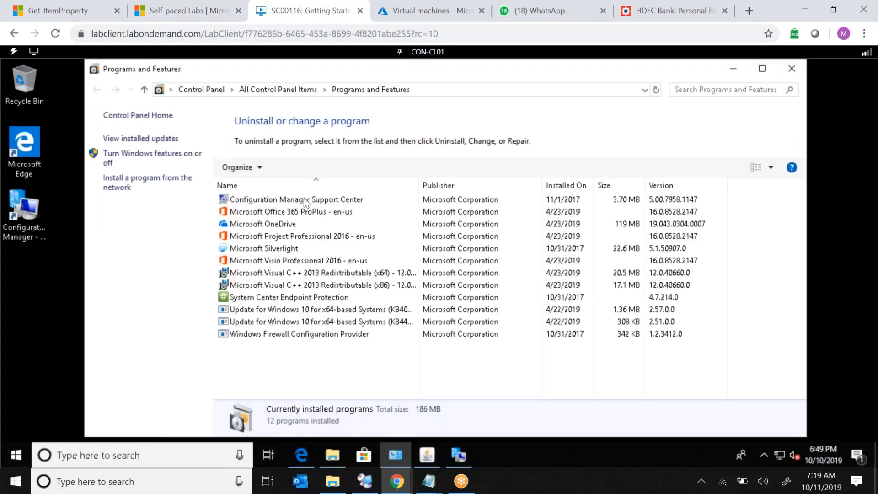
Switch to the CON-CM01 machine and sign in as administrator by entering the account password.
{"action": "left_click", "coordinate": [397, 200]}
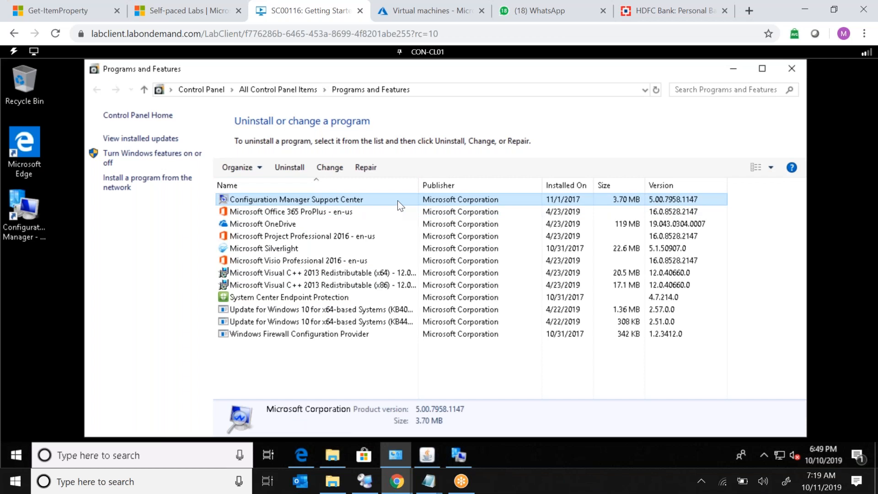
{"action": "left_click", "coordinate": [428, 53]}
{"action": "left_click", "coordinate": [442, 67]}
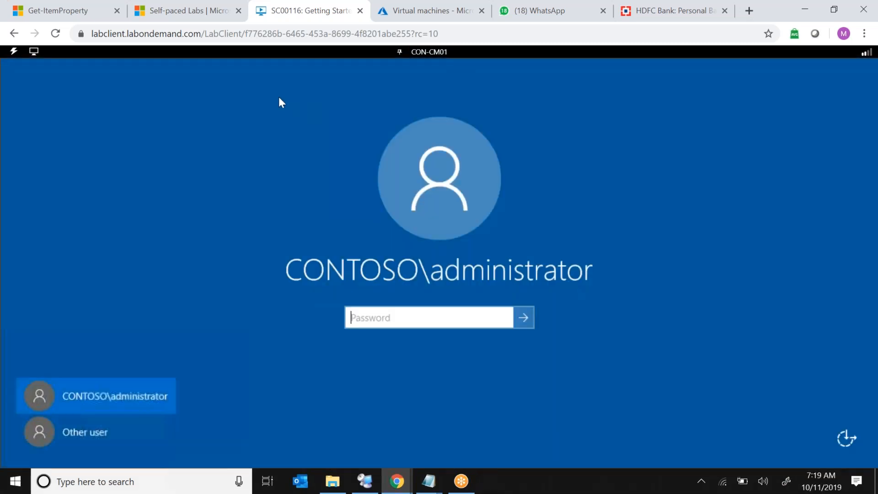
{"action": "left_click", "coordinate": [13, 51]}
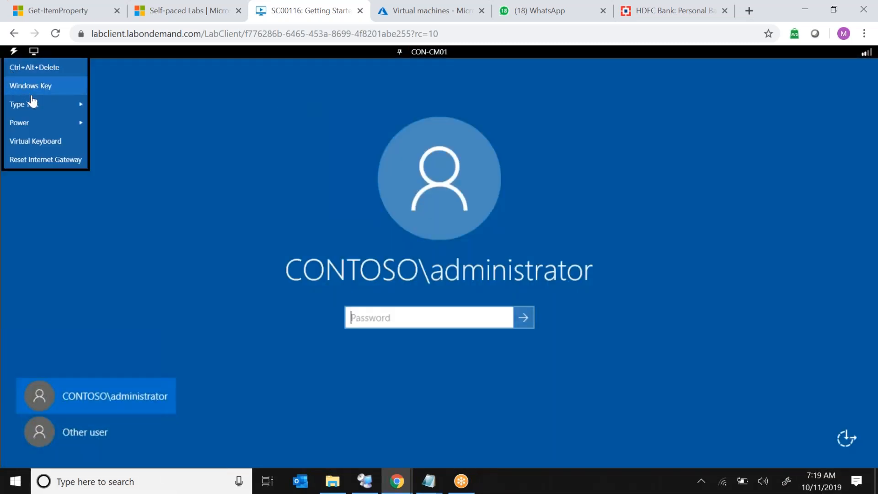
{"action": "mouse_move", "coordinate": [32, 101]}
{"action": "left_click", "coordinate": [111, 122]}
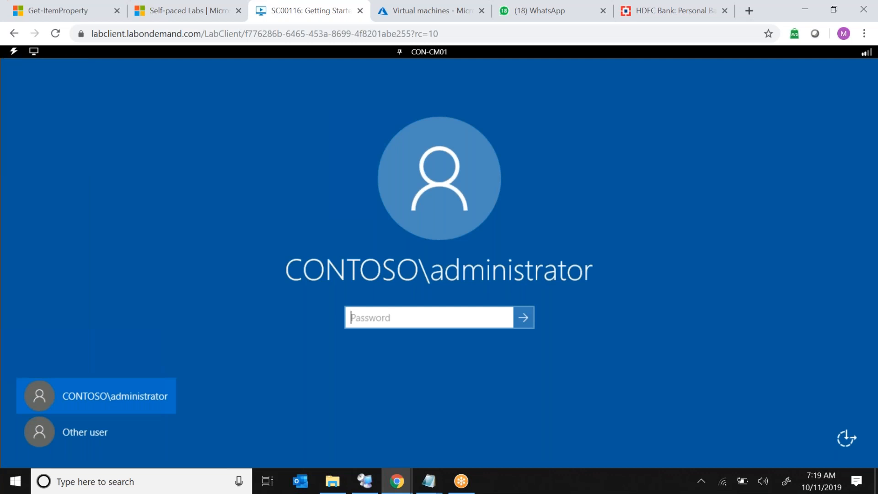
{"action": "left_click", "coordinate": [521, 317]}
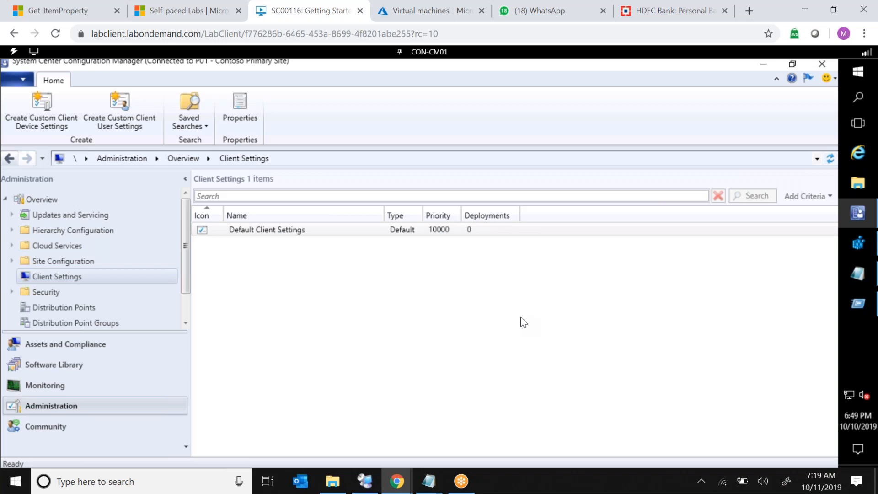
Open the Compliance and Settings Management reports folder in the Monitoring workspace.
{"action": "left_click", "coordinate": [42, 385]}
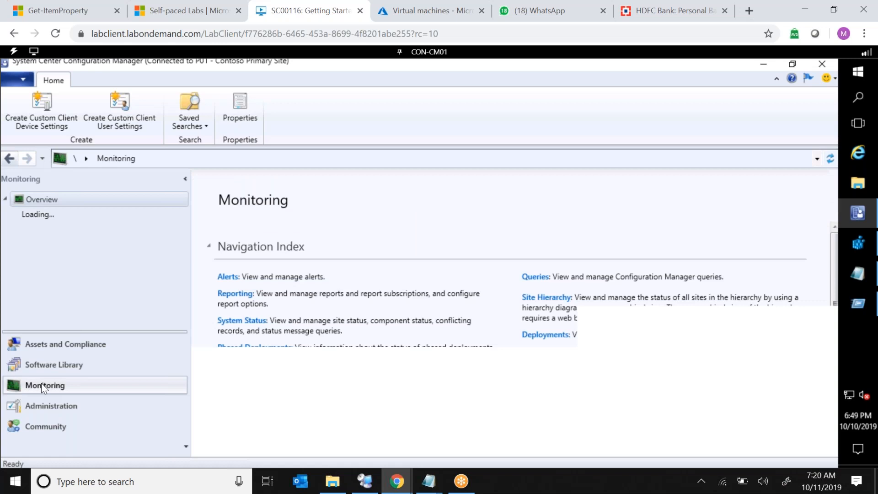
{"action": "left_click", "coordinate": [188, 262]}
{"action": "left_click_drag", "start_coordinate": [187, 262], "coordinate": [185, 204]}
{"action": "left_click", "coordinate": [11, 246]}
{"action": "left_click", "coordinate": [19, 261]}
{"action": "left_click_drag", "start_coordinate": [185, 220], "coordinate": [185, 242]}
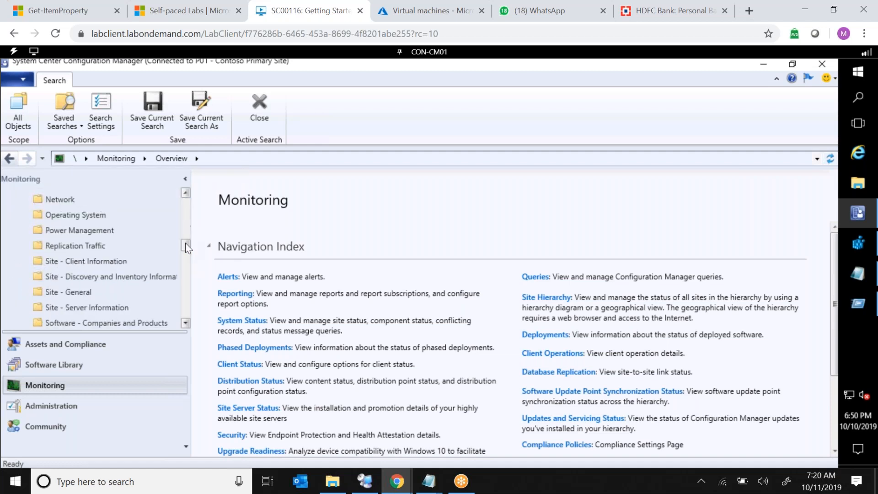
{"action": "left_click", "coordinate": [185, 216]}
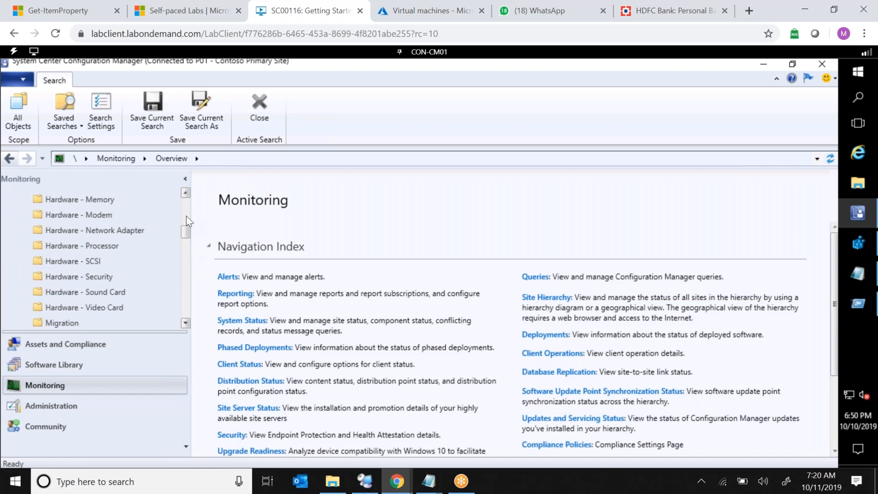
{"action": "left_click", "coordinate": [185, 216]}
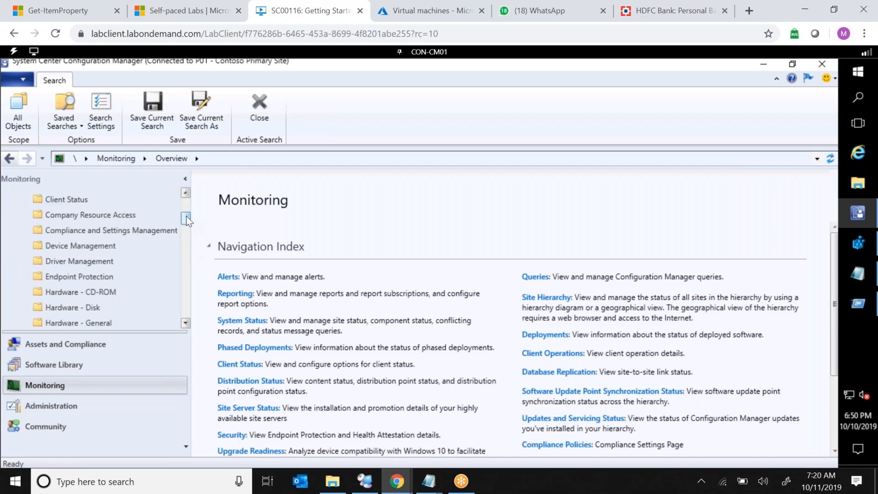
{"action": "left_click", "coordinate": [89, 231]}
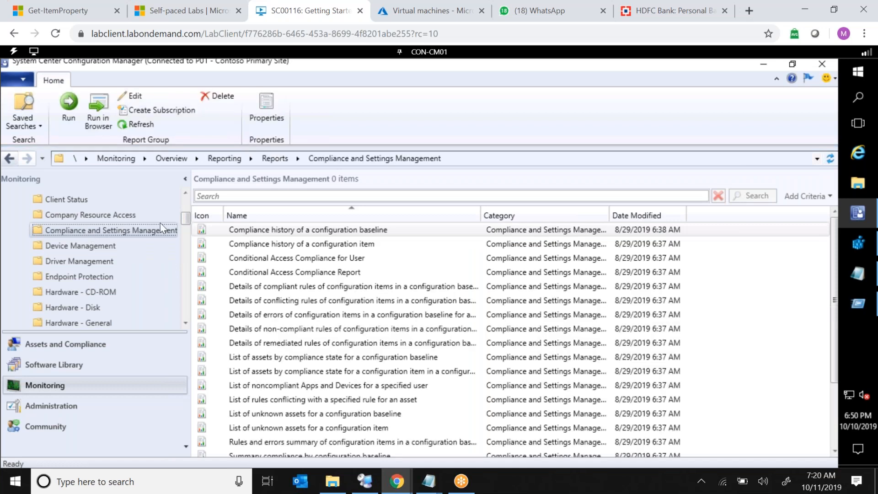
Open the Summary compliance by configuration baseline report, scroll through its columns, and close it.
{"action": "scroll", "coordinate": [837, 243], "scroll_direction": "down", "scroll_amount": 1}
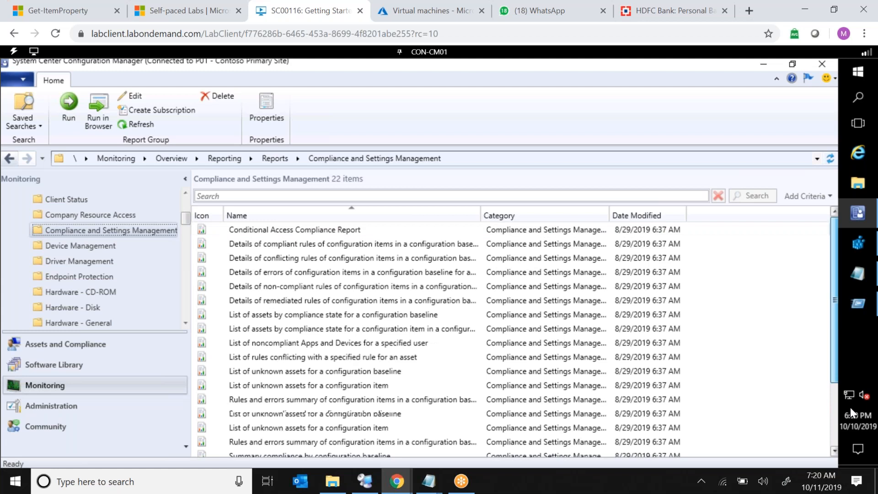
{"action": "scroll", "coordinate": [285, 389], "scroll_direction": "down", "scroll_amount": 1}
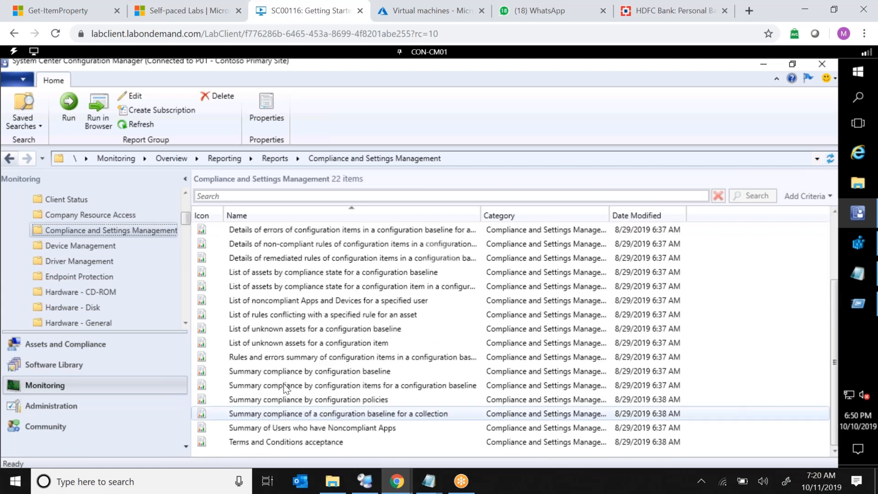
{"action": "left_click", "coordinate": [359, 372]}
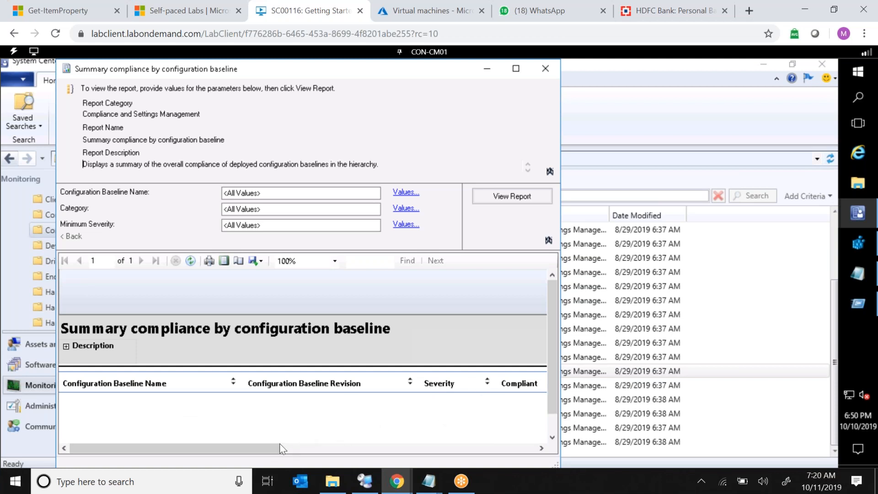
{"action": "left_click_drag", "start_coordinate": [269, 448], "coordinate": [442, 450]}
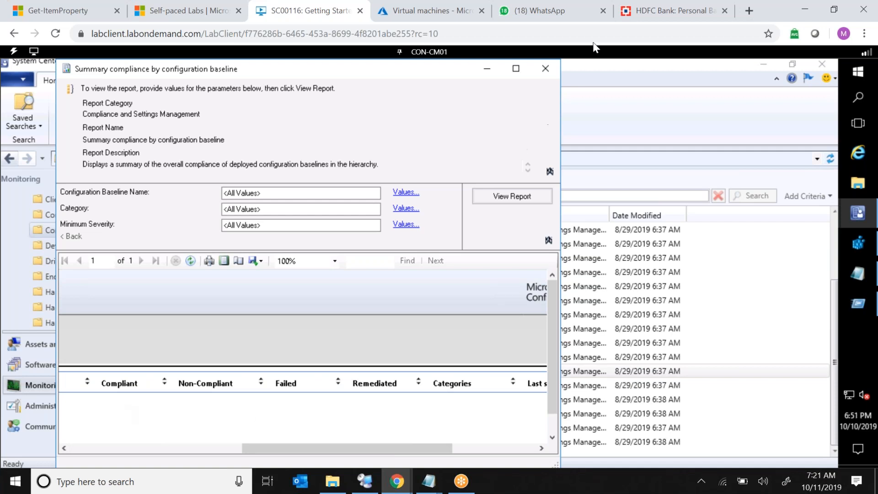
{"action": "left_click", "coordinate": [548, 67]}
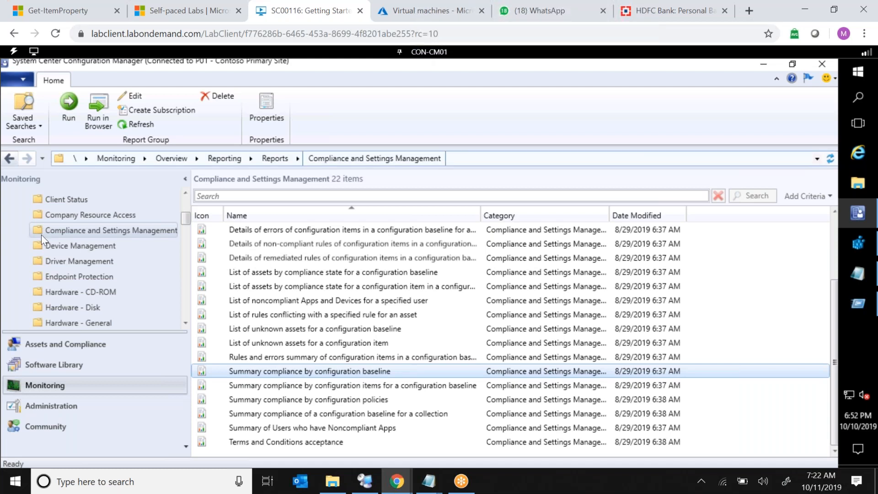
Review the compliance statistics of each configuration baseline in Assets and Compliance, briefly opening the Forefull Registry Baseline.
{"action": "left_click", "coordinate": [117, 344]}
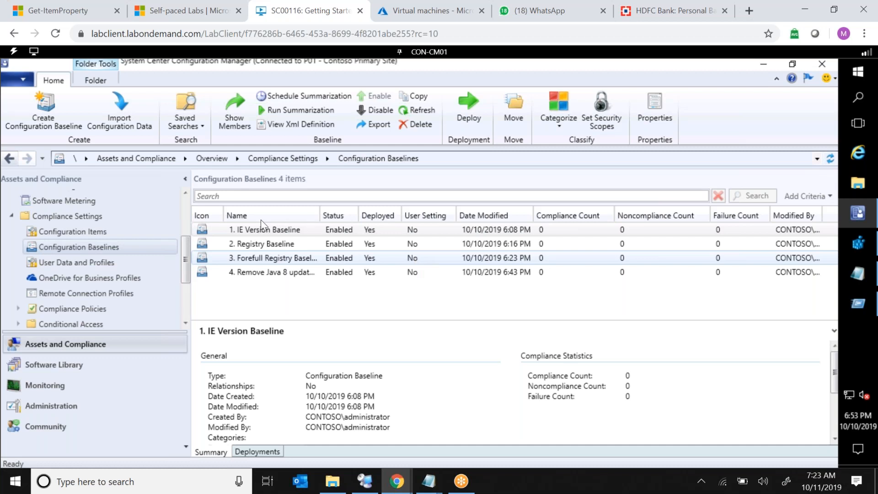
{"action": "left_click", "coordinate": [446, 252]}
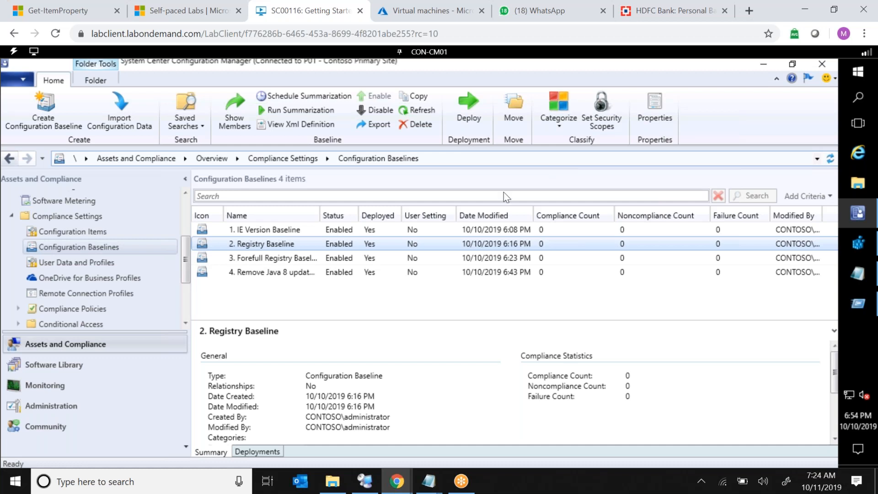
{"action": "left_click", "coordinate": [393, 262]}
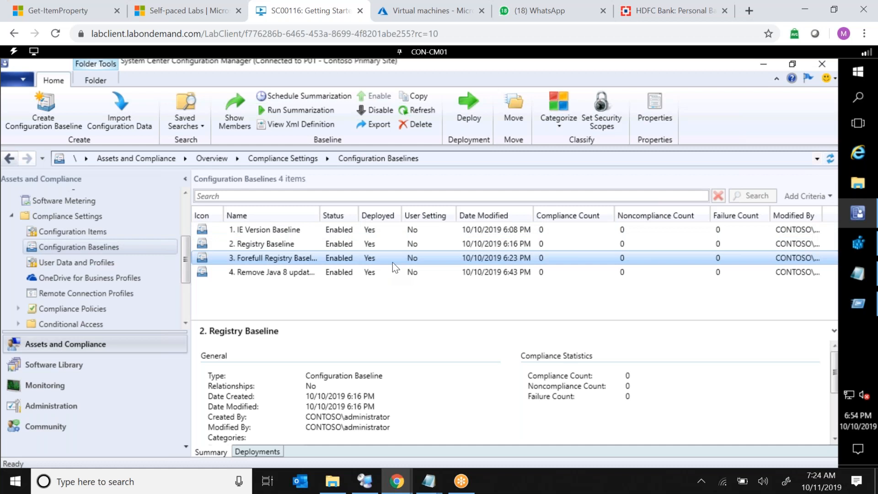
{"action": "left_click", "coordinate": [419, 243]}
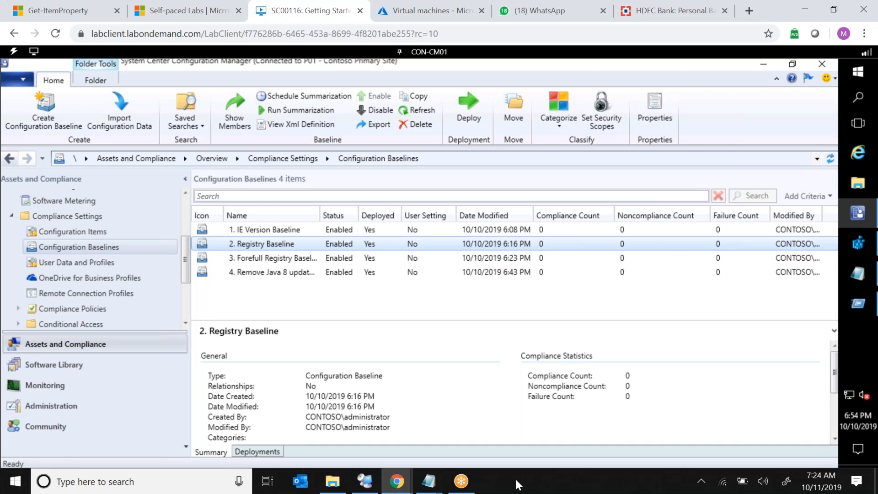
{"action": "left_click", "coordinate": [466, 253]}
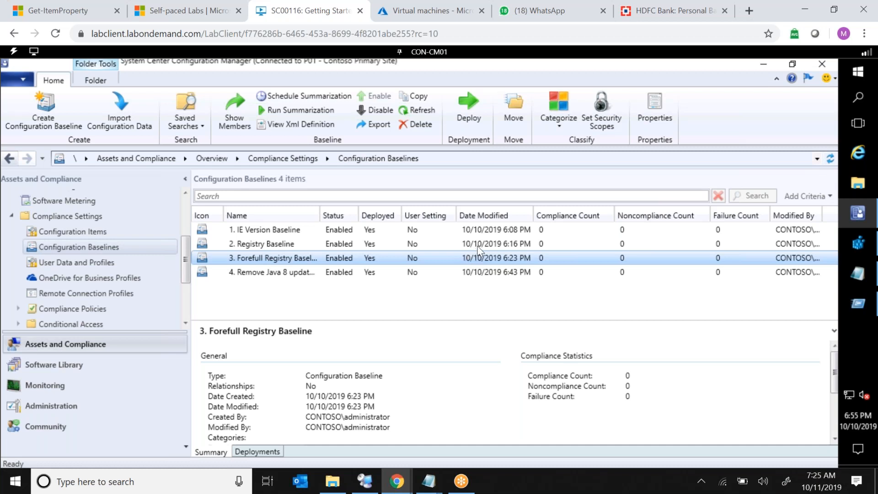
{"action": "left_click", "coordinate": [478, 246]}
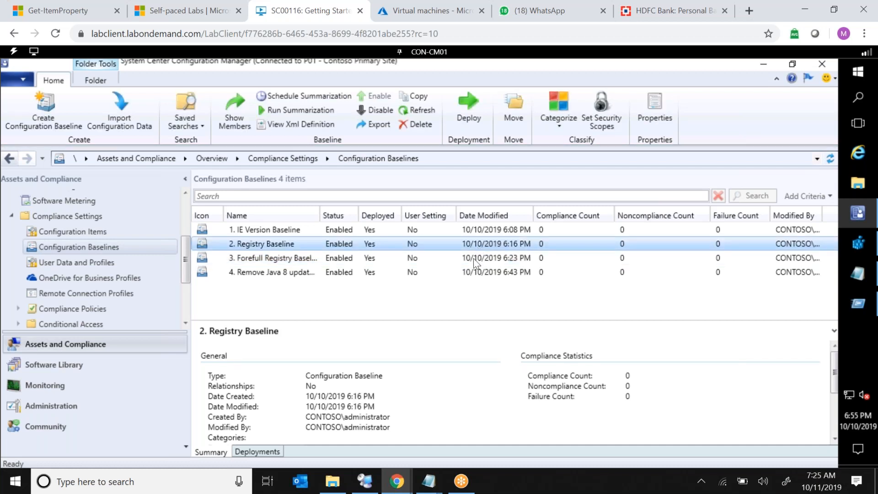
{"action": "left_click", "coordinate": [473, 259]}
{"action": "double_click", "coordinate": [473, 258]}
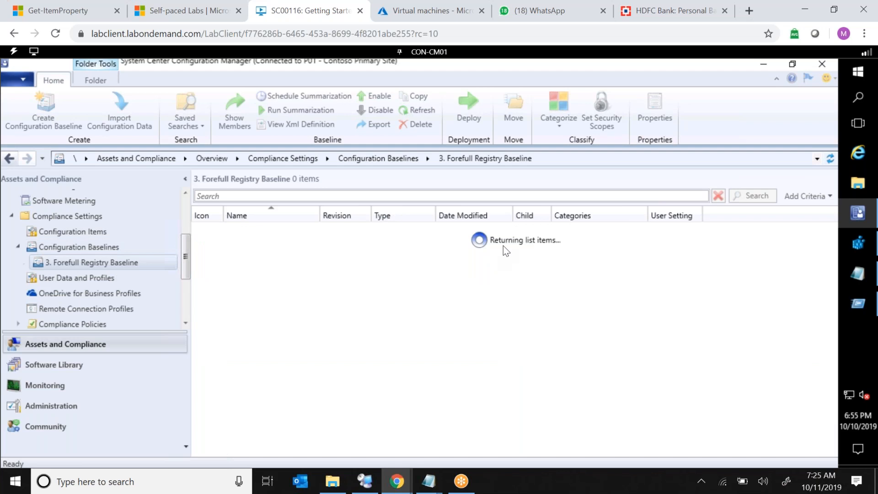
{"action": "left_click", "coordinate": [98, 251]}
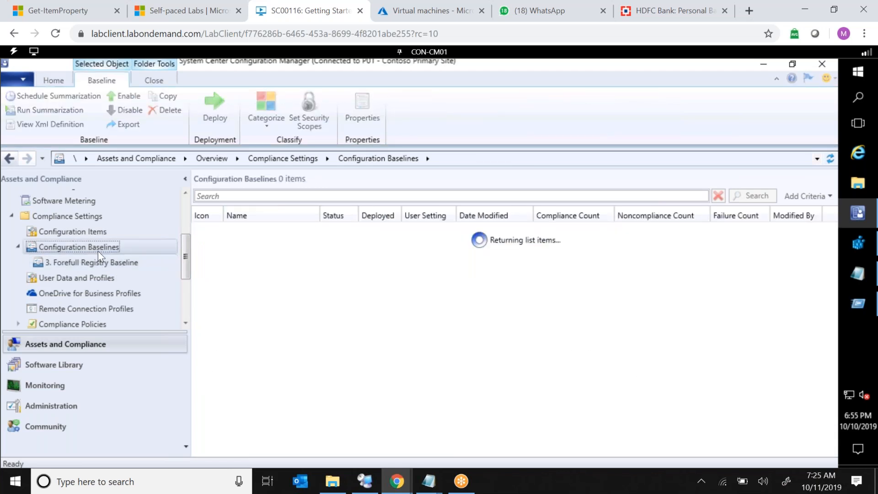